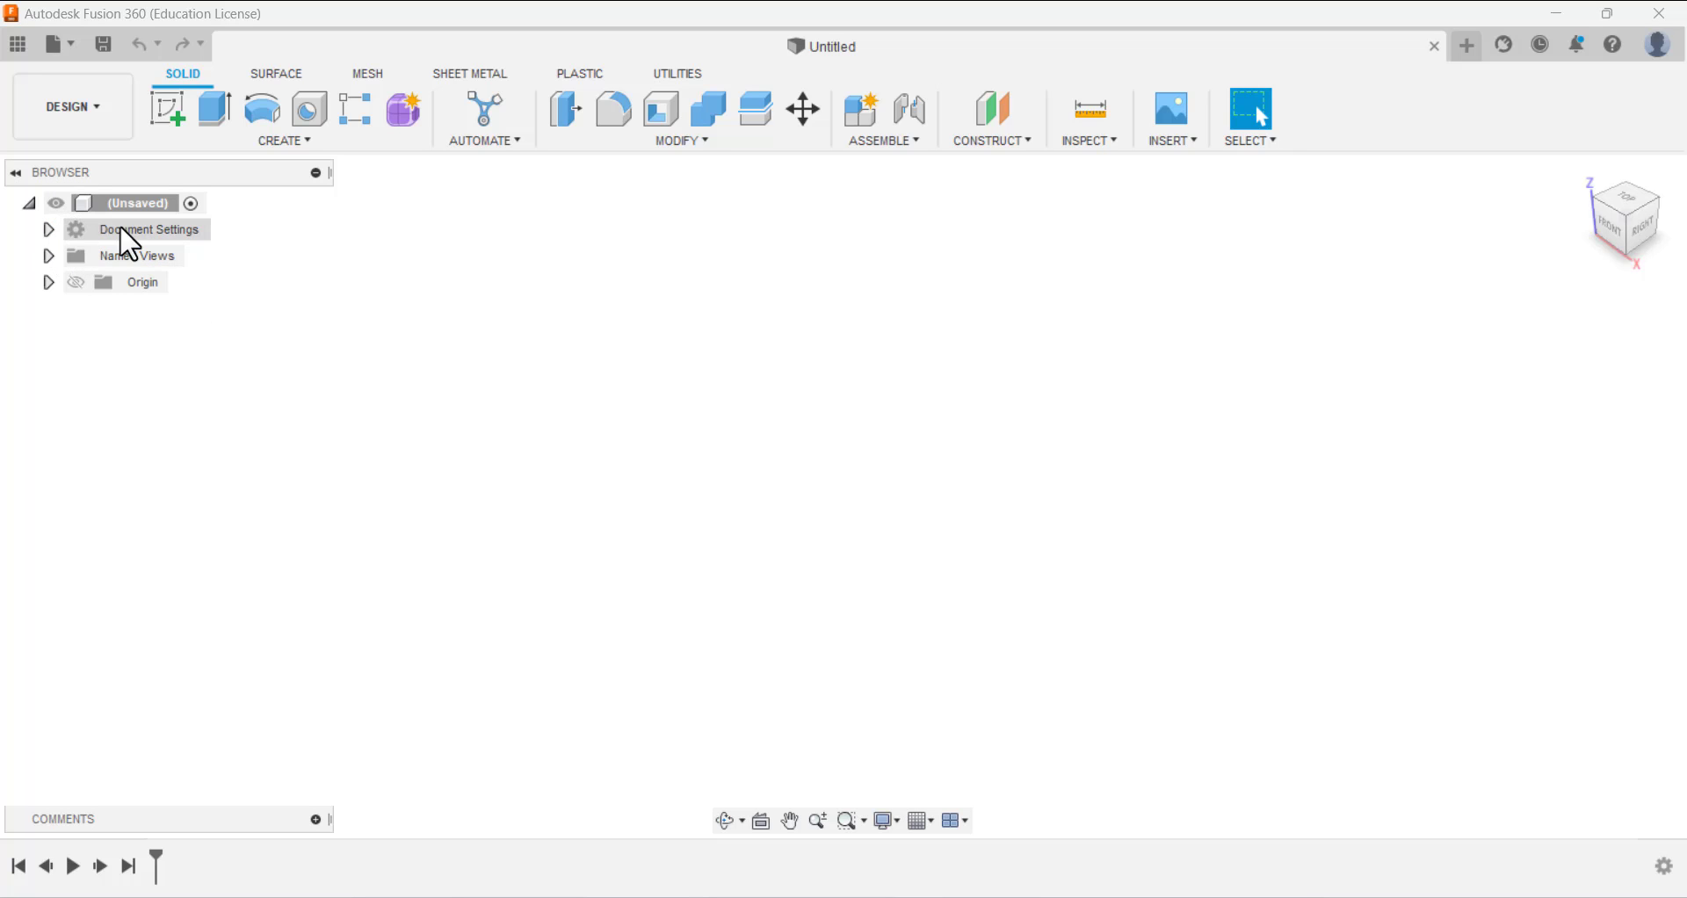
- Change the document's active units from the default to Inch
left_click(48, 229)
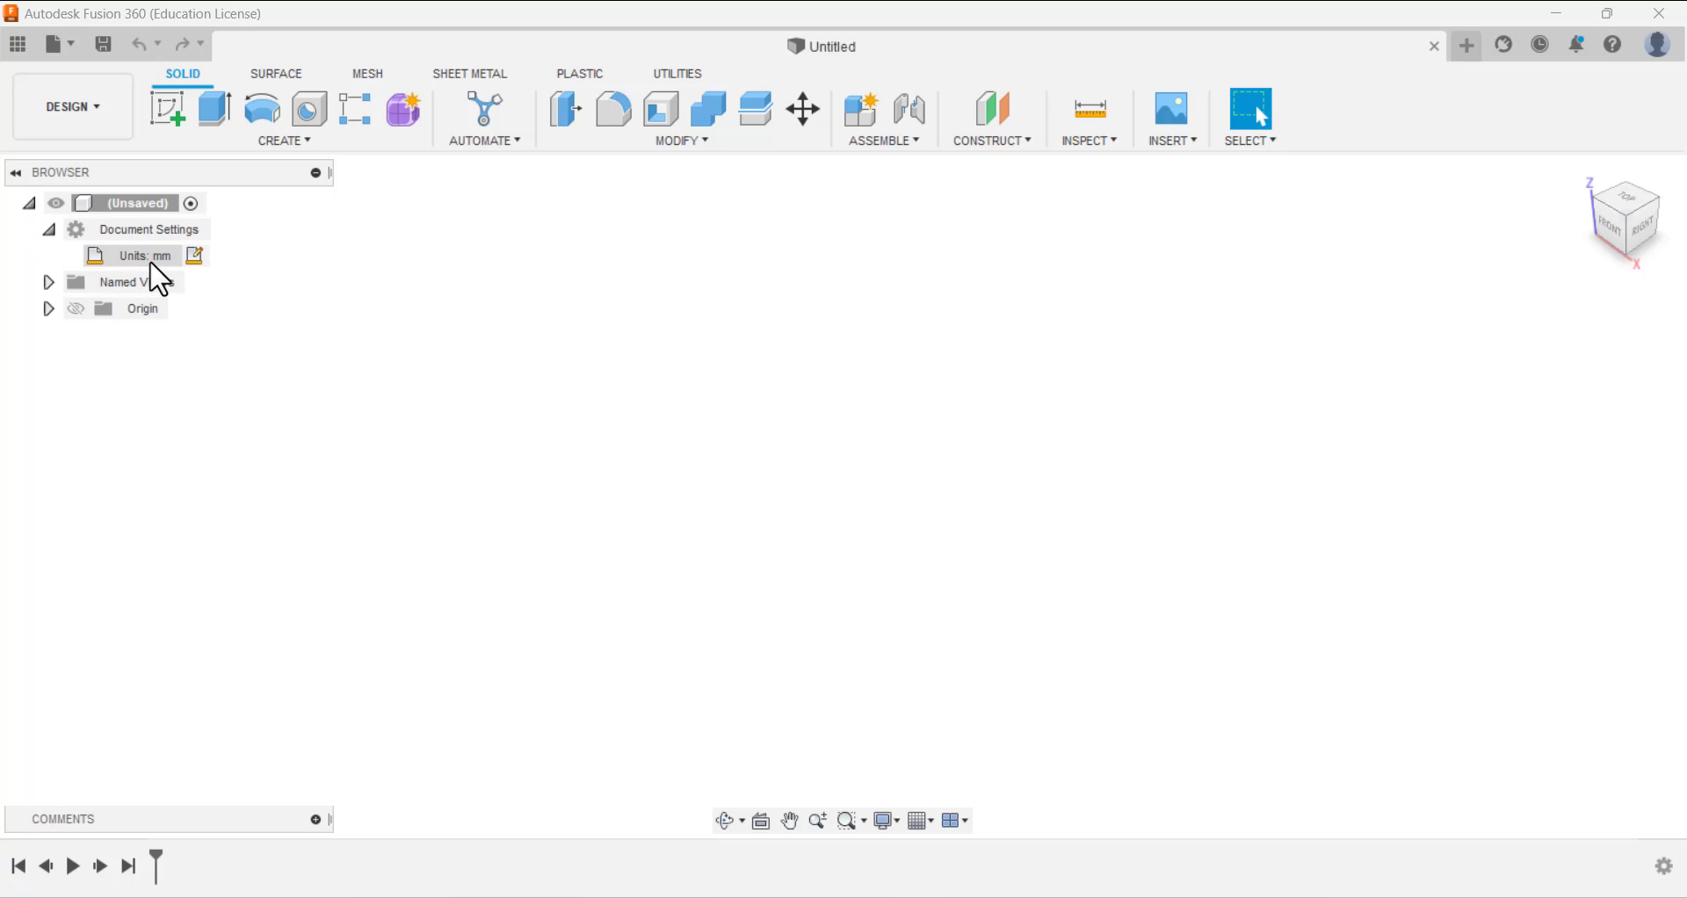
left_click(195, 255)
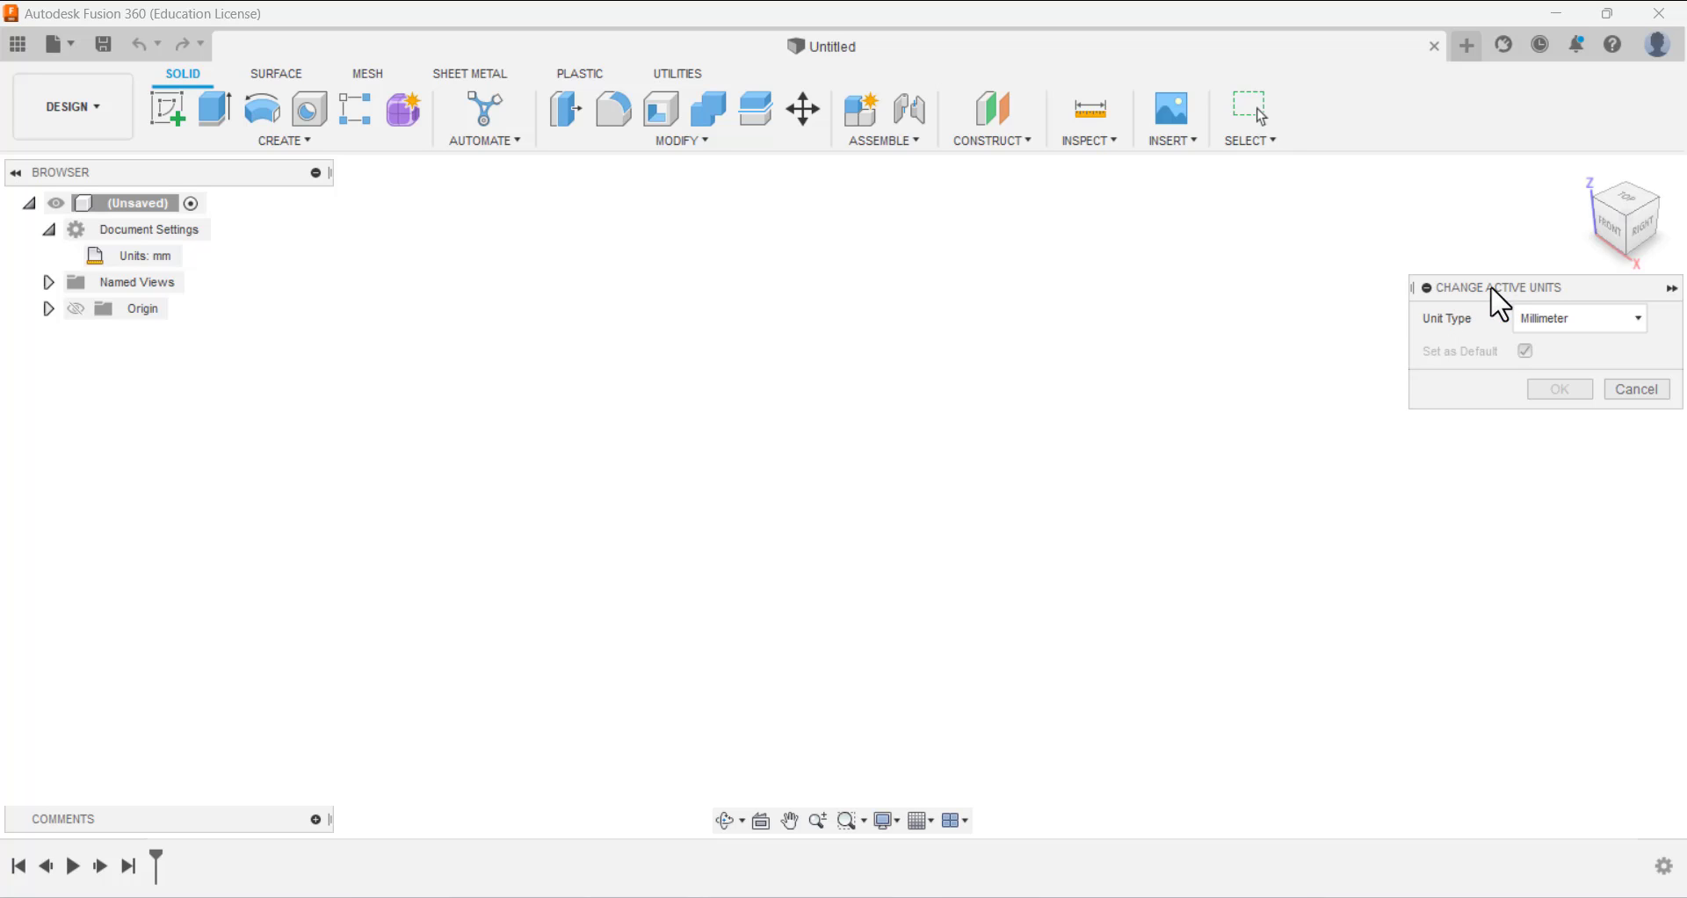
left_click(1531, 314)
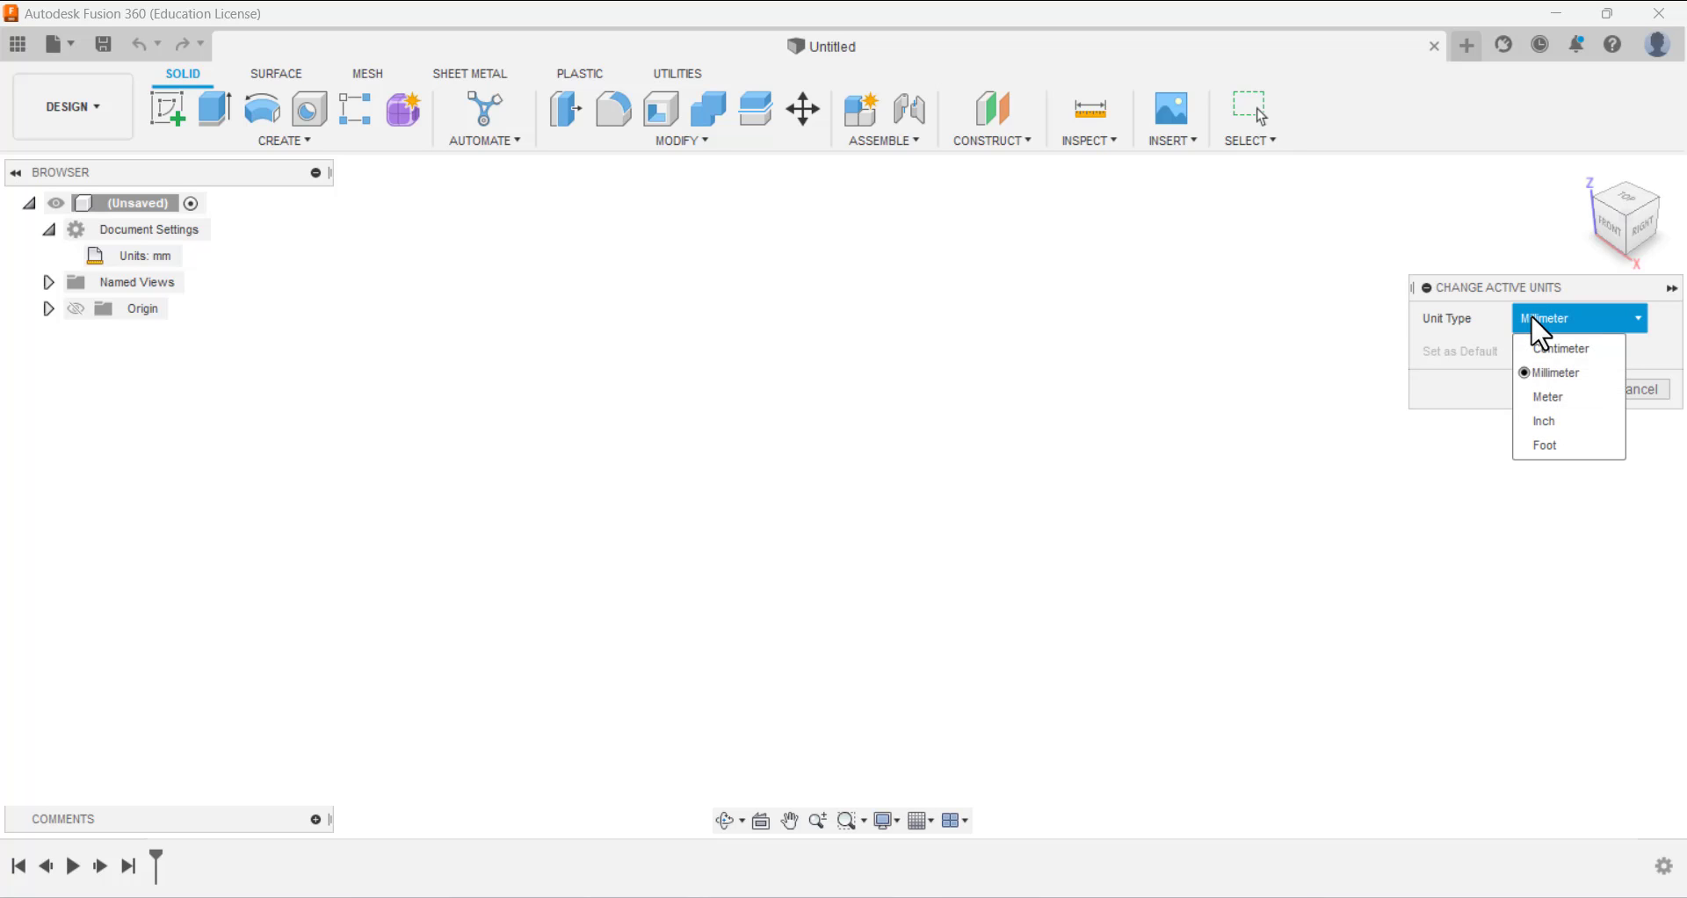
left_click(1550, 425)
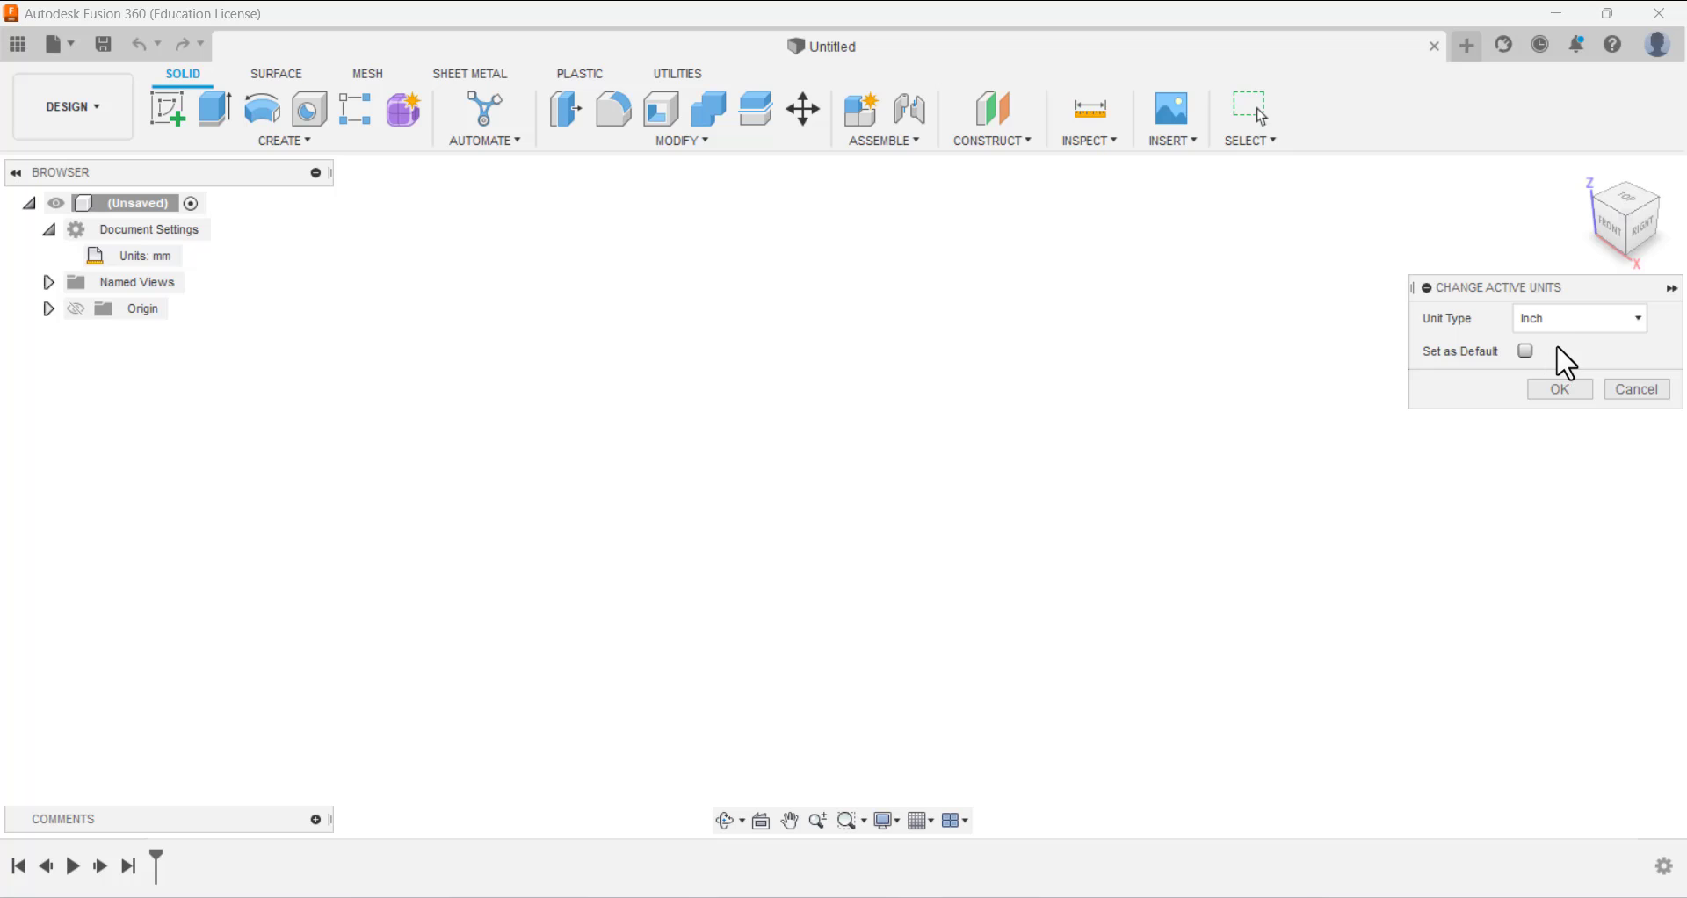
left_click(1561, 391)
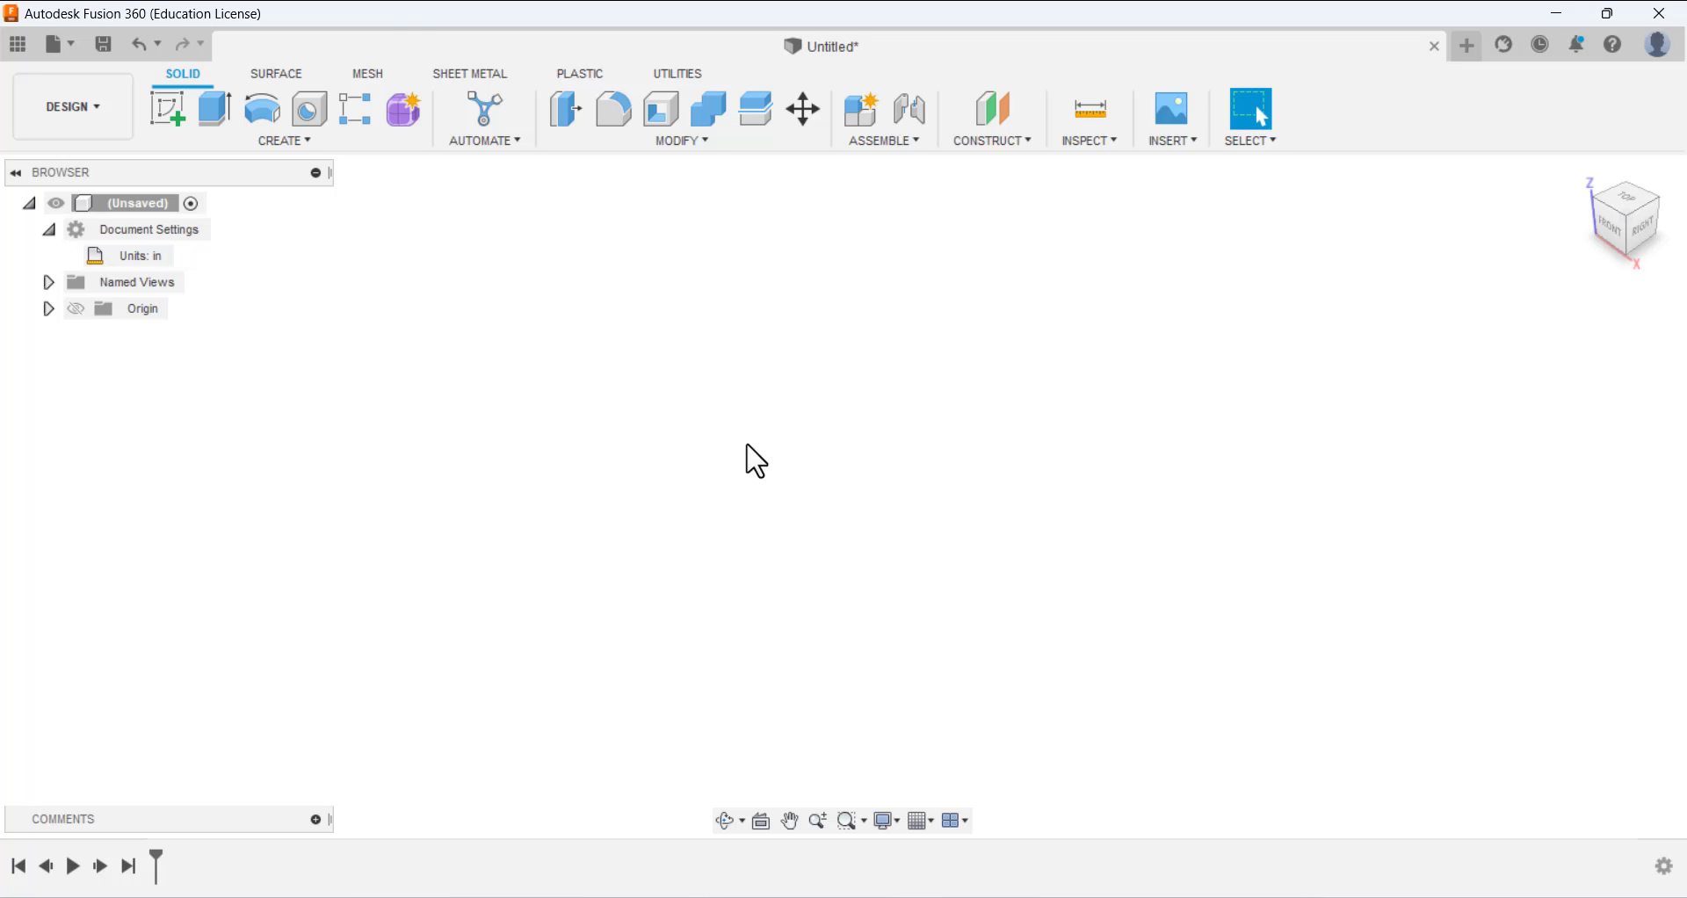
mouse_move(143, 261)
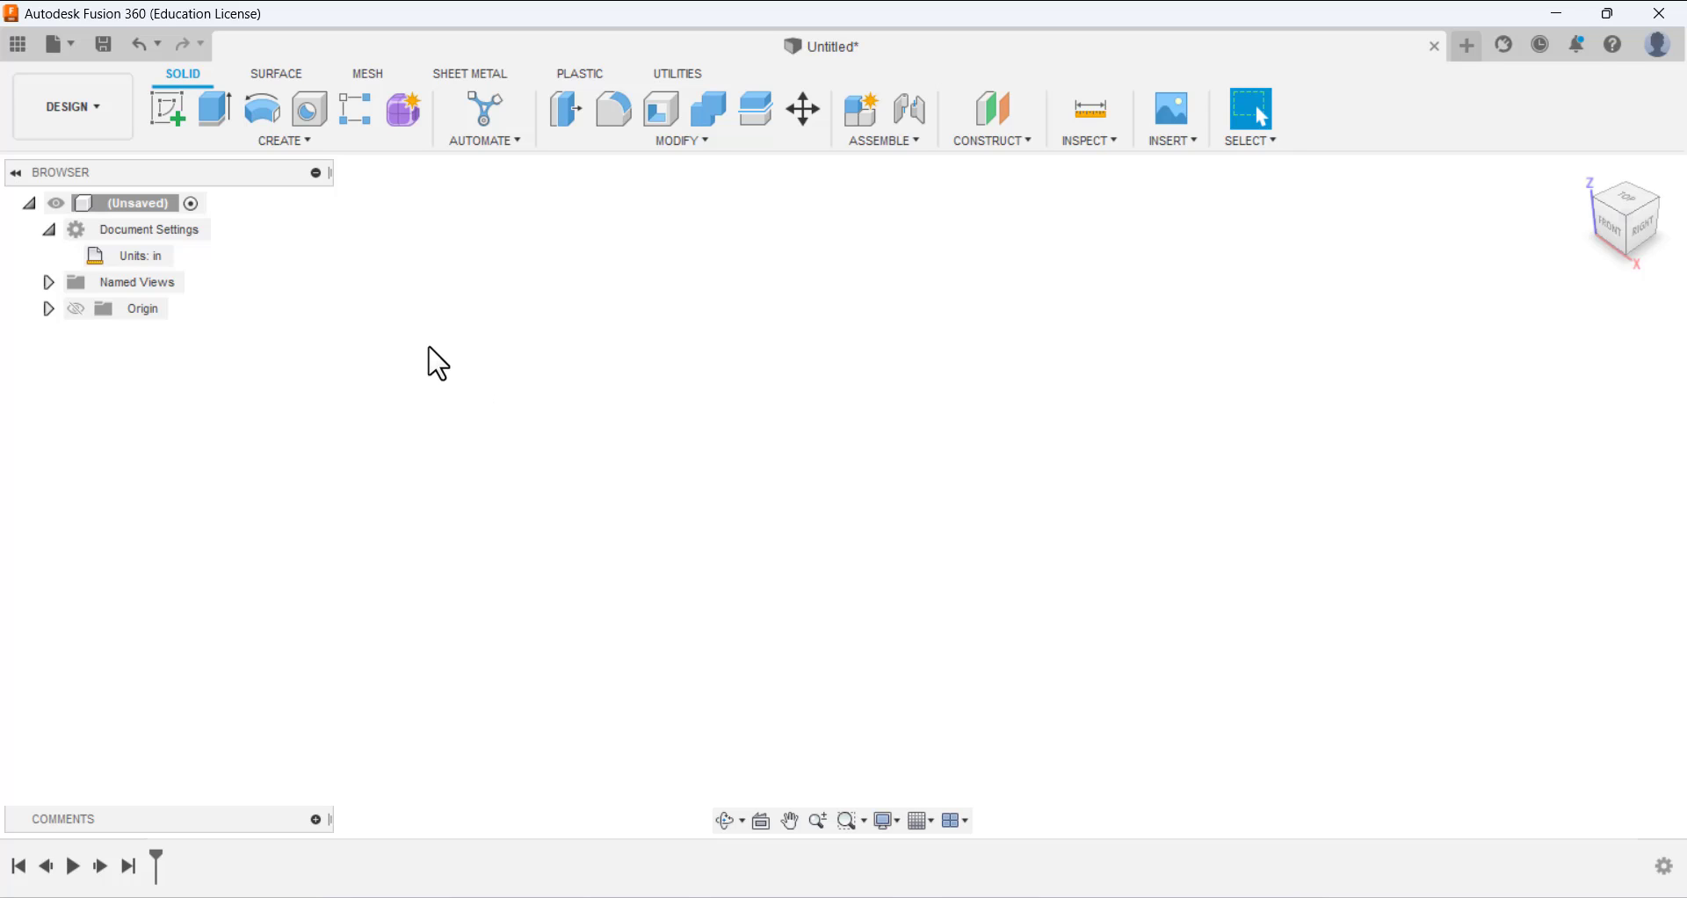
- Create a new sketch on the front (XZ) origin plane and view it straight from the front
left_click(168, 112)
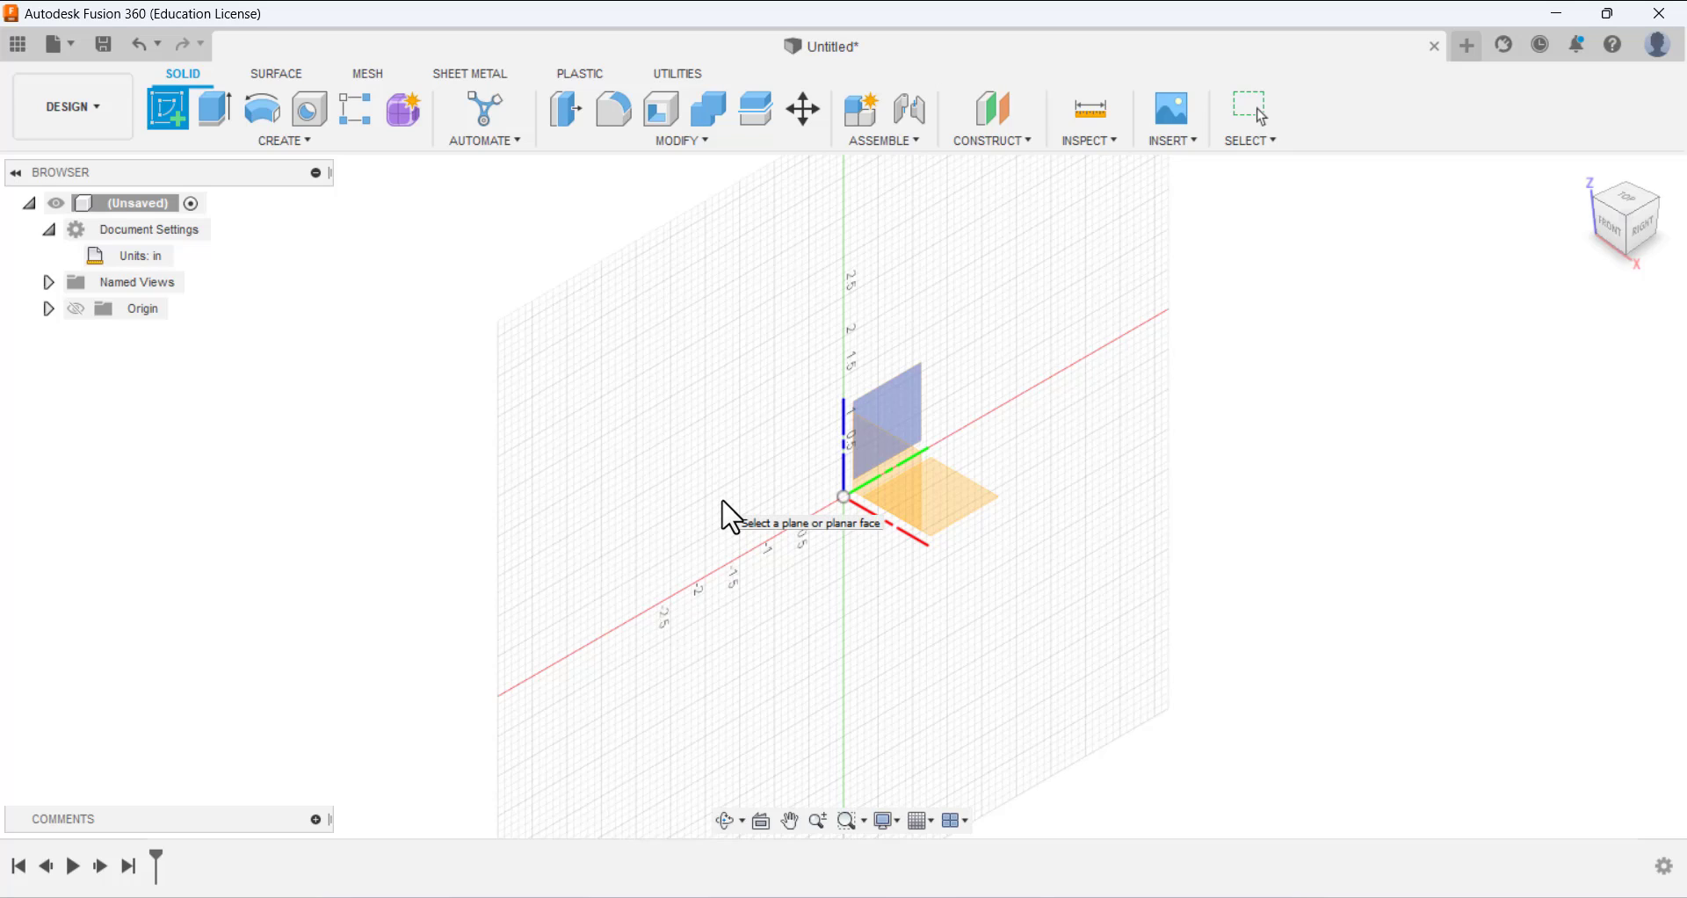
left_click(891, 453)
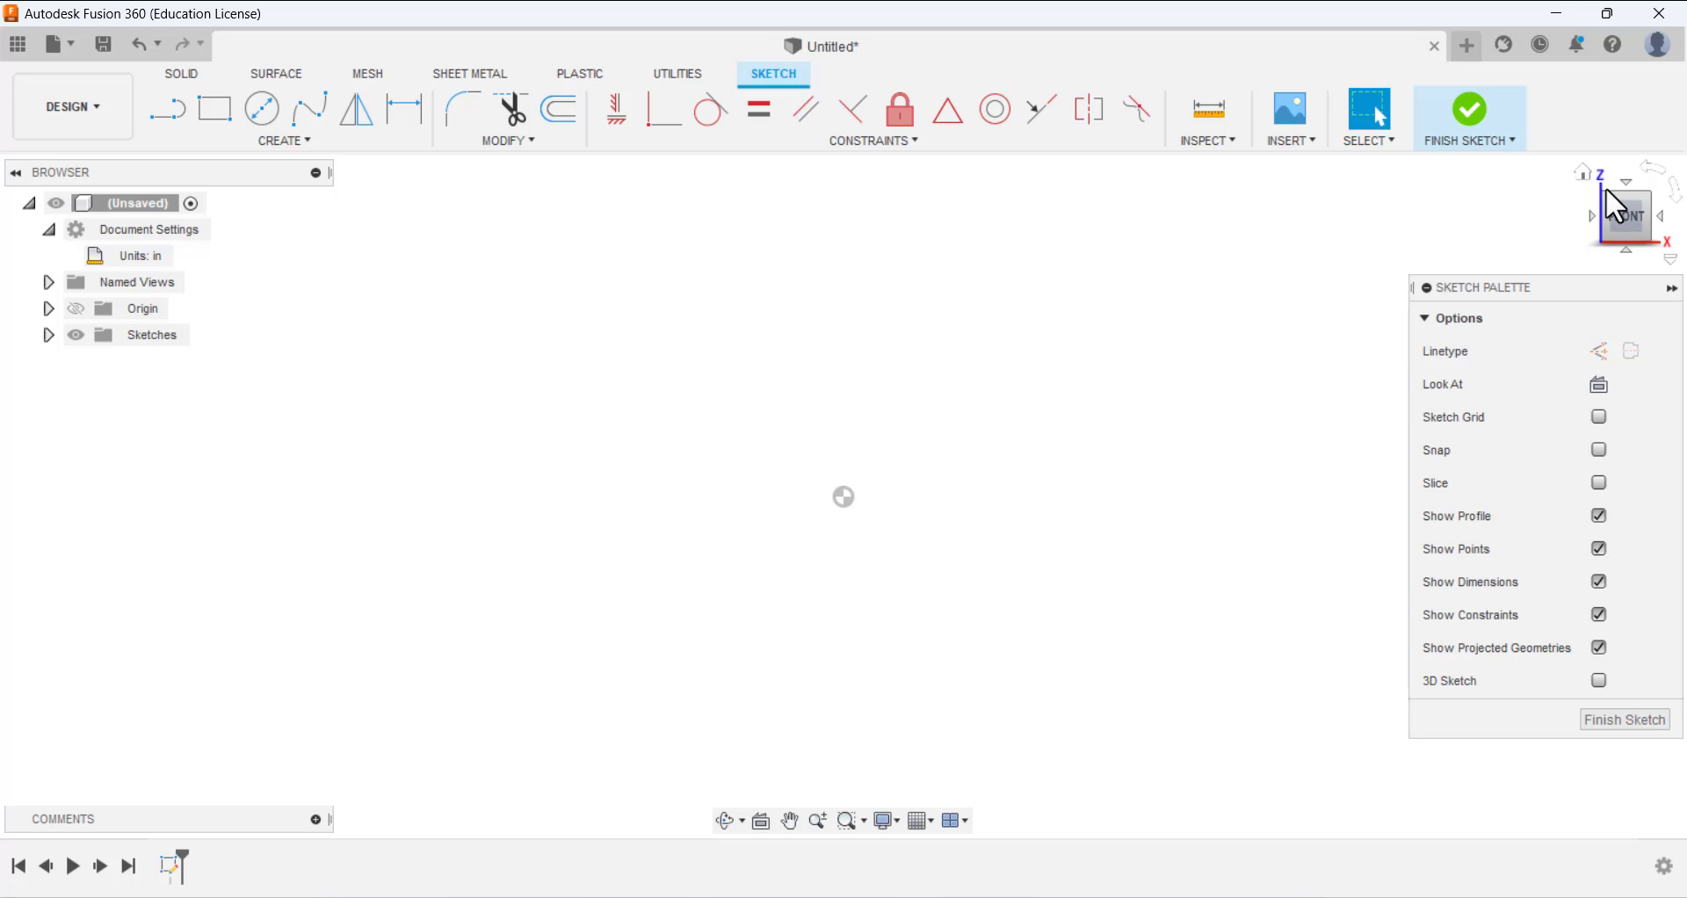
key("F4")
left_click_drag(1538, 208, 1500, 249)
key("Escape")
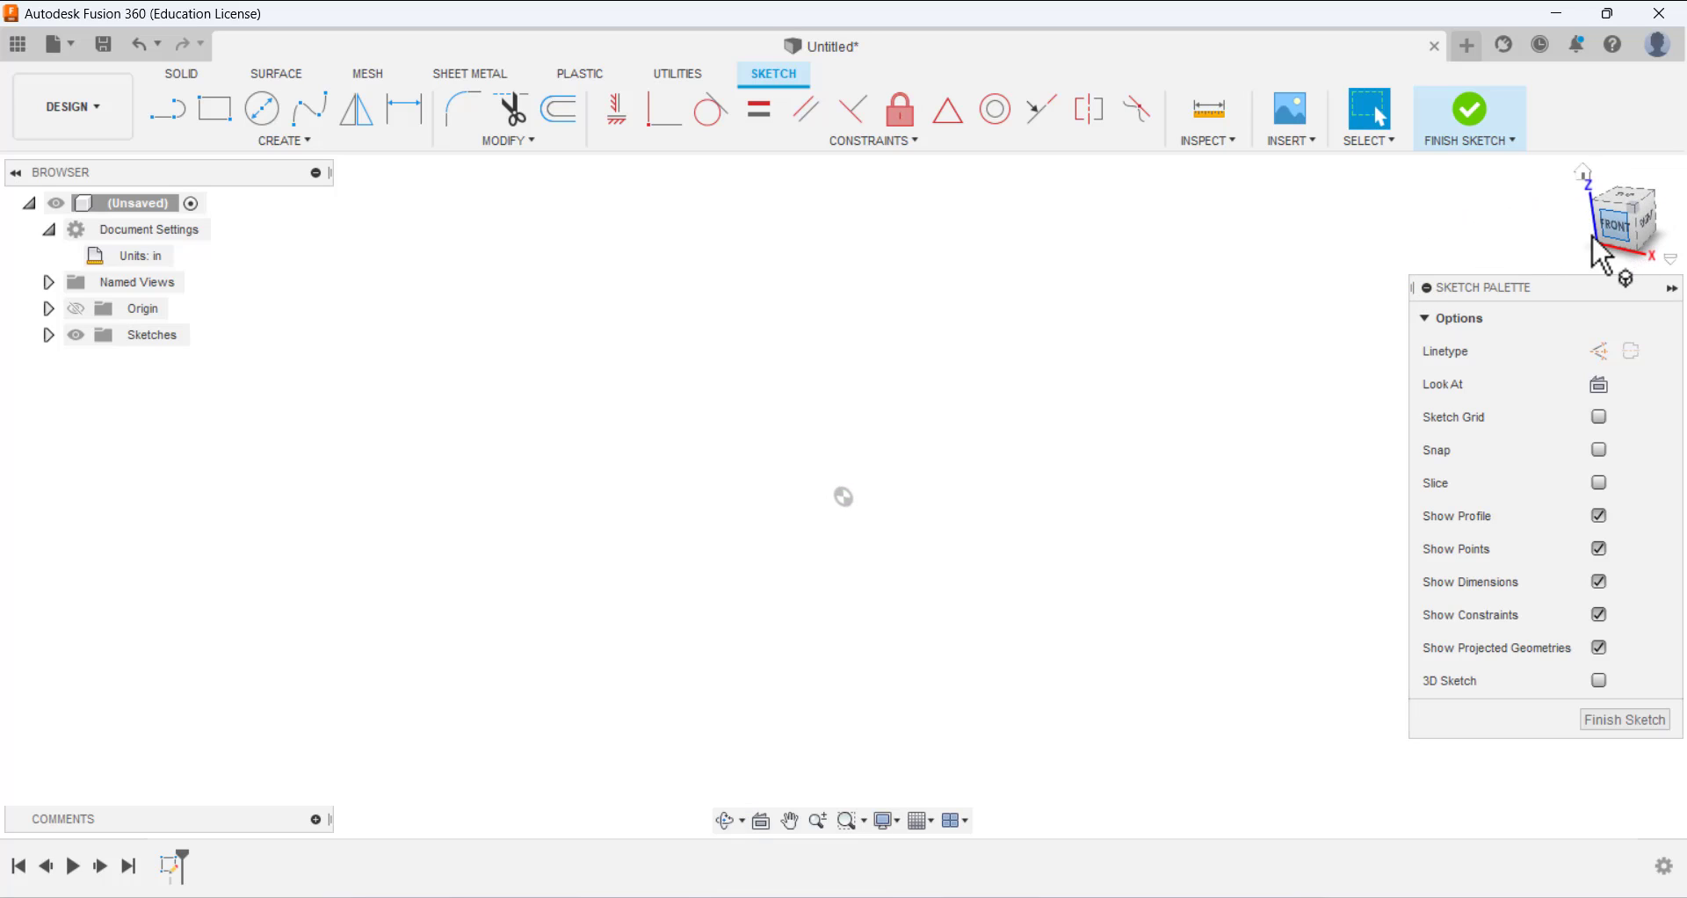
left_click(1618, 233)
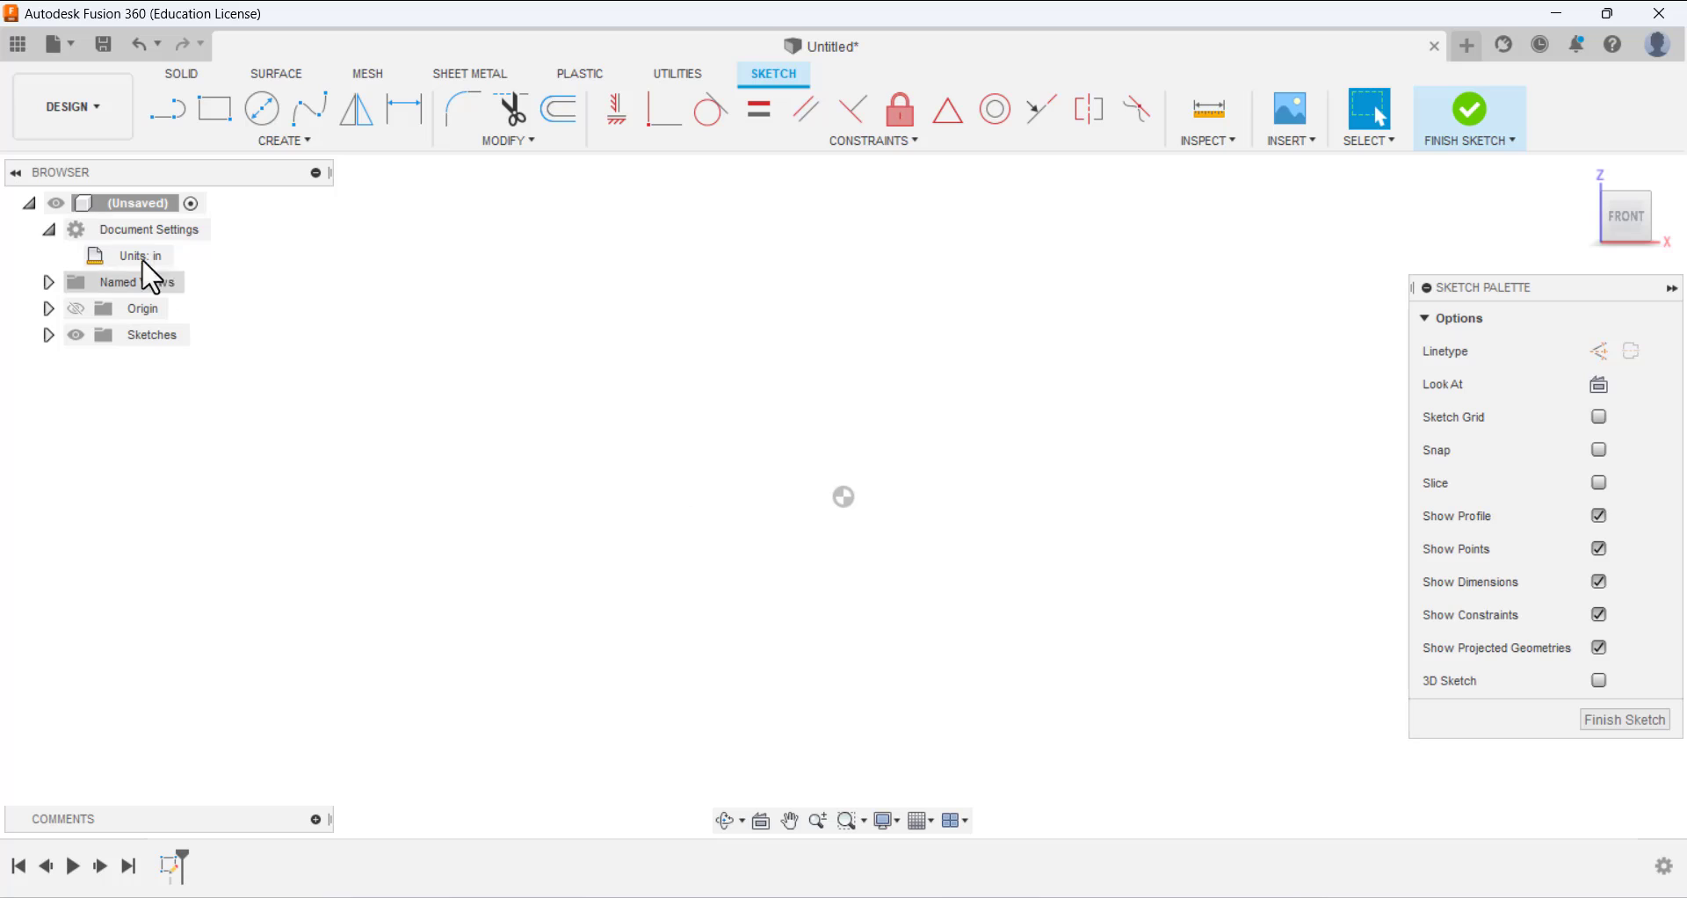
- Sketch a stepped line chain from the origin: about 1.45 in down, 1.22 in left, a short segment down, and about 4.29 in left
left_click(171, 117)
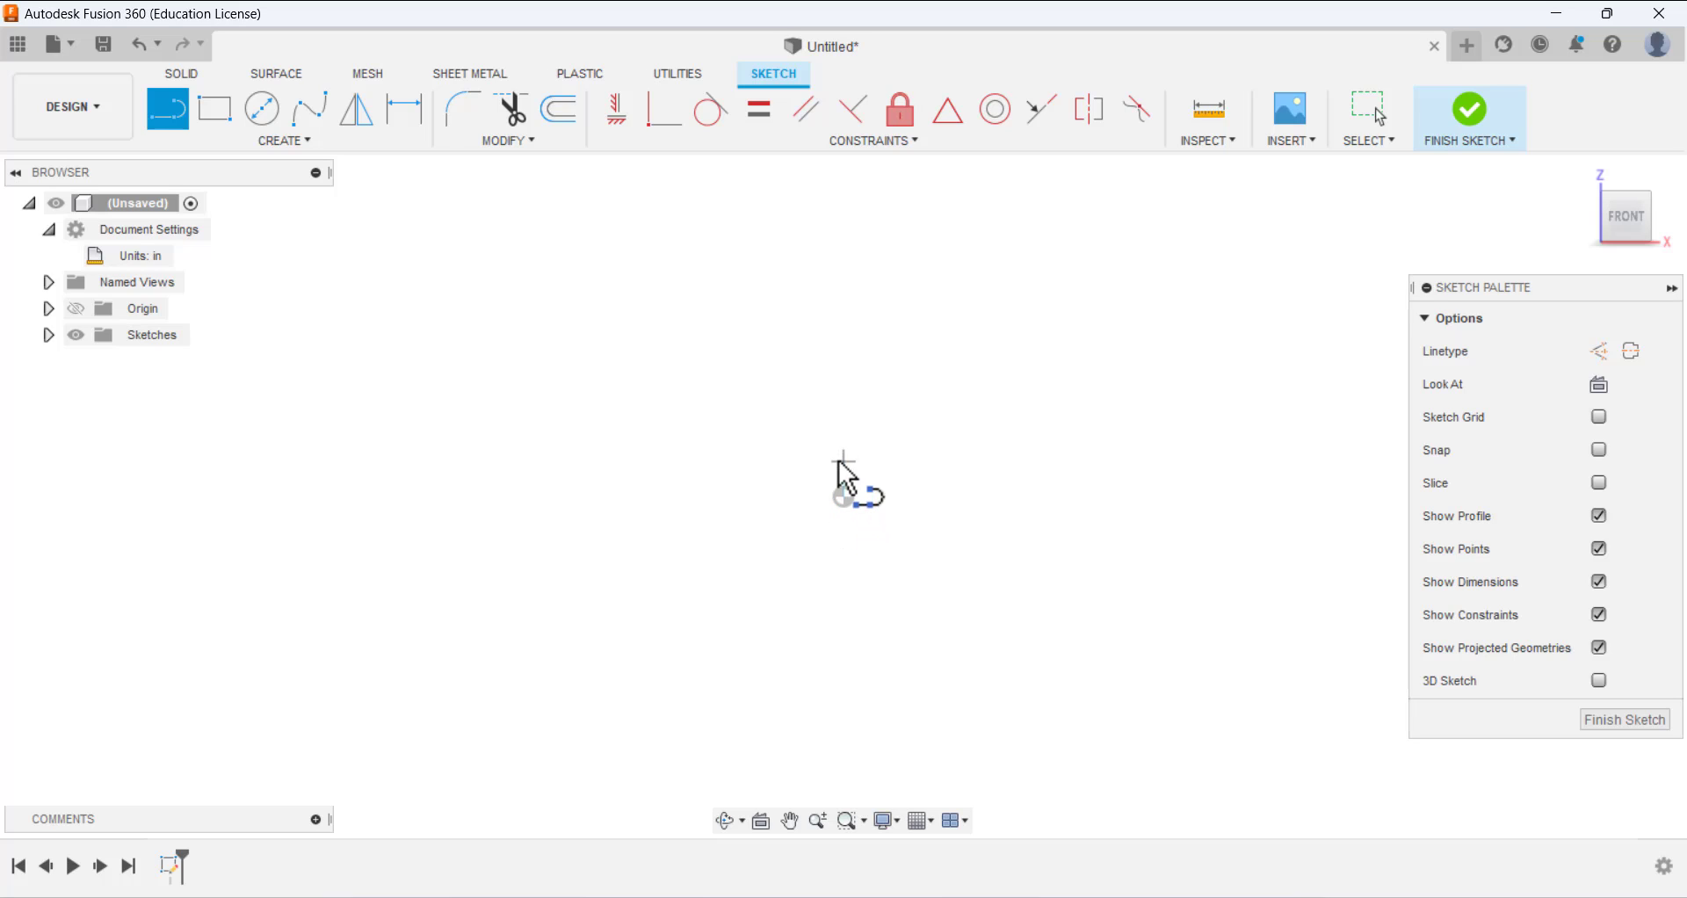
left_click(844, 497)
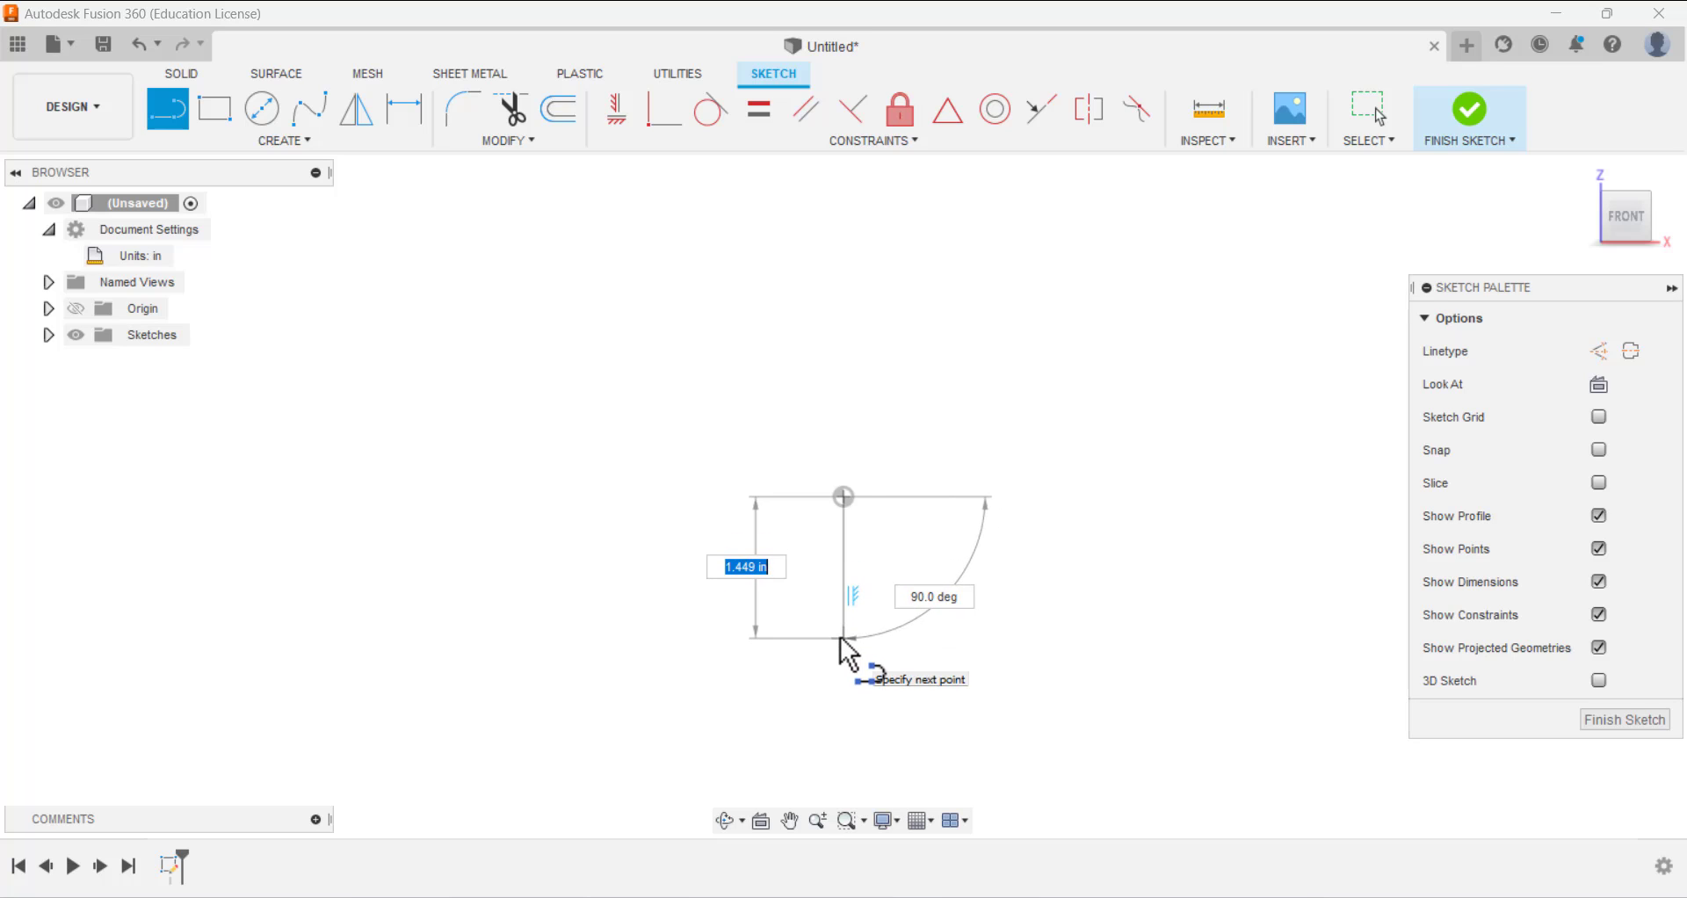
left_click(842, 640)
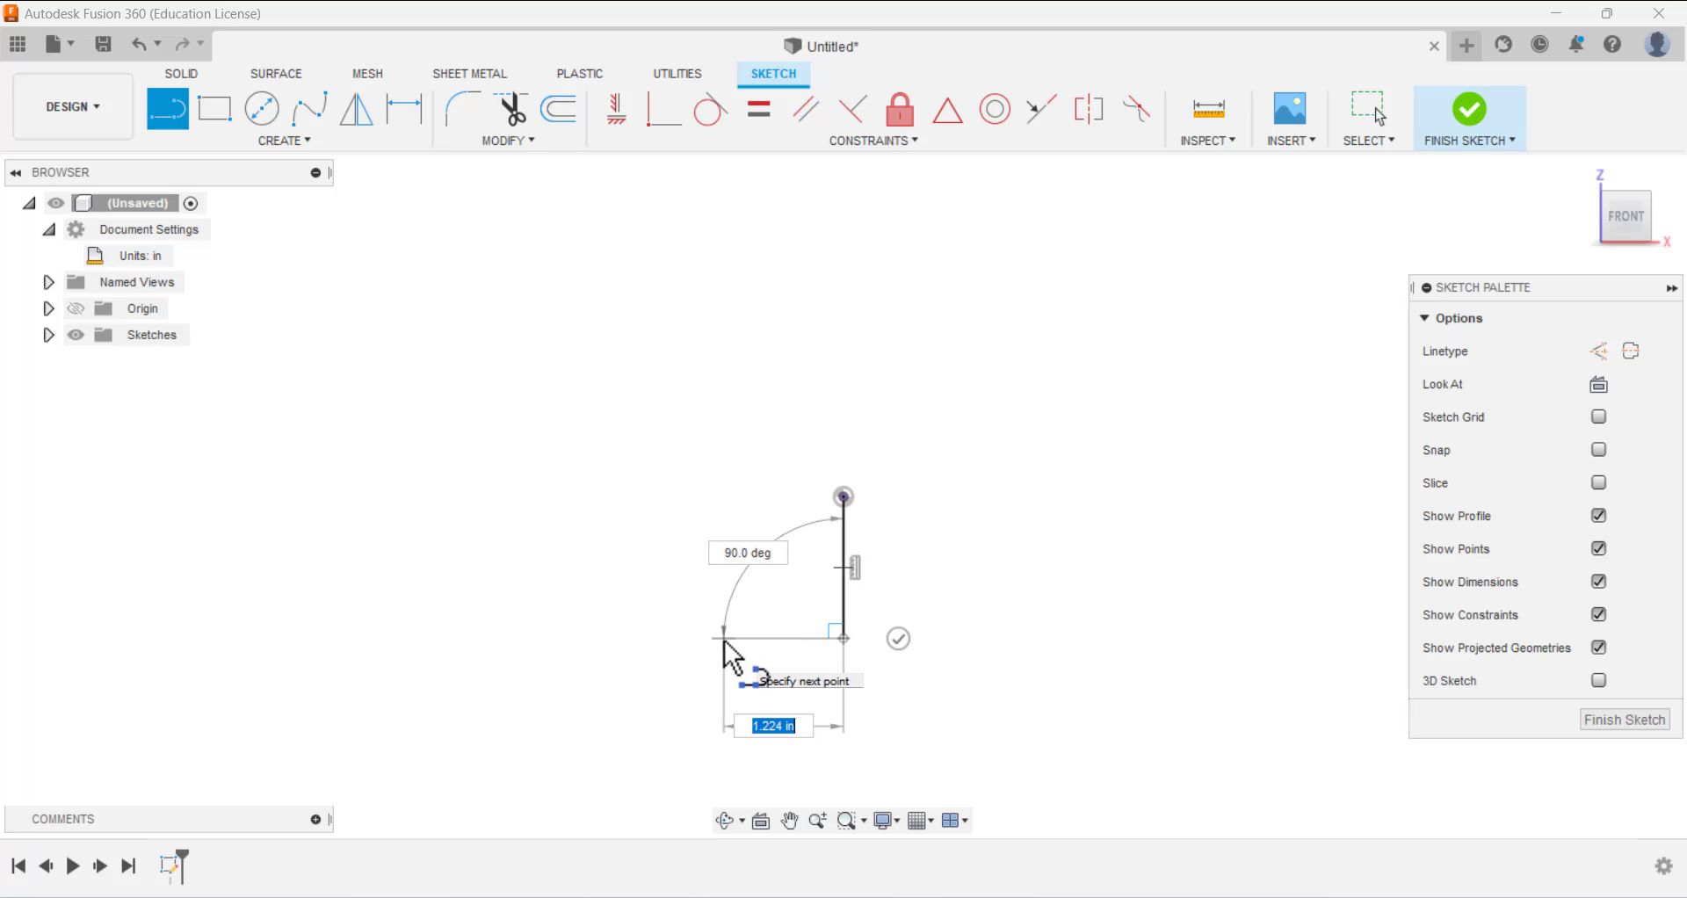
left_click(725, 641)
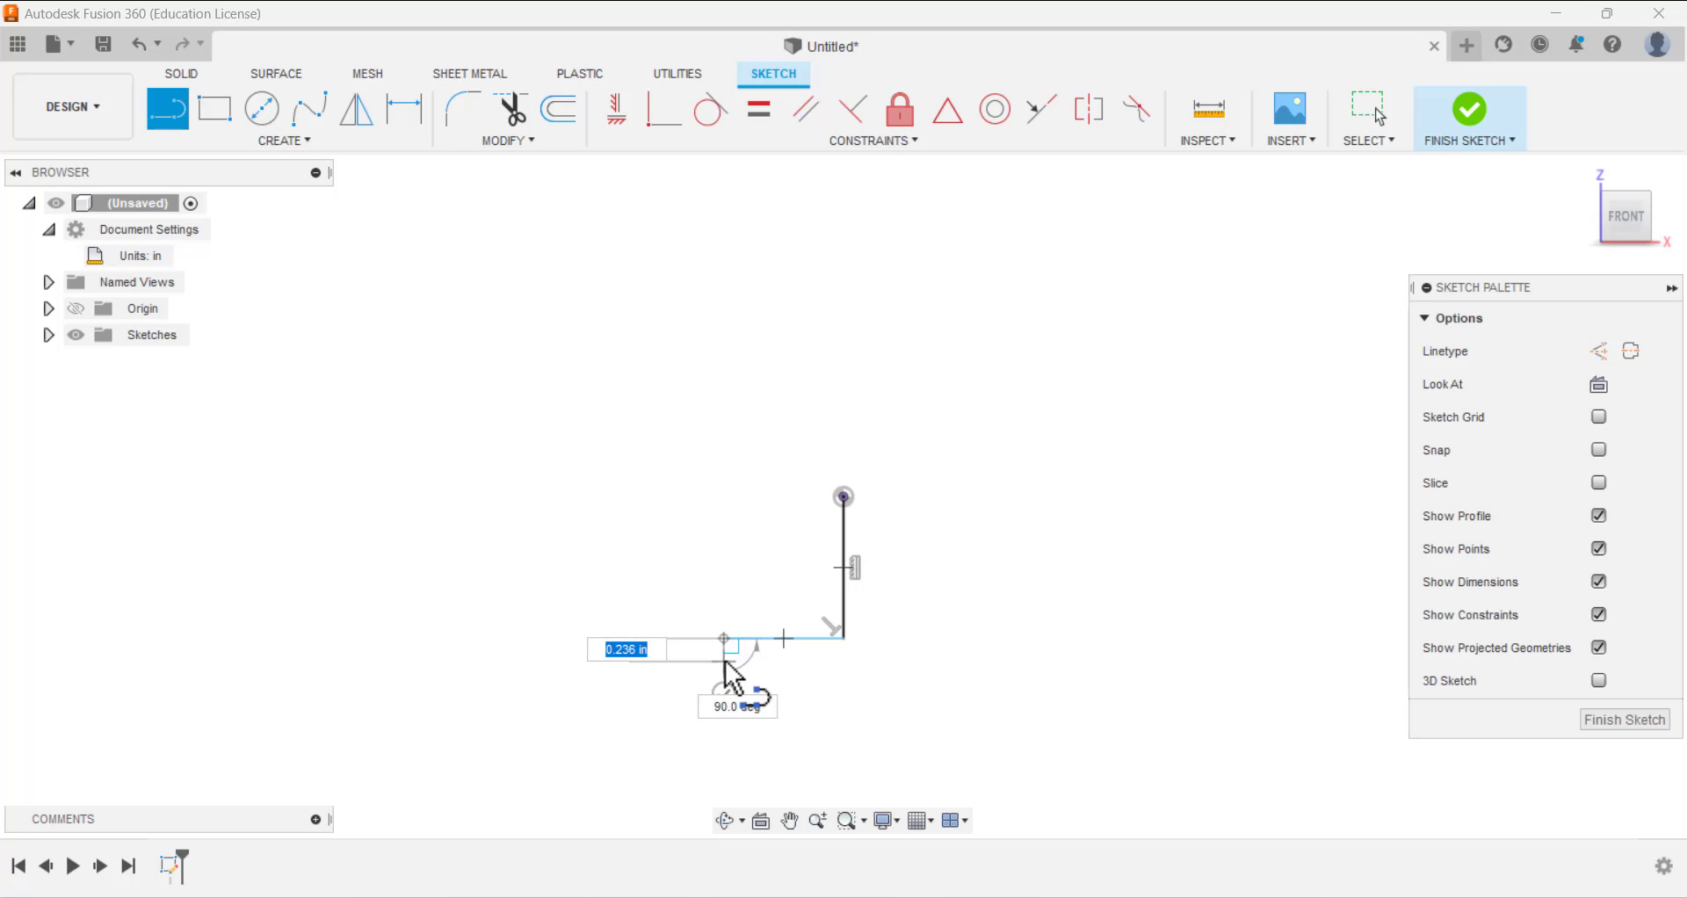
left_click(726, 723)
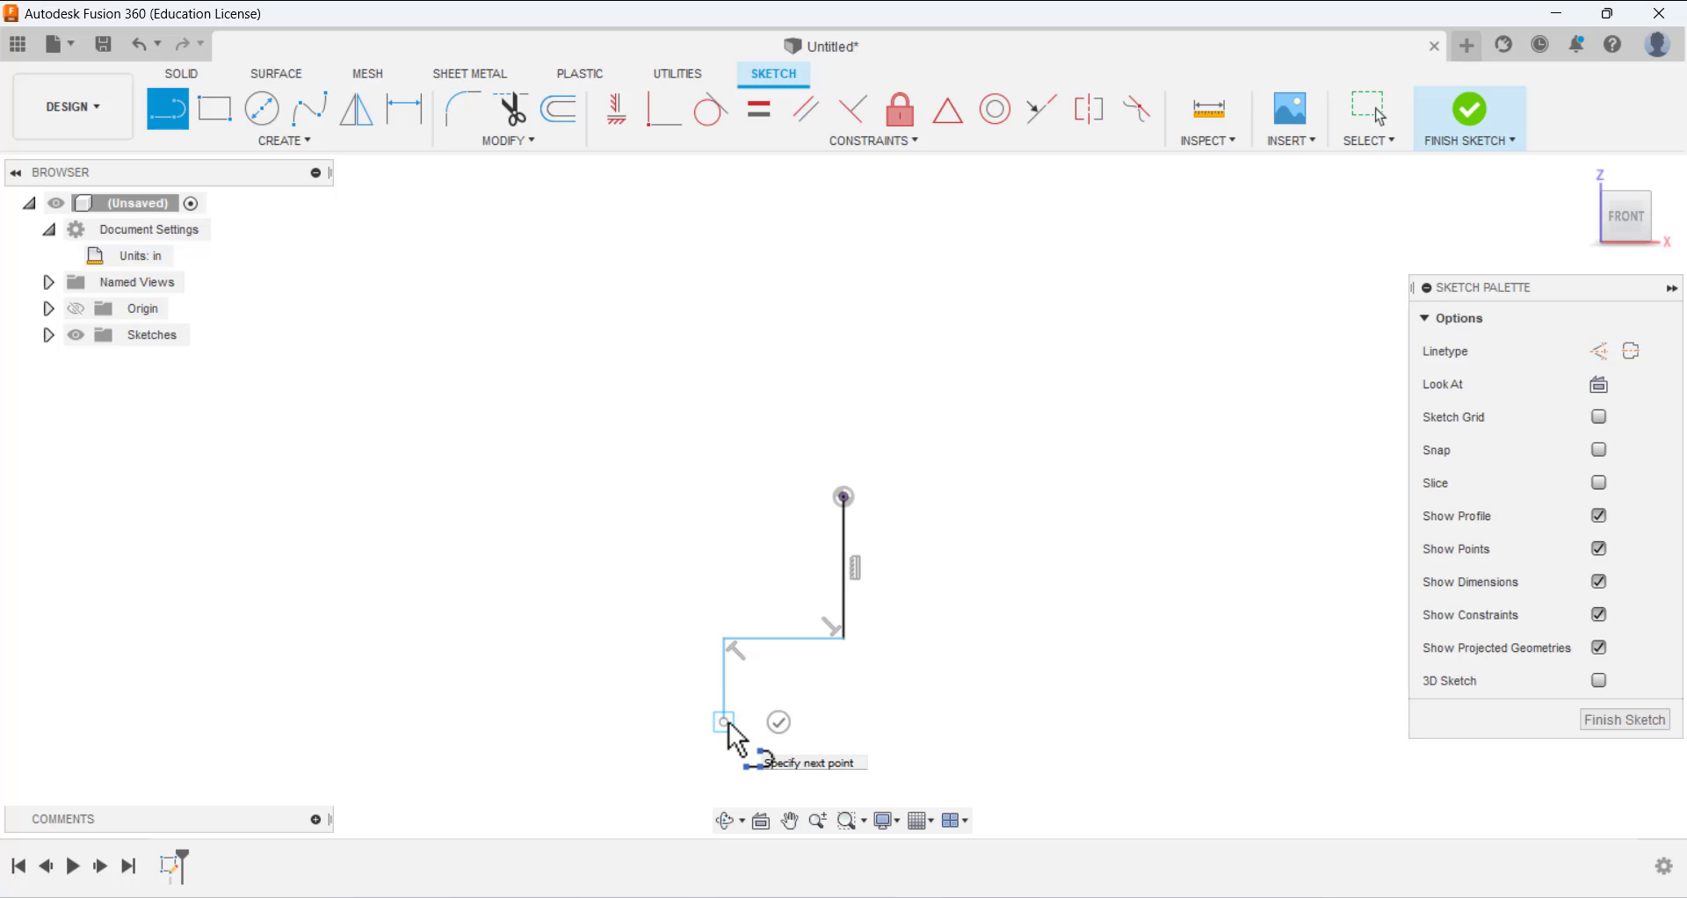
left_click(304, 723)
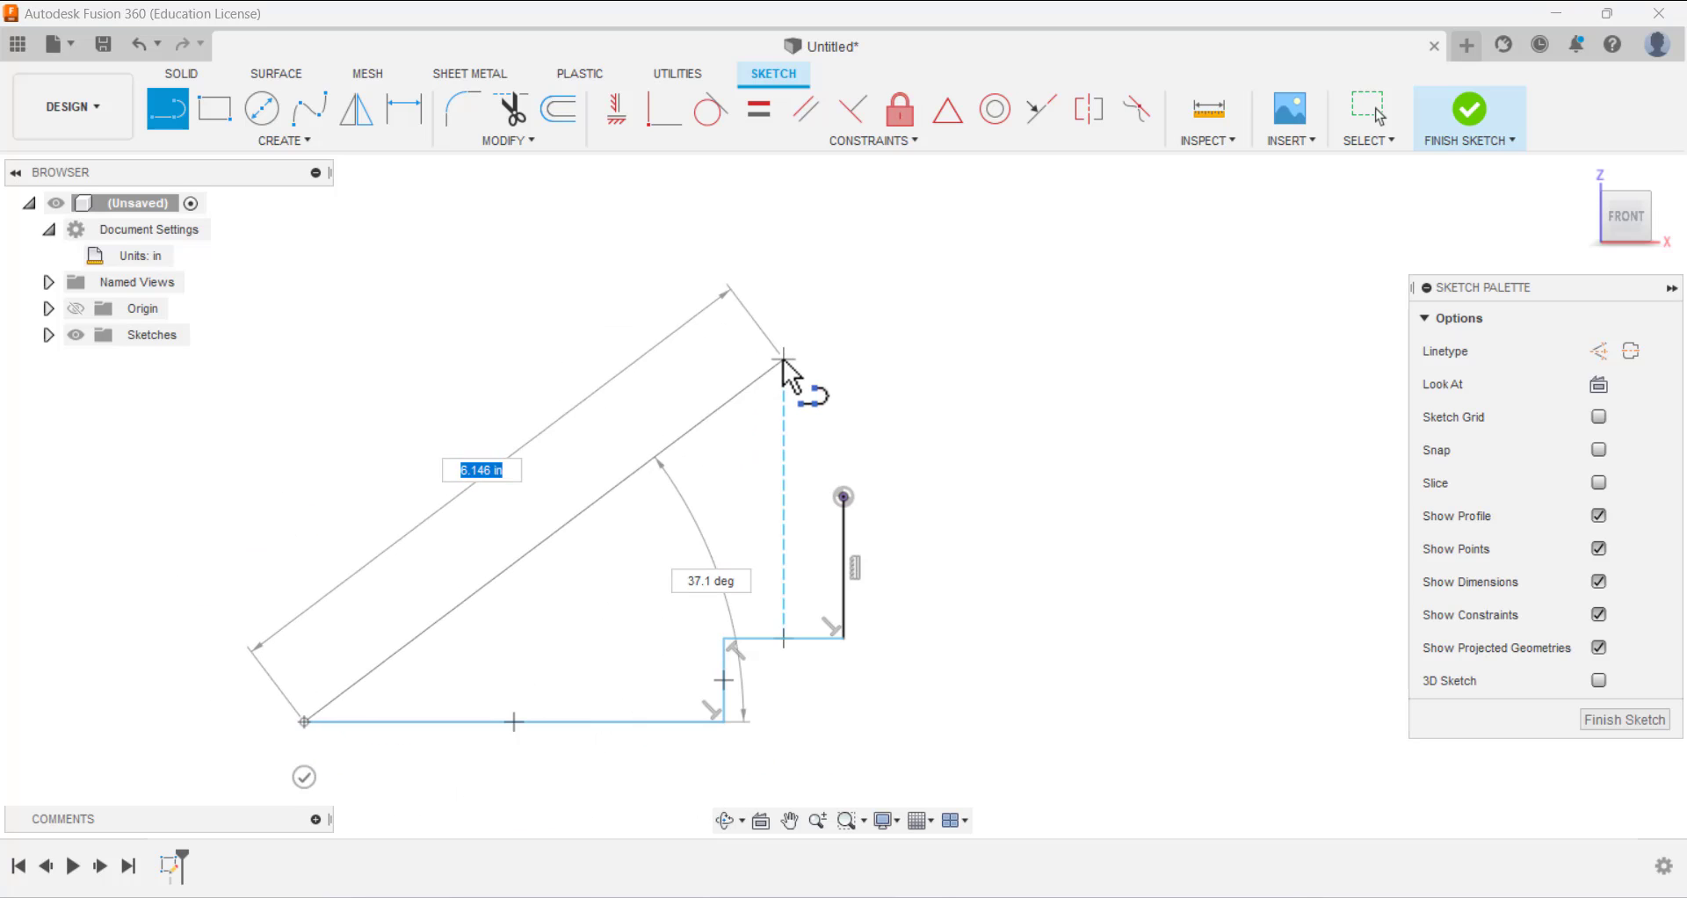
left_click(1366, 112)
scroll(893, 392, "up", 2)
scroll(893, 392, "down", 4)
scroll(571, 519, "up", 2)
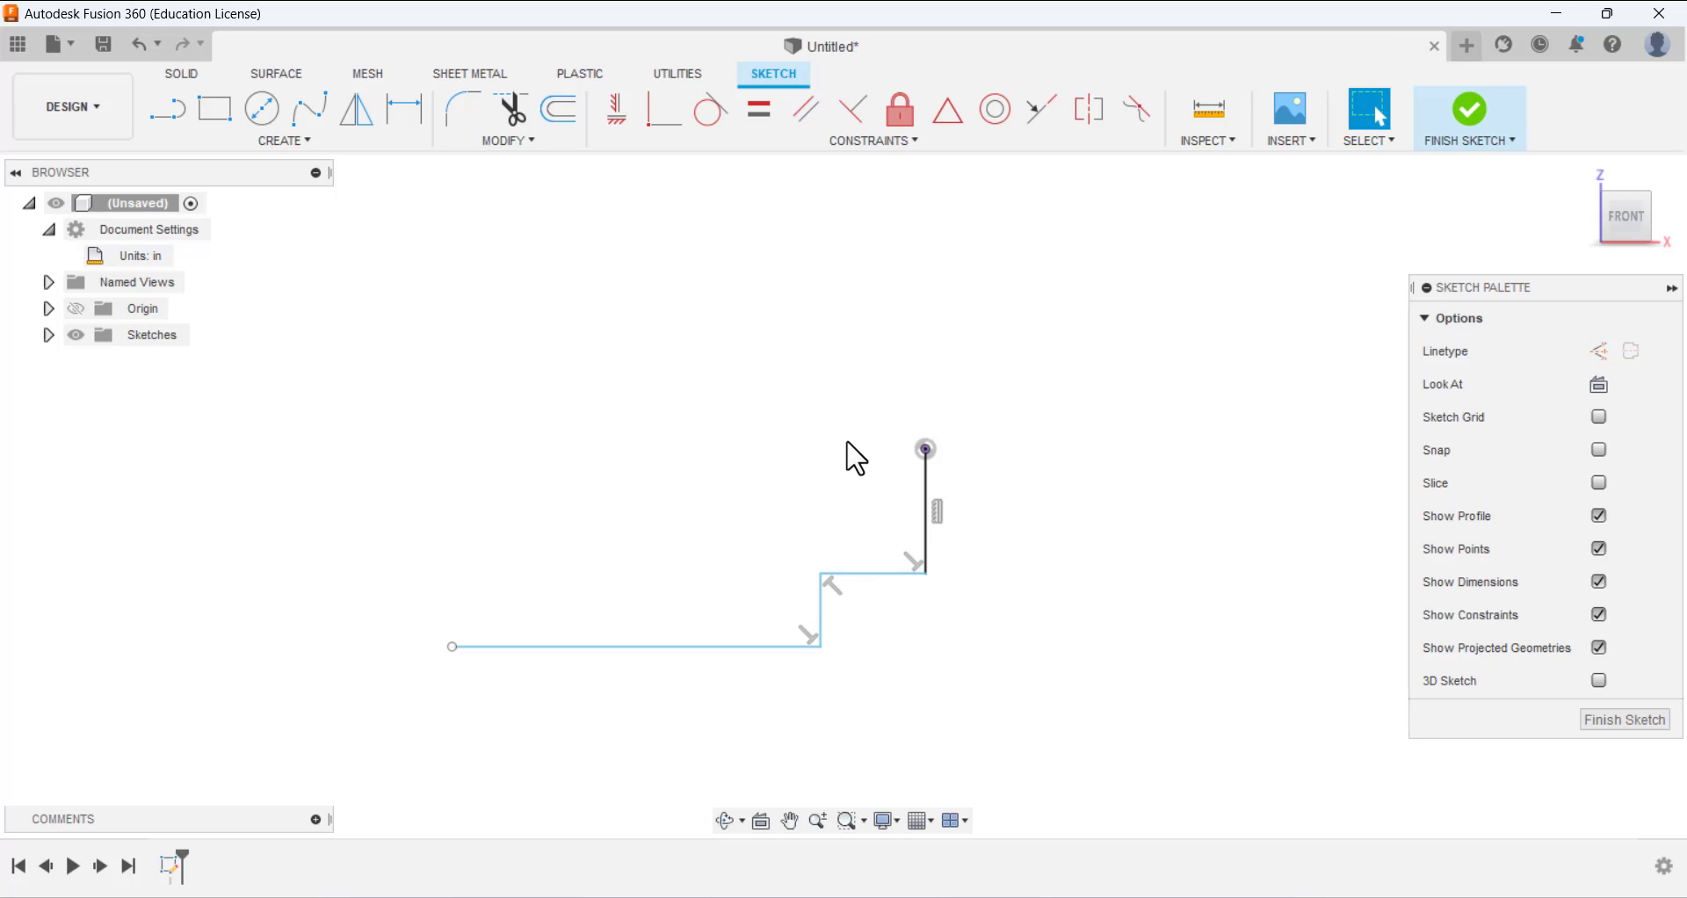
- Dimension the vertical line at the origin to 0.5 in and the long lower horizontal line to 2.75 in
left_click(406, 119)
left_click(925, 483)
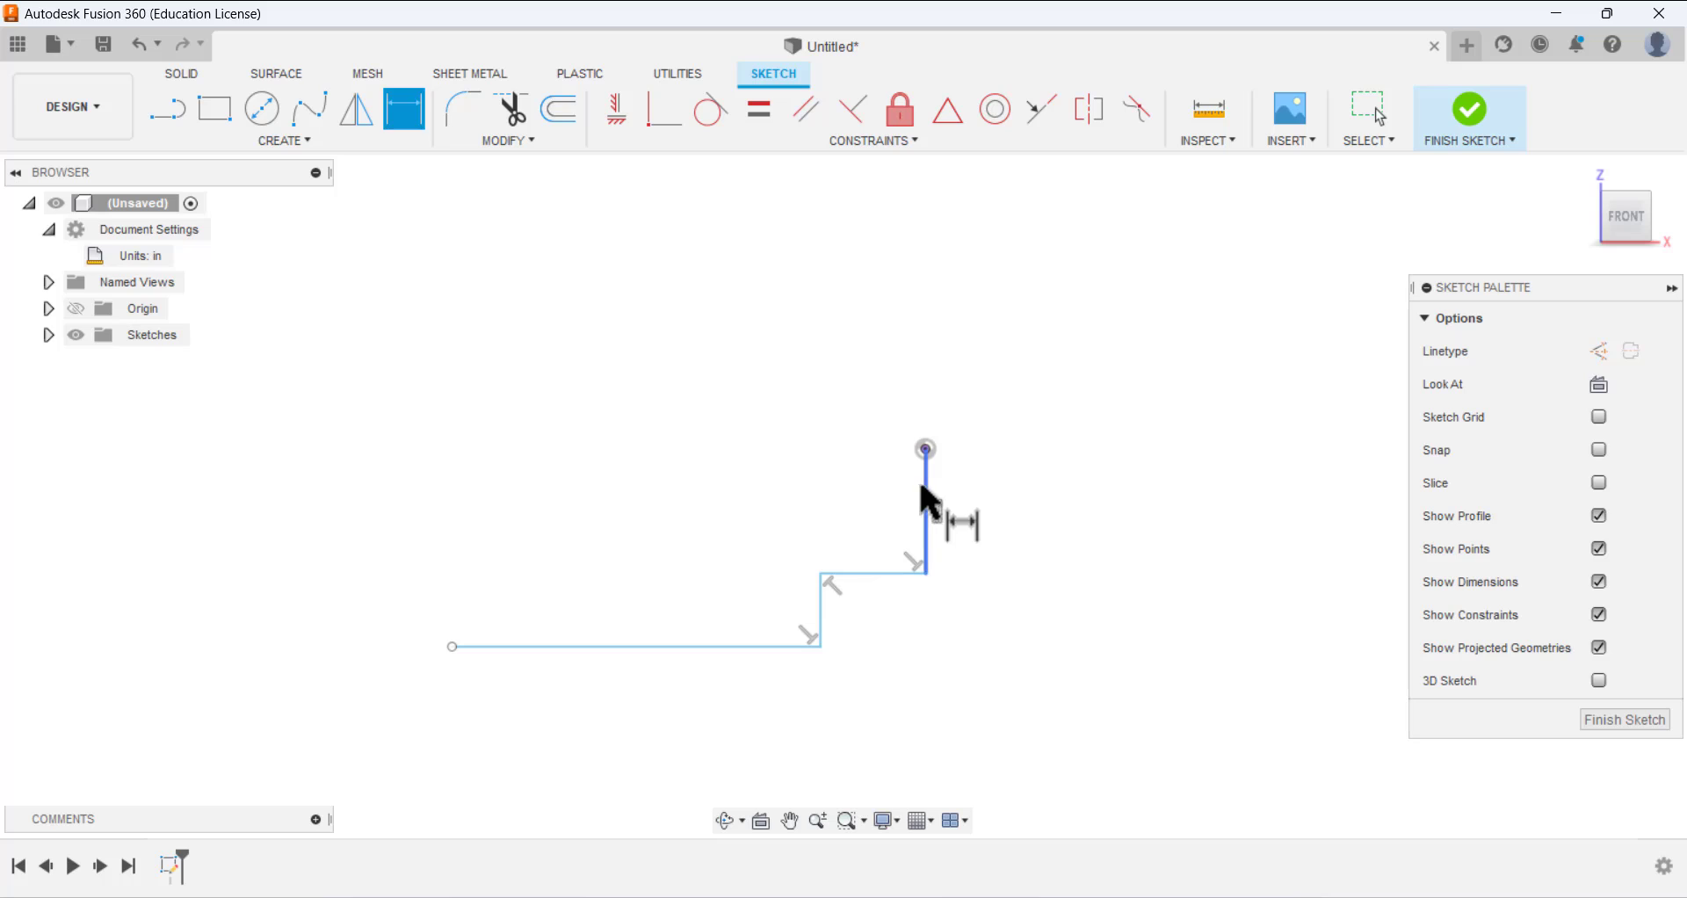
left_click(1011, 509)
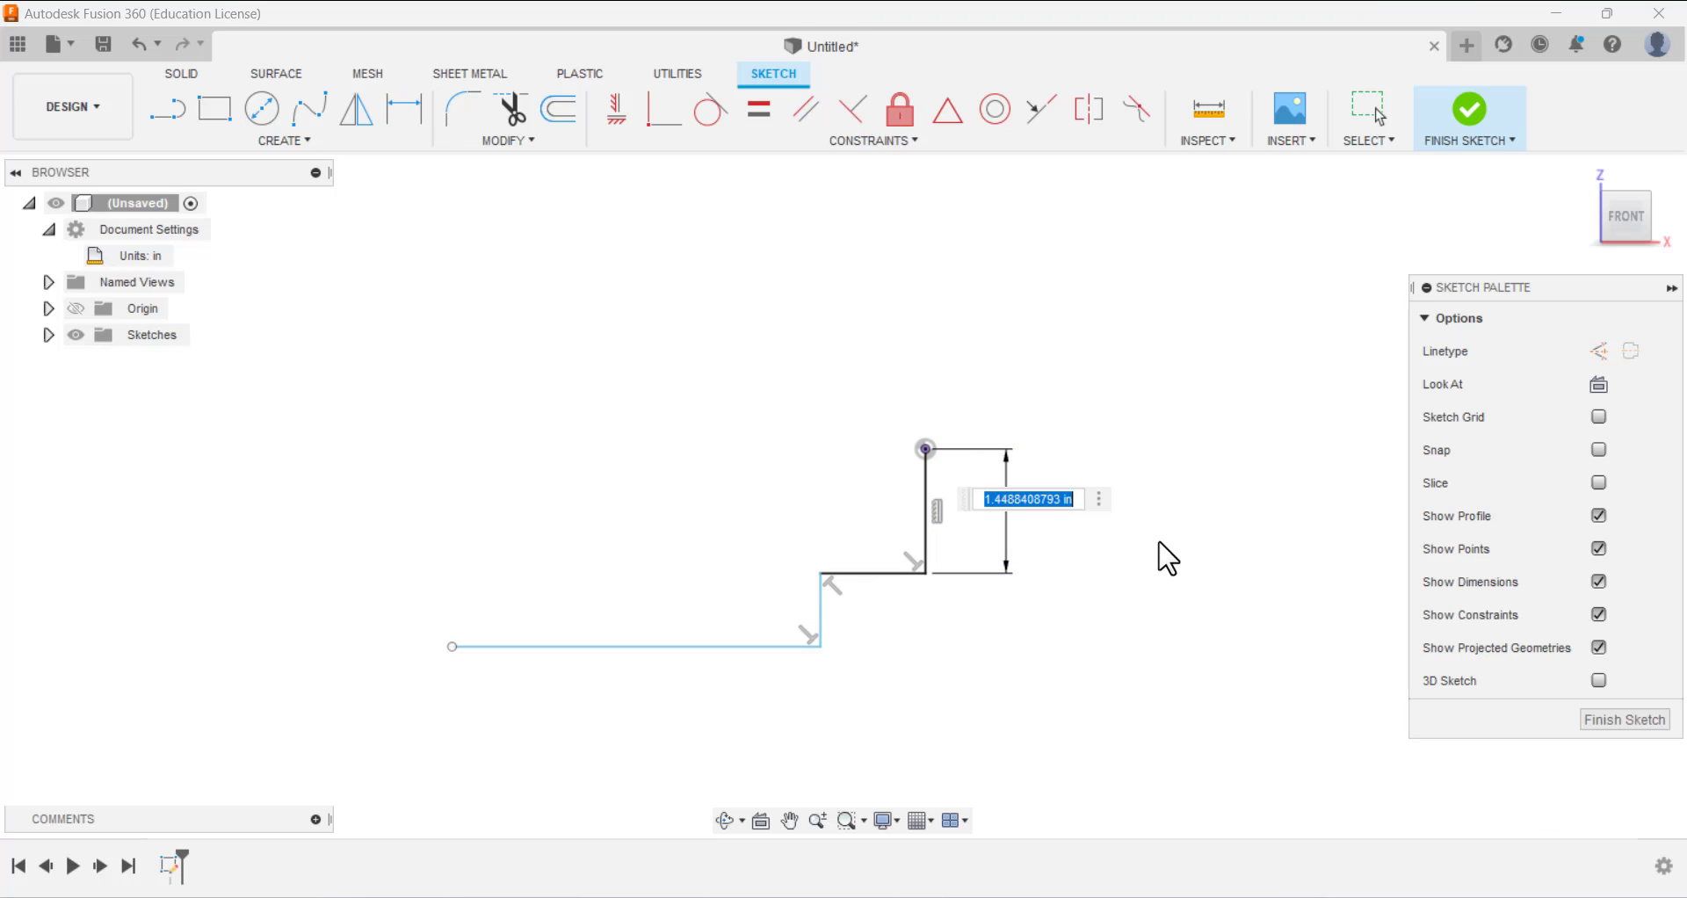
type("0.5")
key("Return")
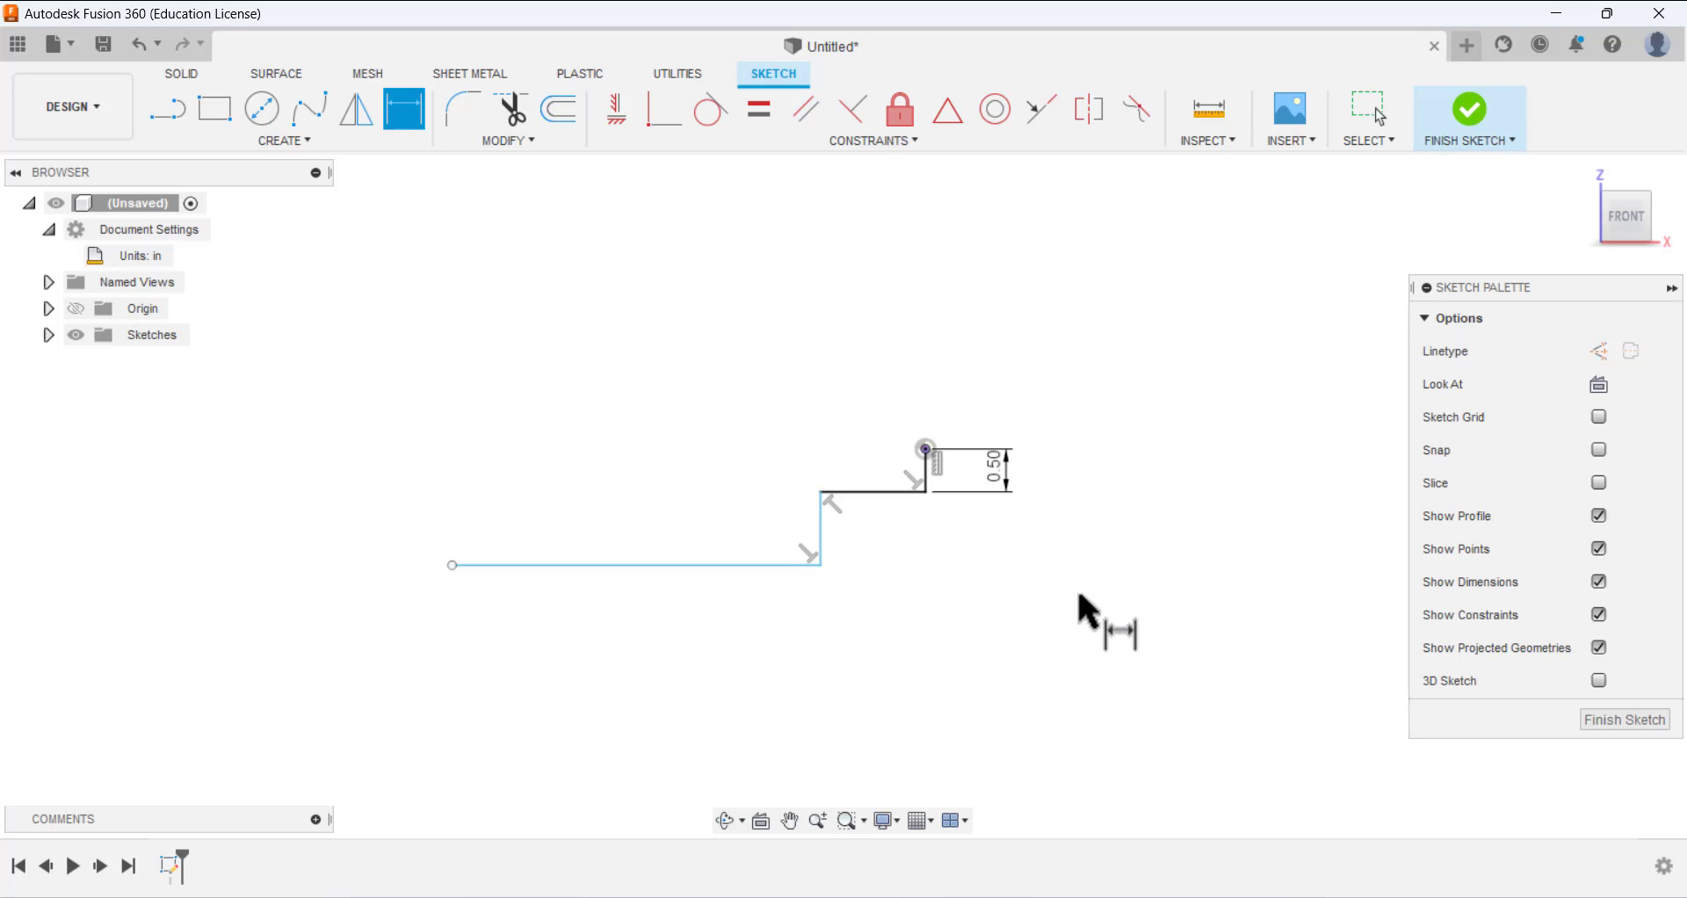
left_click(748, 567)
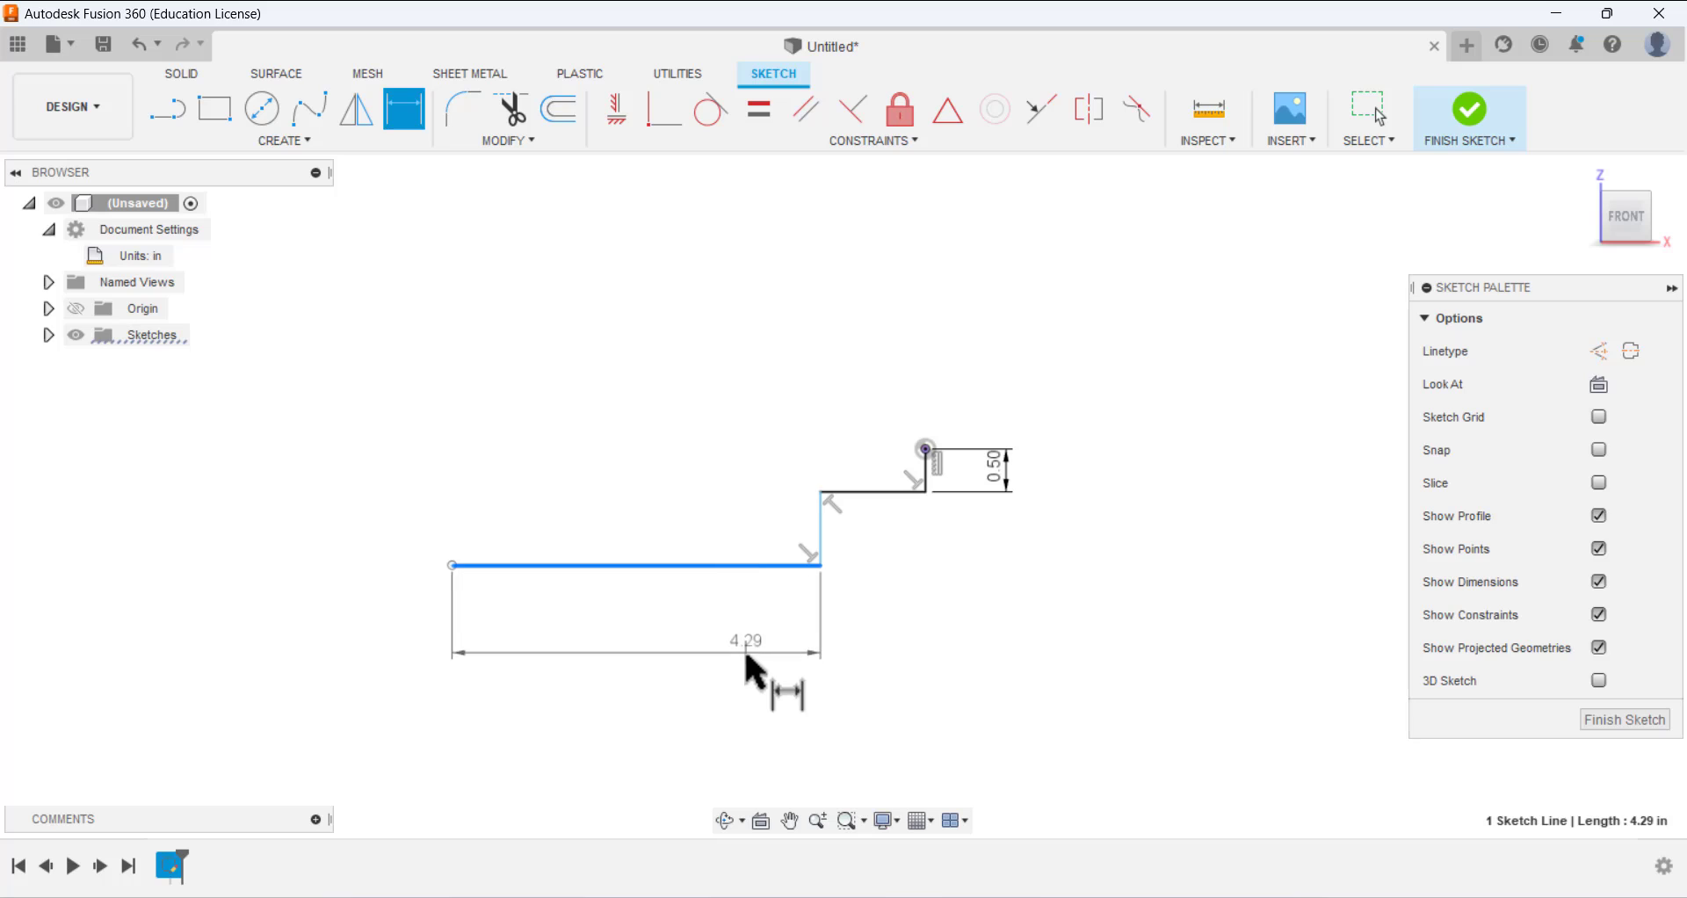
left_click(736, 647)
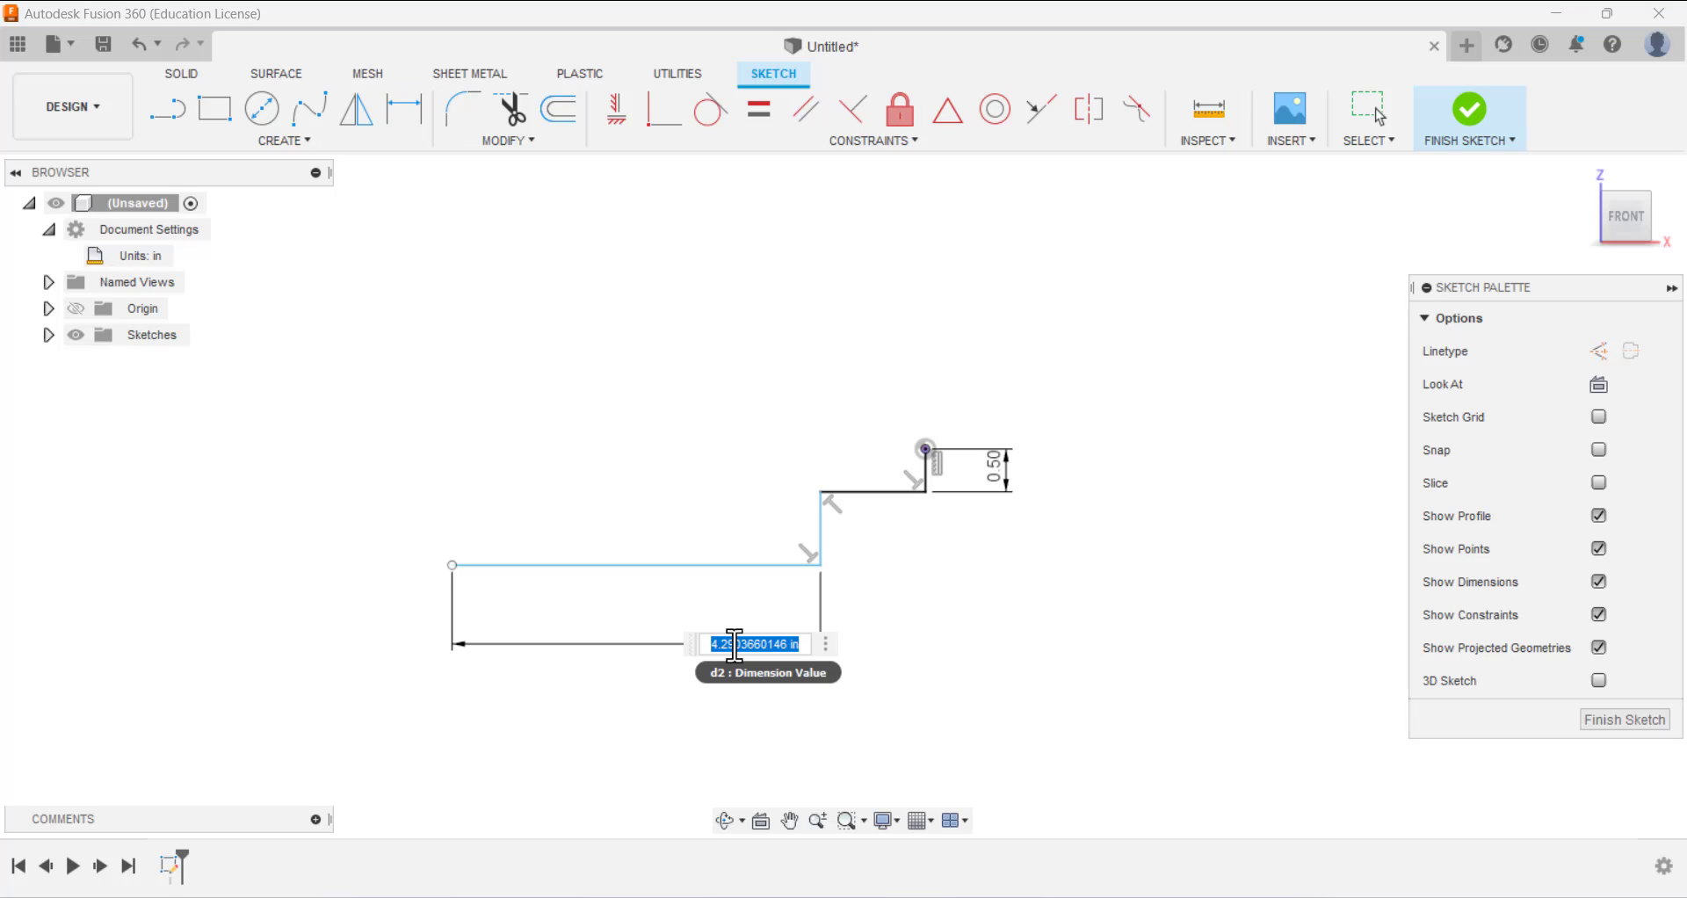
type("2.75")
key("Return")
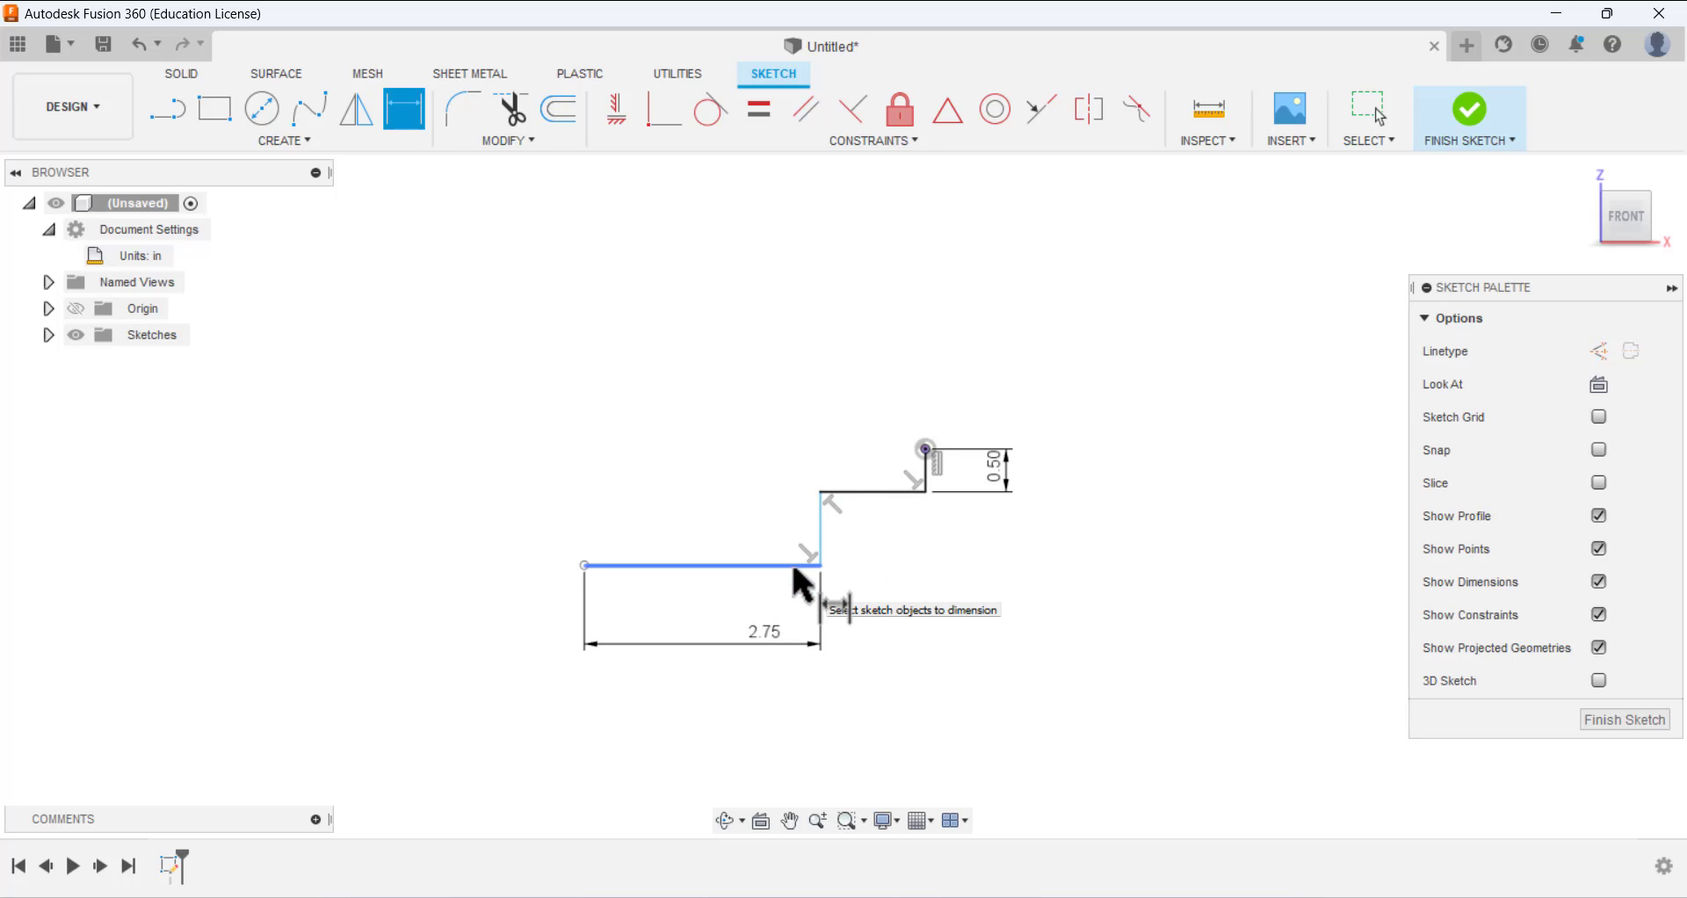
- Dimension the vertical distance from the origin to the lower horizontal line as 1.25 in
left_click(926, 449)
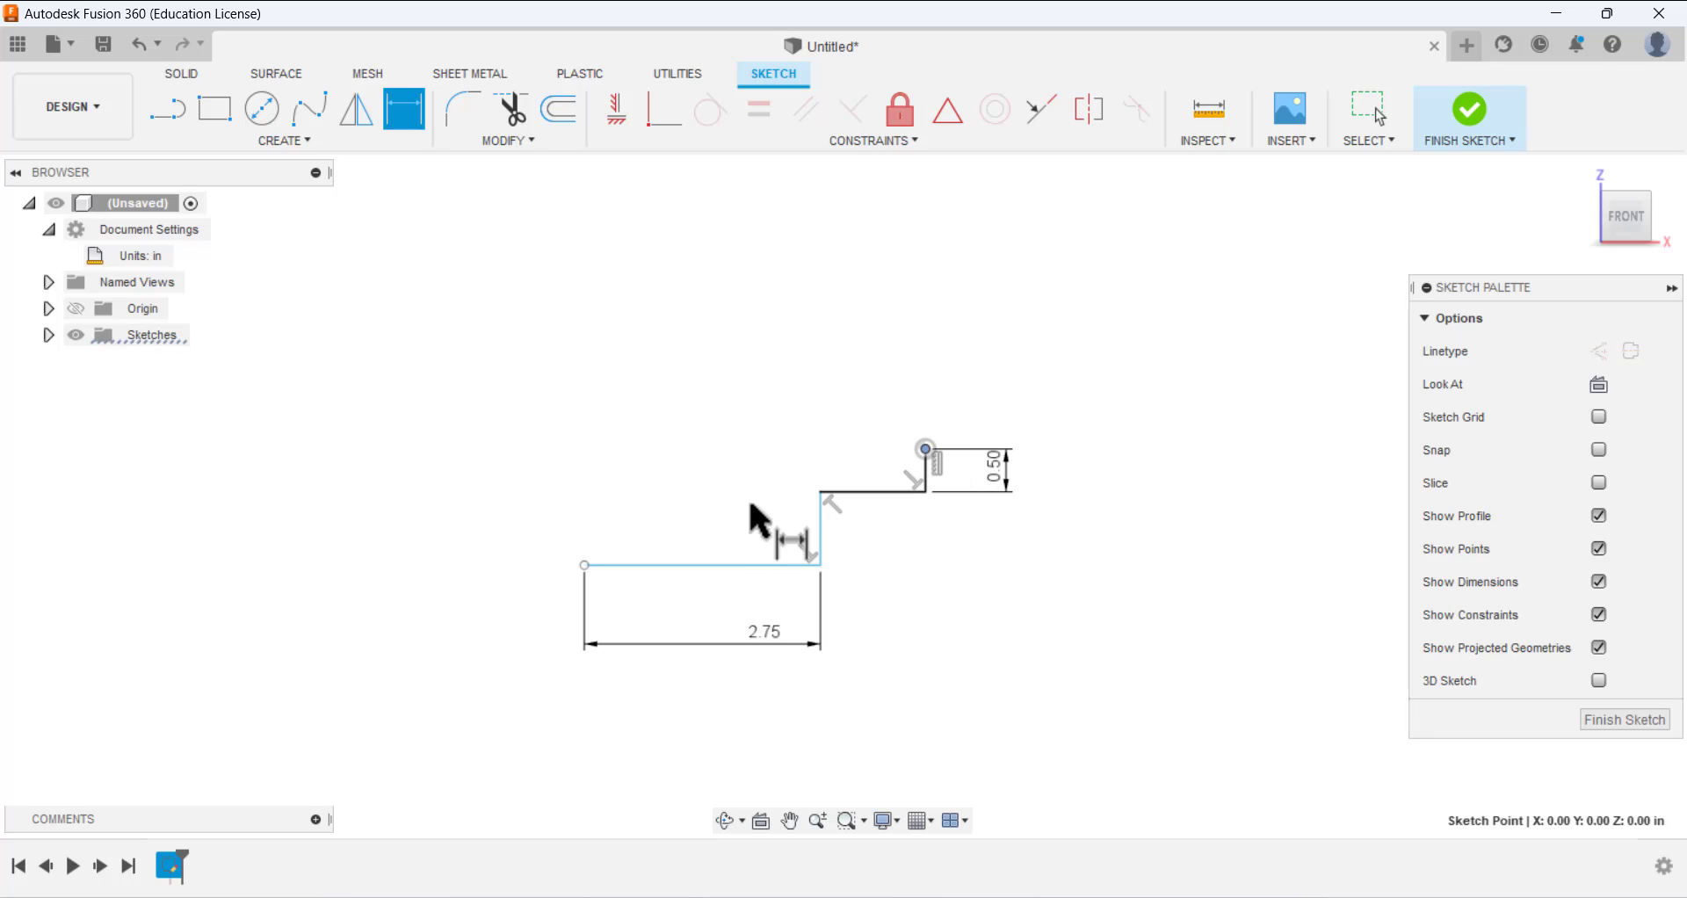
left_click(768, 565)
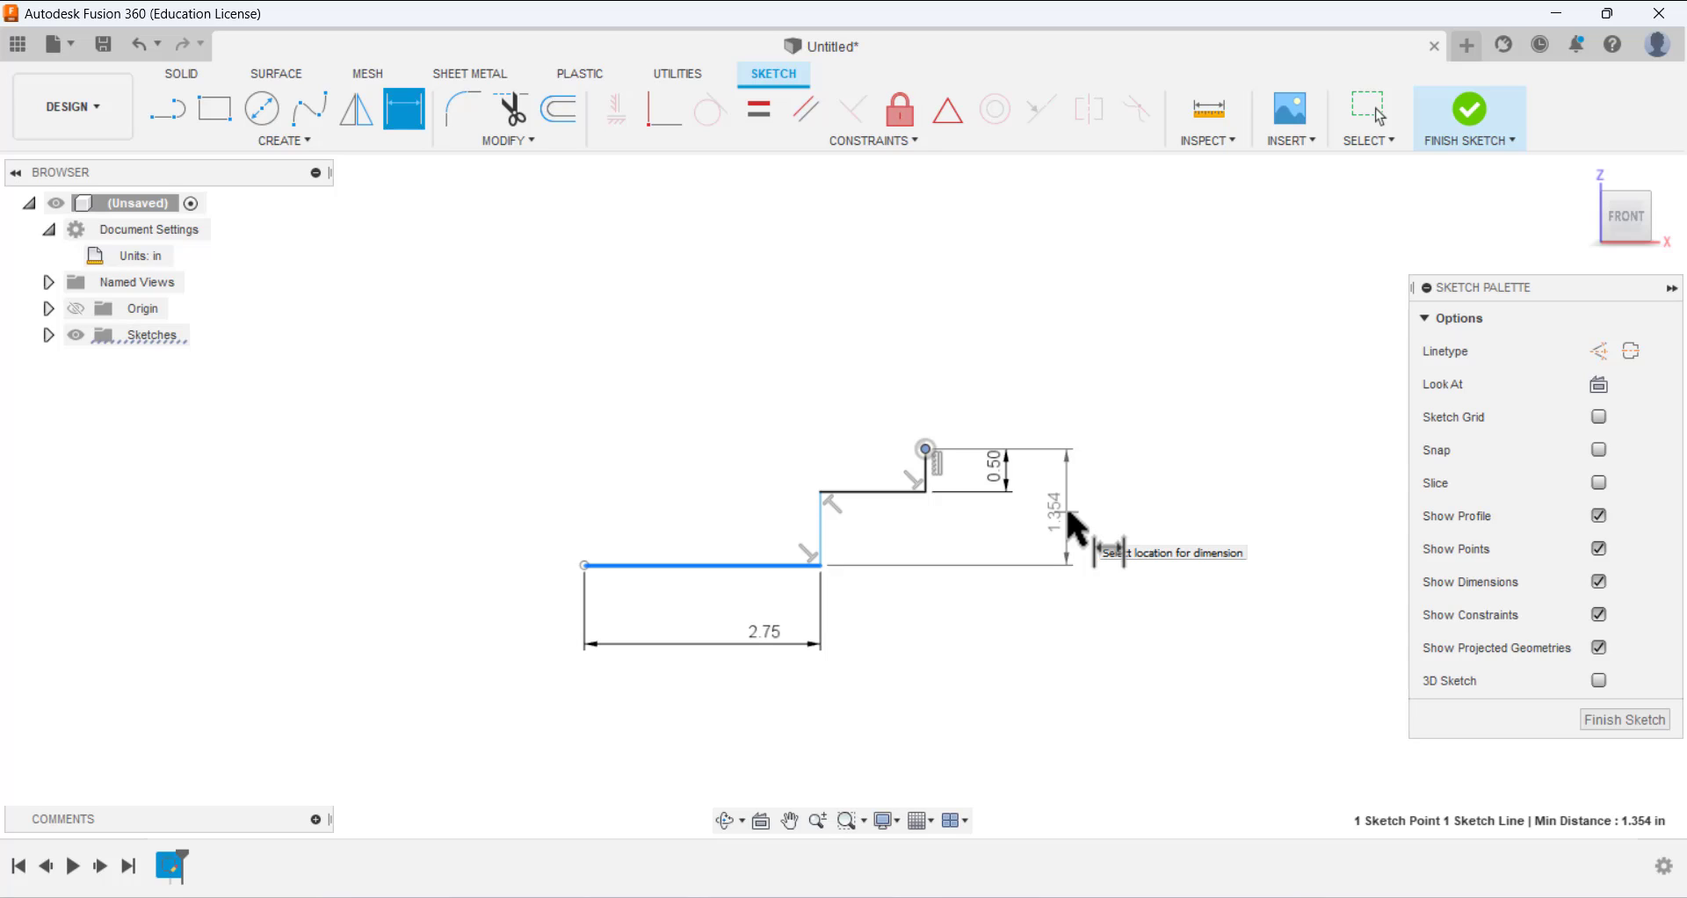
left_click(1071, 516)
type("1.25")
key("Return")
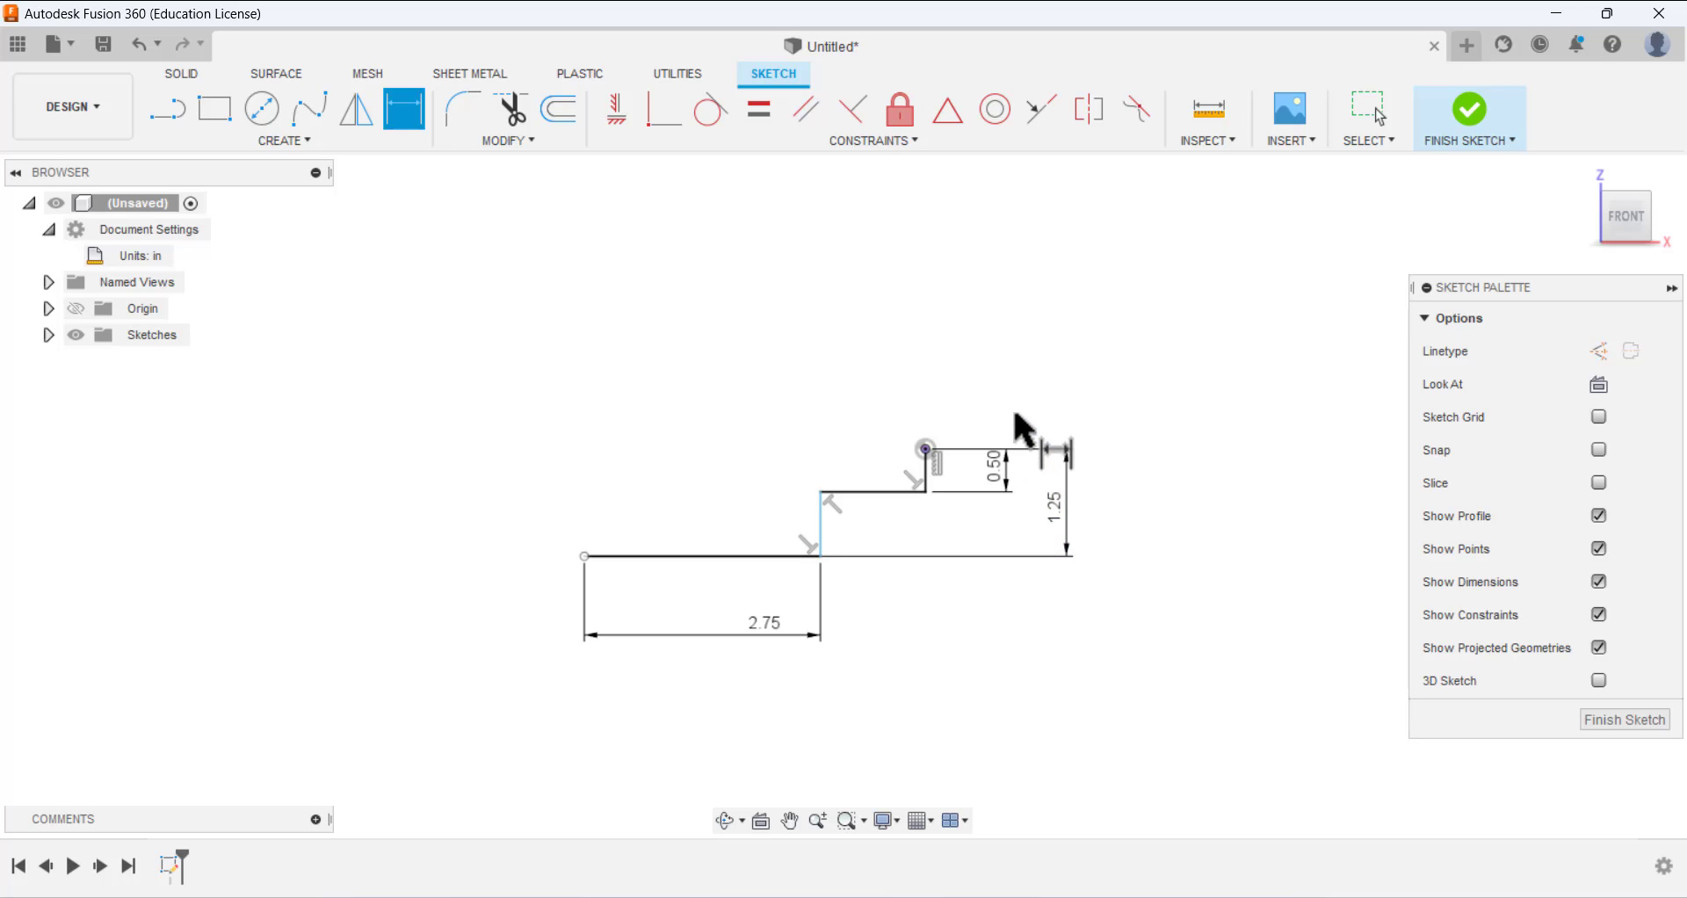
- Sketch connected lines from the origin: about 4.6 in left, about 2 in up, and about 1.07 in left
scroll(1015, 420, "up", 1)
scroll(837, 403, "down", 3)
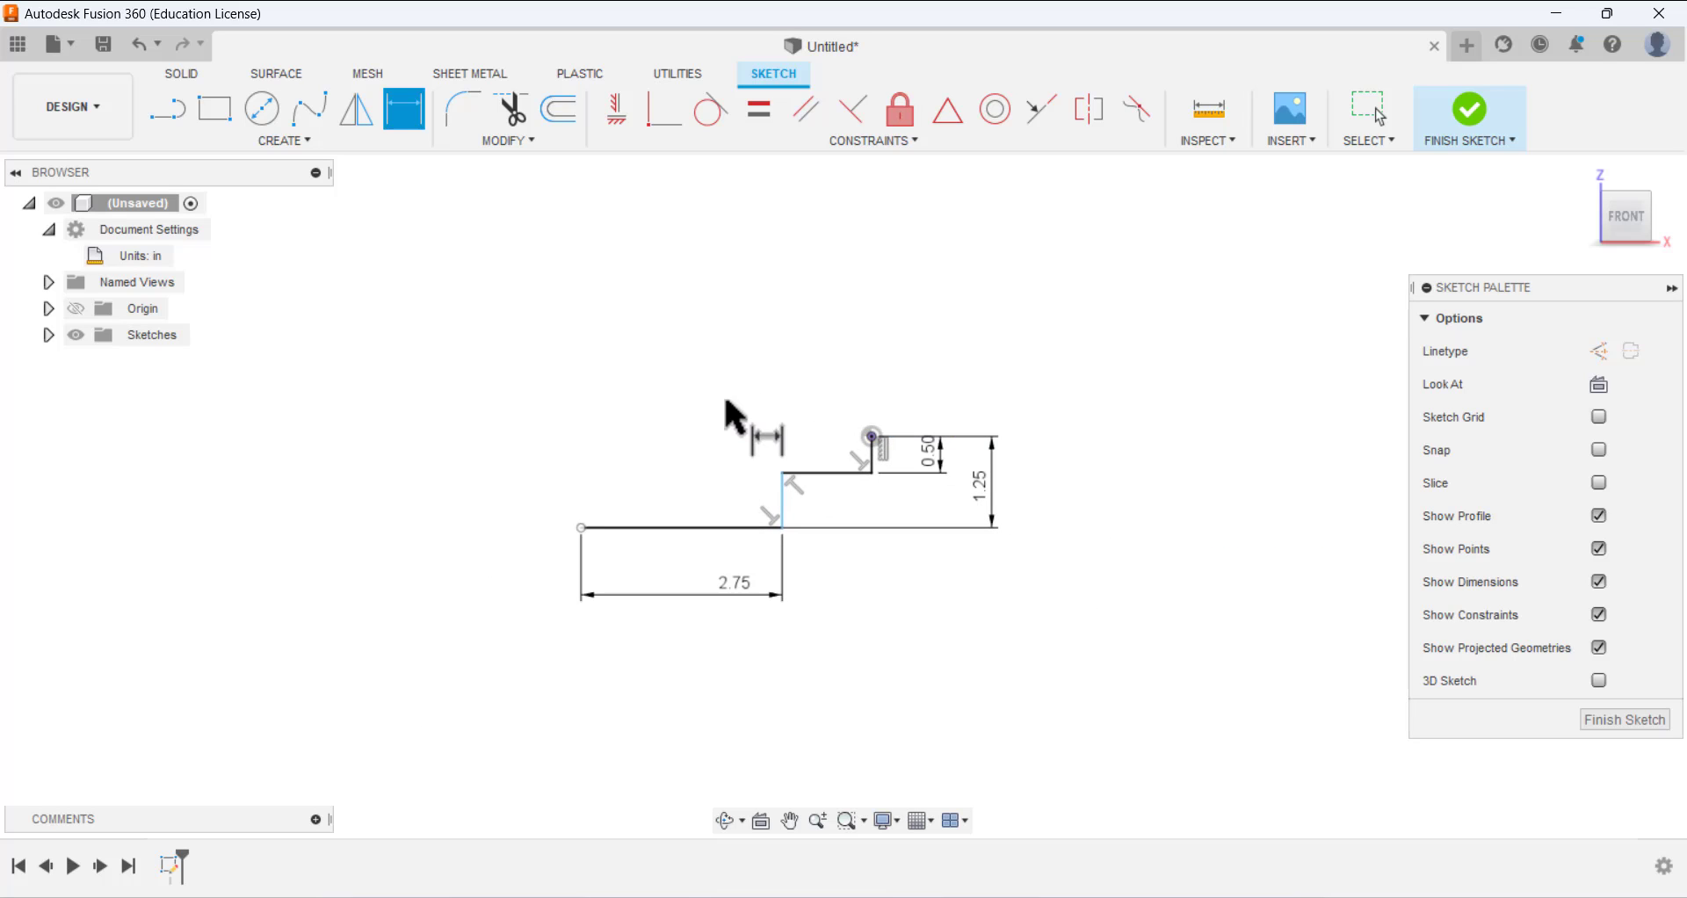
scroll(727, 402, "up", 1)
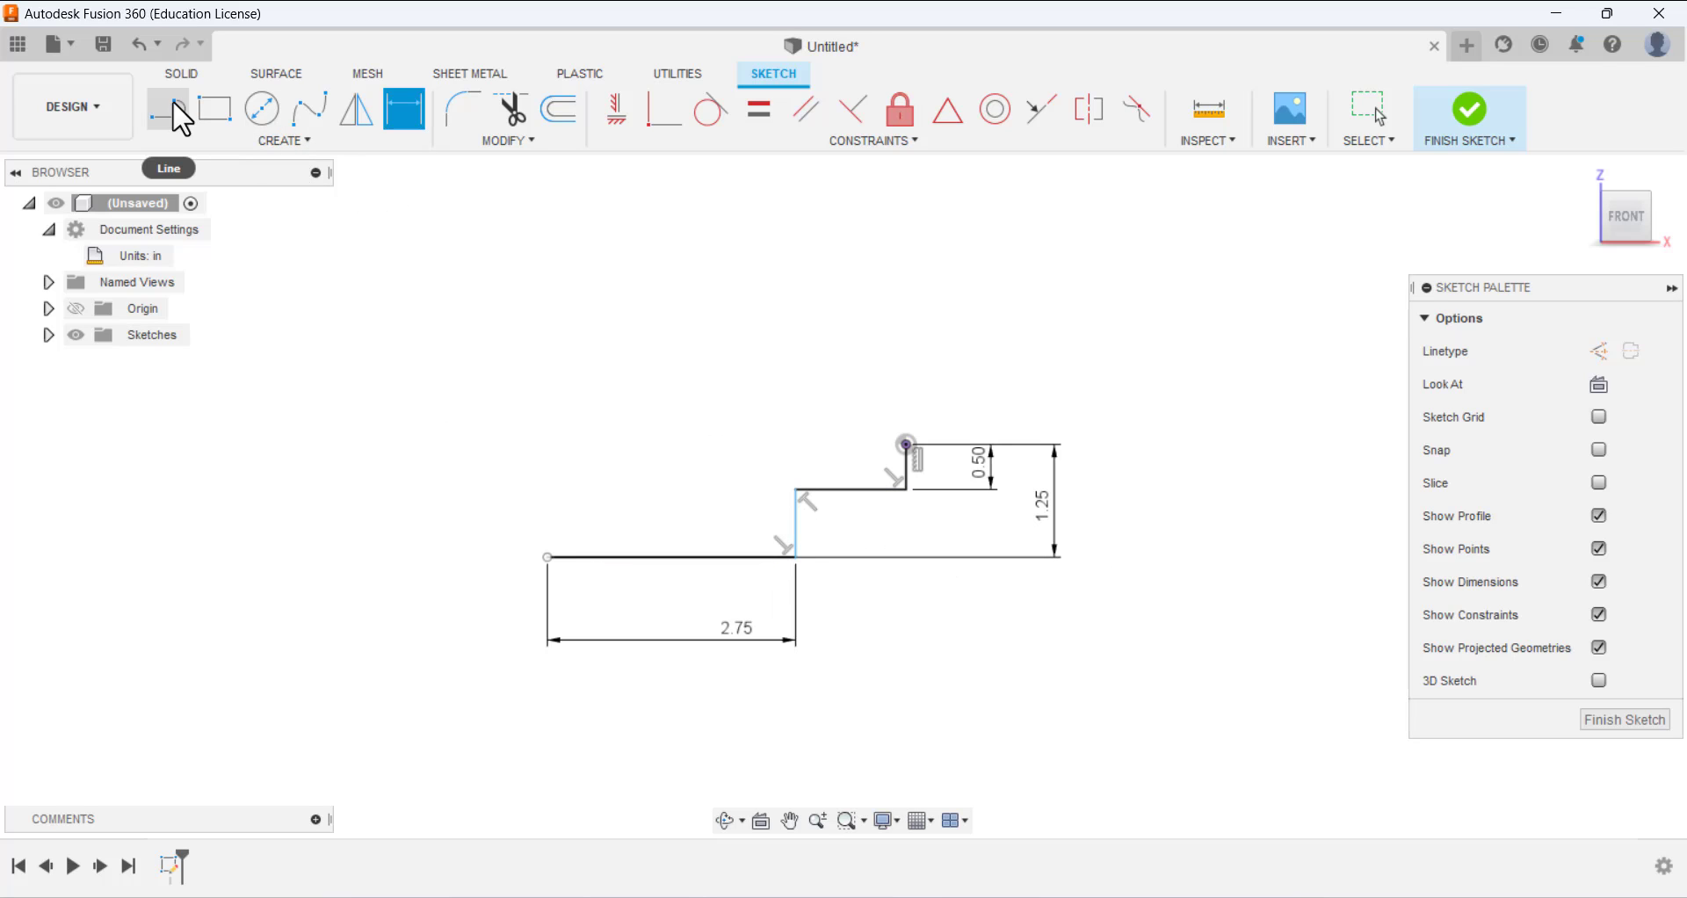
left_click(180, 124)
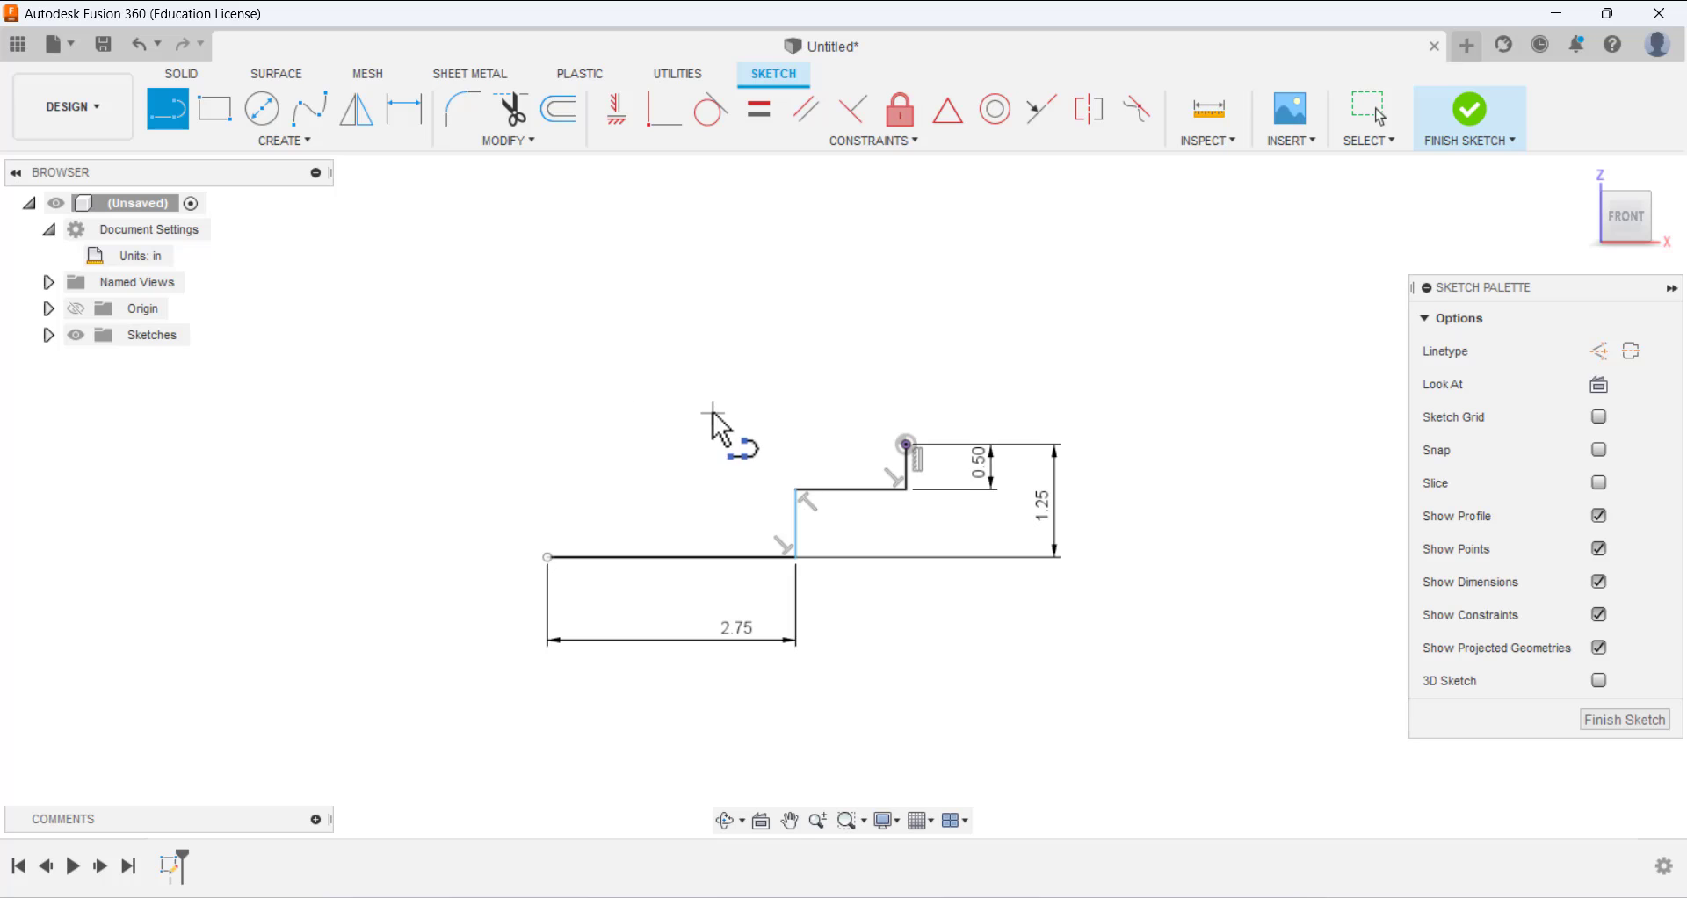
left_click_drag(911, 445, 503, 444)
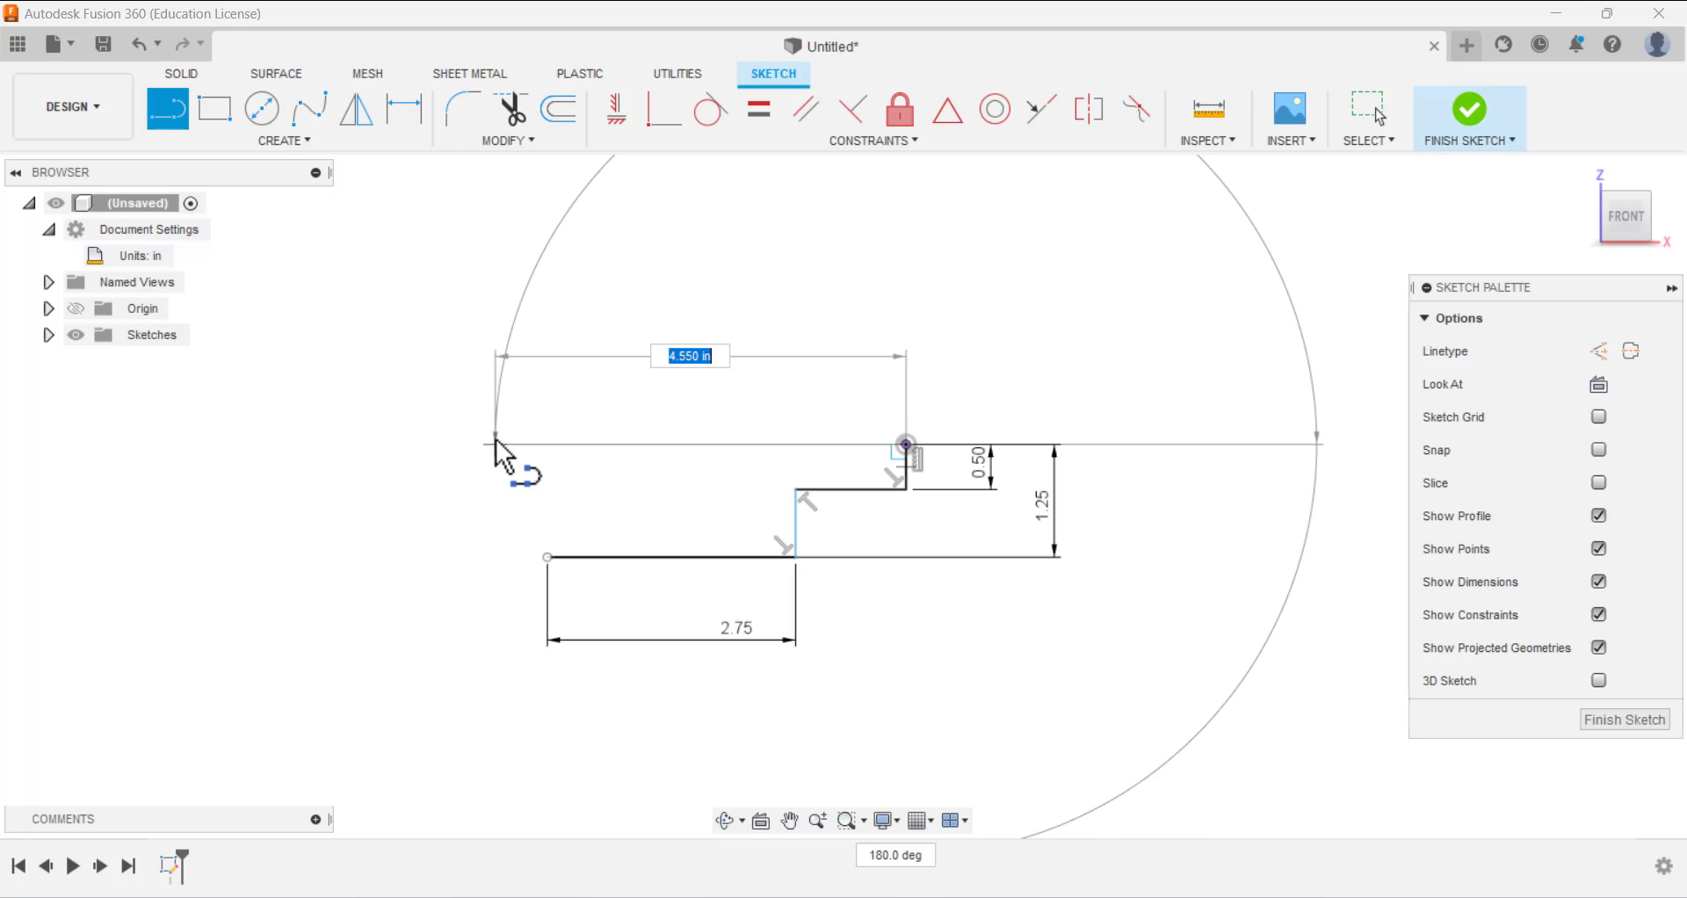
left_click(487, 444)
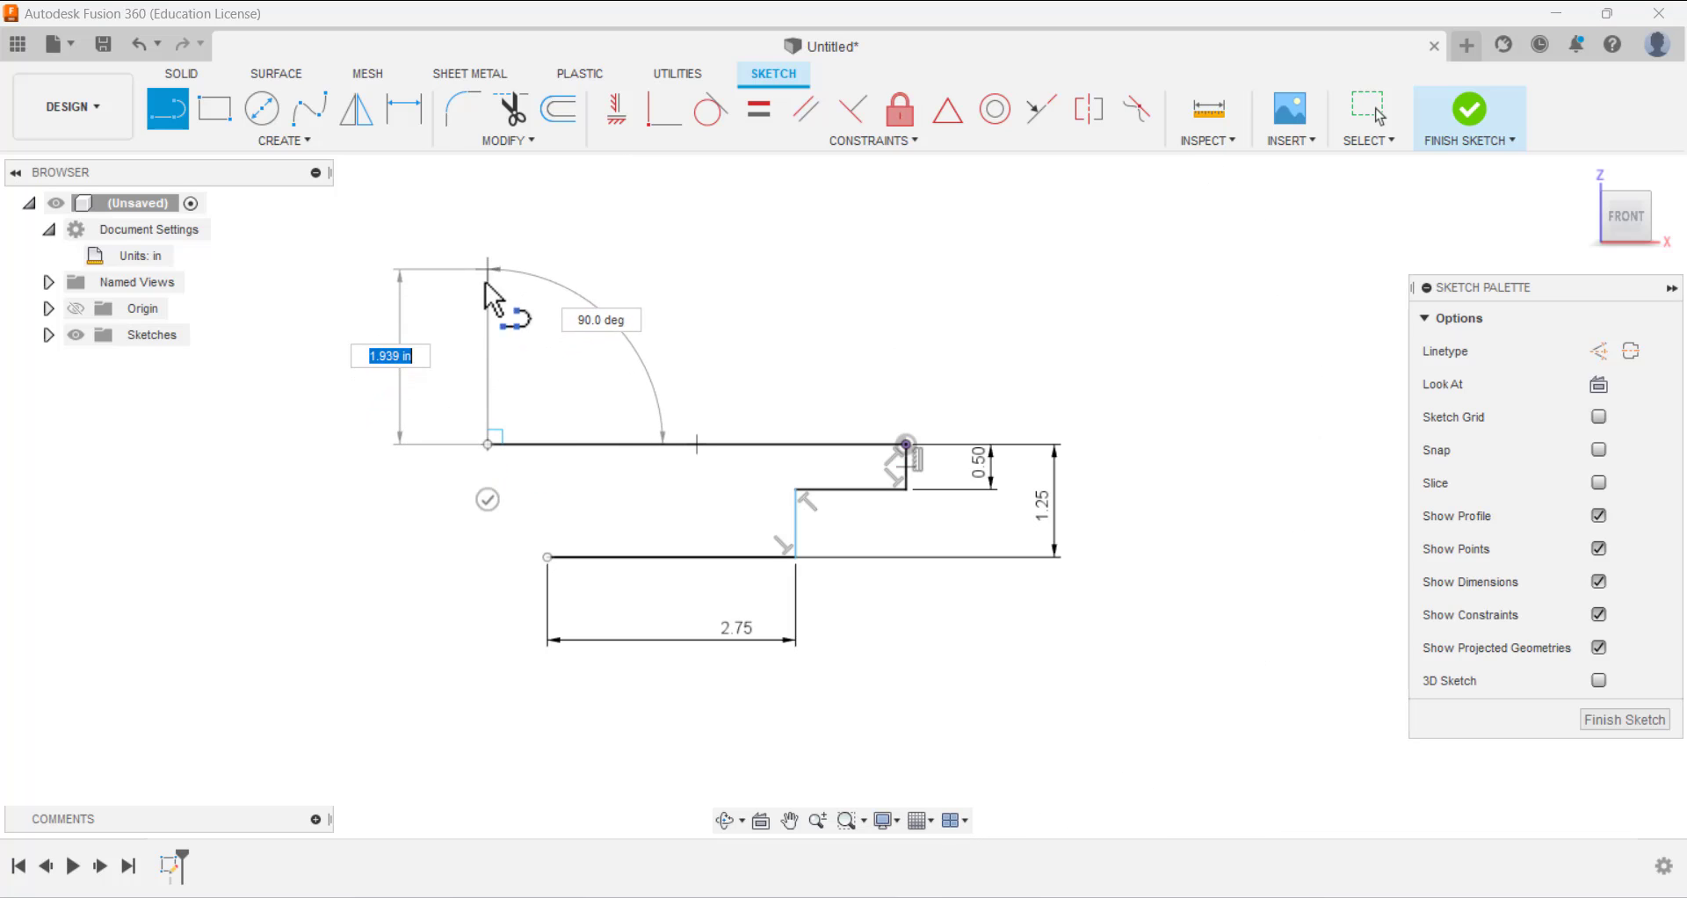
left_click(489, 266)
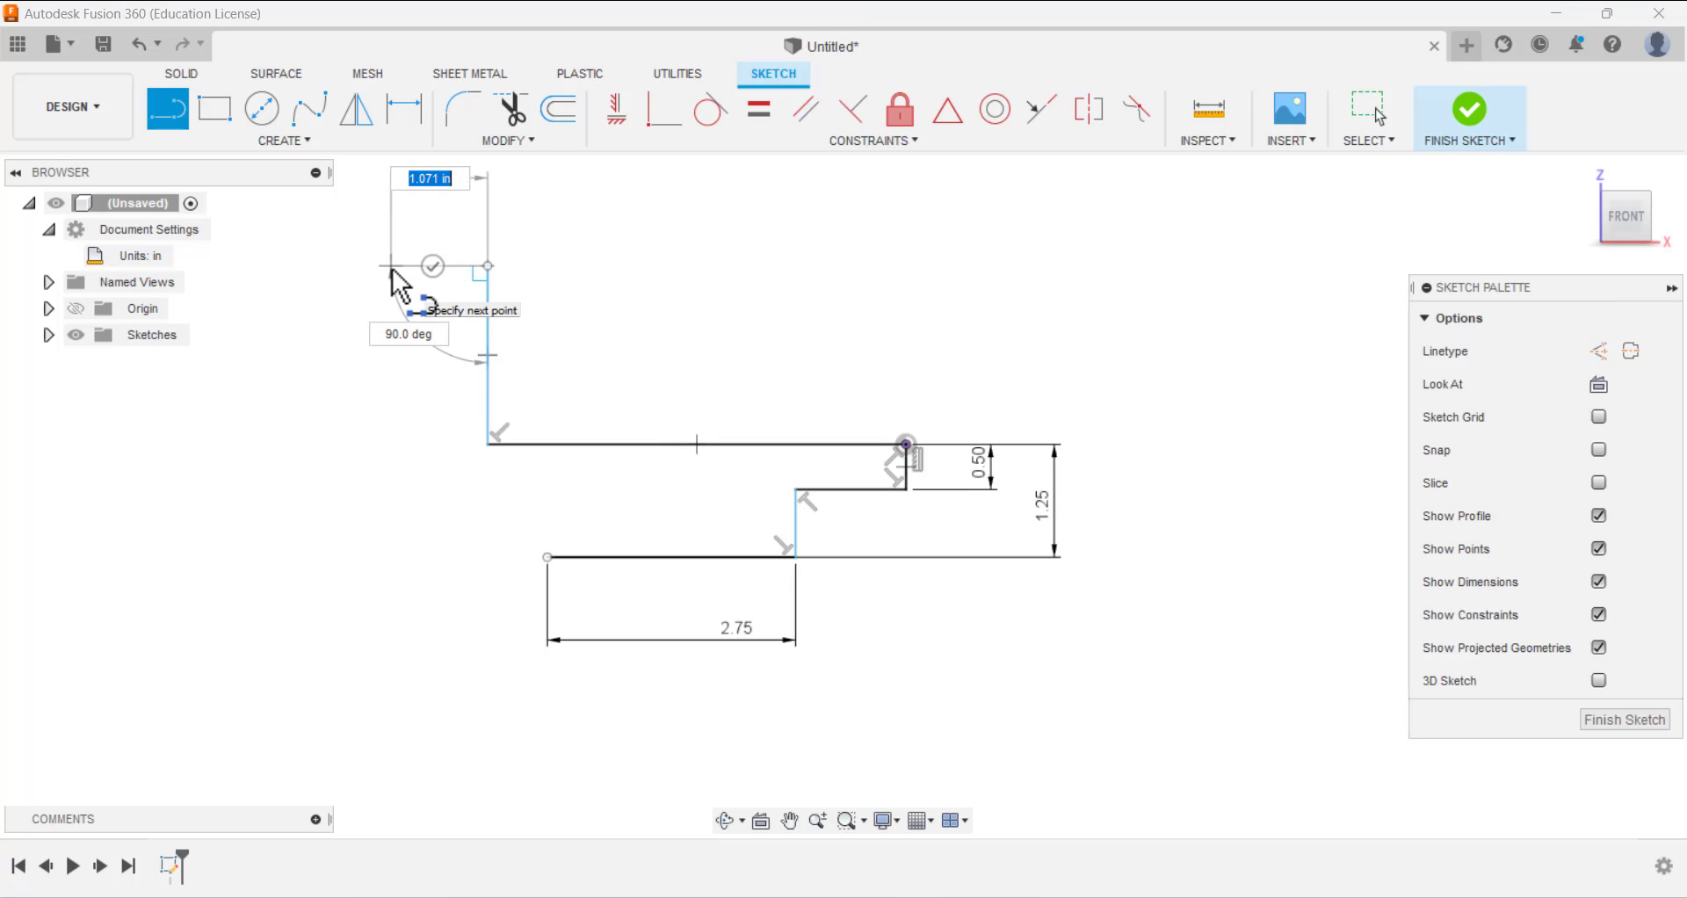
left_click(392, 267)
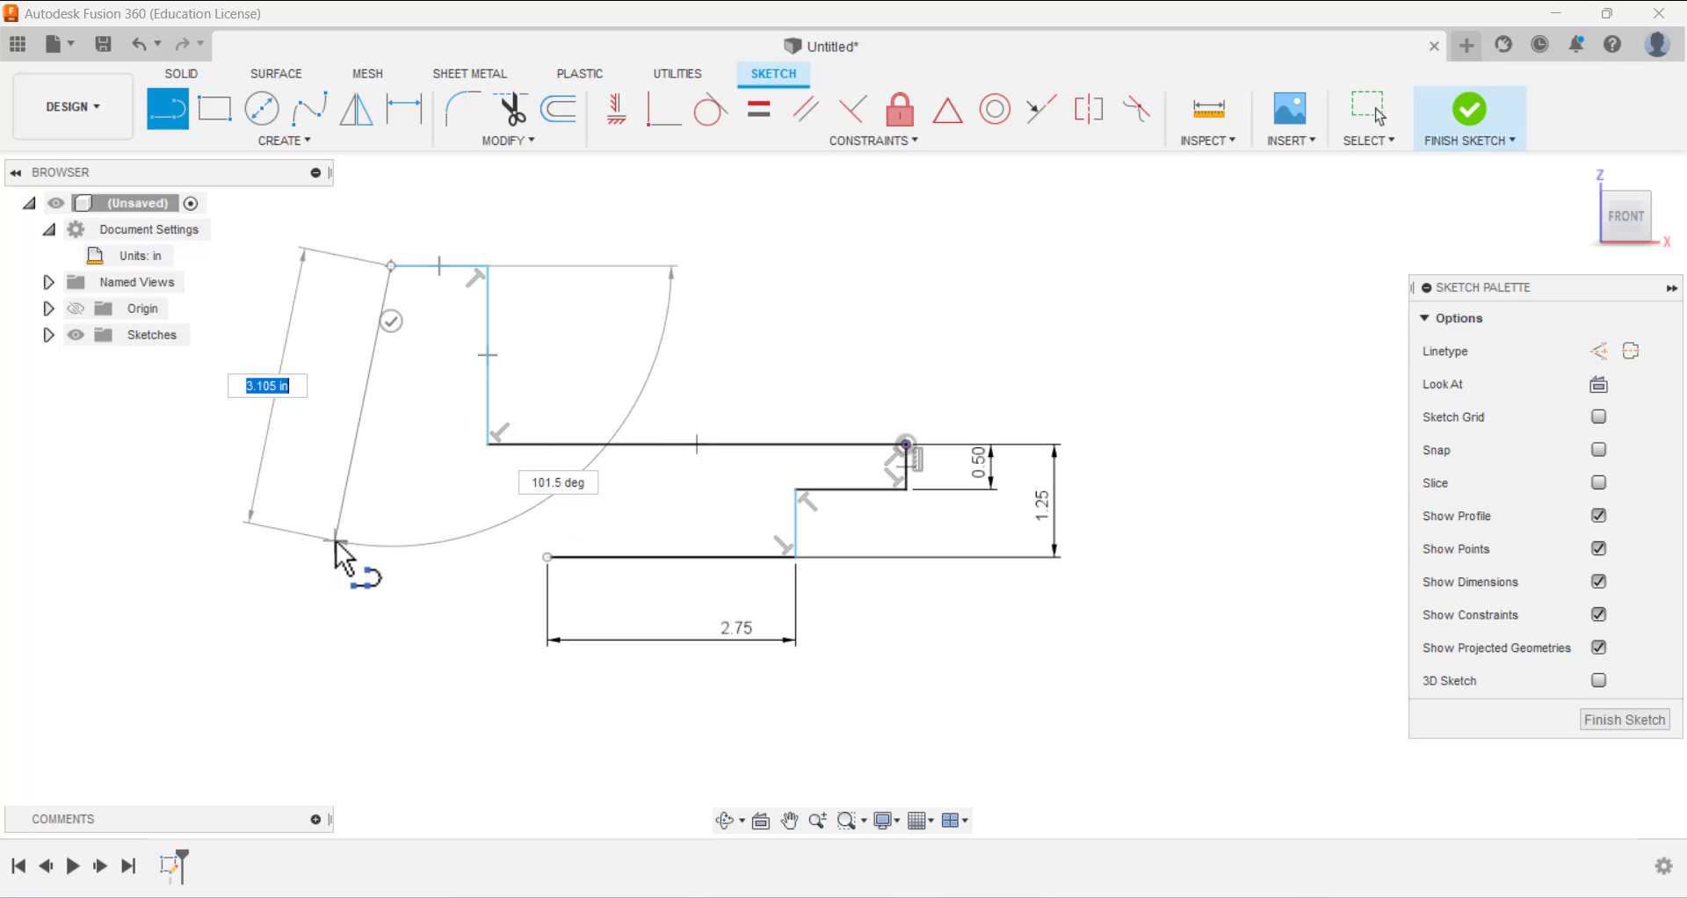
- Close the profile with a slanted line about 3.1 in down-left, a horizontal line about 2.3 in right, and a short vertical to the lower line's open end
left_click(340, 536)
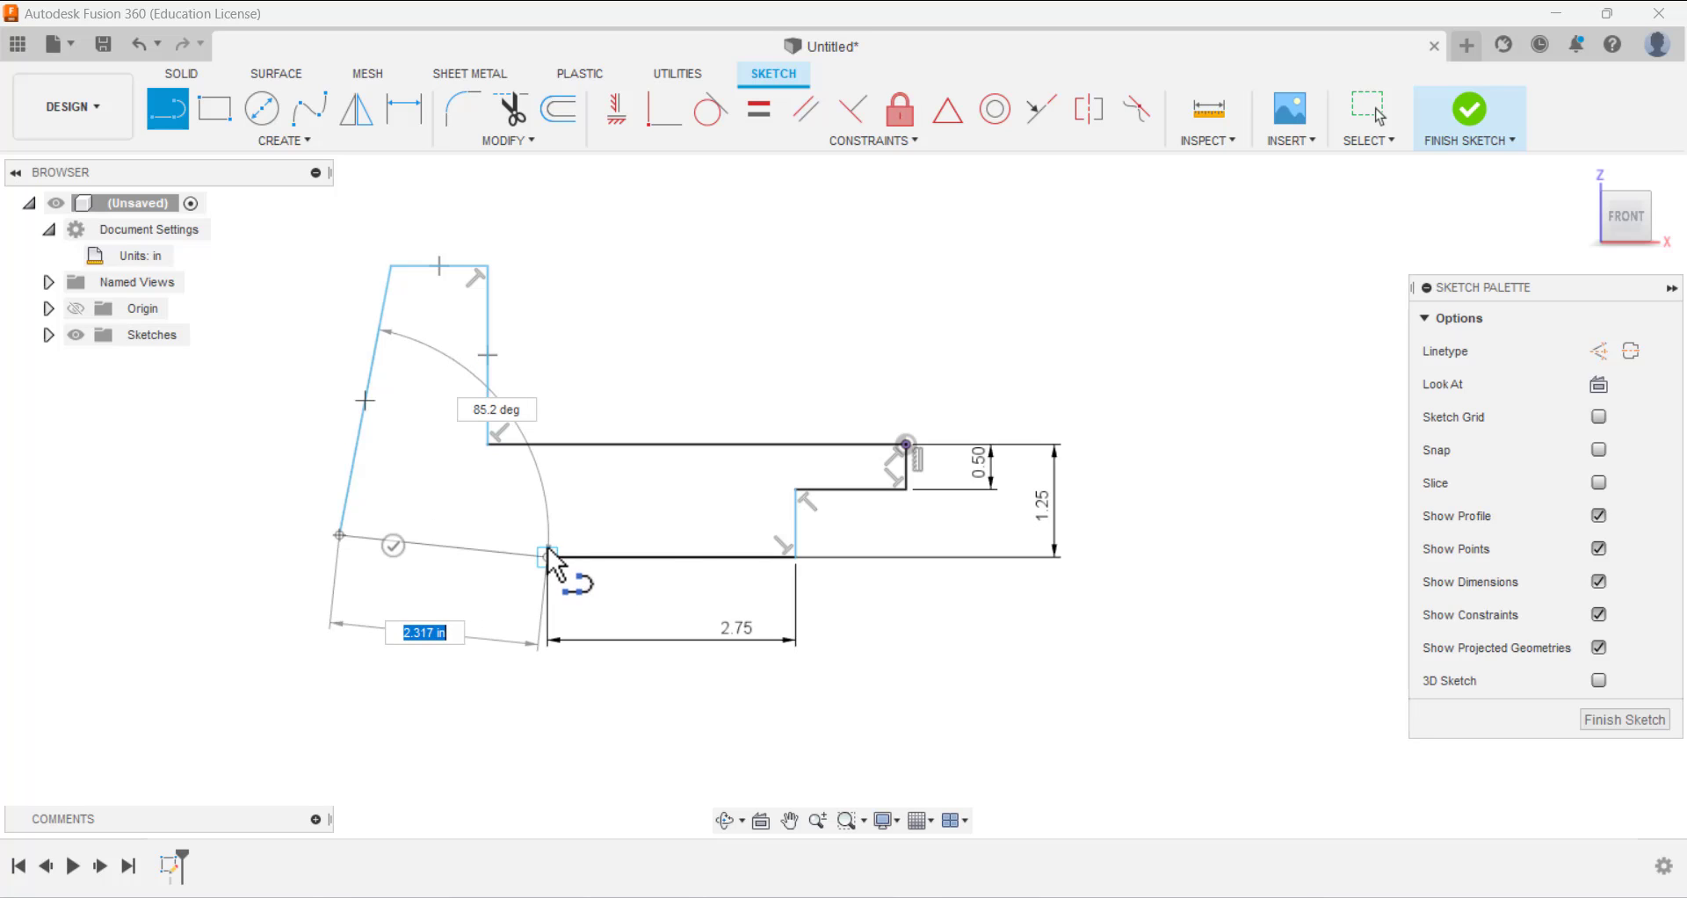
left_click(548, 533)
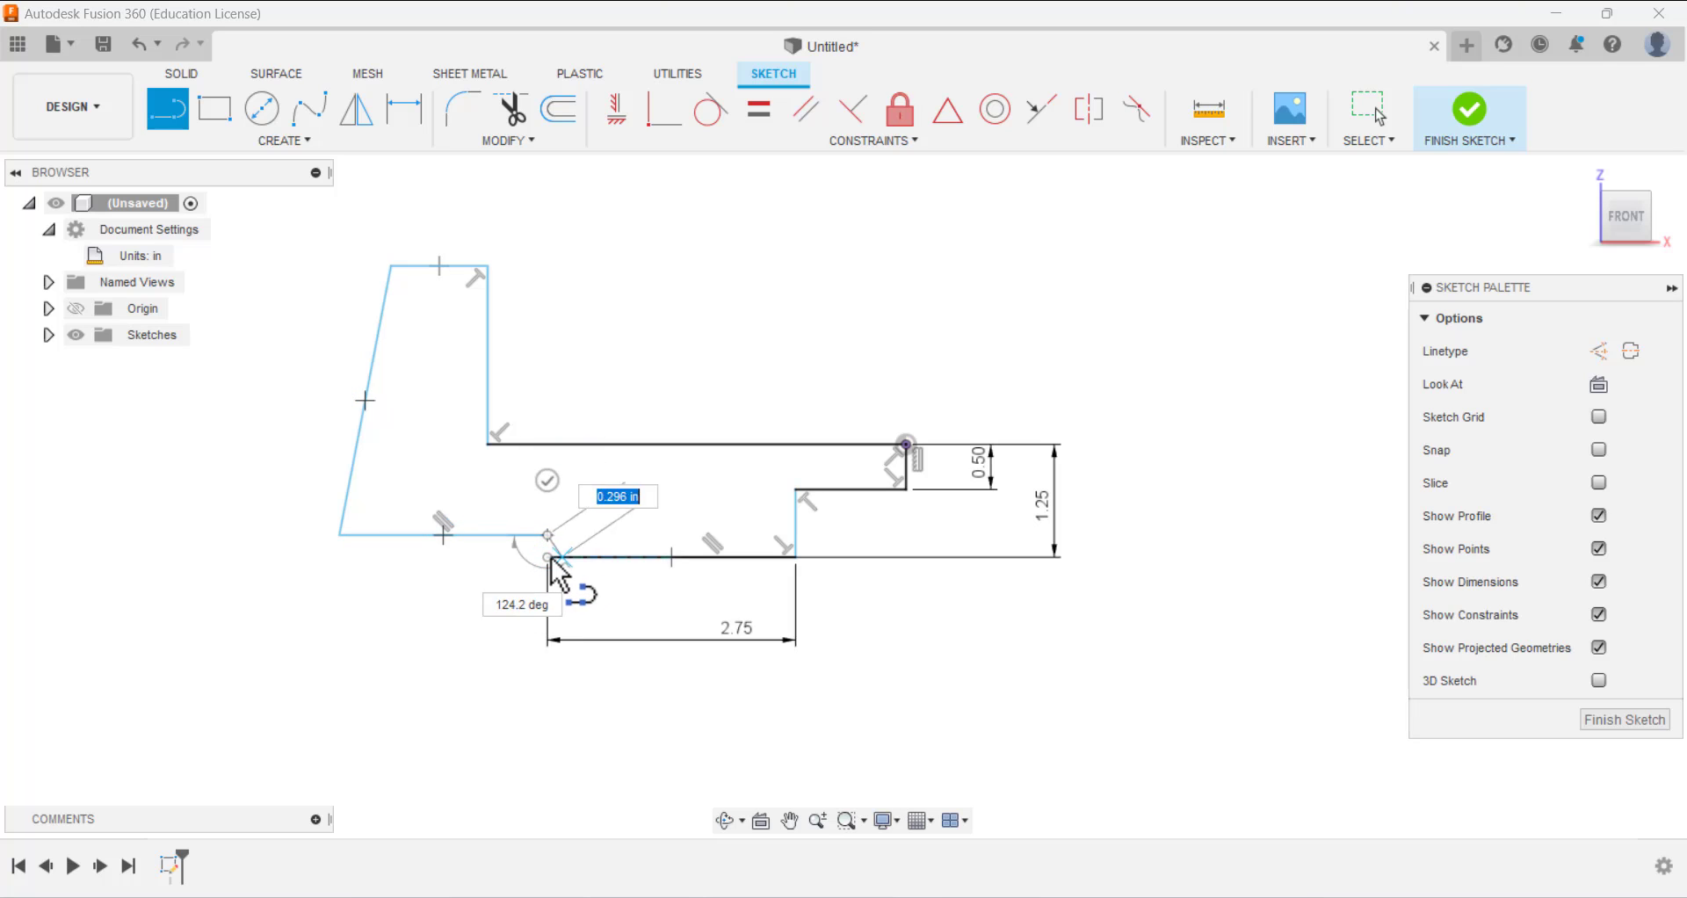
left_click(549, 557)
right_click(425, 602)
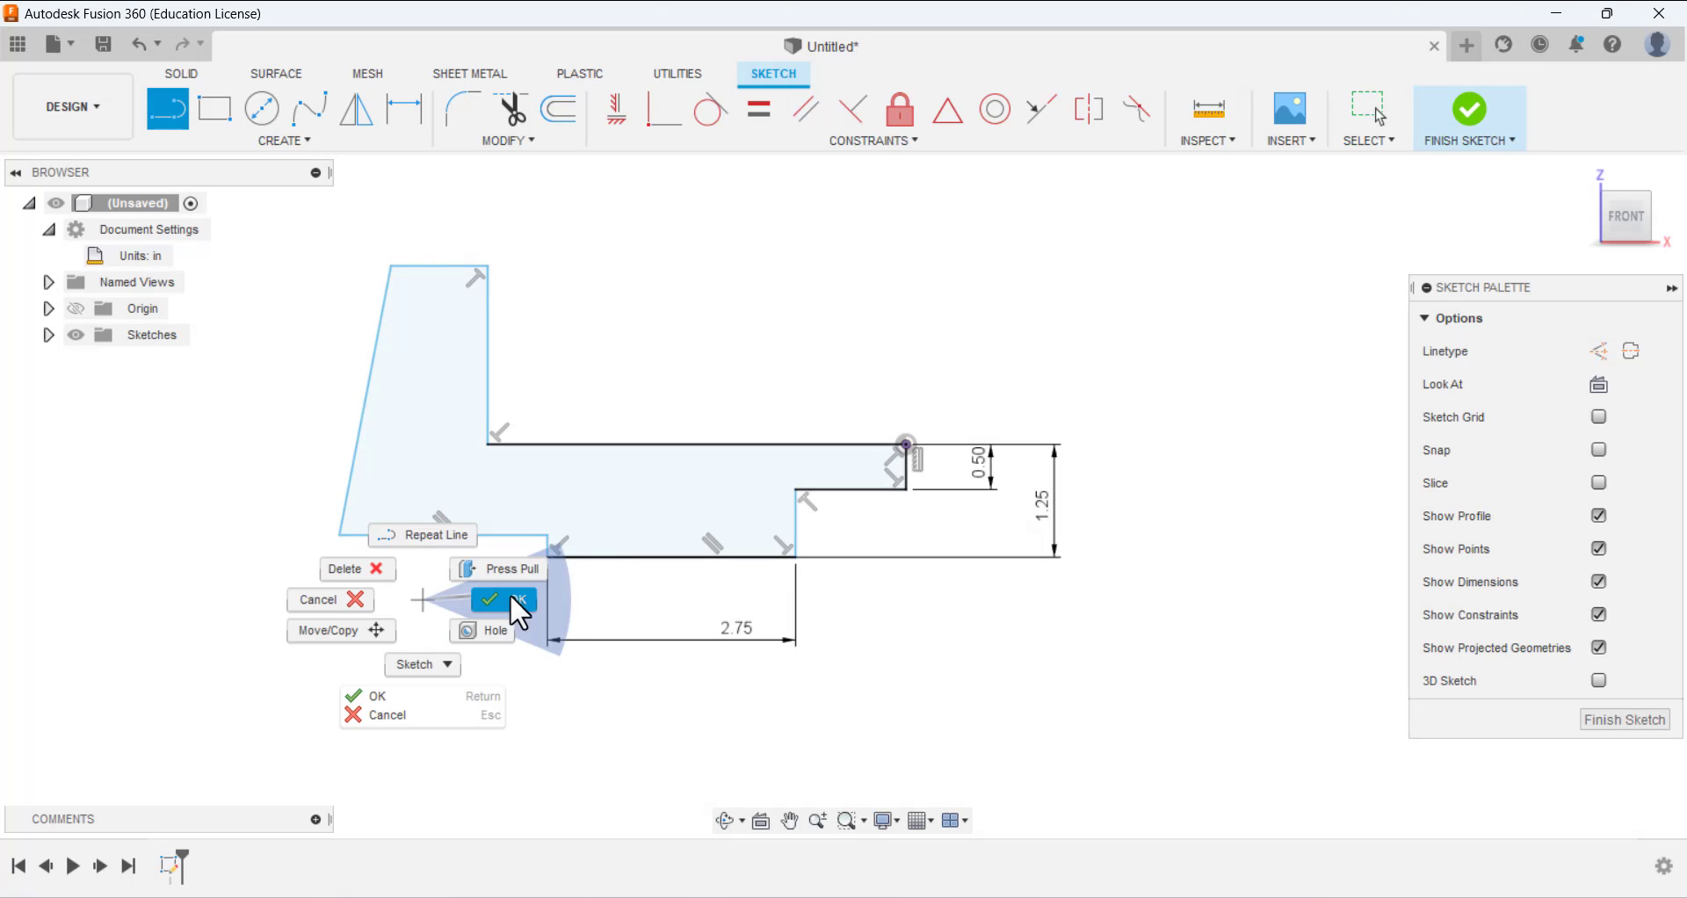
left_click(506, 601)
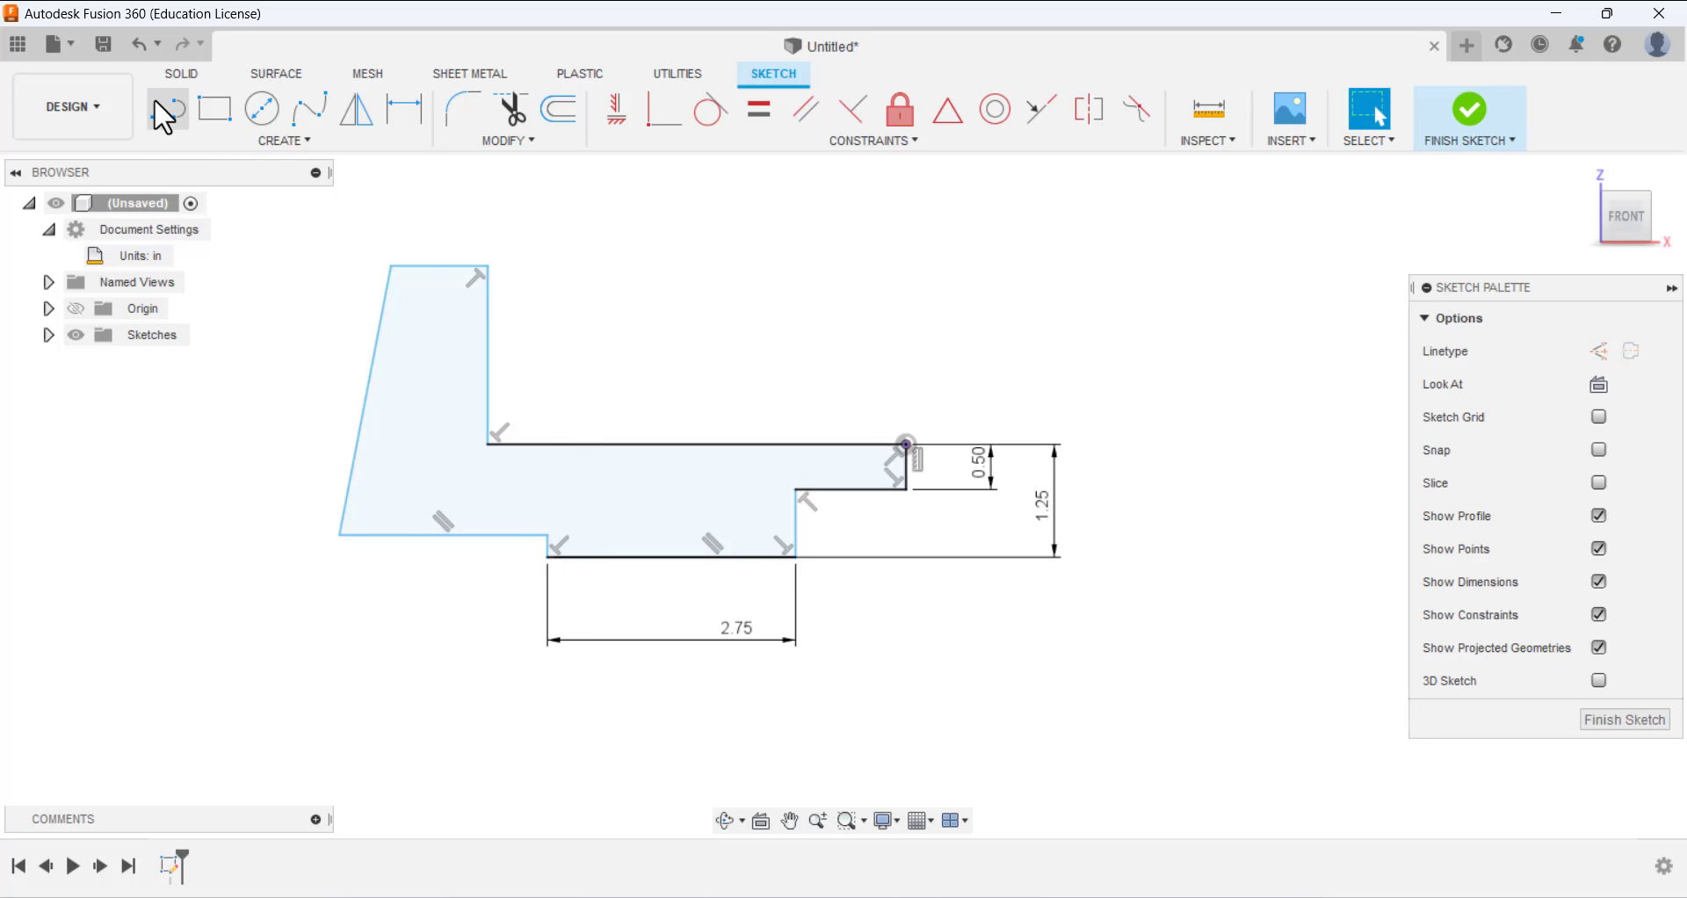
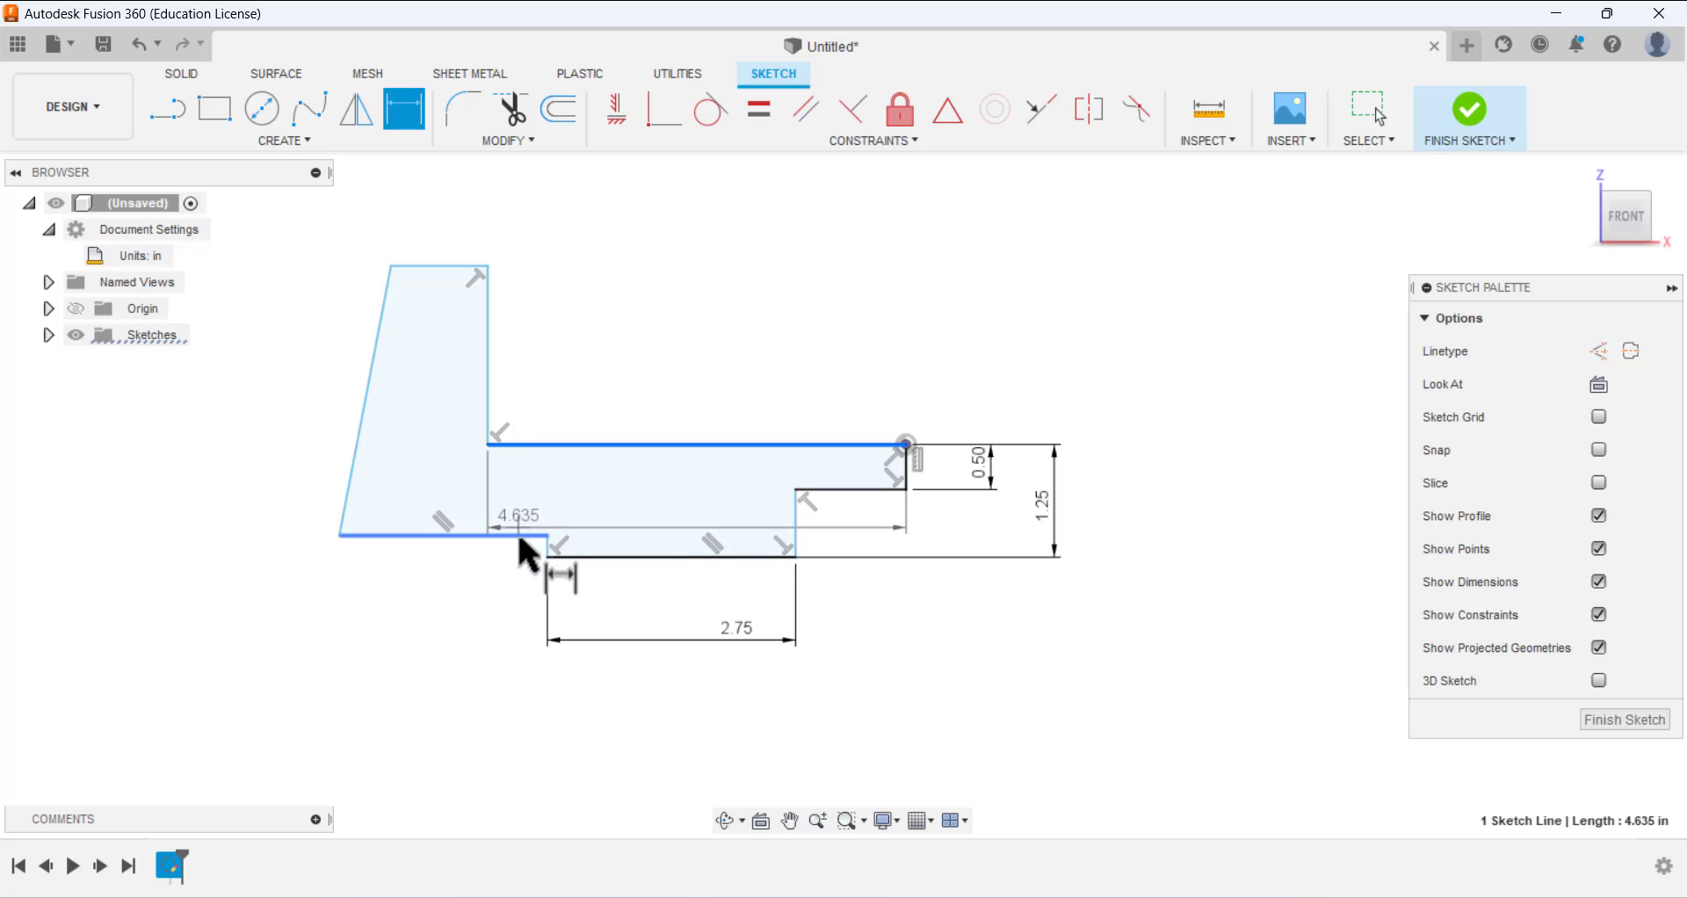
- Dimension the vertical distance between the long upper horizontal line and the lower-left horizontal line as 0.75 in
left_click(522, 534)
left_click(620, 524)
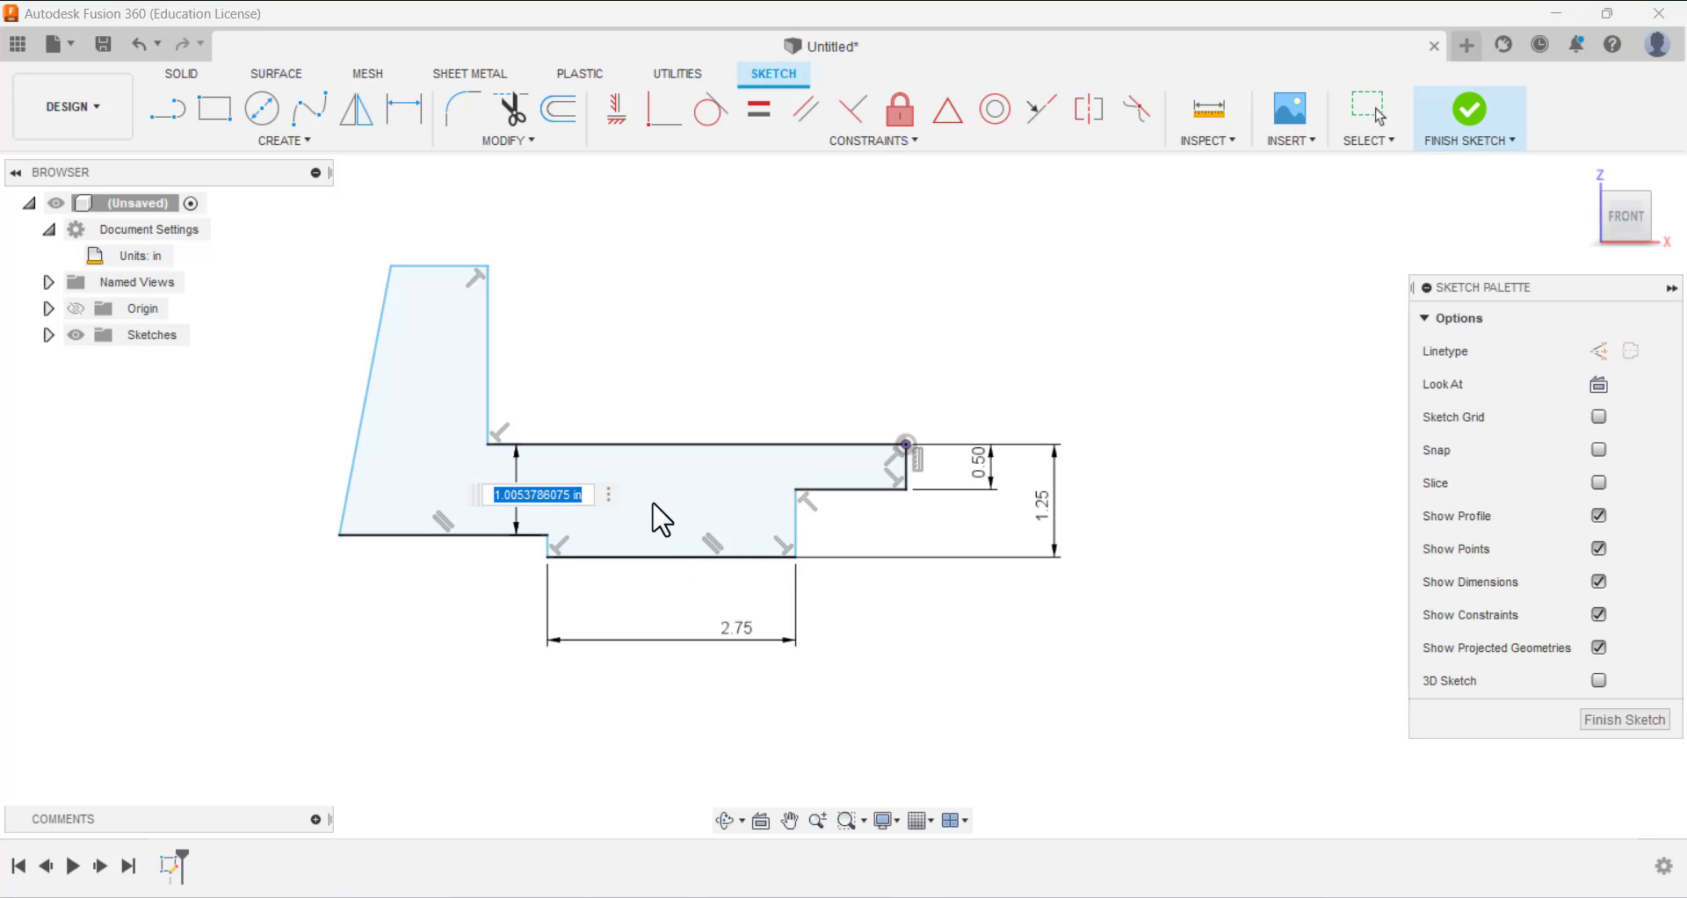
type("0.75")
key("Return")
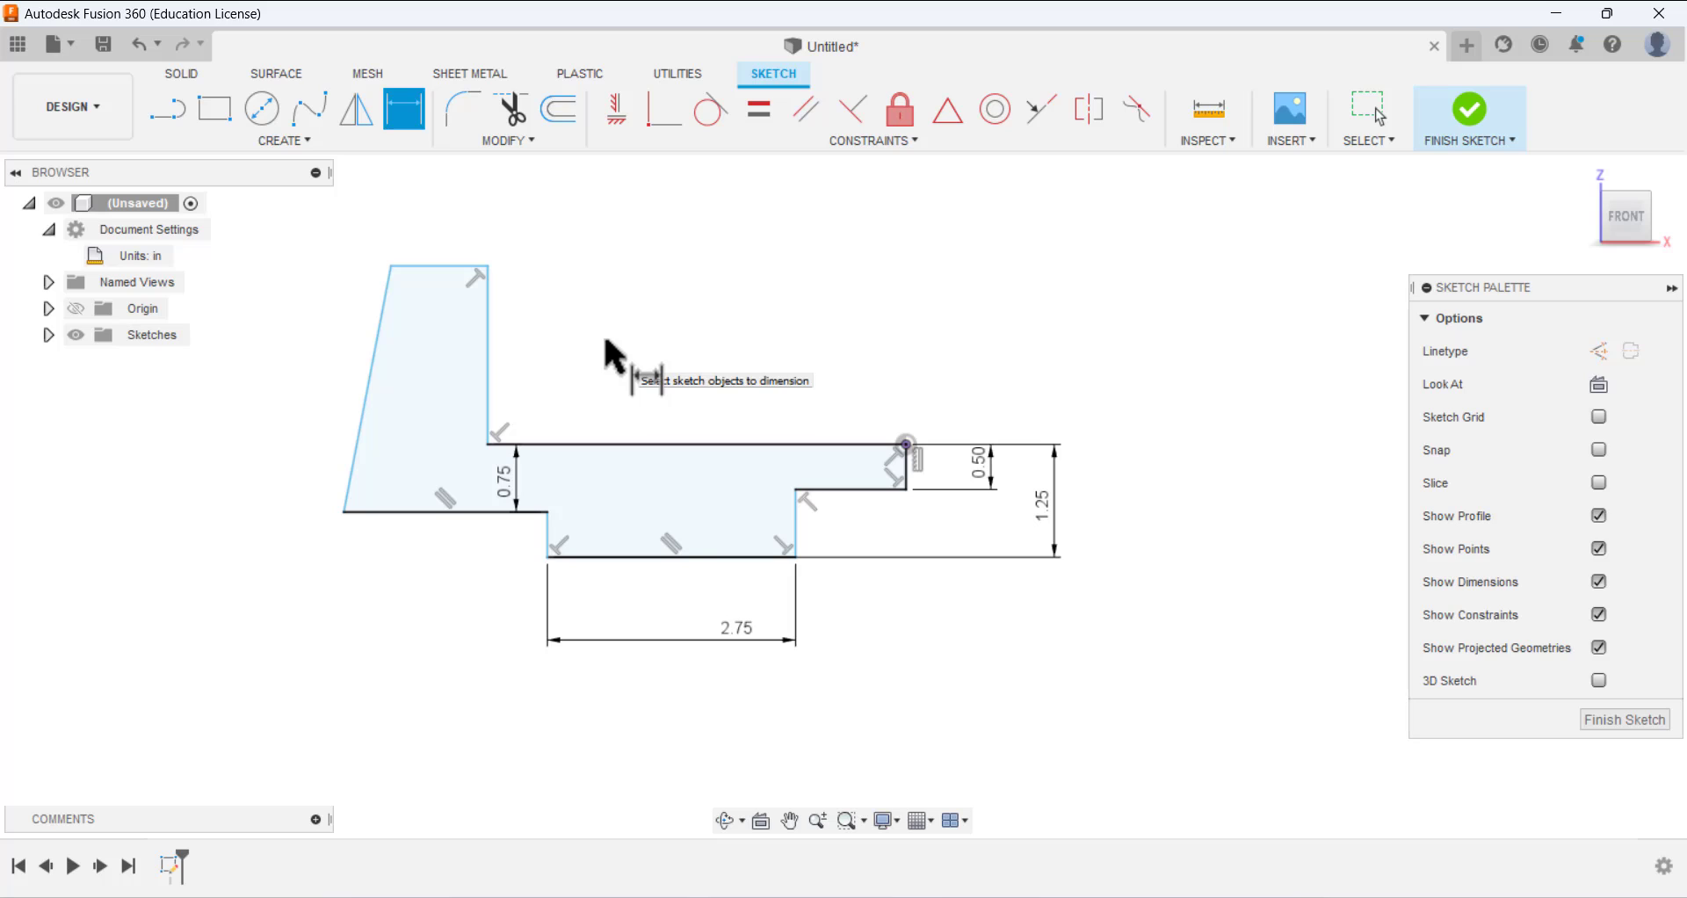
- Dimension the horizontal distance from the origin to the tall inner vertical line as 4.5 in
left_click(907, 445)
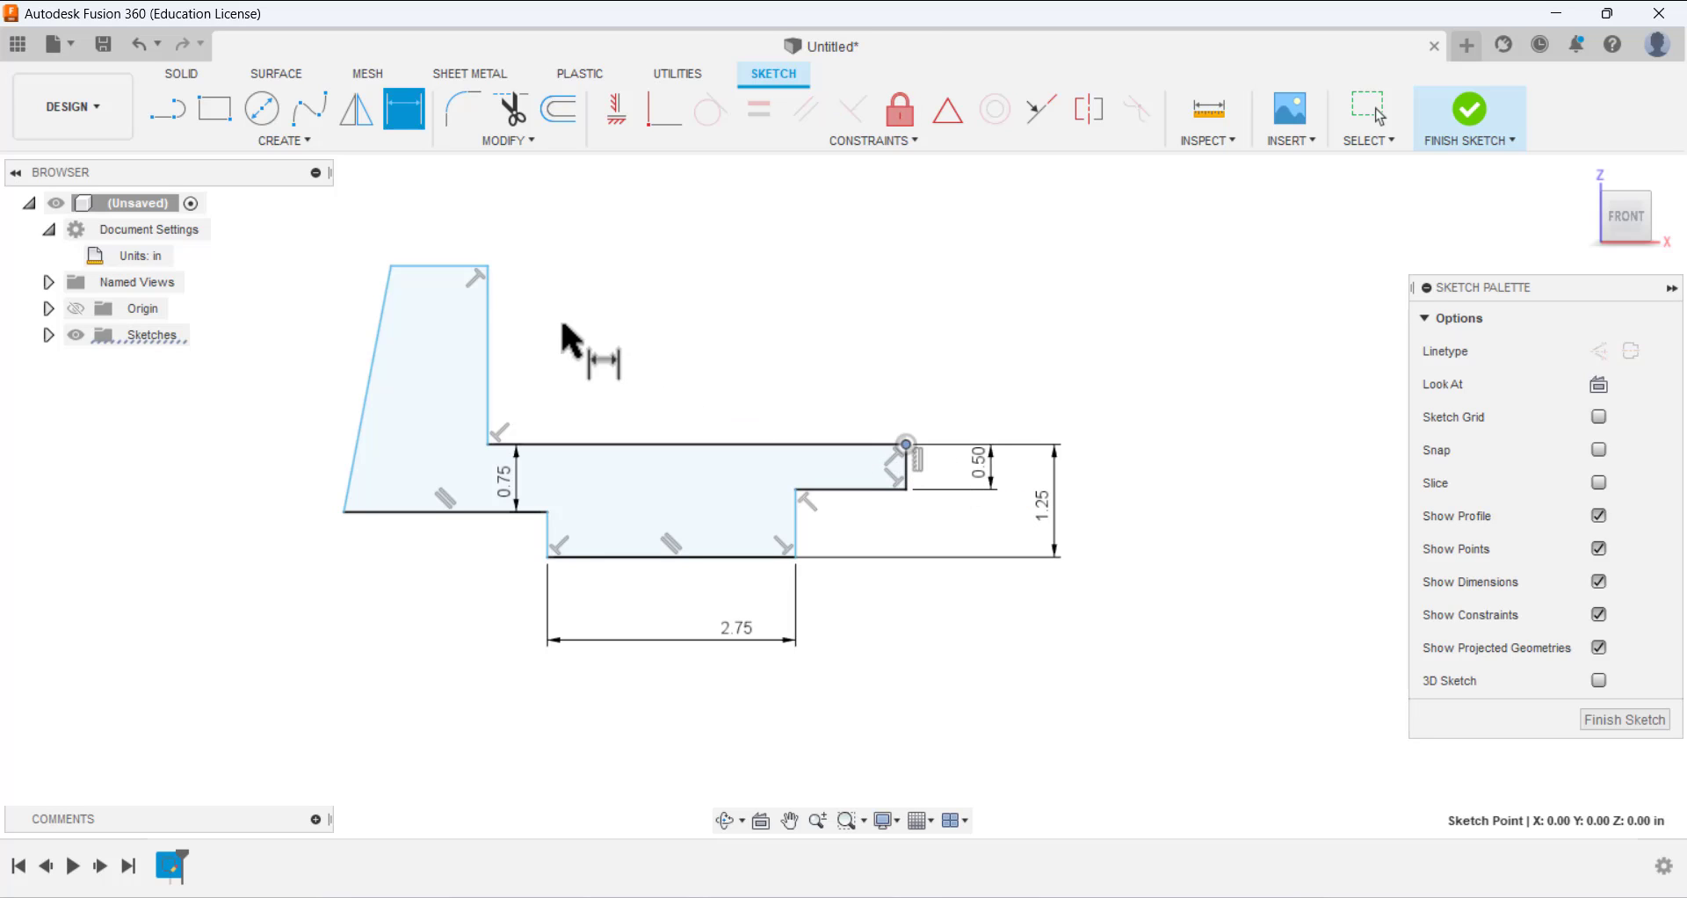
left_click(488, 321)
left_click(677, 264)
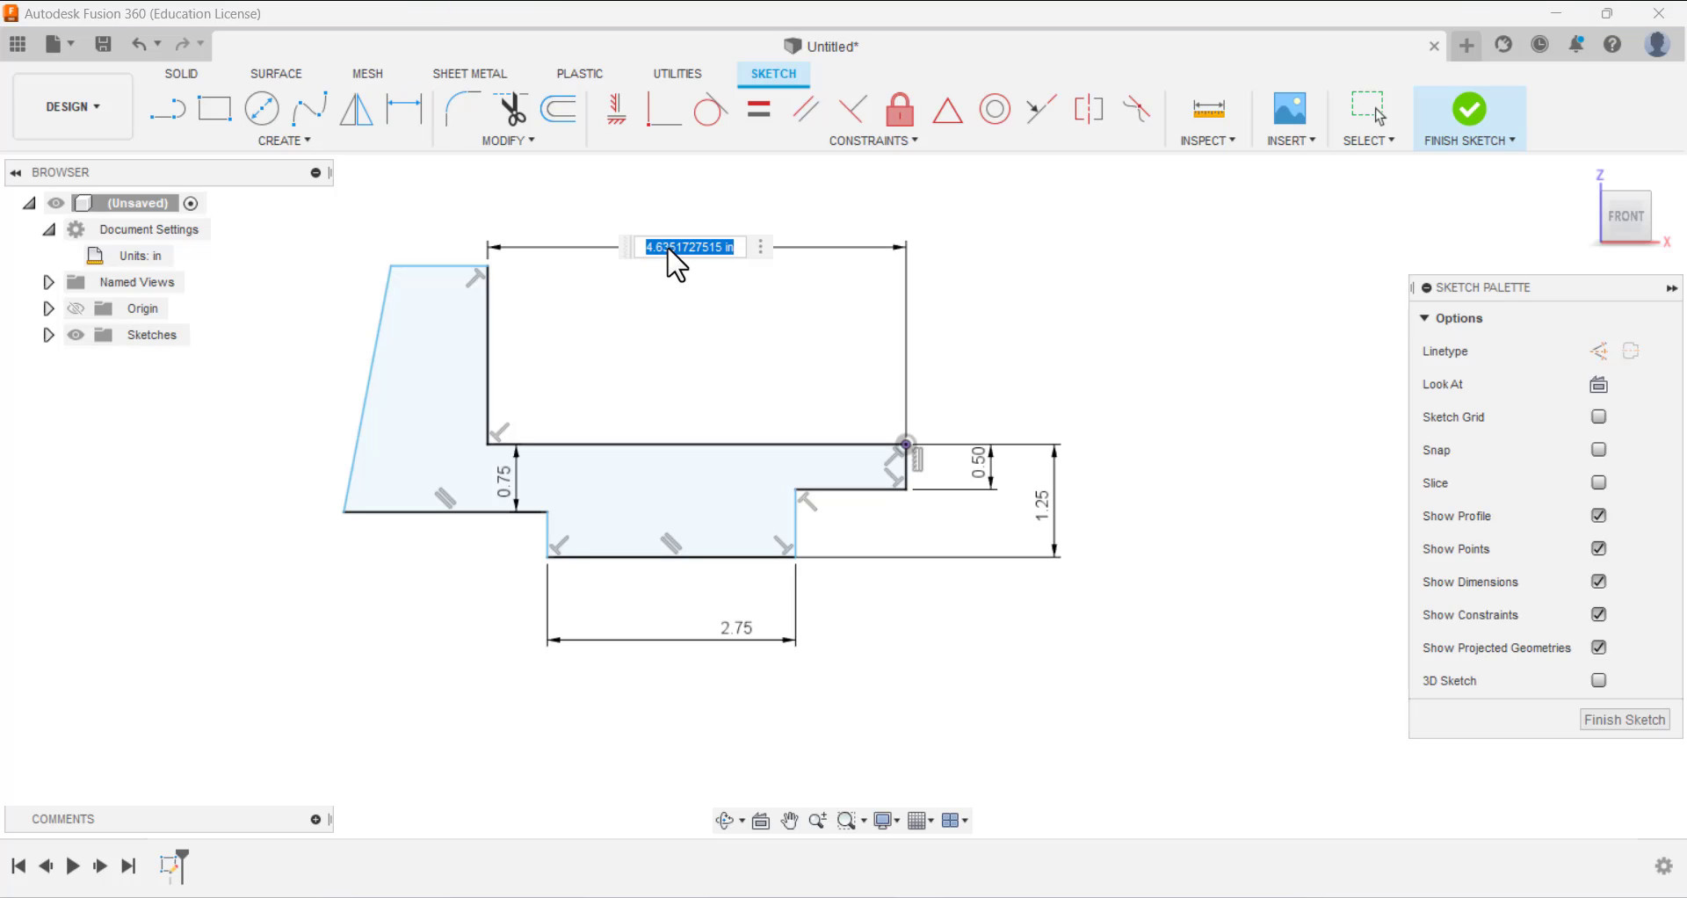
type("4.5")
key("Return")
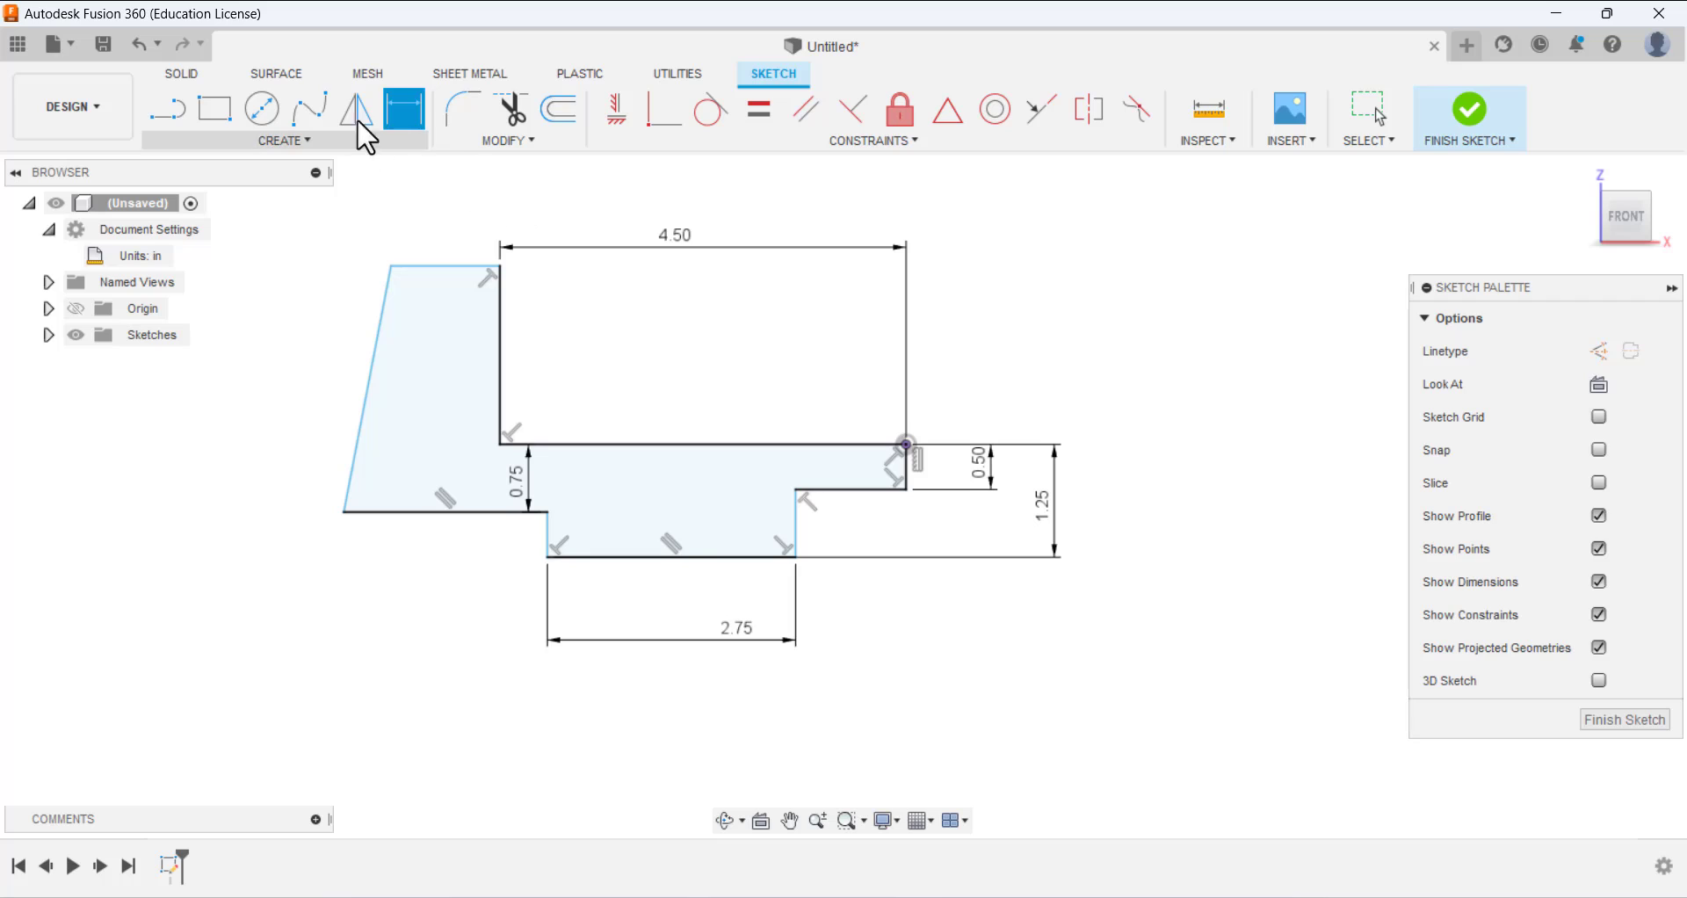
- Fillet the profile's upper-left corner, where the slanted line meets the top line, with a 0.5 in radius
left_click(464, 112)
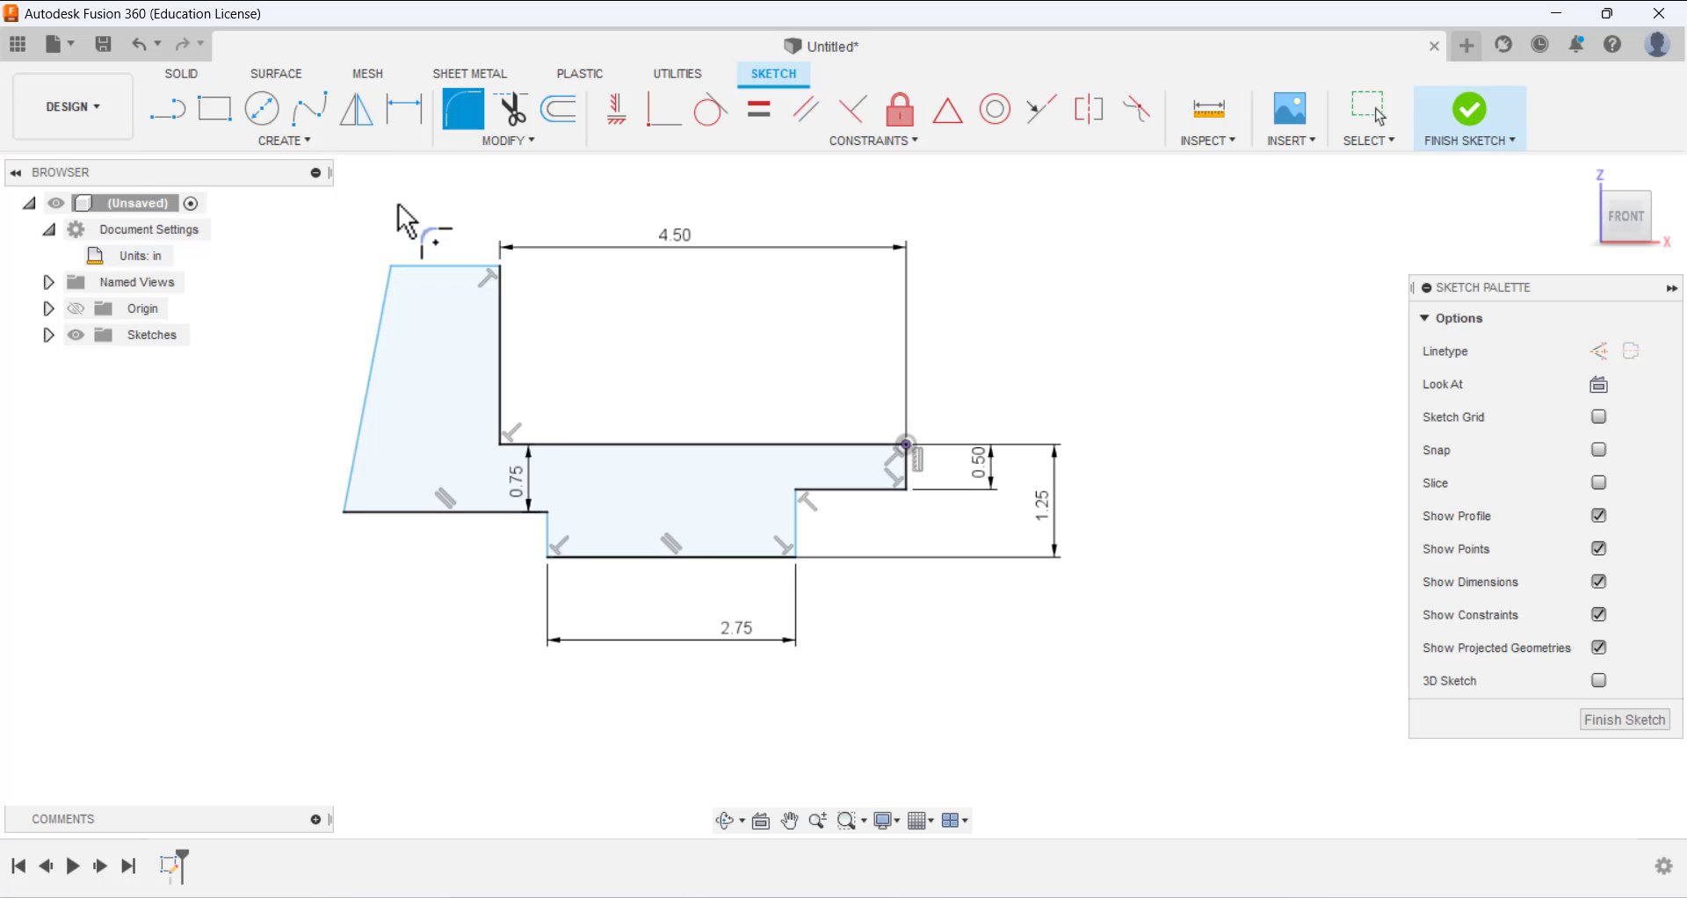
left_click(395, 270)
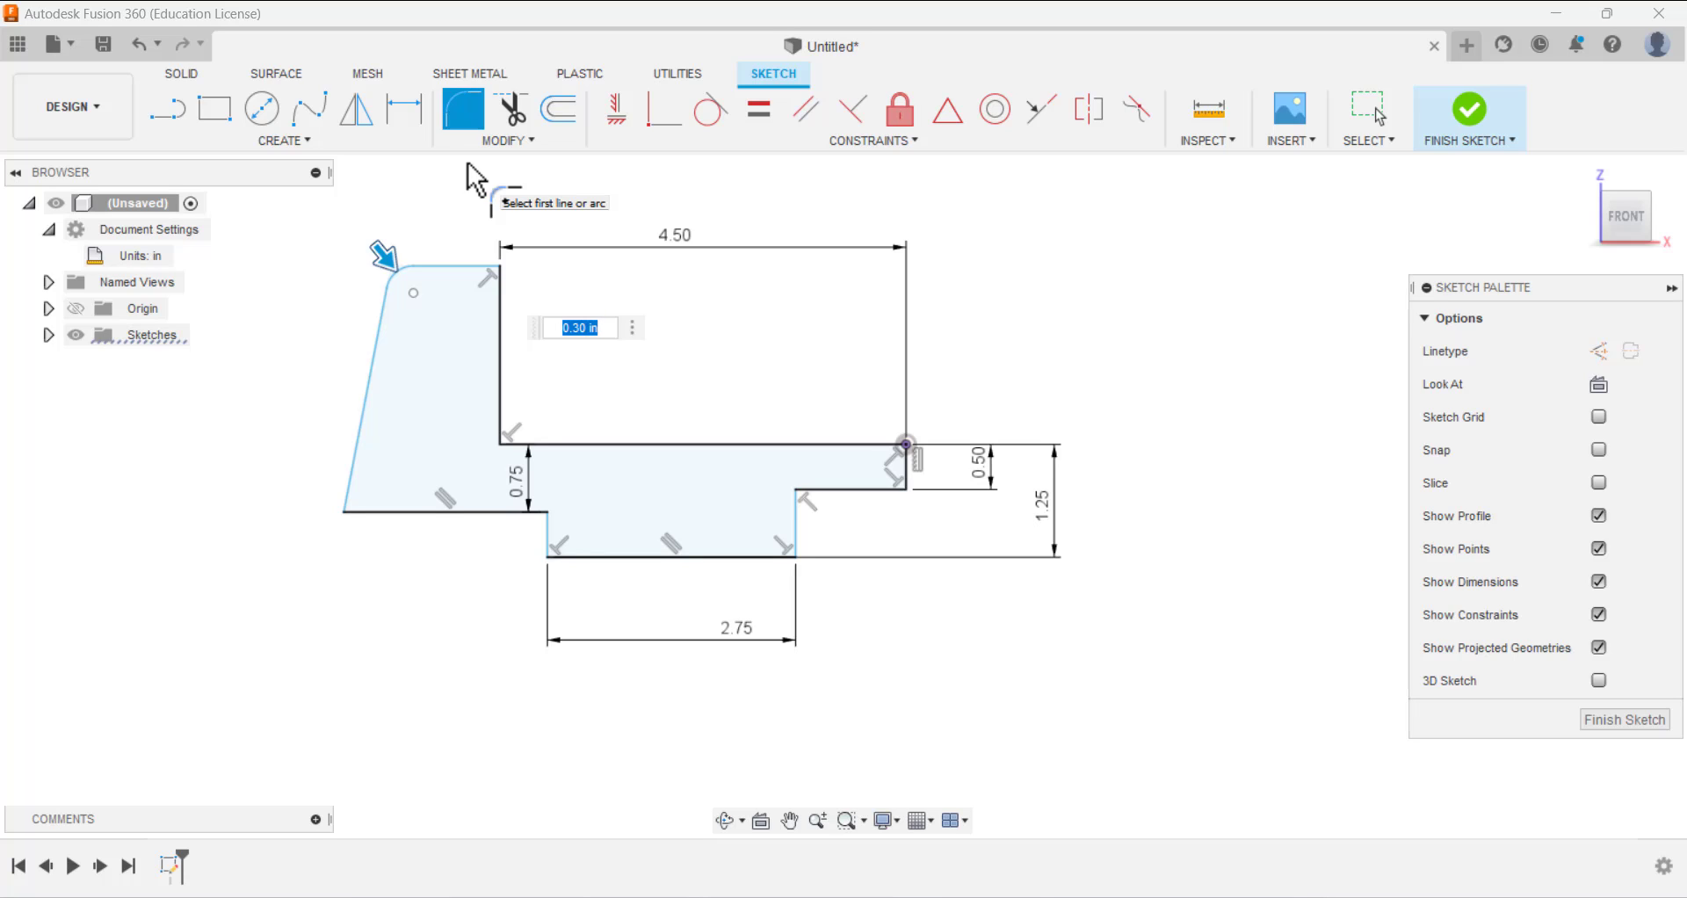
type("0.5")
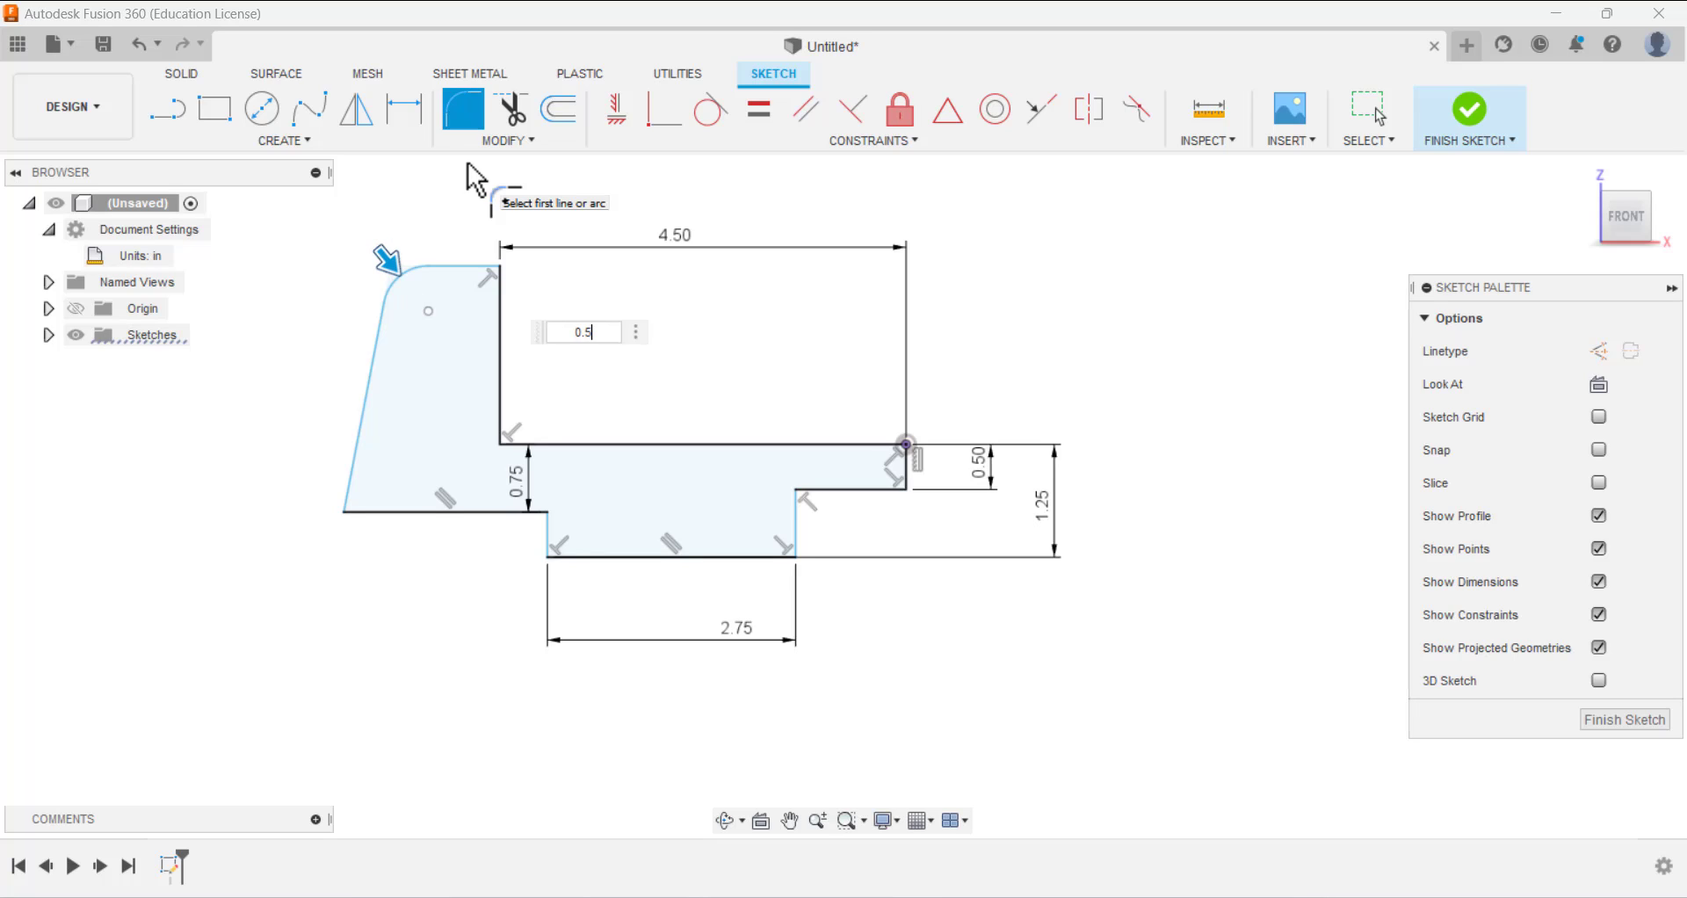
key("Return")
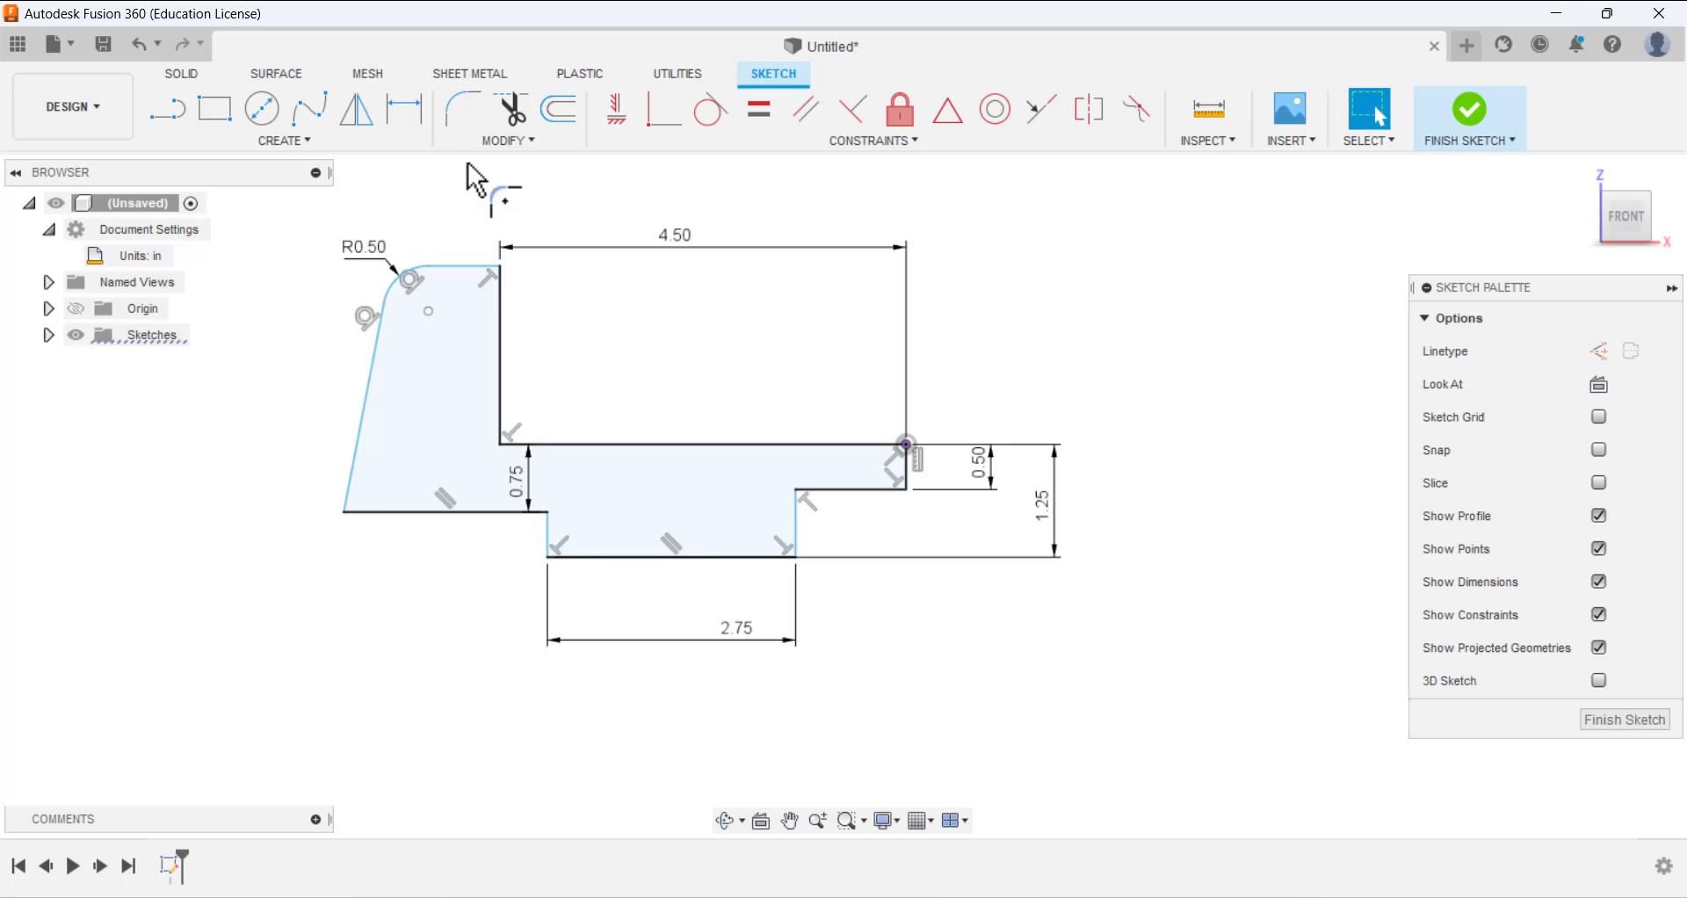
- Dimension the short top horizontal line beside the 0.5 in fillet to 0.25 in
left_click(406, 110)
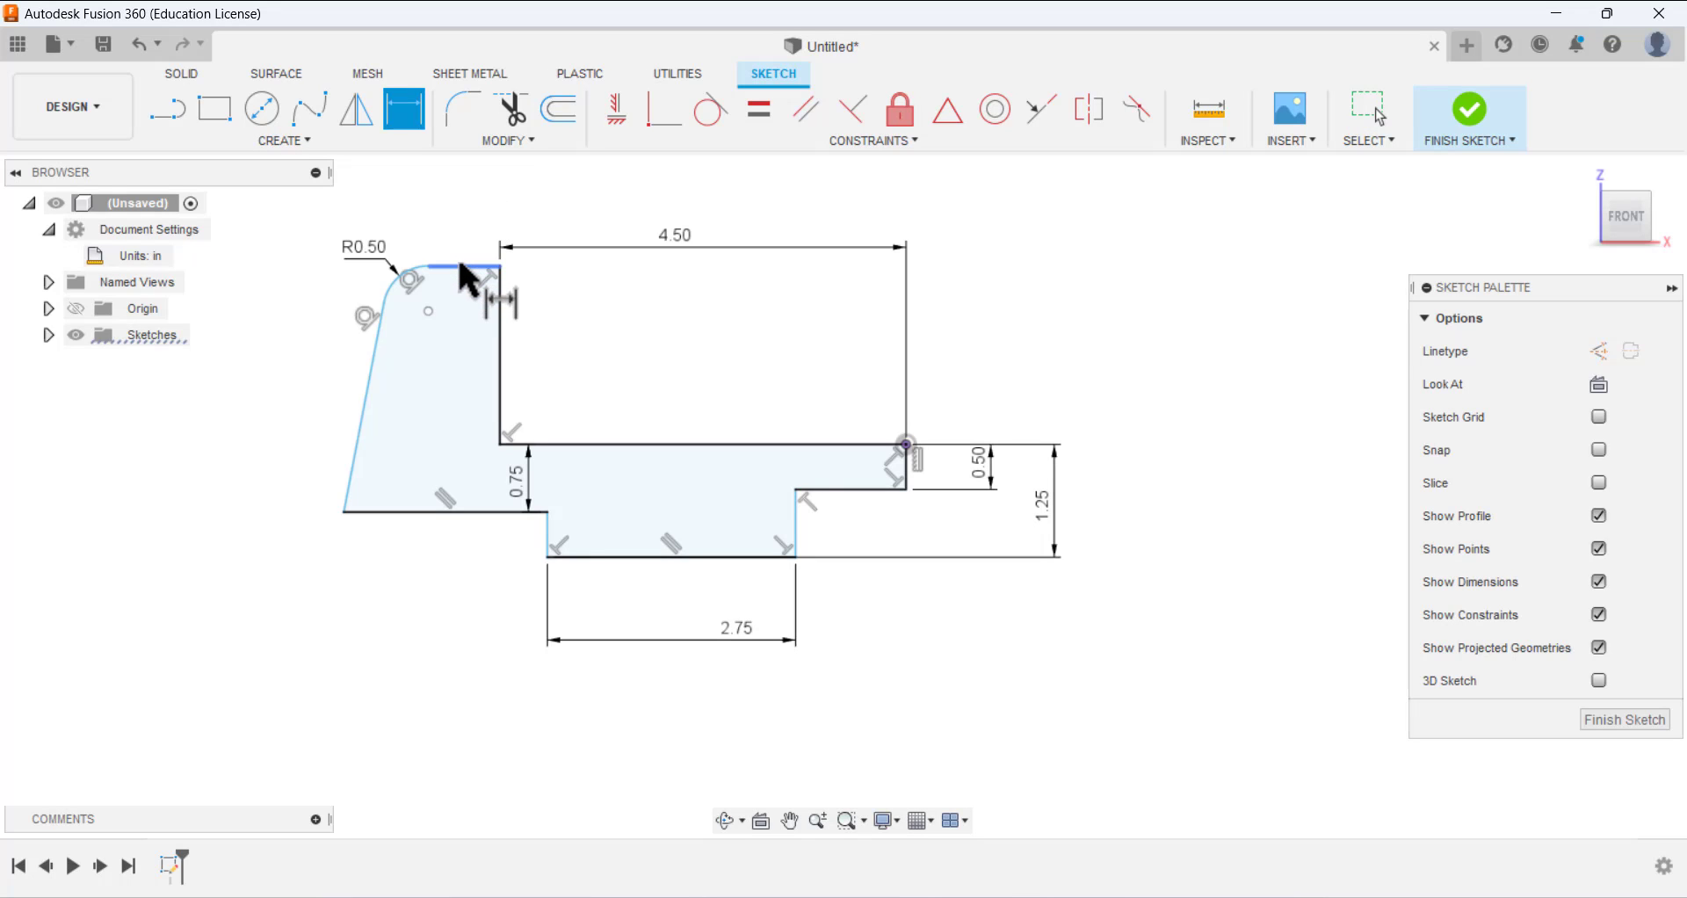
left_click(466, 267)
left_click(473, 248)
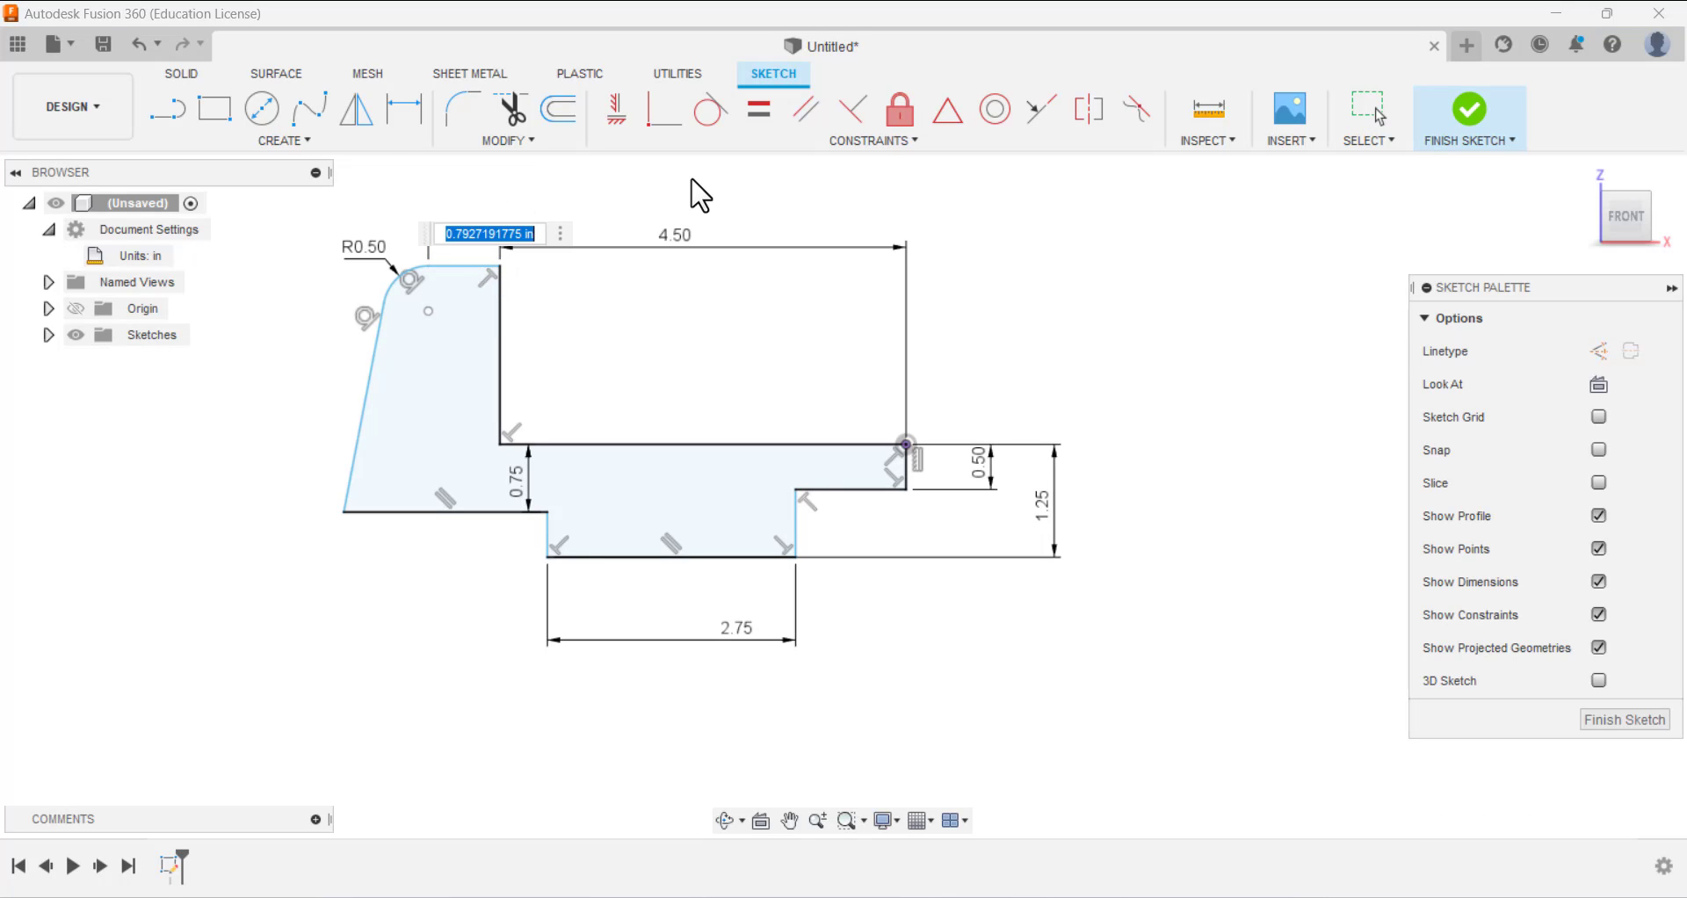
type(".25")
key("Return")
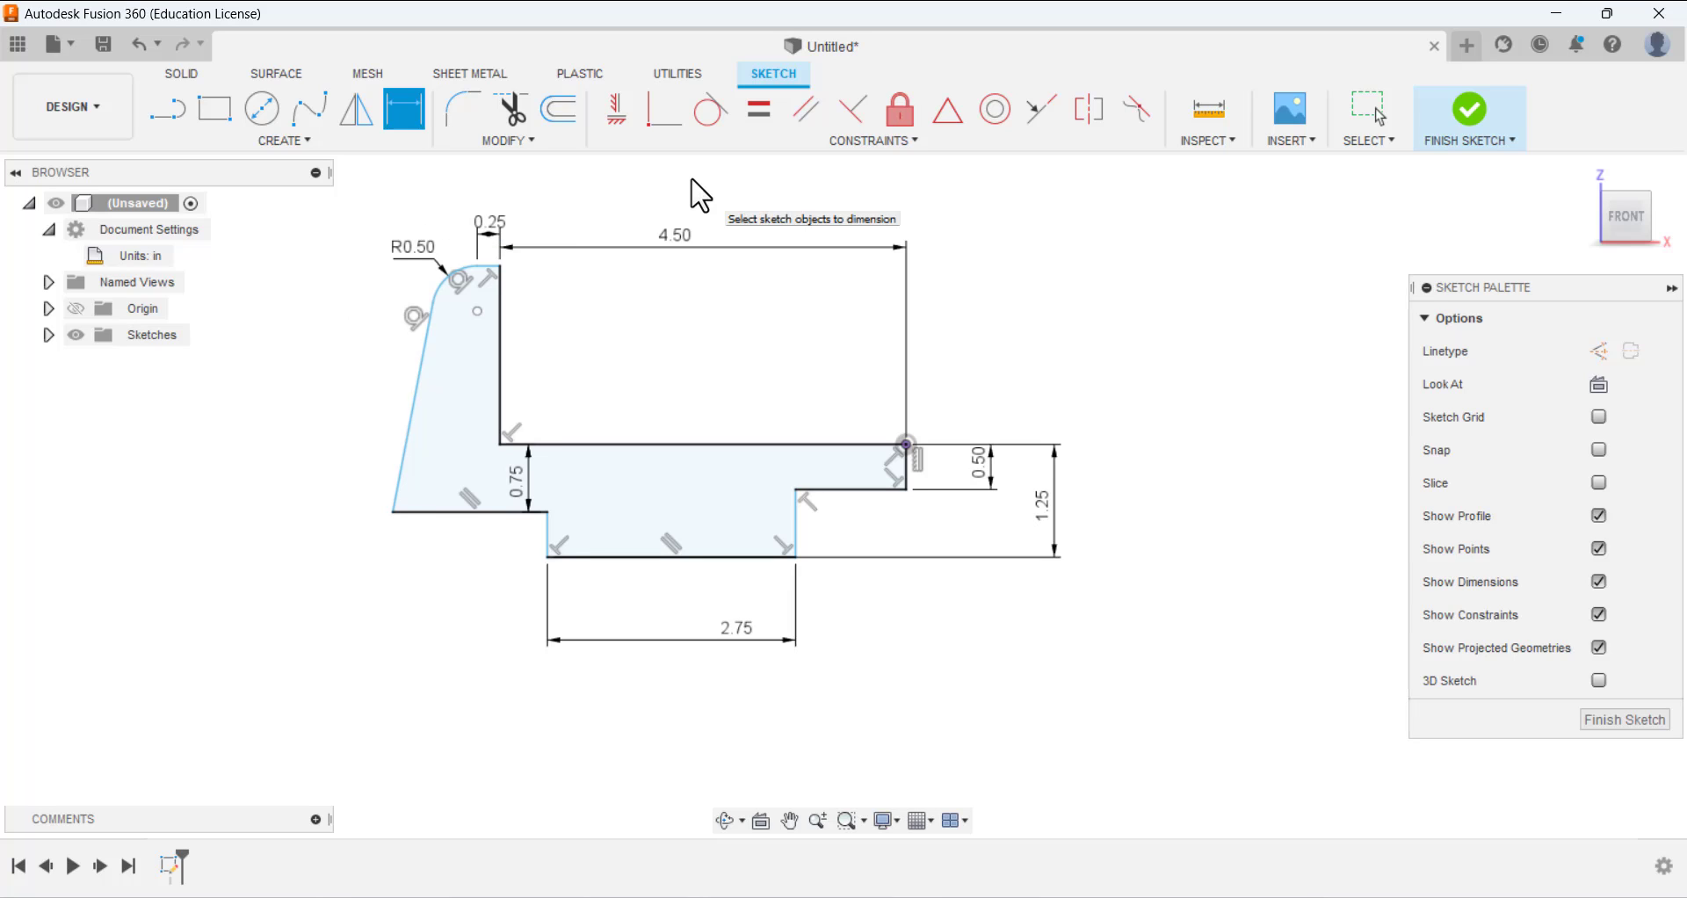
- Fillet the profile's lower-left corner, at the foot of the slanted line, with a 1.25 in radius
left_click(458, 114)
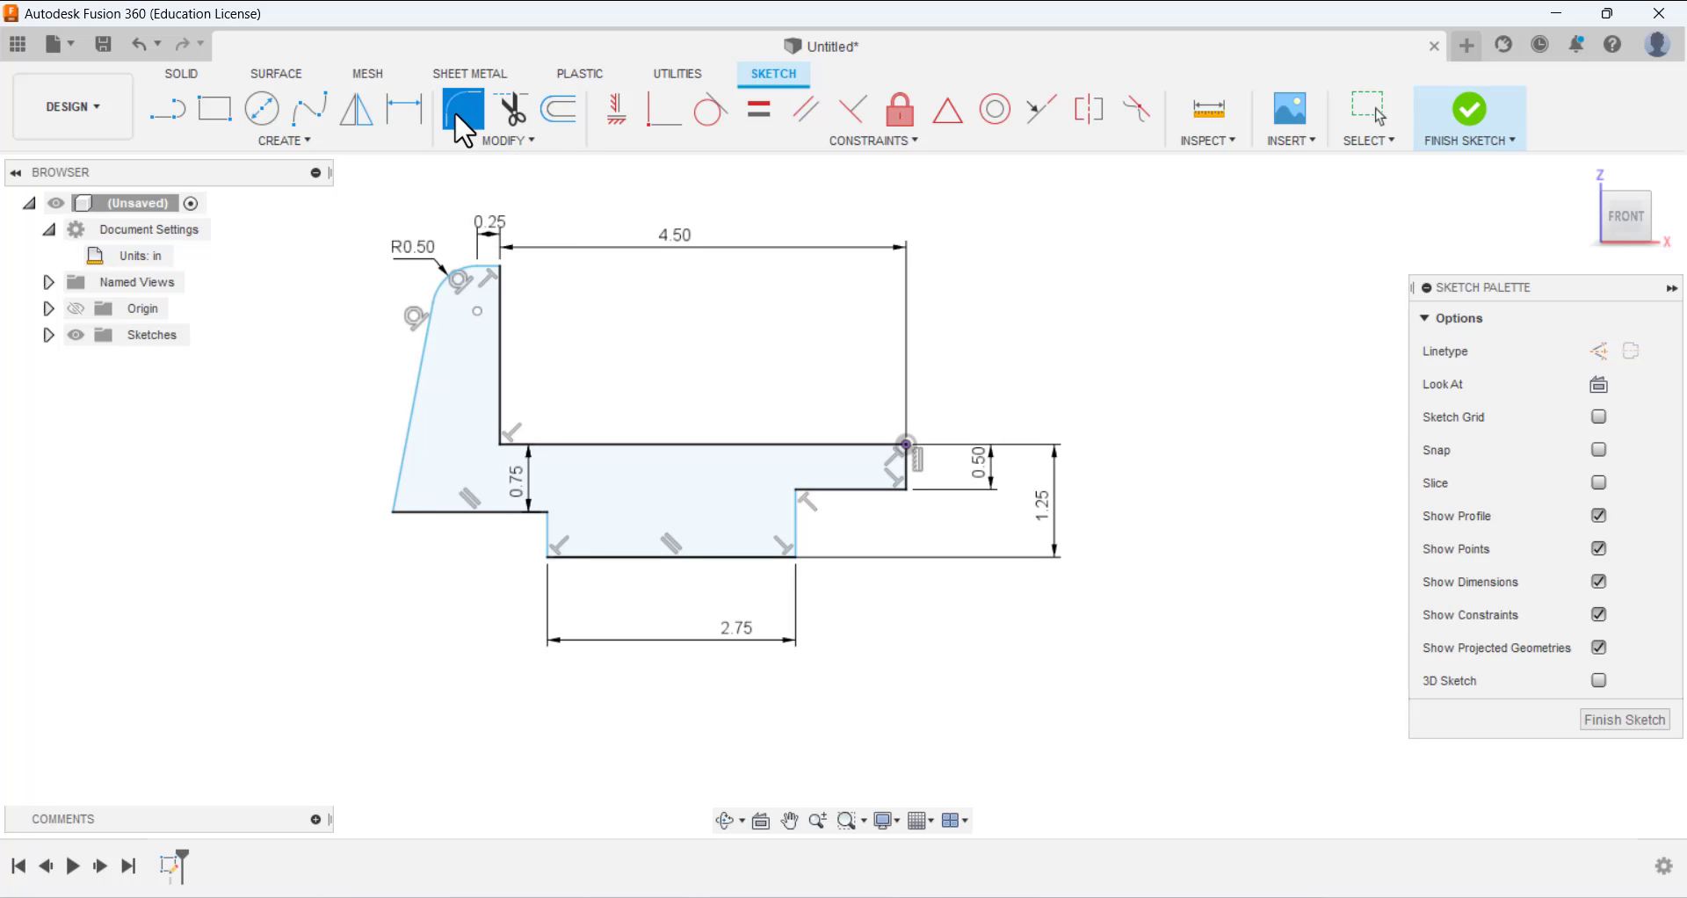
left_click(393, 512)
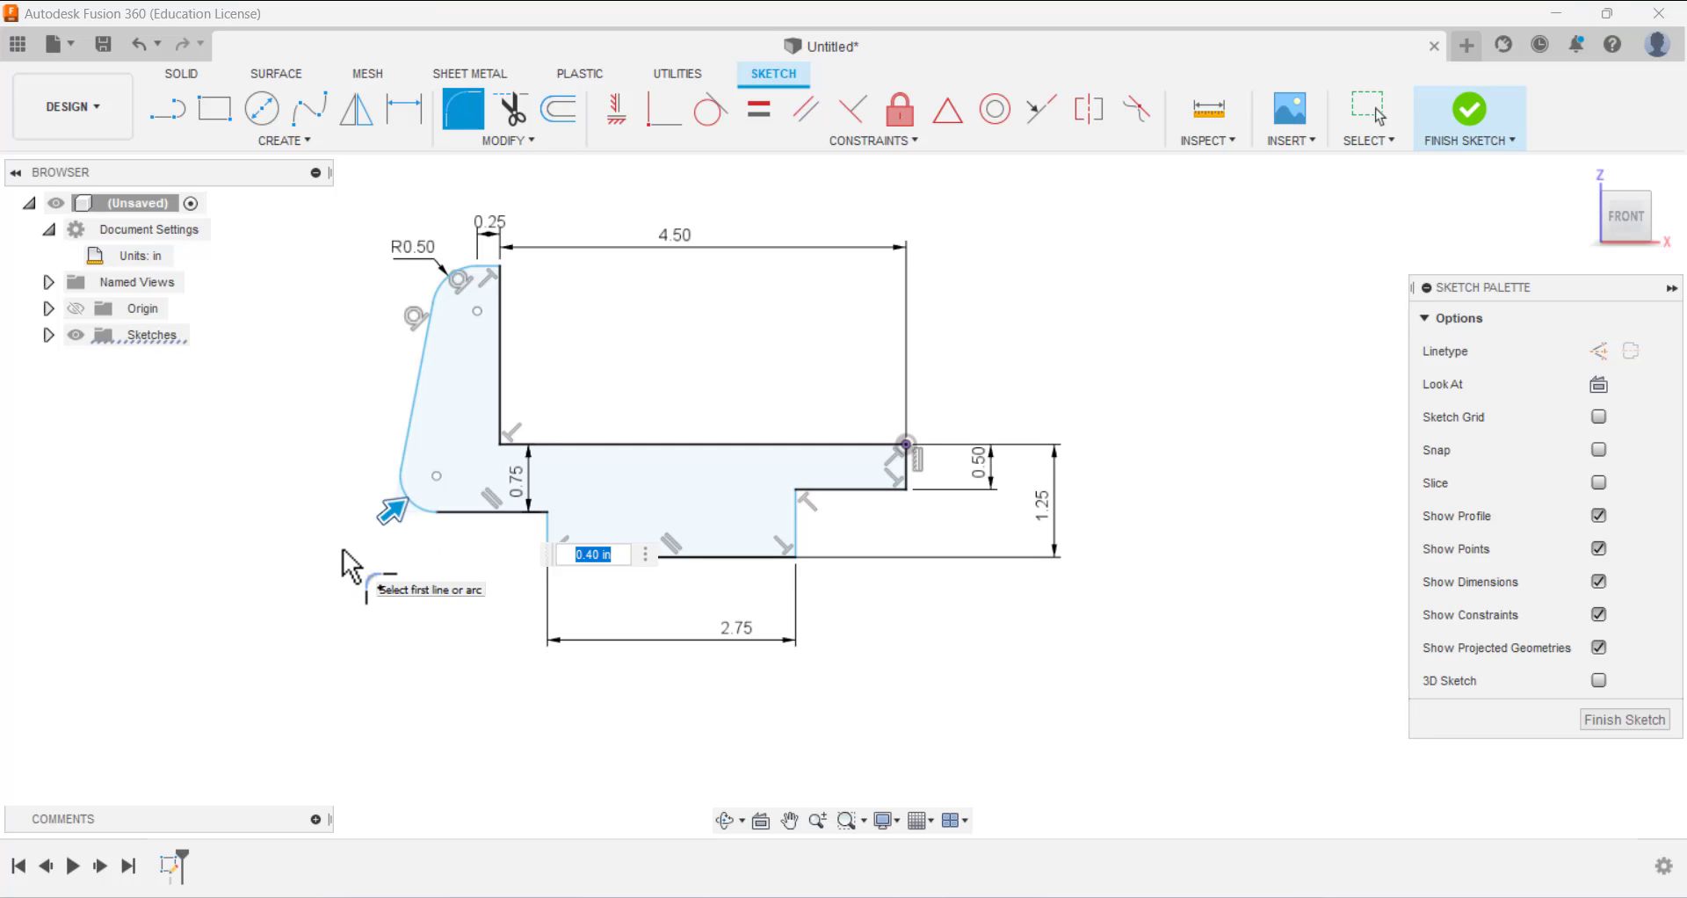
type("1.25")
key("Return")
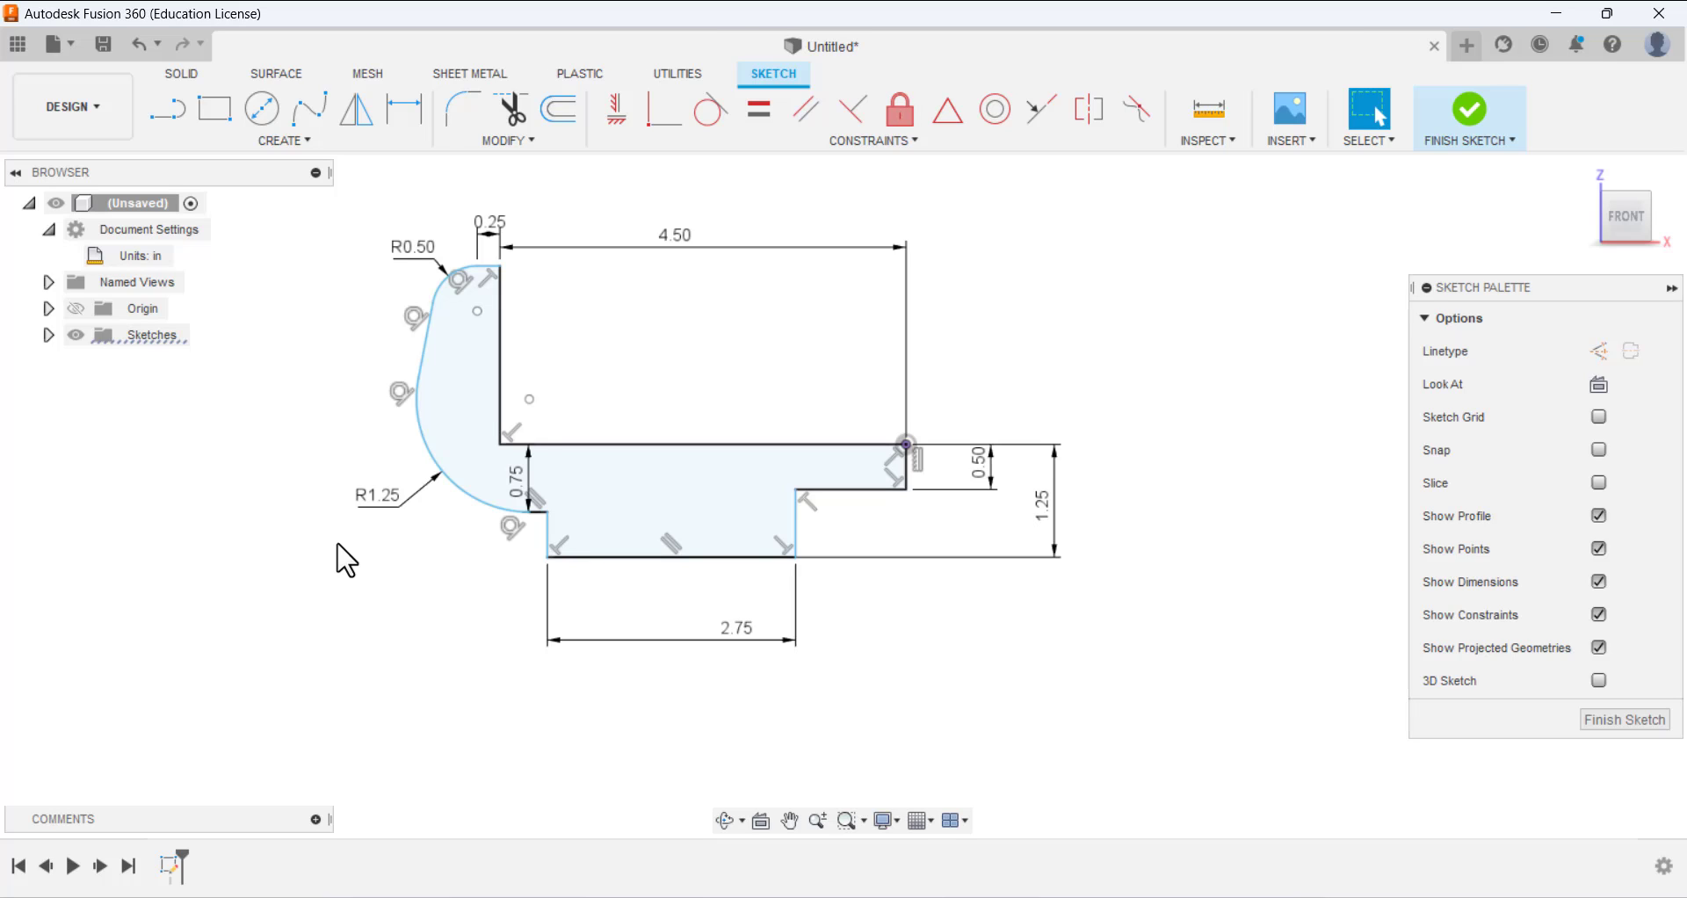
- Dimension the tall inner vertical line to 3.5 in
left_click(413, 107)
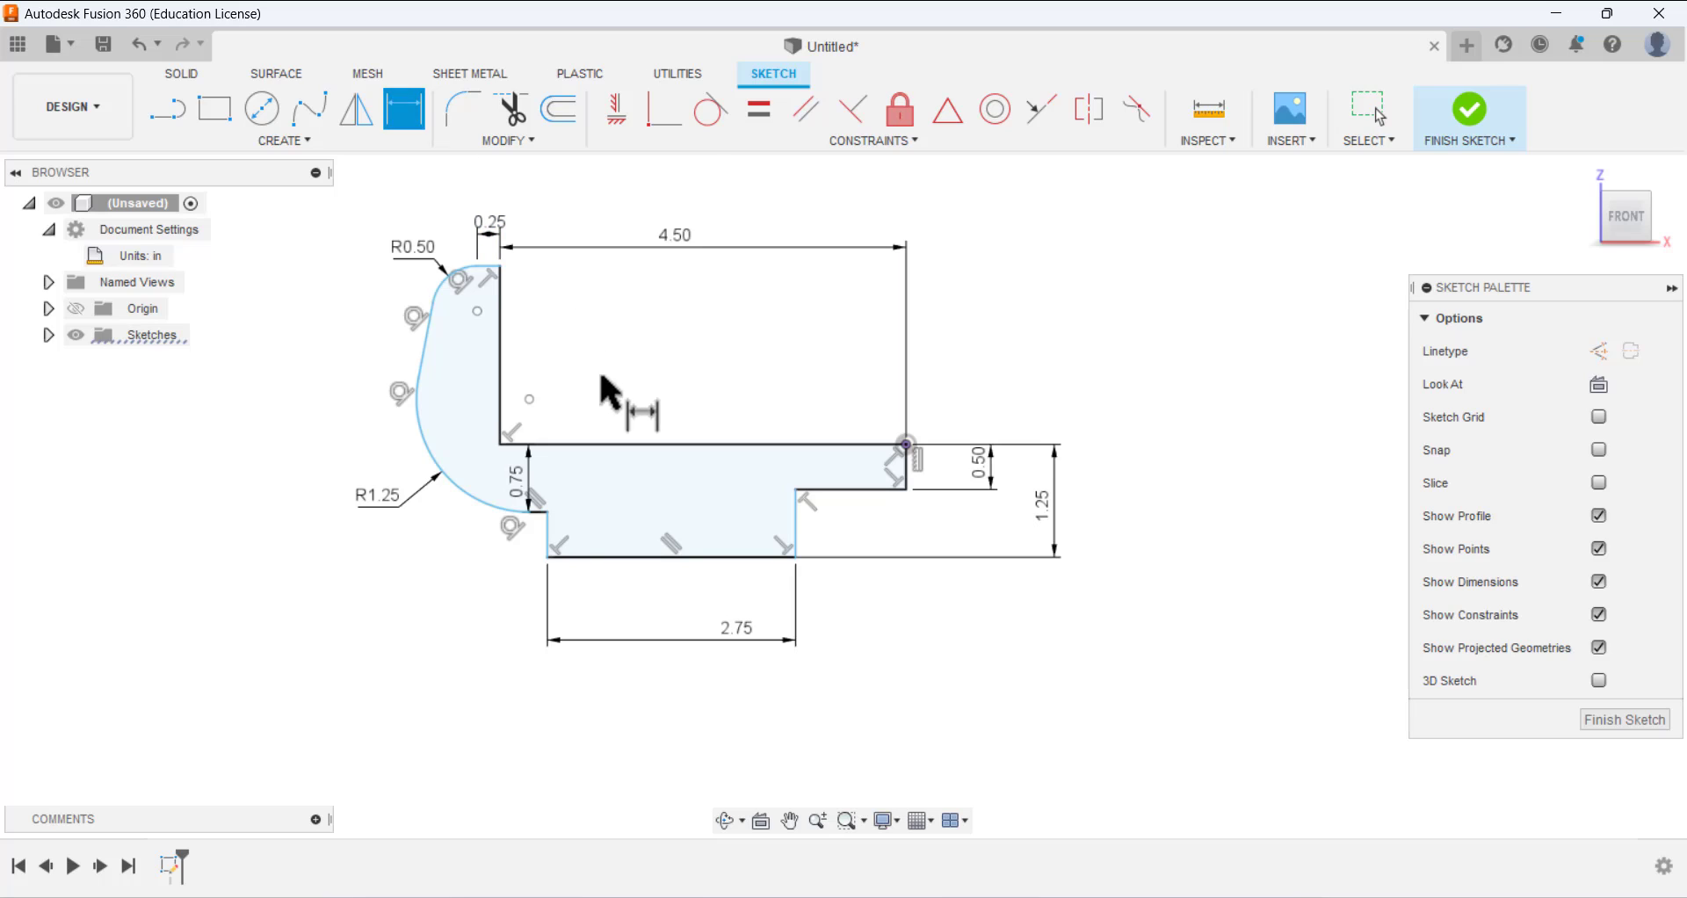
left_click(502, 356)
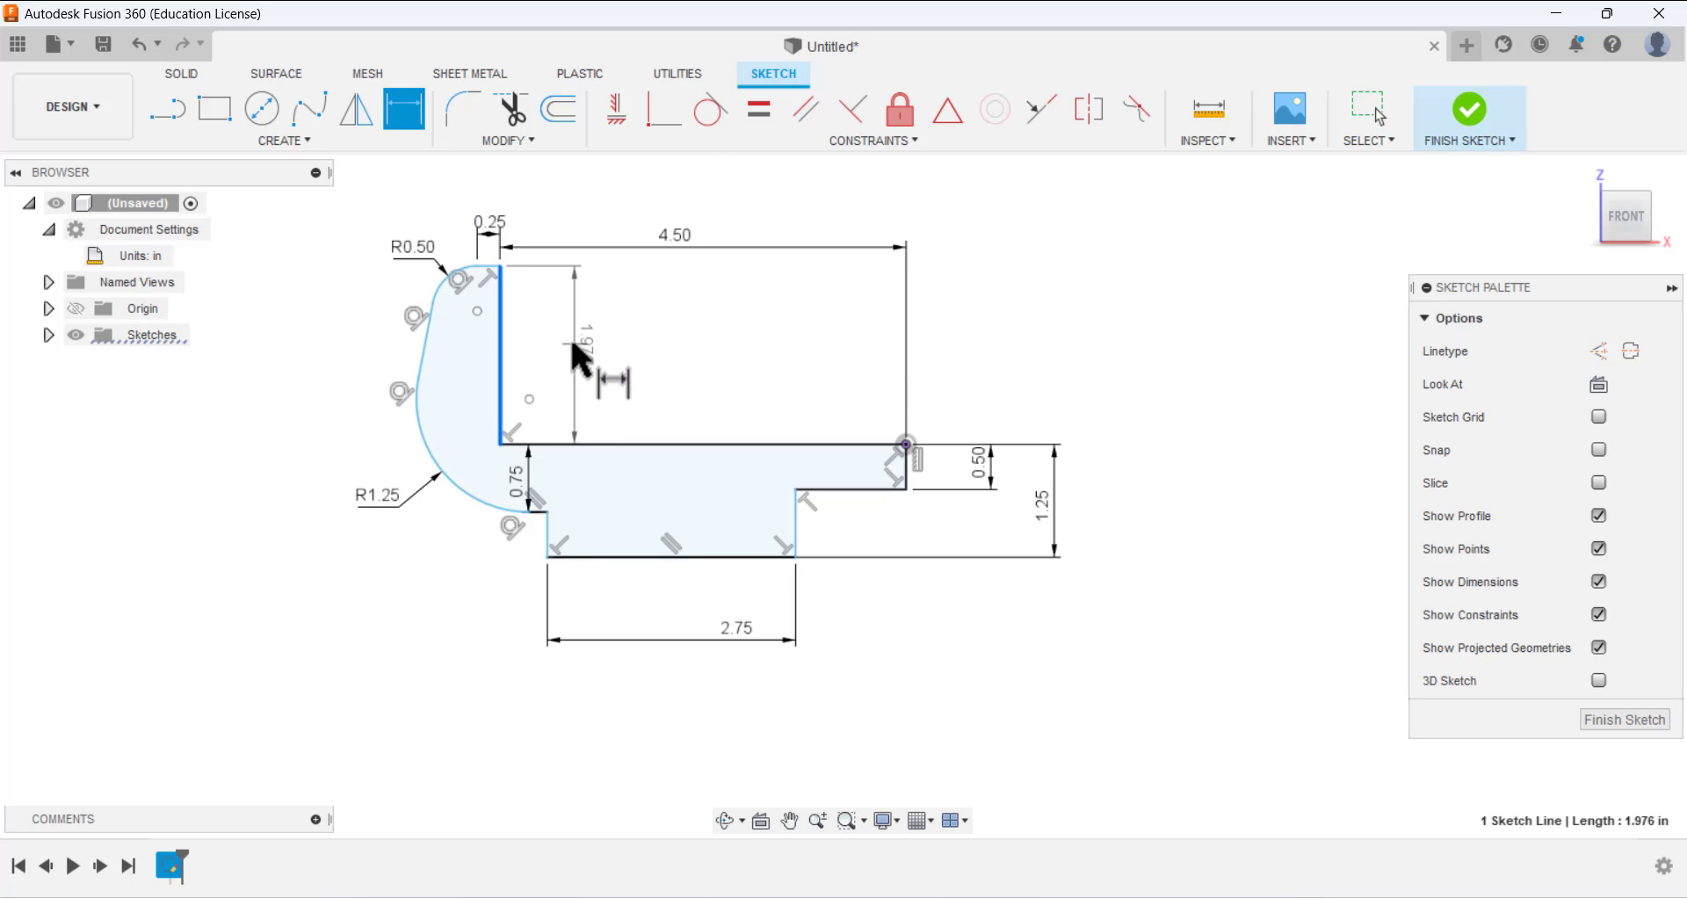
left_click(577, 356)
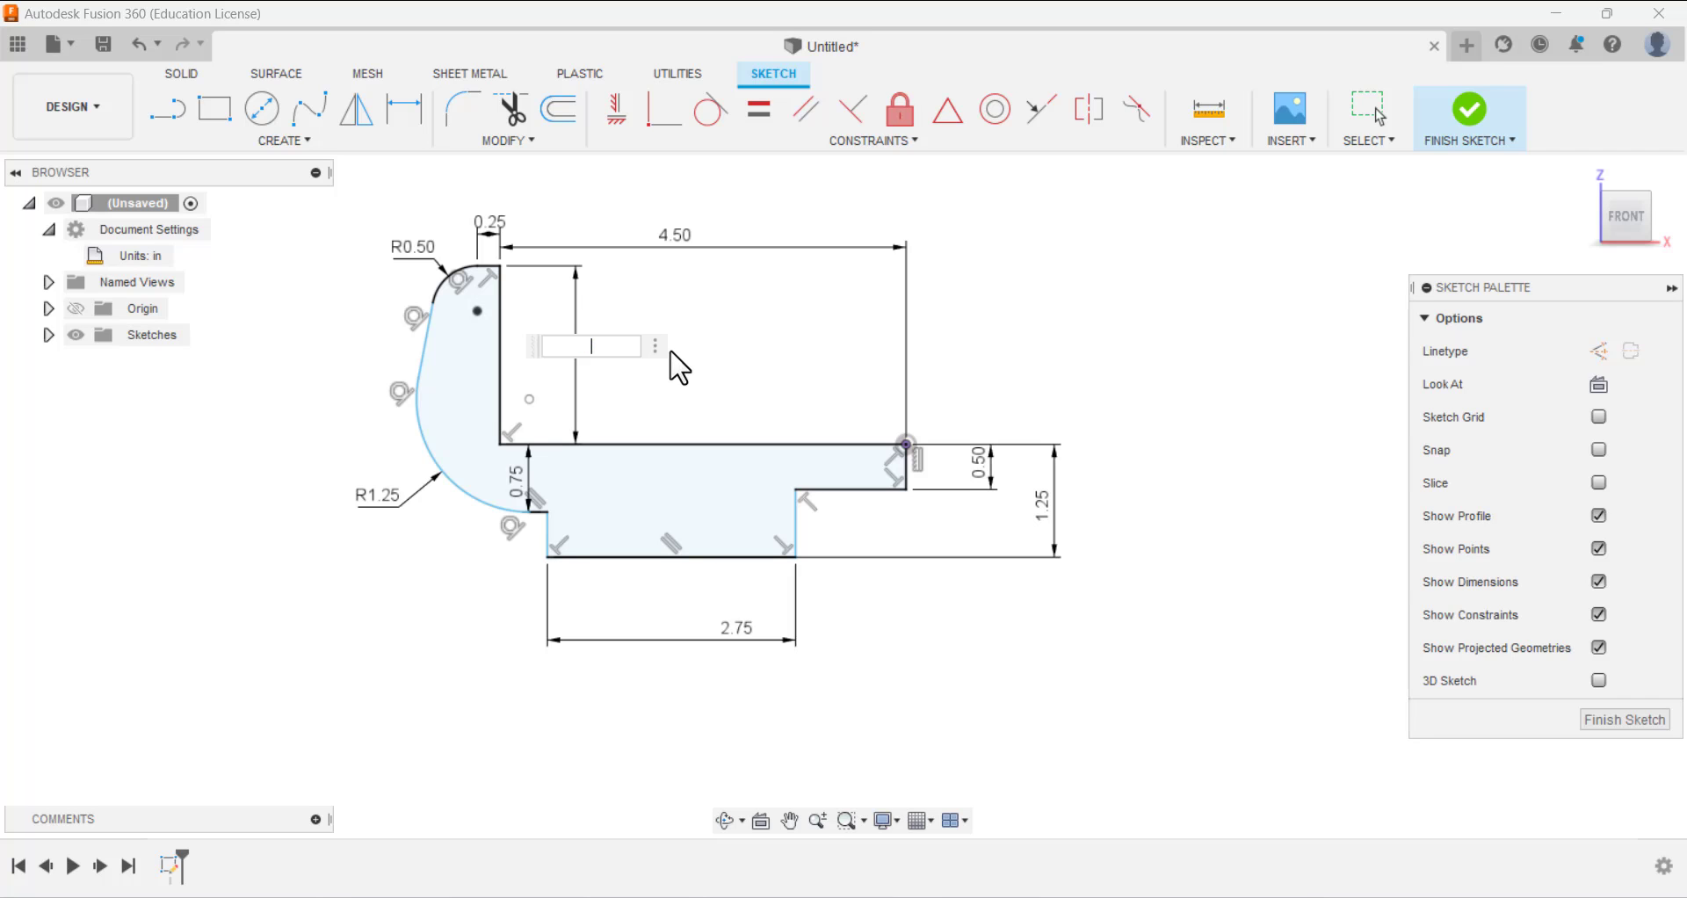
key("Return")
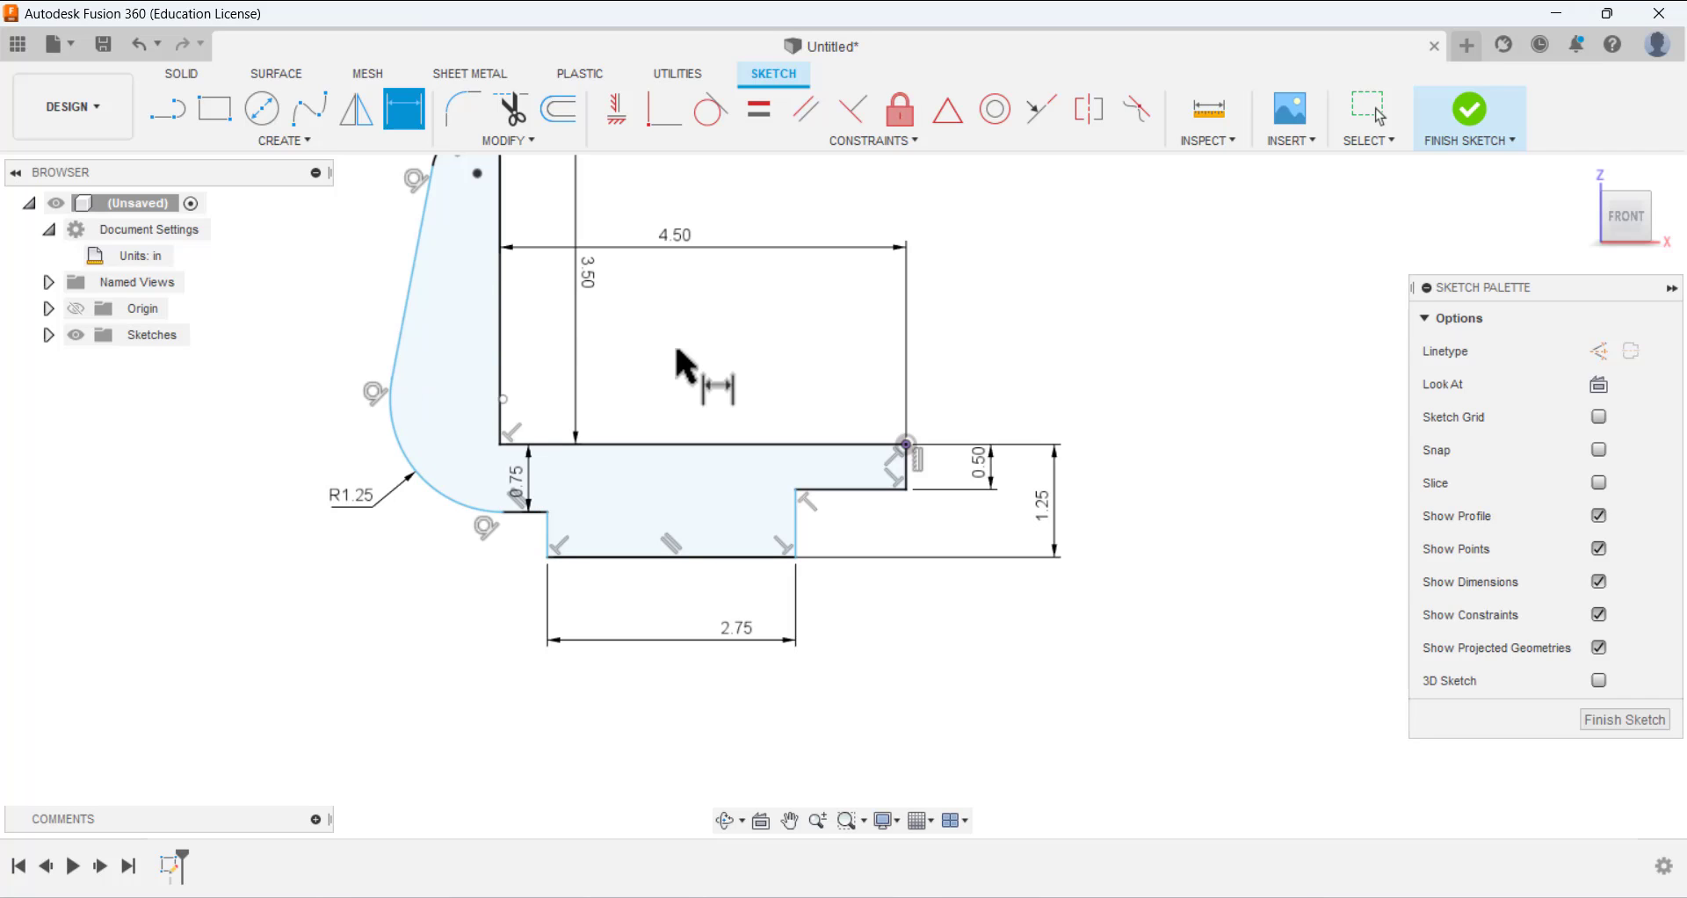
- Move the R0.50, 0.25, 2.75, 0.50 and 1.25 dimensions farther from the profile to space them out clearly
scroll(681, 365, "up", 2)
scroll(690, 366, "down", 3)
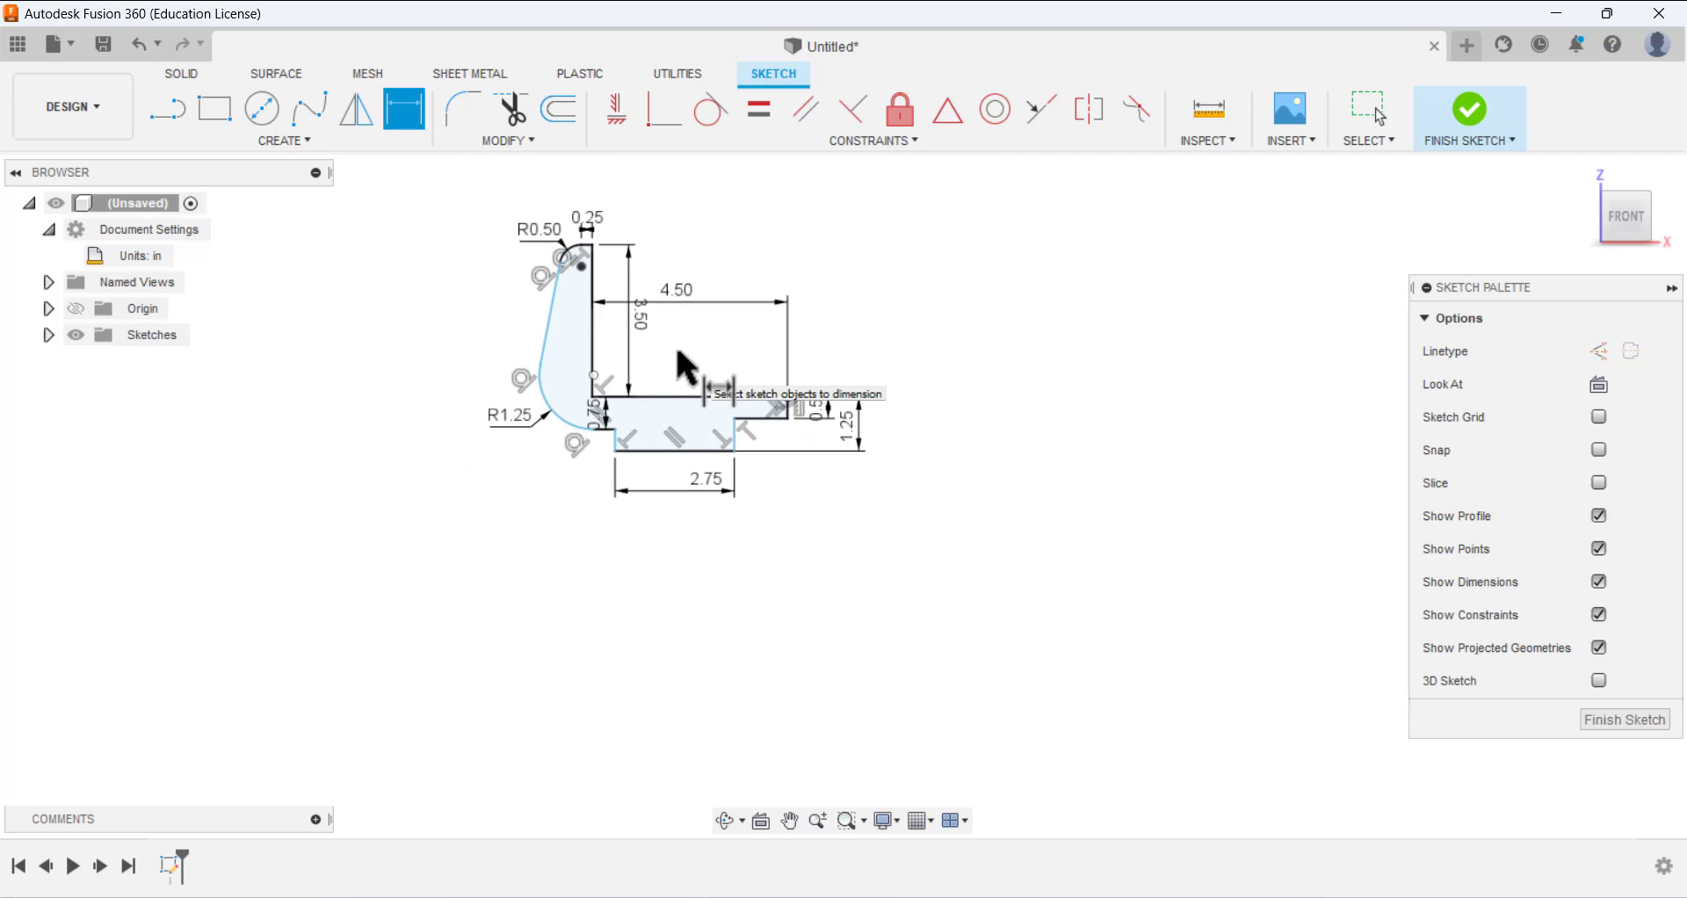
scroll(606, 228, "up", 2)
scroll(715, 434, "down", 1)
scroll(716, 433, "up", 3)
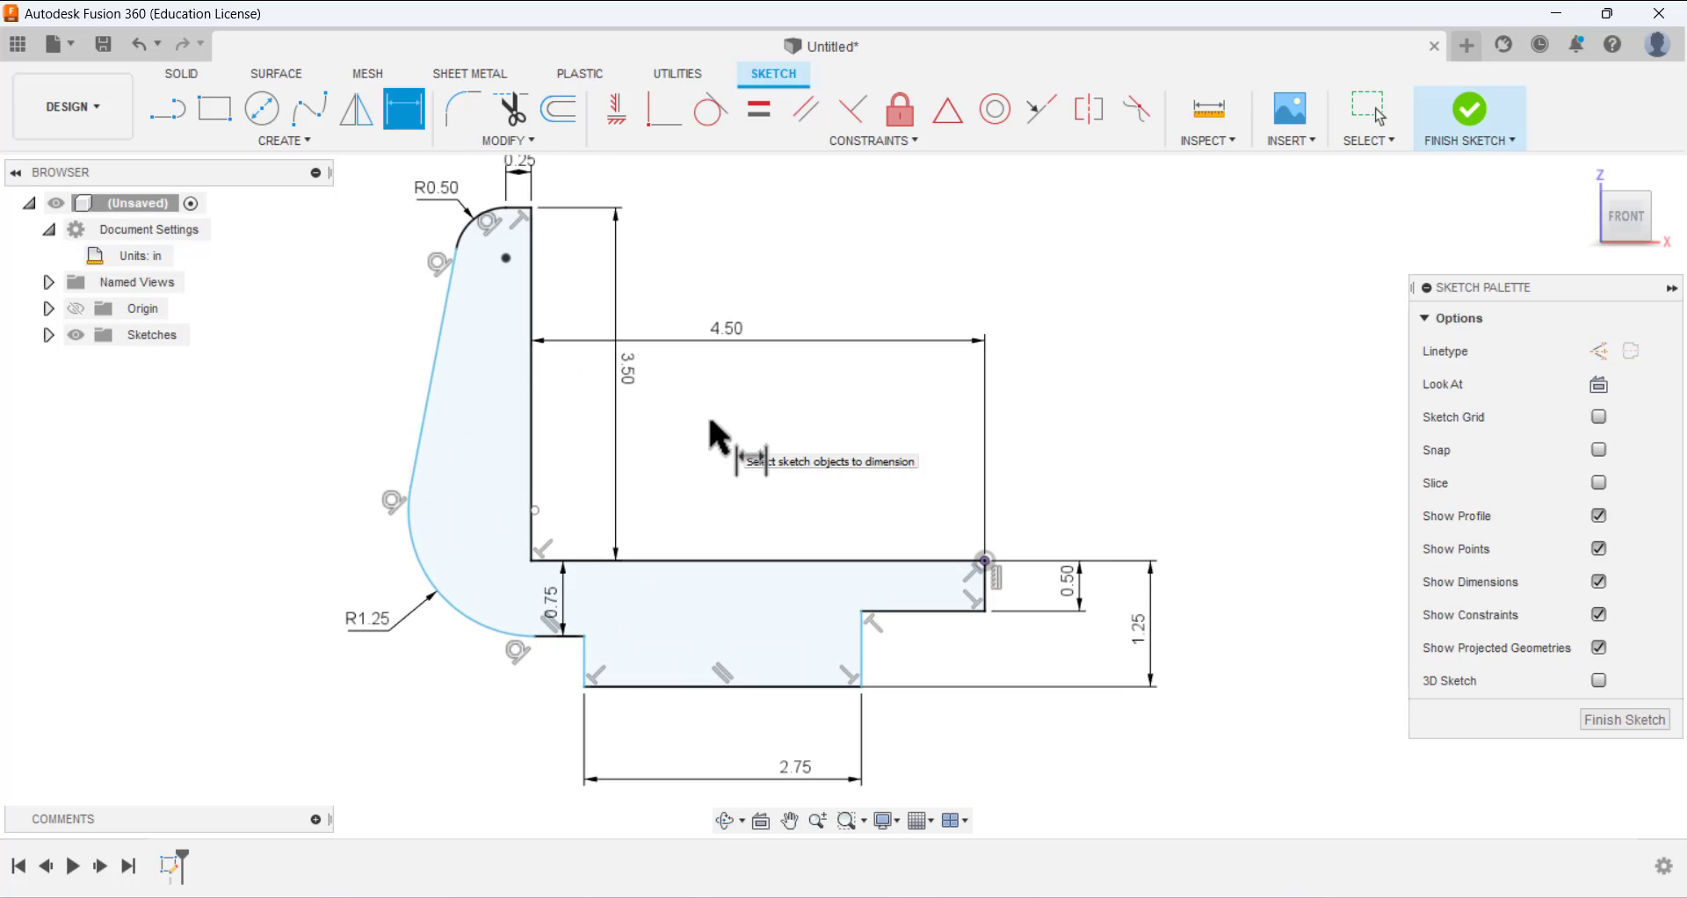
scroll(716, 434, "down", 2)
scroll(715, 433, "up", 1)
mouse_move(527, 268)
left_mouse_down()
mouse_move(426, 226)
mouse_move(655, 194)
left_mouse_up()
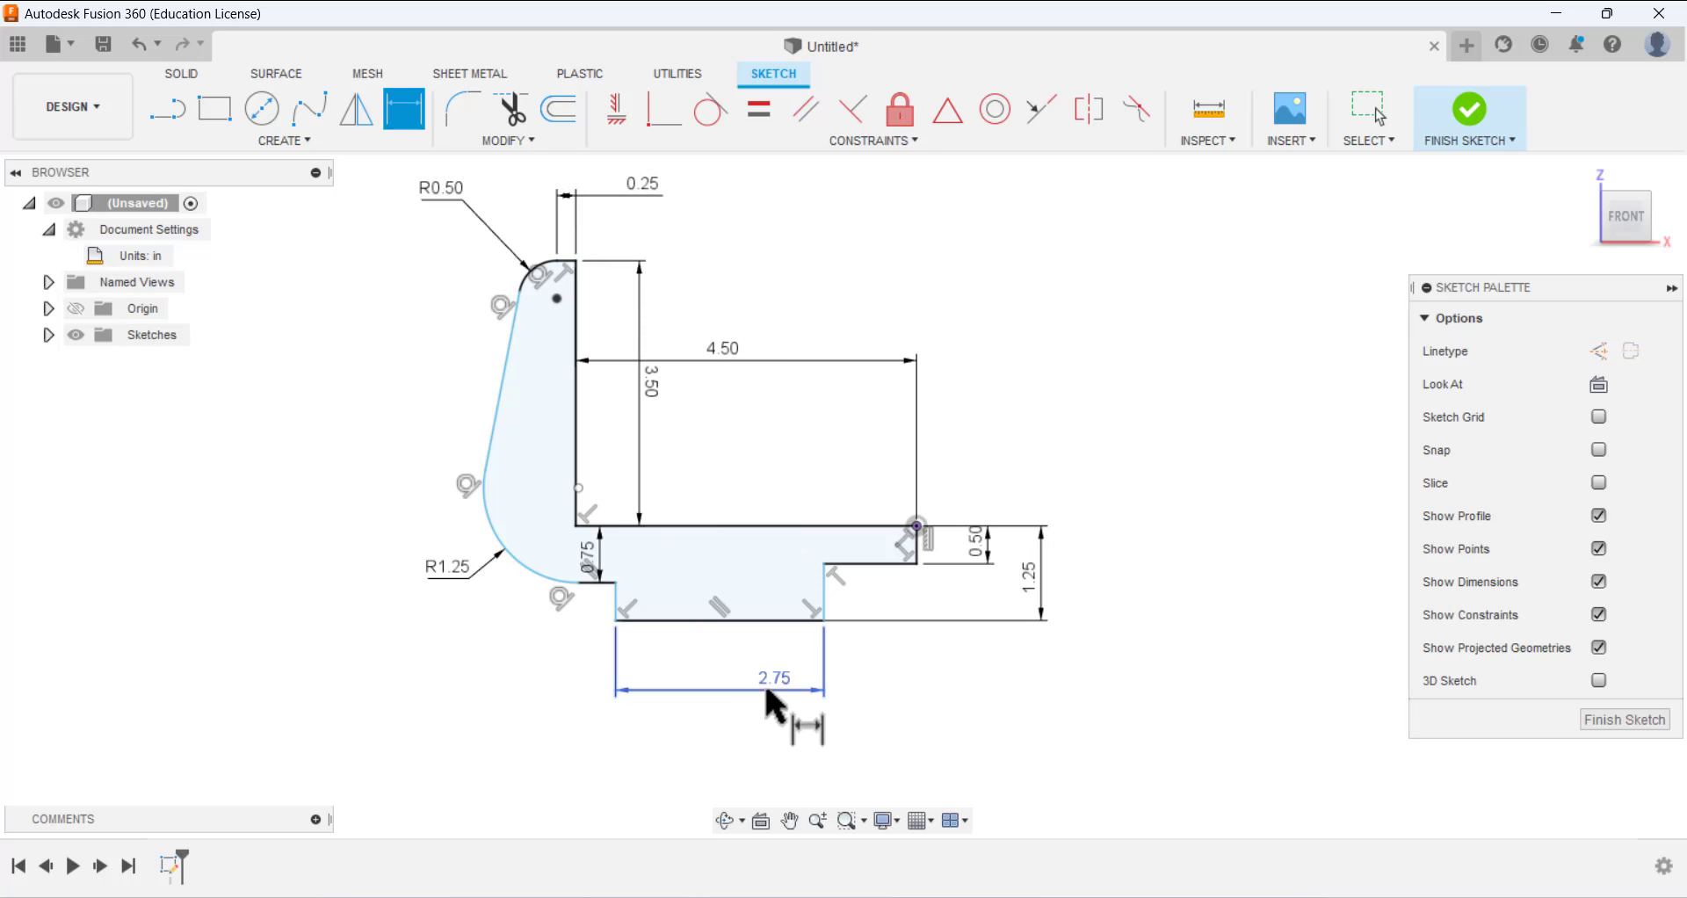
left_click_drag(763, 682, 715, 701)
mouse_move(1035, 573)
left_mouse_down()
mouse_move(1091, 573)
mouse_move(1035, 570)
left_mouse_up()
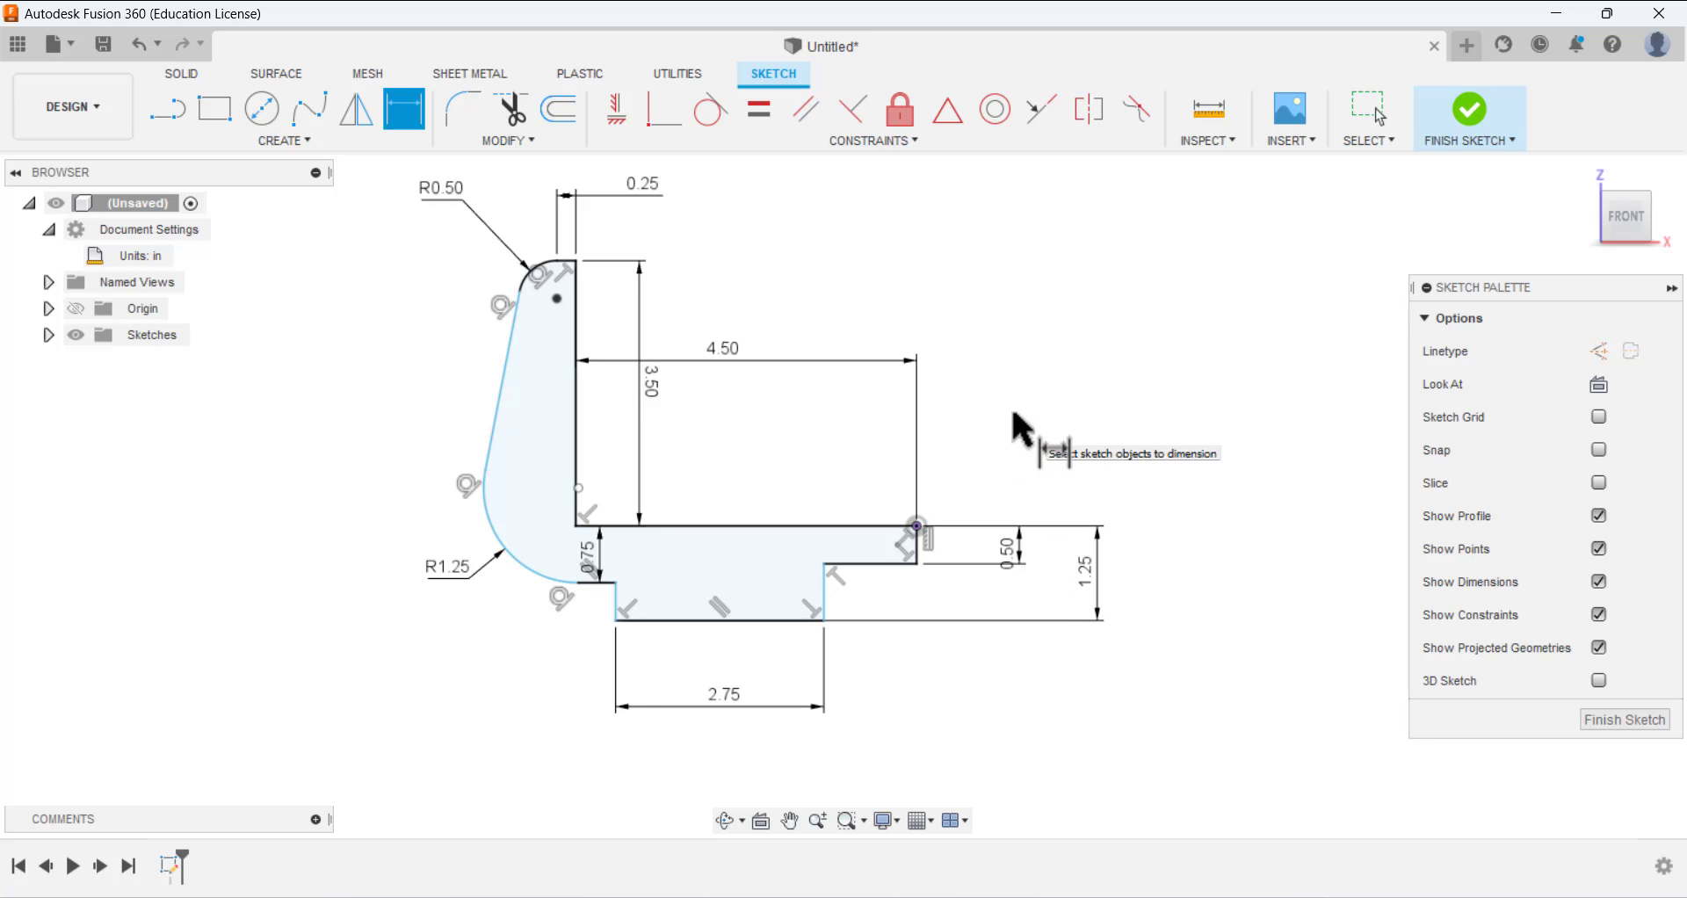
- Dimension the short lower horizontal line between the 1.25 in fillet and the step to 0.75 in
left_click(594, 587)
left_click(587, 637)
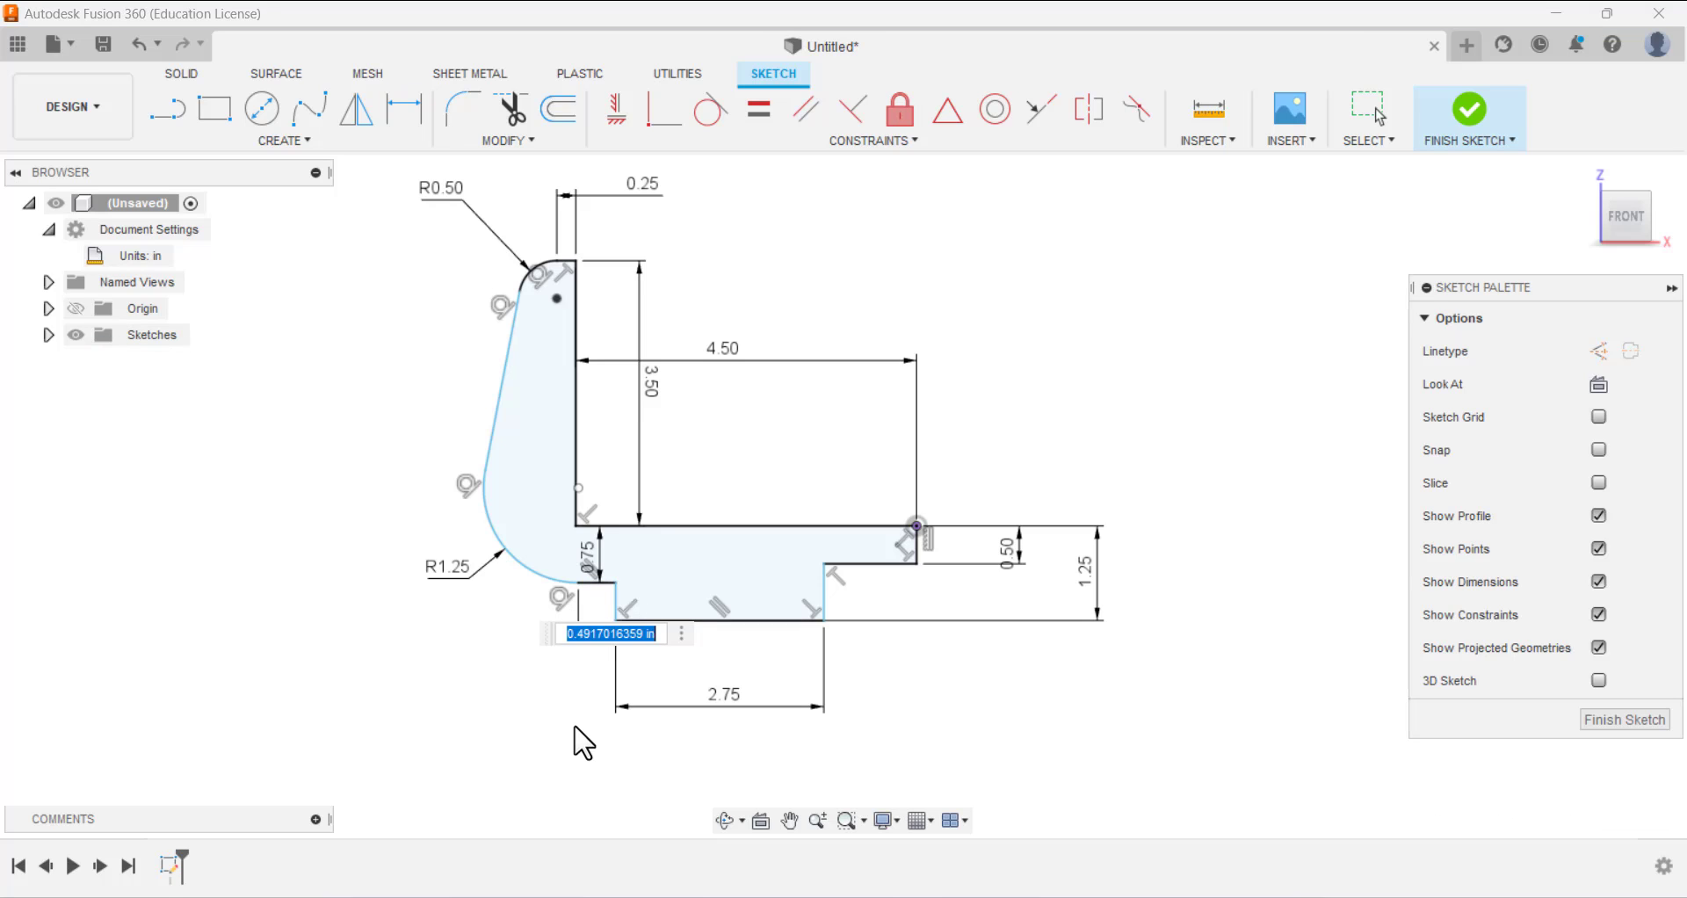
type("0.75")
key("Return")
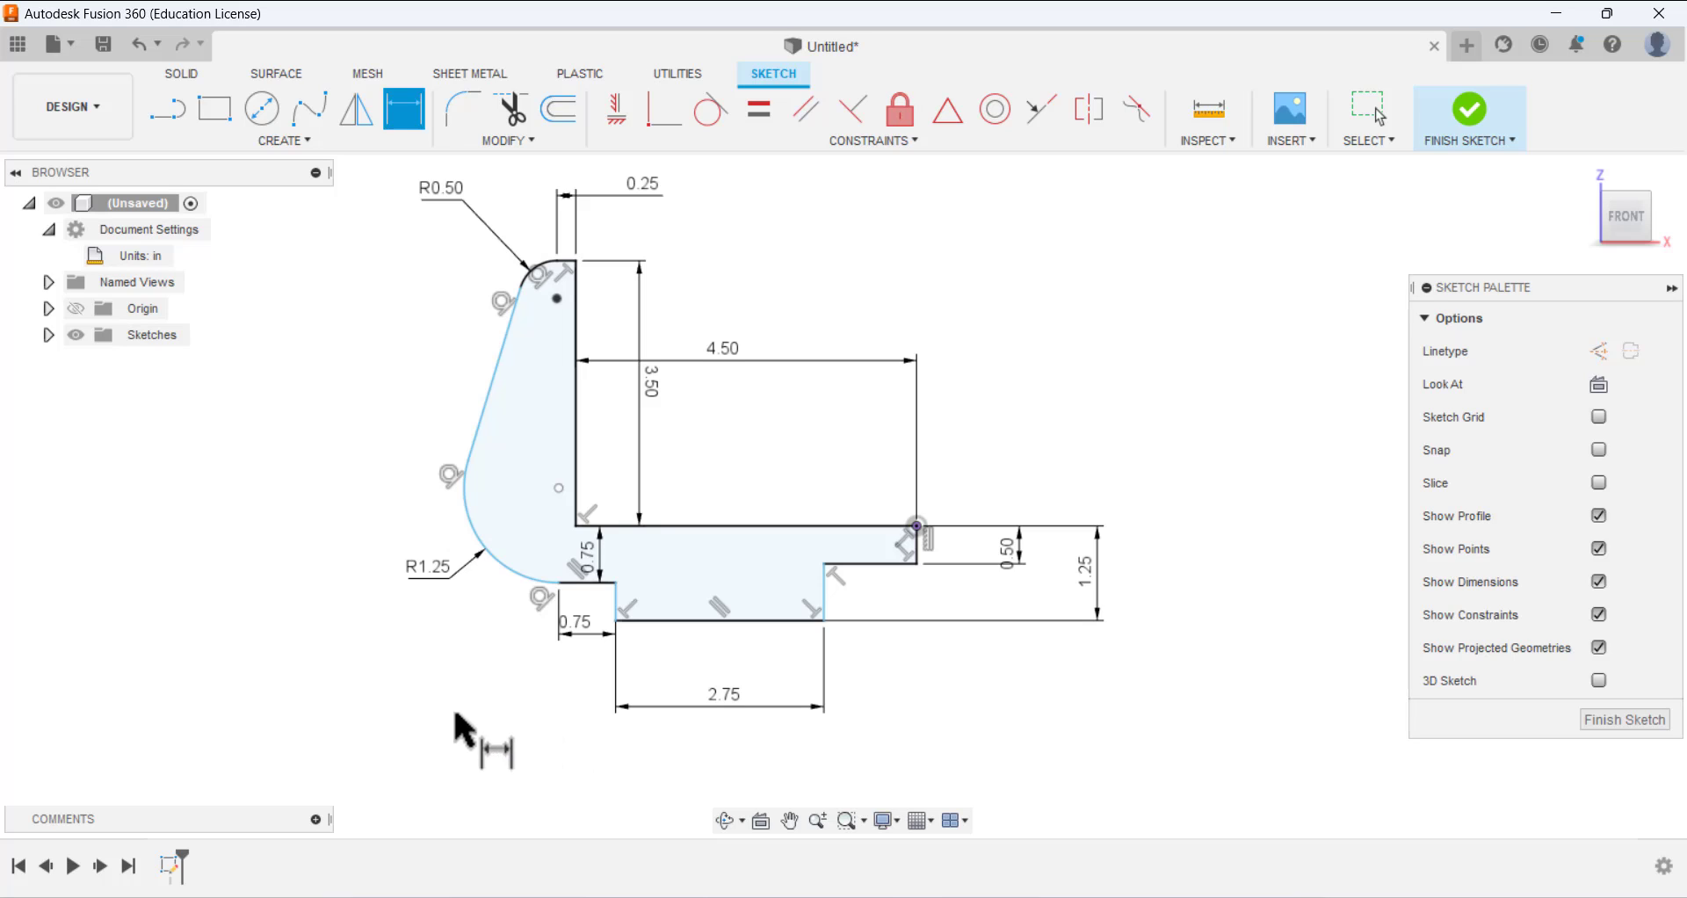
- Try to dimension the vertical distances from the profile's bottom edge to its top corner and to the long inner horizontal line
left_click(576, 261)
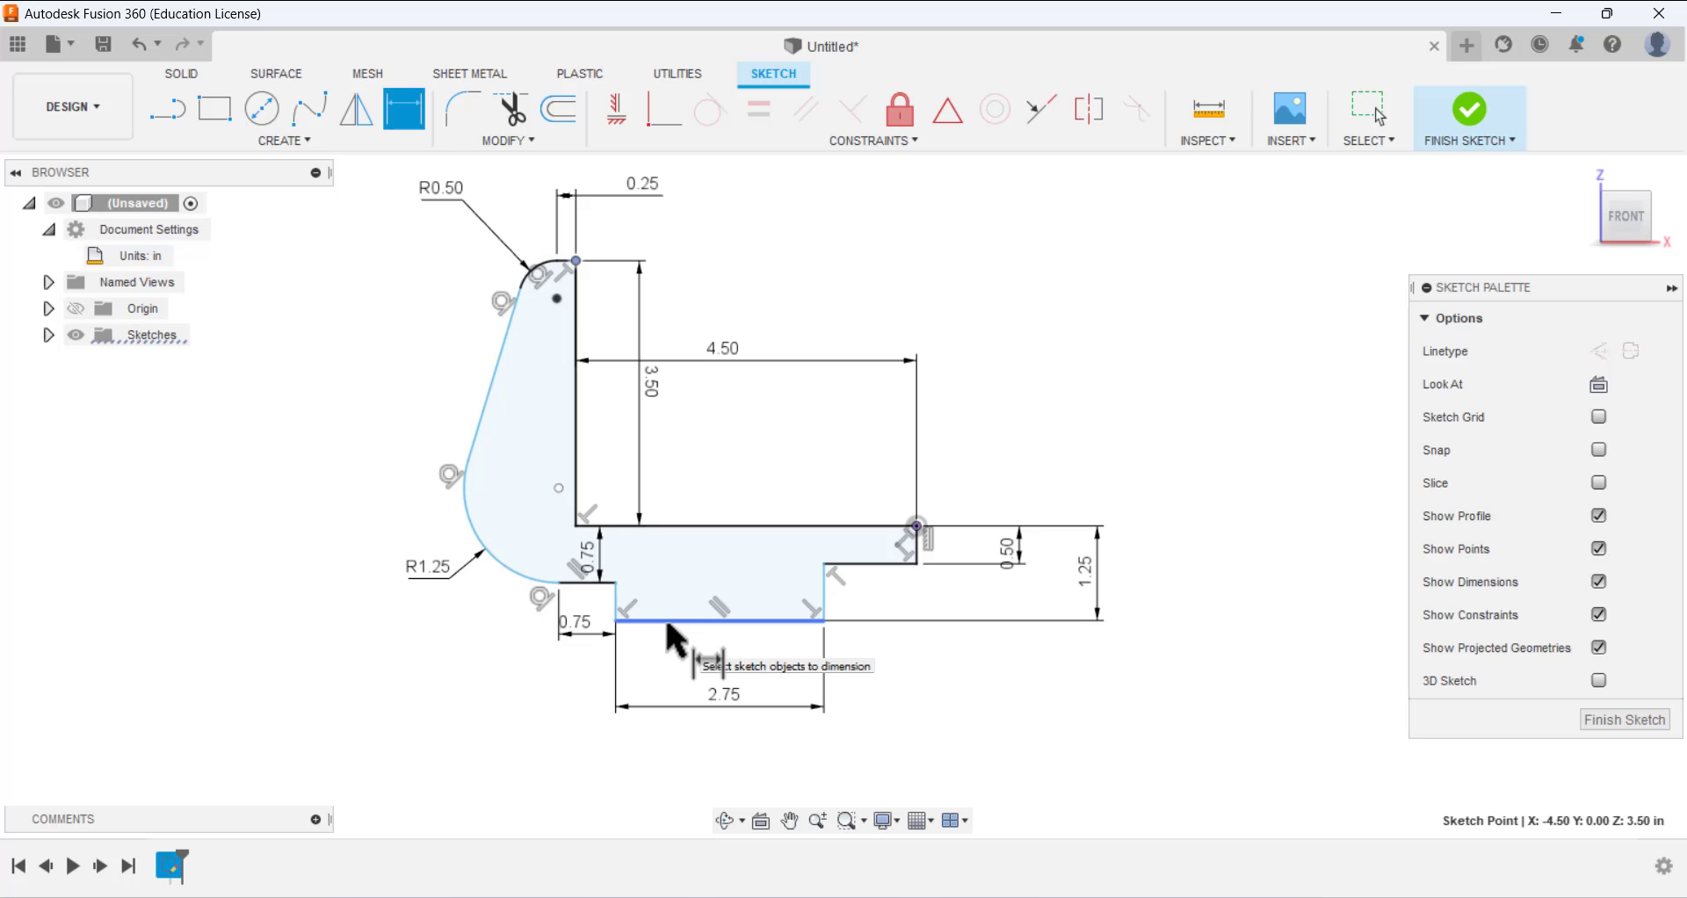
left_click(667, 622)
left_click(313, 483)
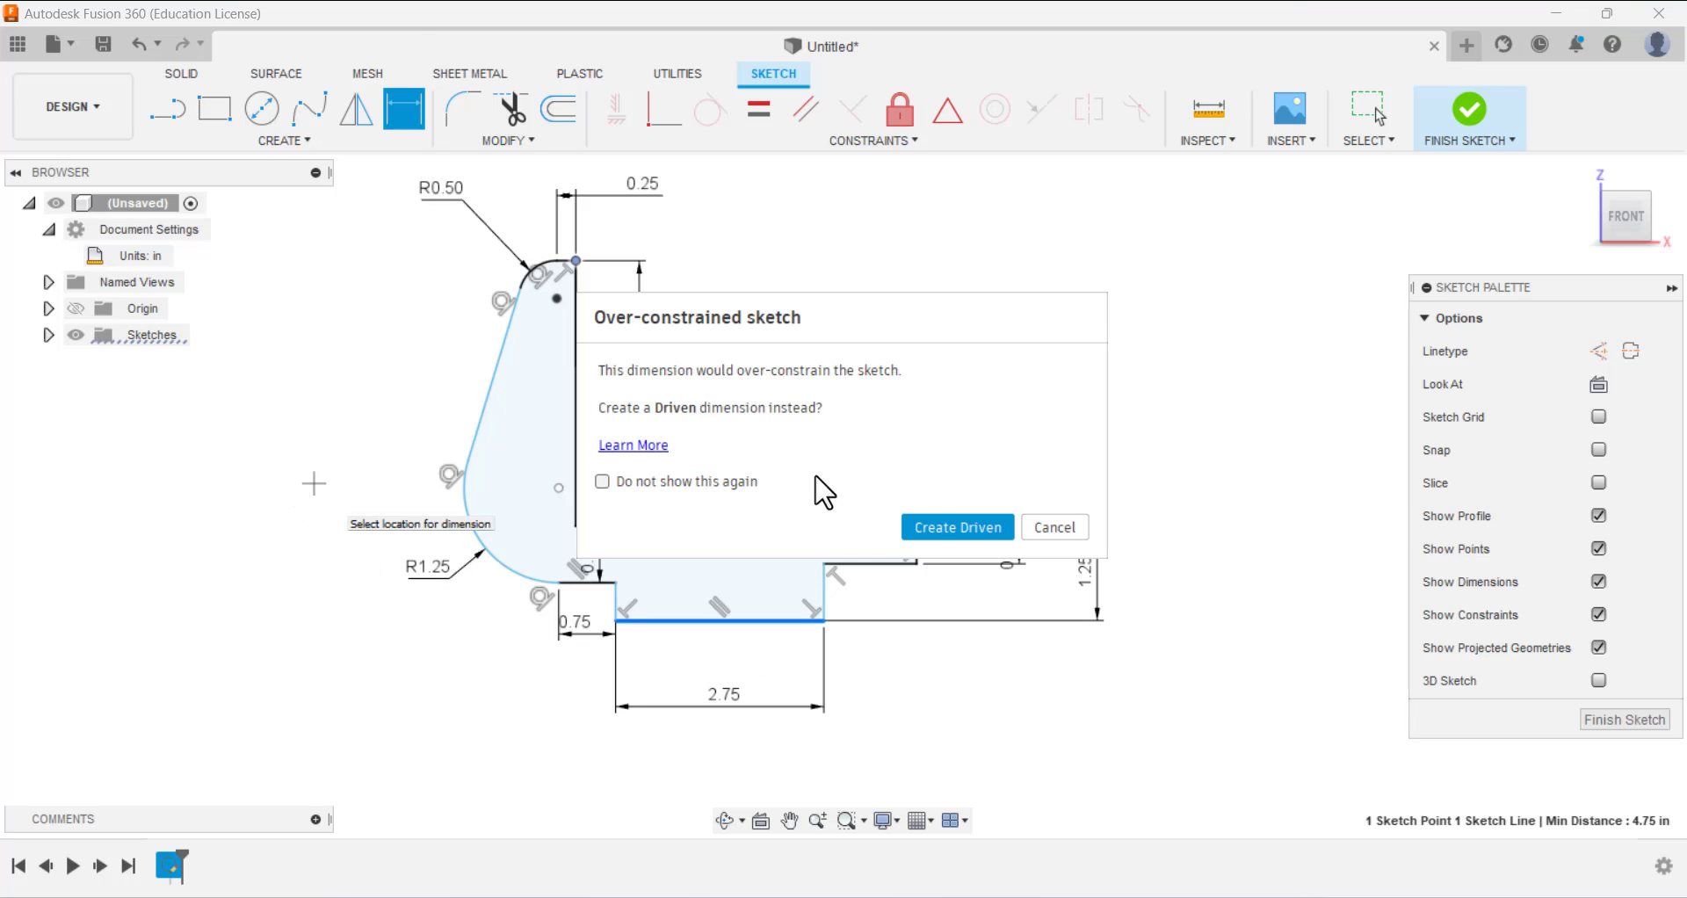
left_click(1055, 528)
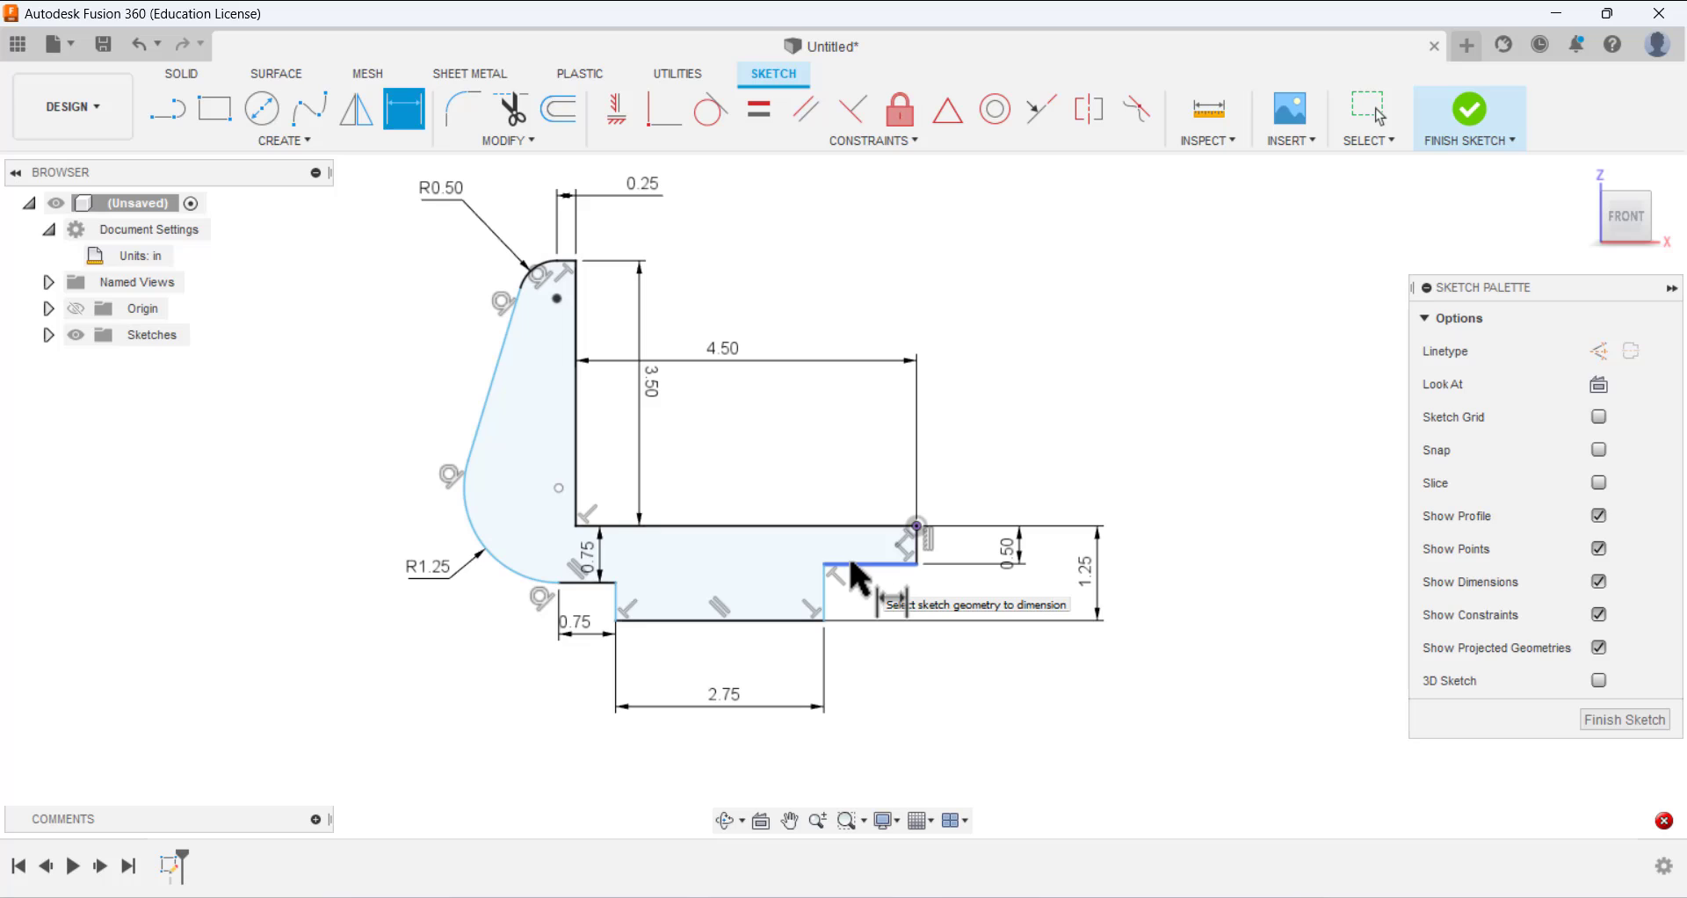
left_click(751, 621)
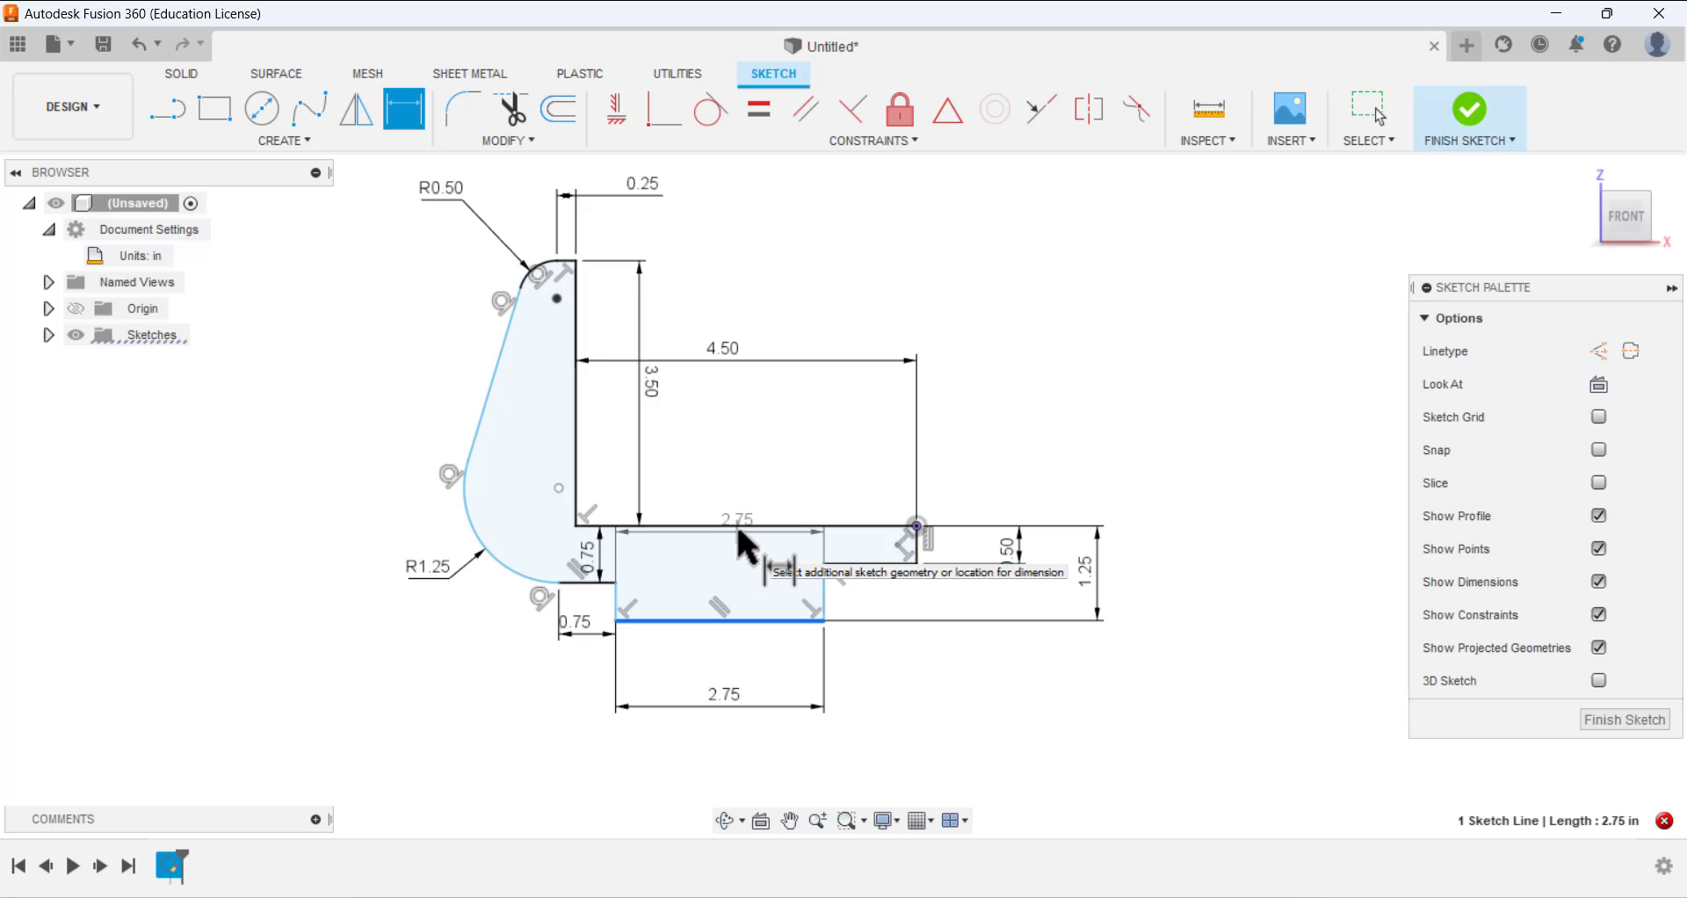
left_click(738, 527)
left_click(768, 578)
left_click(1079, 526)
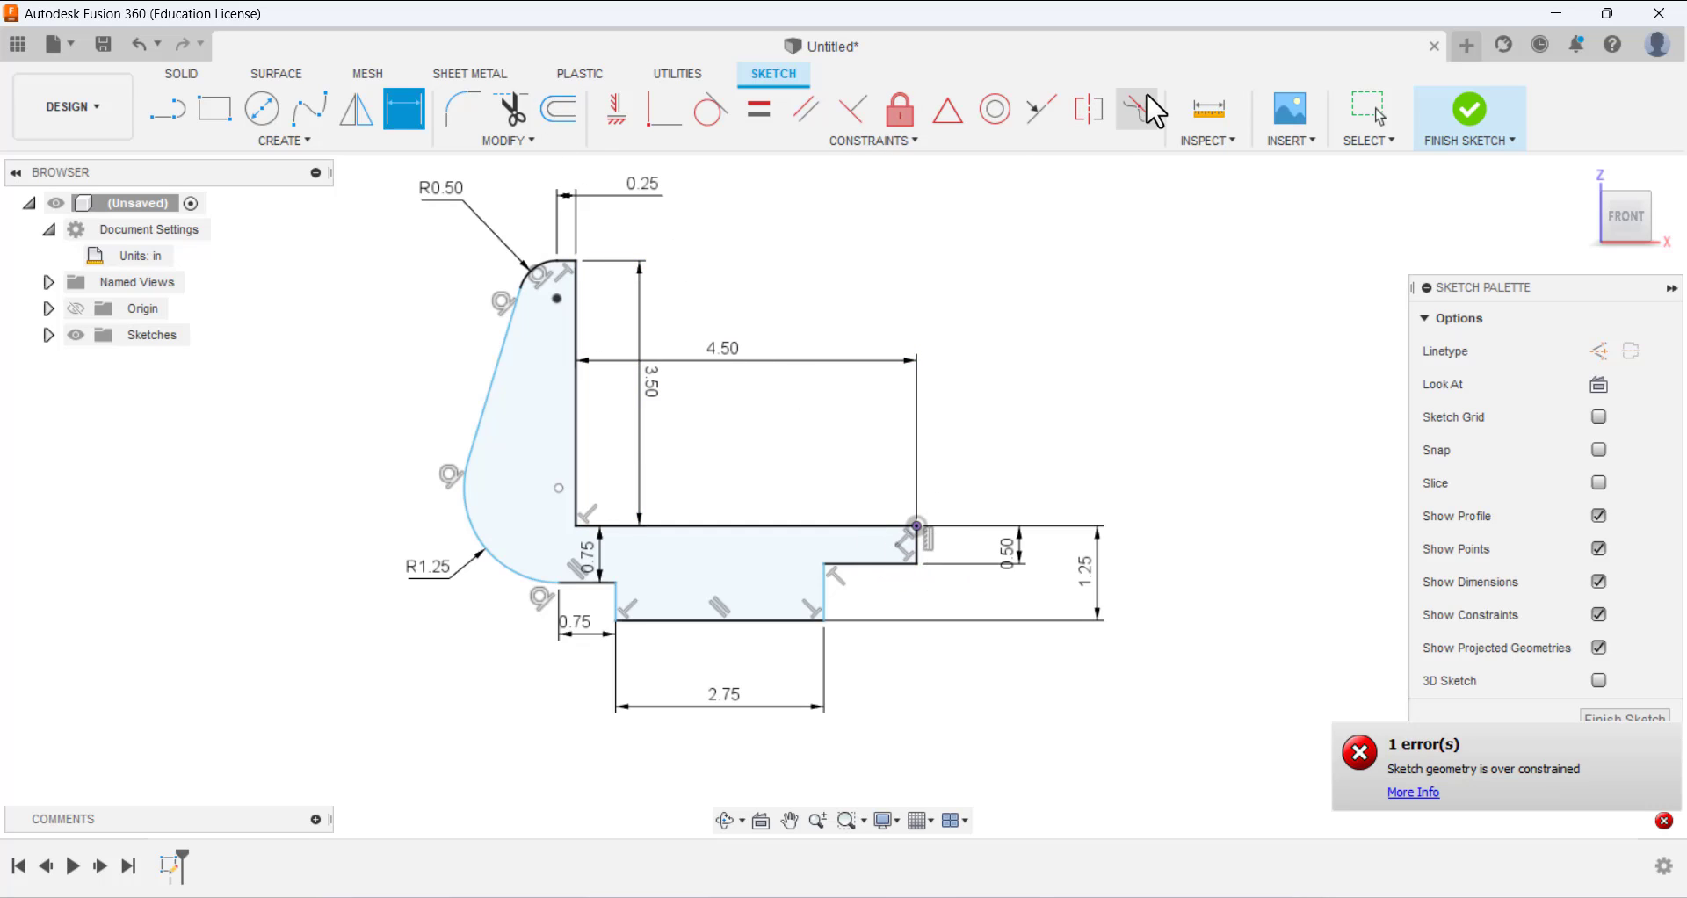
left_click(1366, 111)
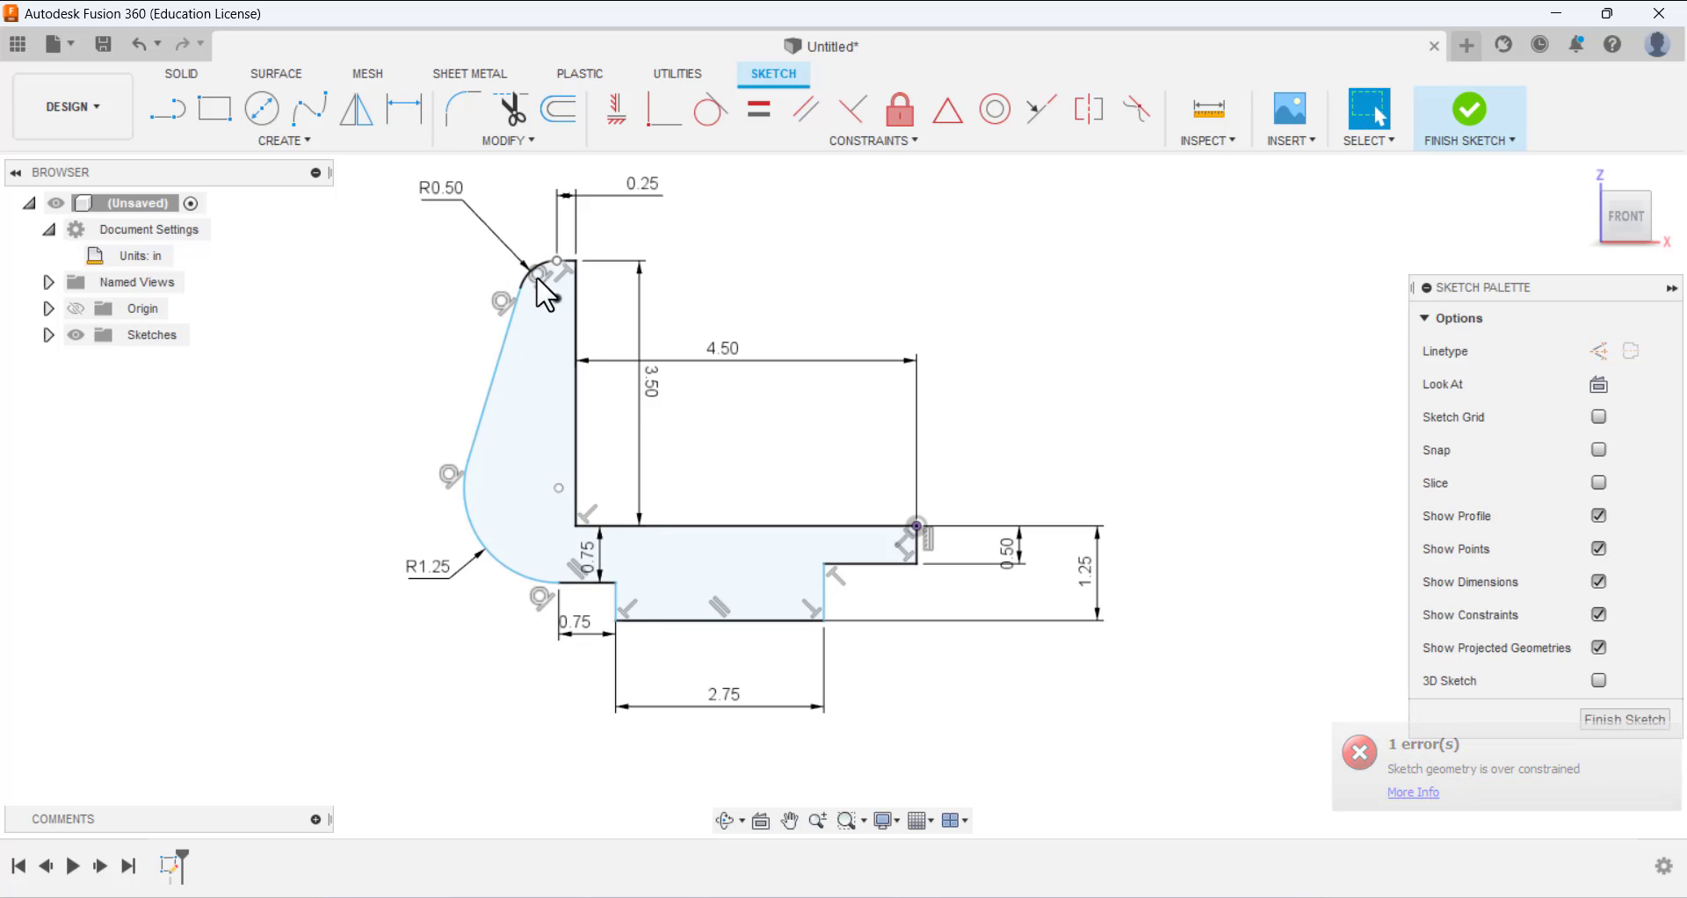
left_click(538, 271)
left_click(554, 298)
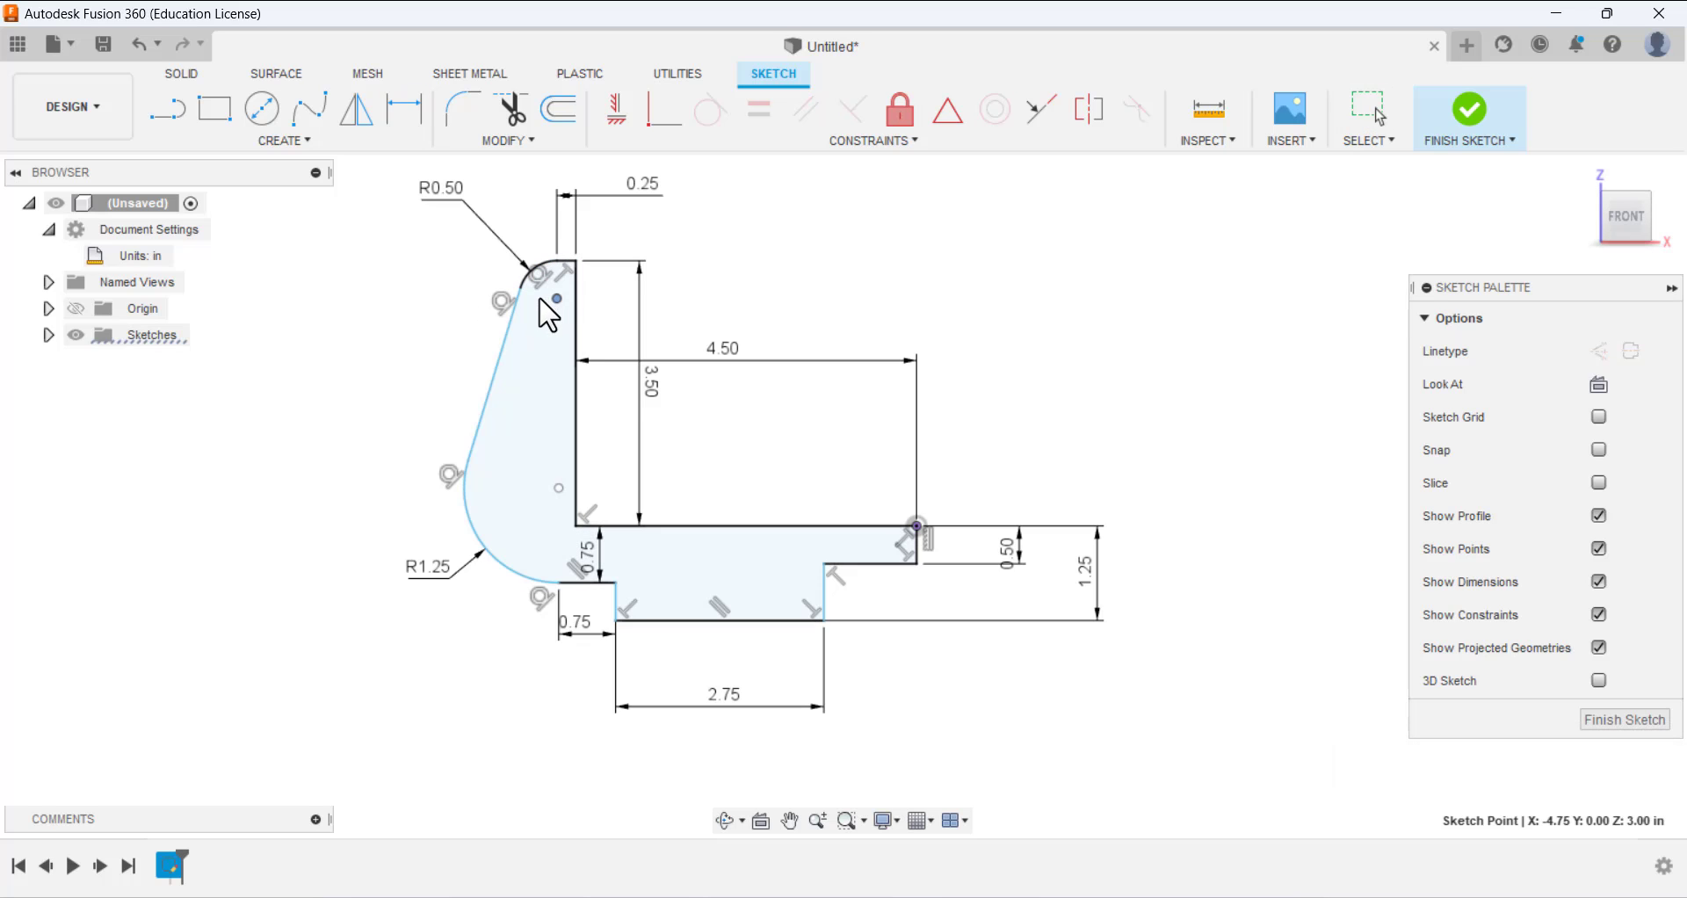
key("Escape")
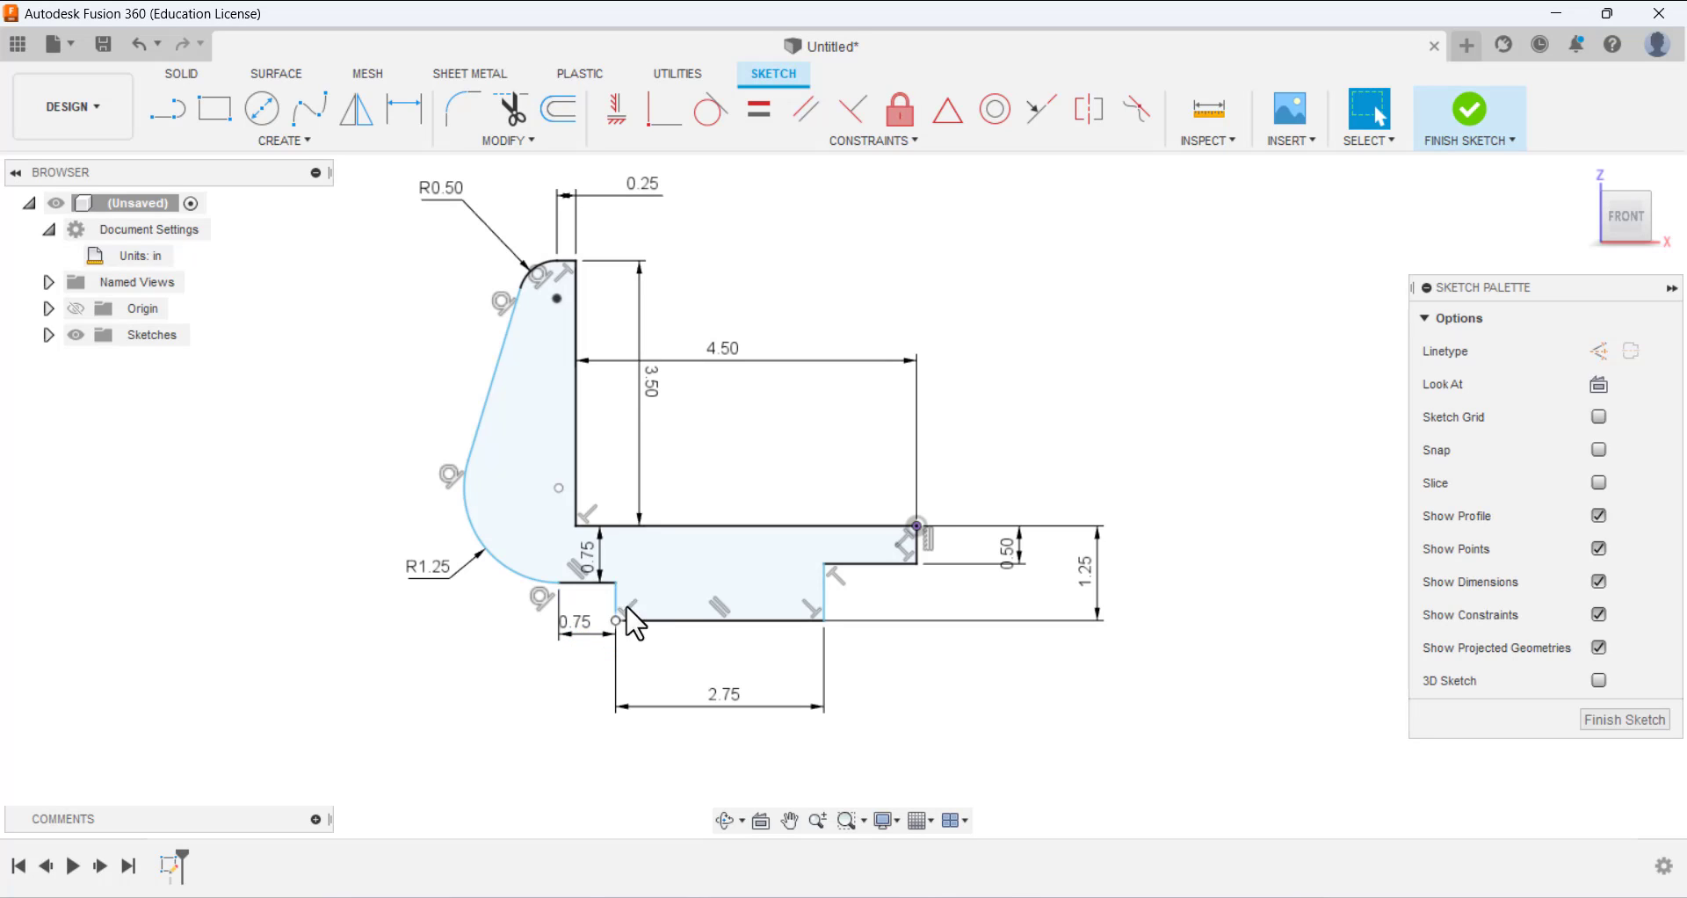
left_click(576, 526)
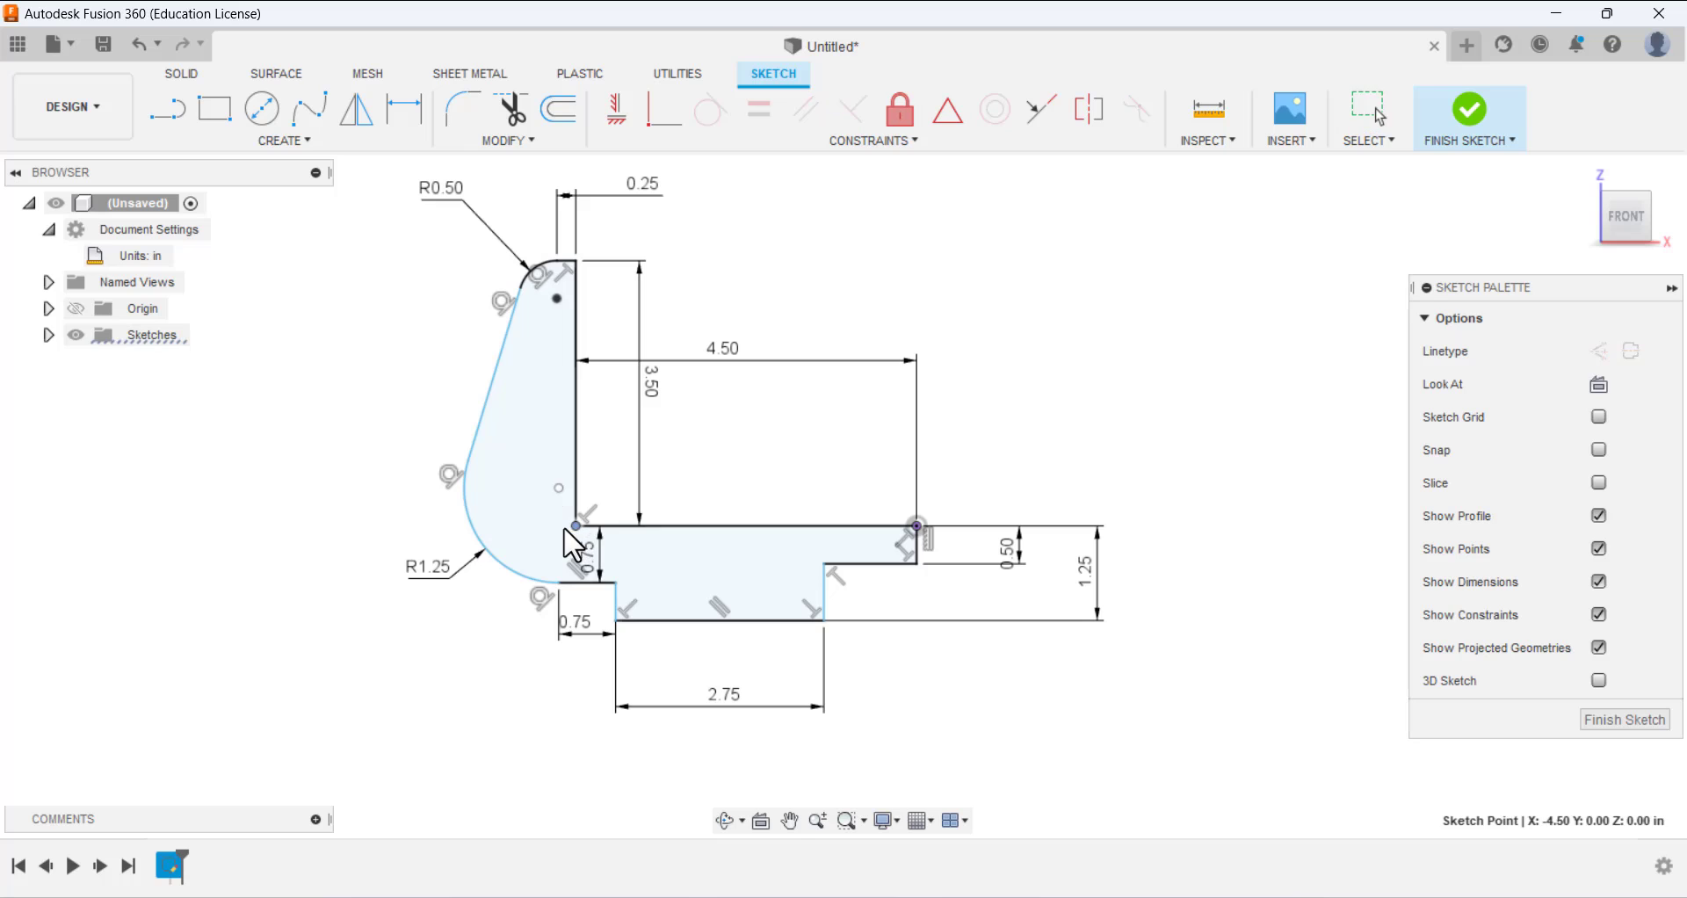
- Delete the horizontal 0.75 dimension on the short line beside the 1.25 in fillet
right_click(591, 643)
left_click(501, 591)
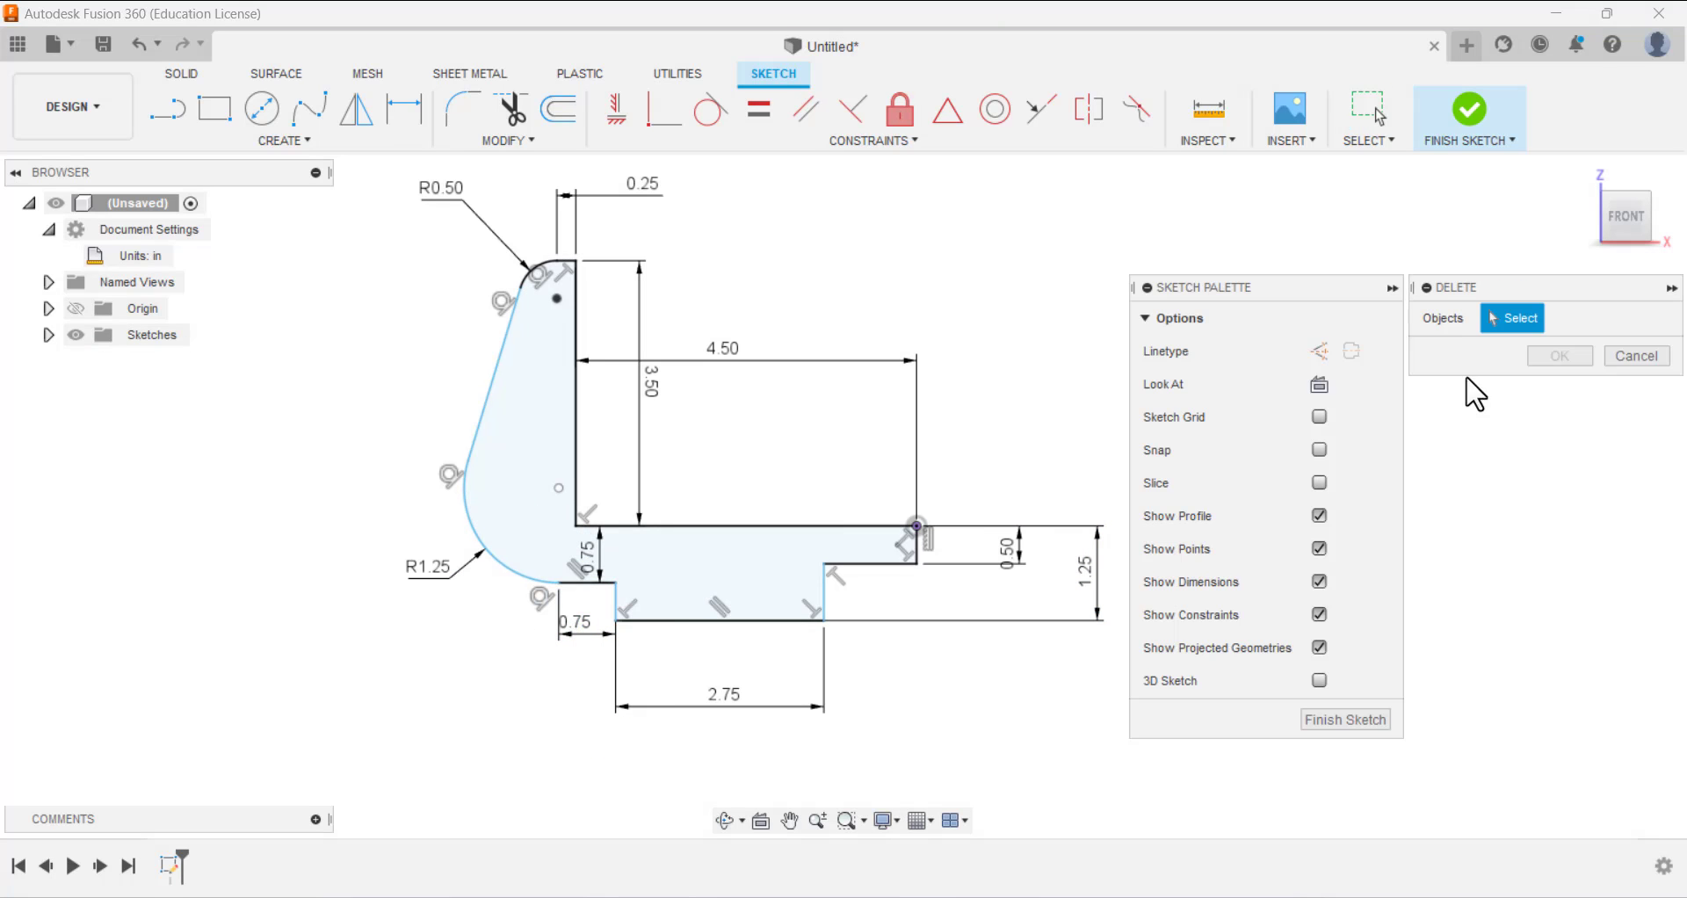
left_click(575, 625)
left_click(1560, 356)
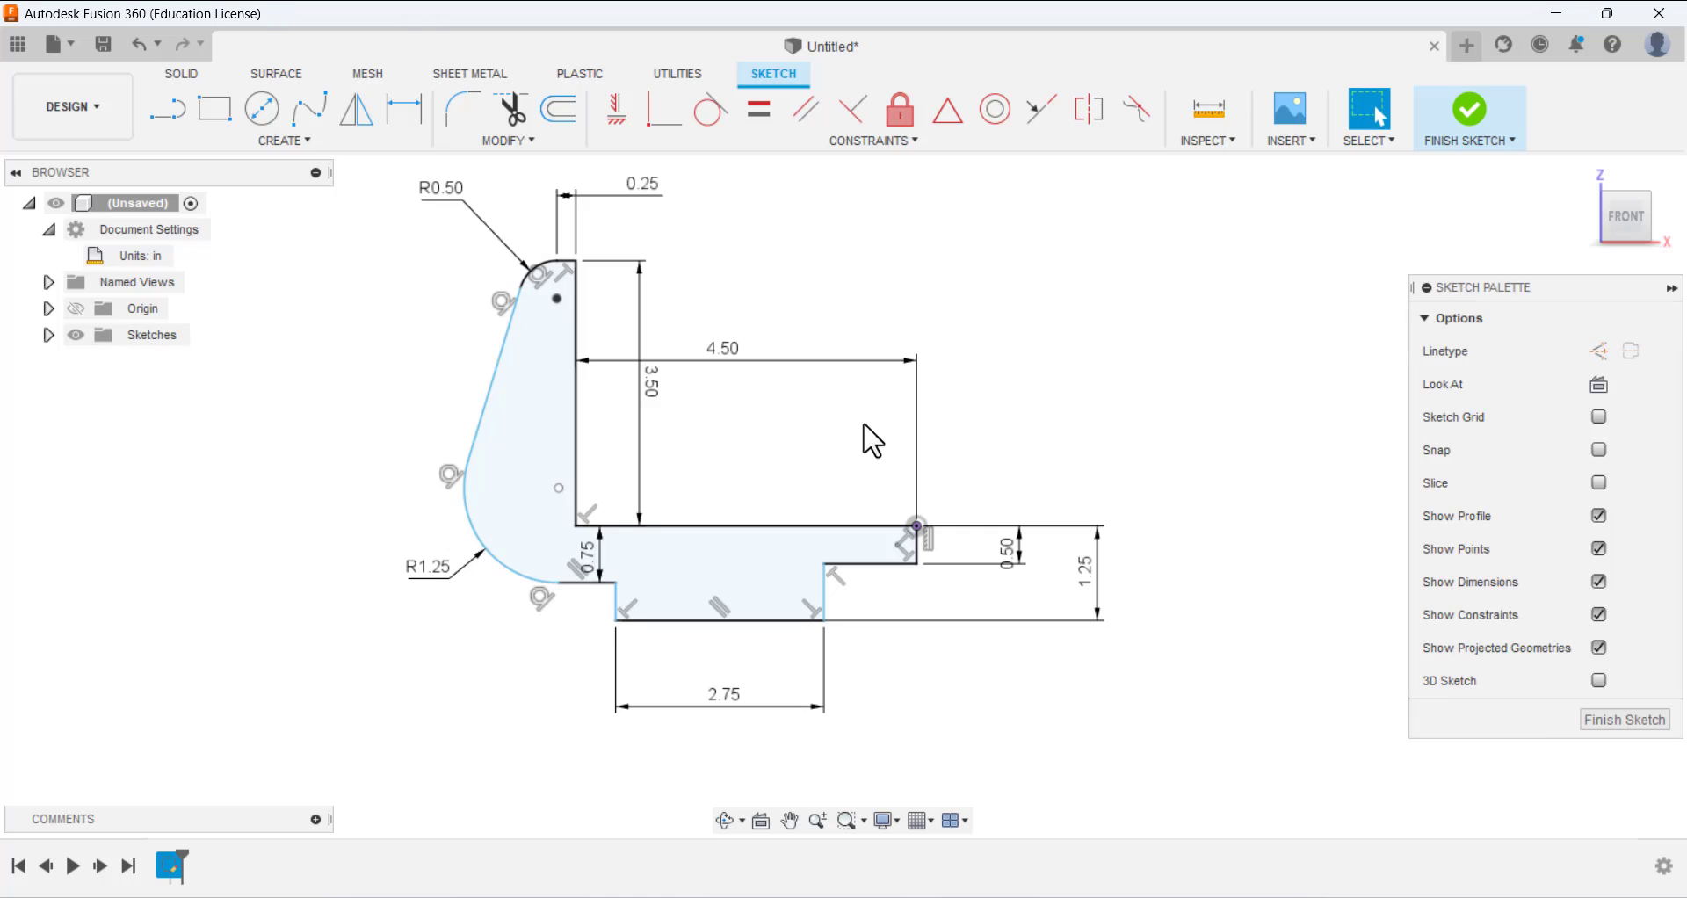
- Dimension the horizontal distance from the inner L corner to the upper corner of the lower-left step to 0.75 in
scroll(657, 538, "up", 5)
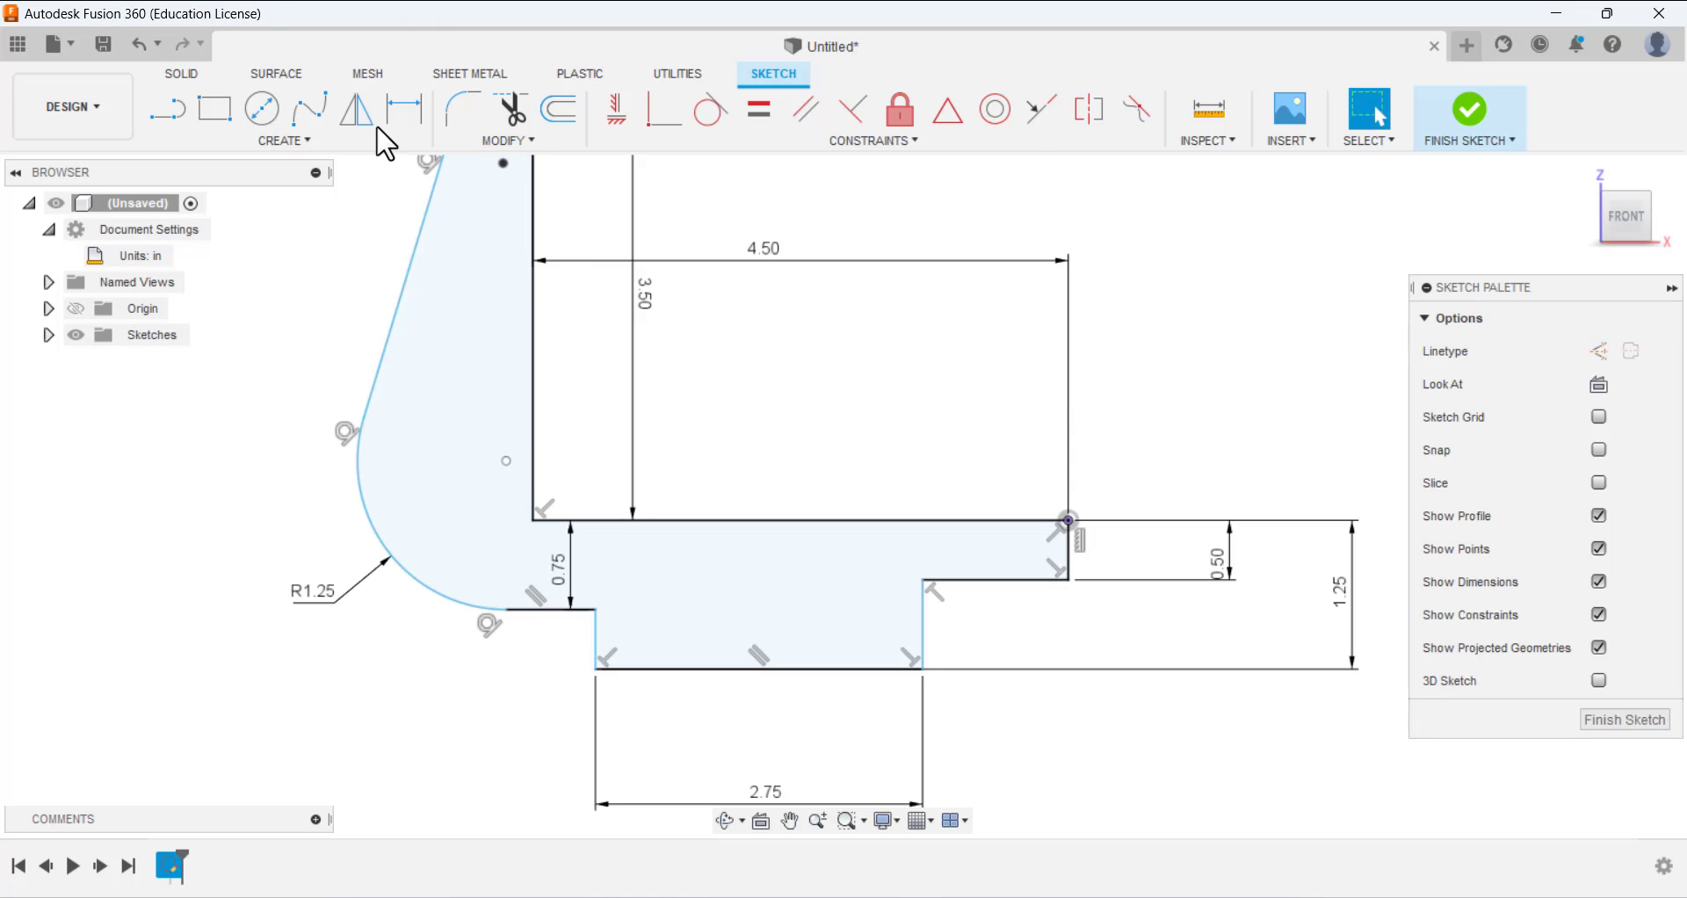
left_click(404, 108)
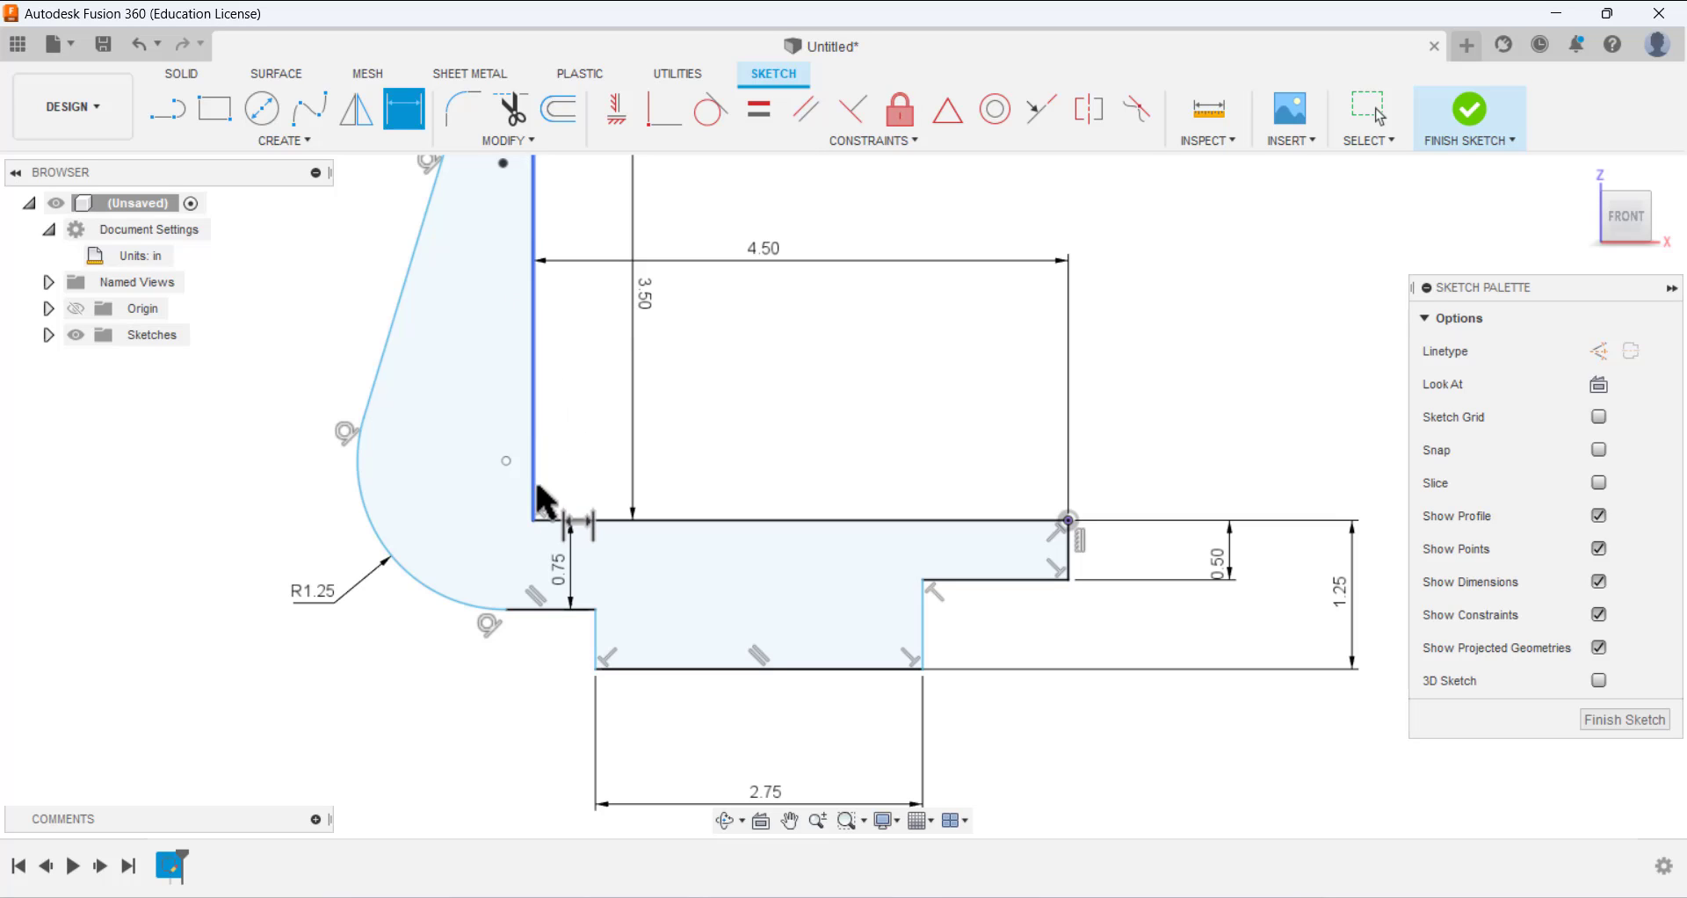
left_click(533, 520)
left_click(596, 608)
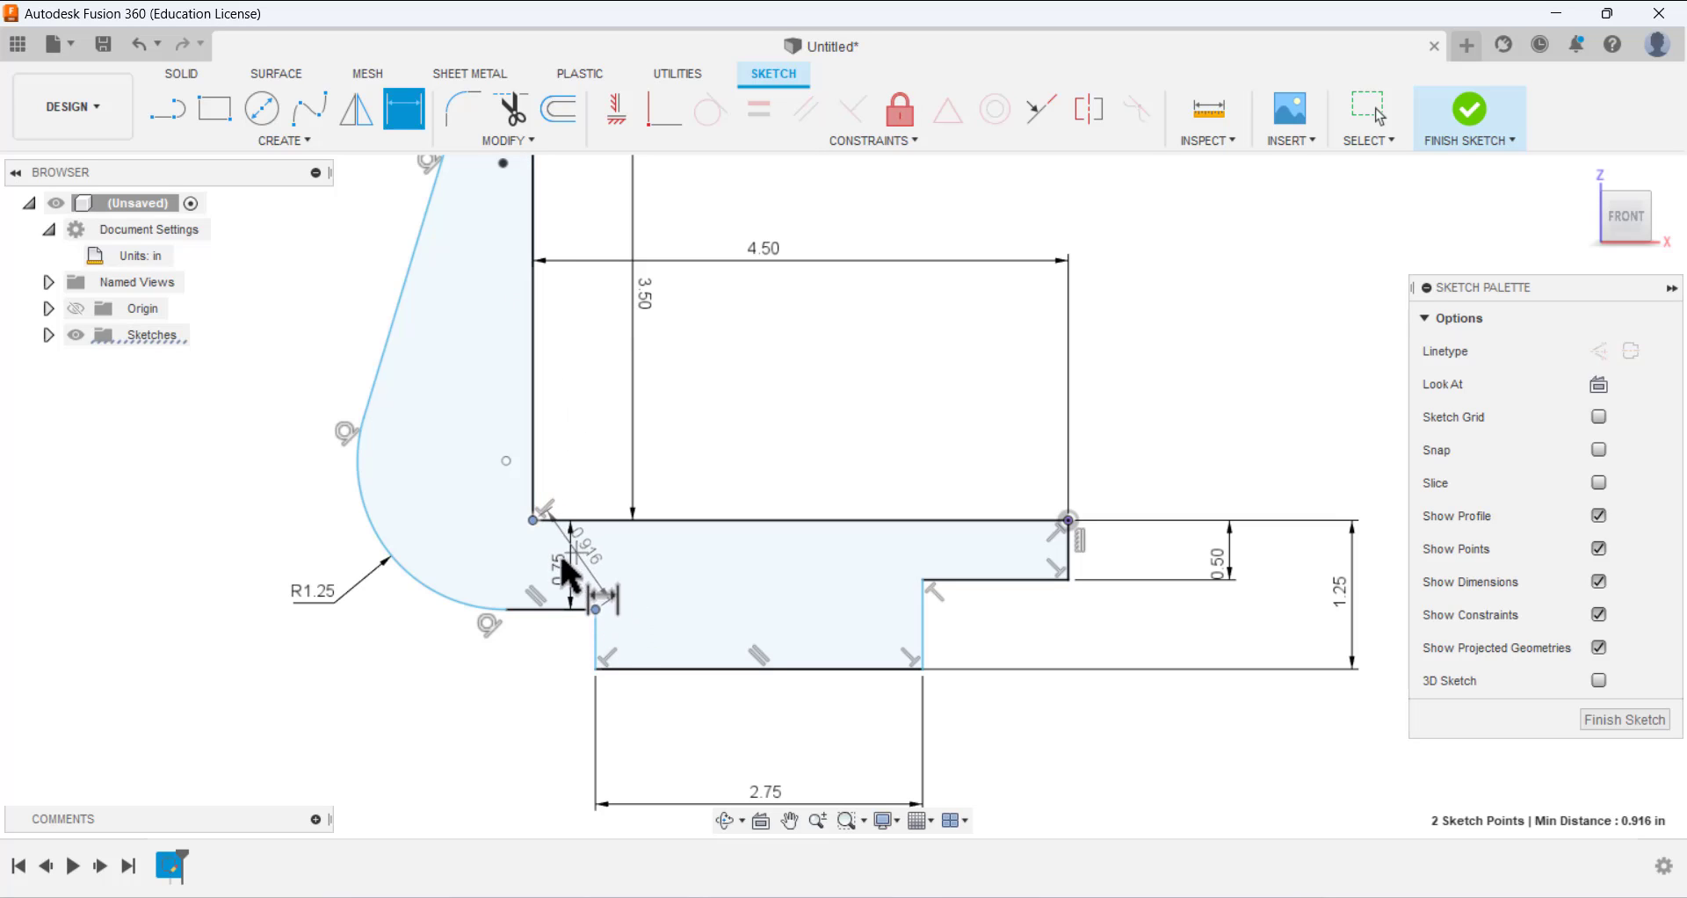
left_click(607, 461)
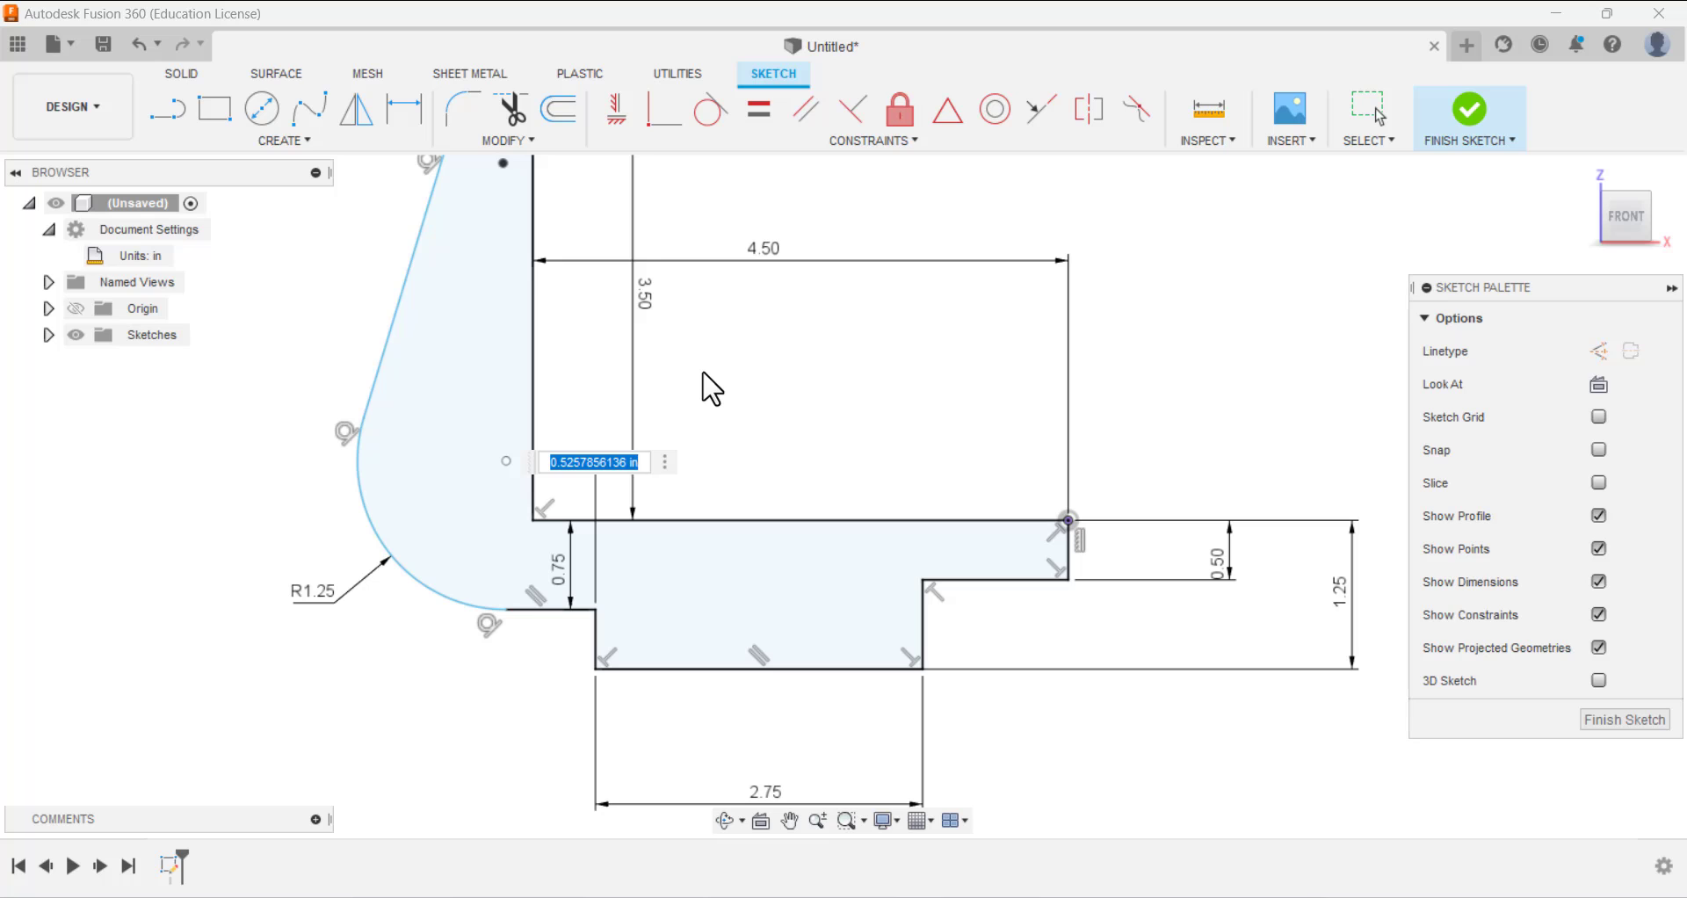
type("0.75")
key("Return")
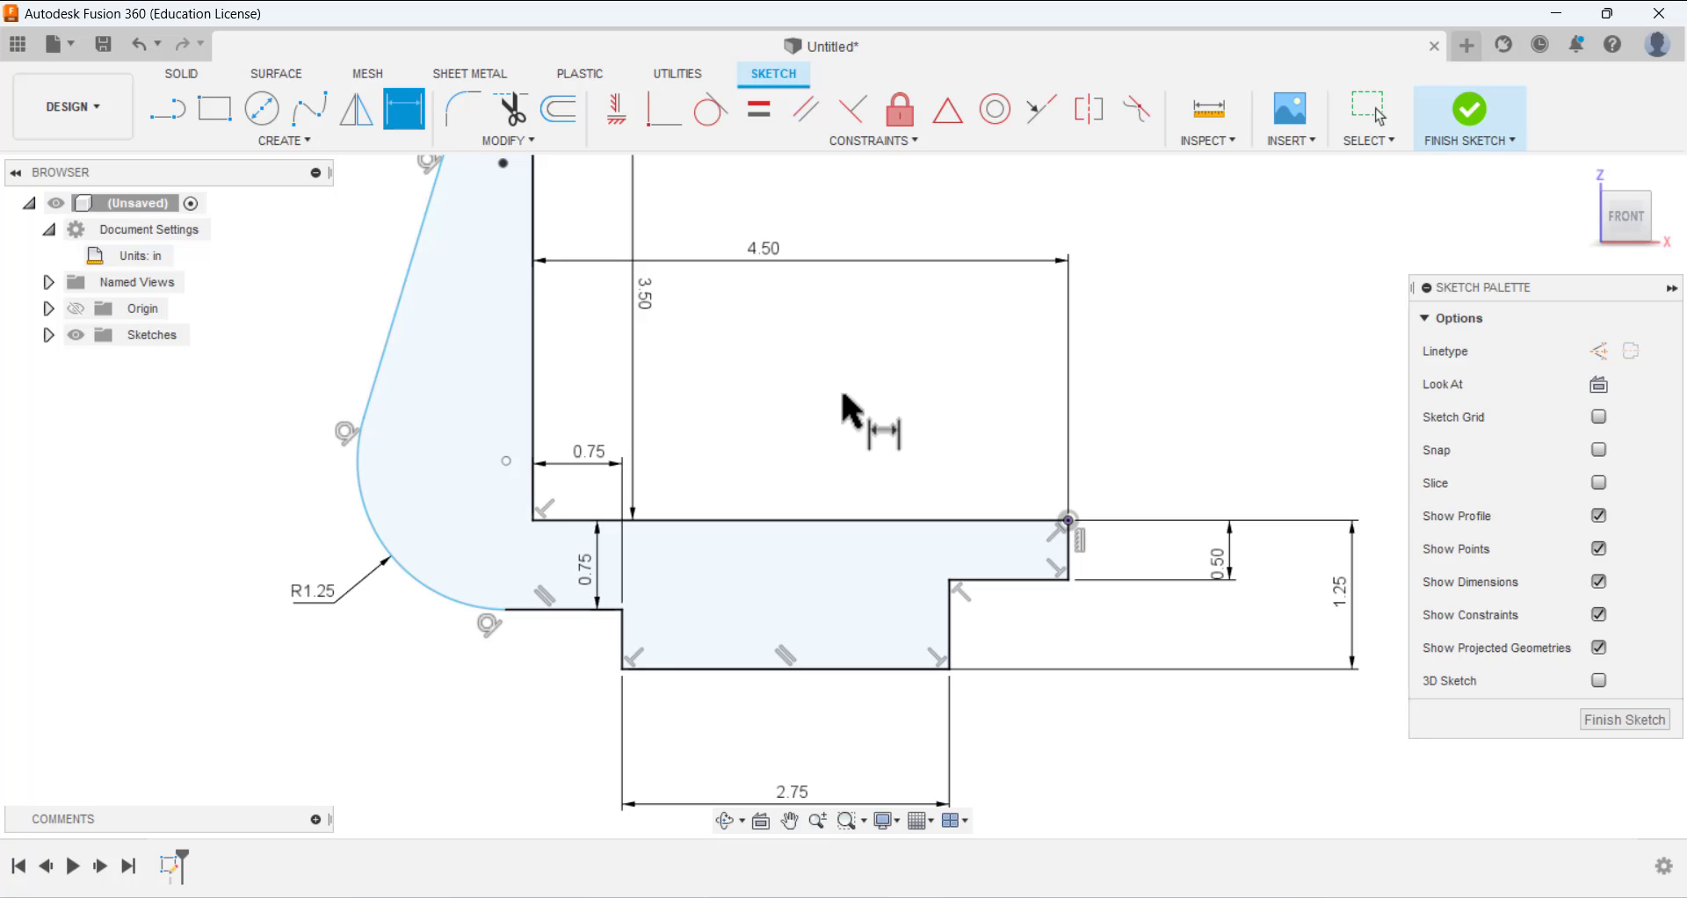
- Try moving the centre point of the 1.25 in fillet toward the tall inner vertical line and undo the move
scroll(847, 407, "up", 1)
scroll(826, 422, "down", 2)
scroll(682, 483, "down", 2)
scroll(622, 482, "up", 3)
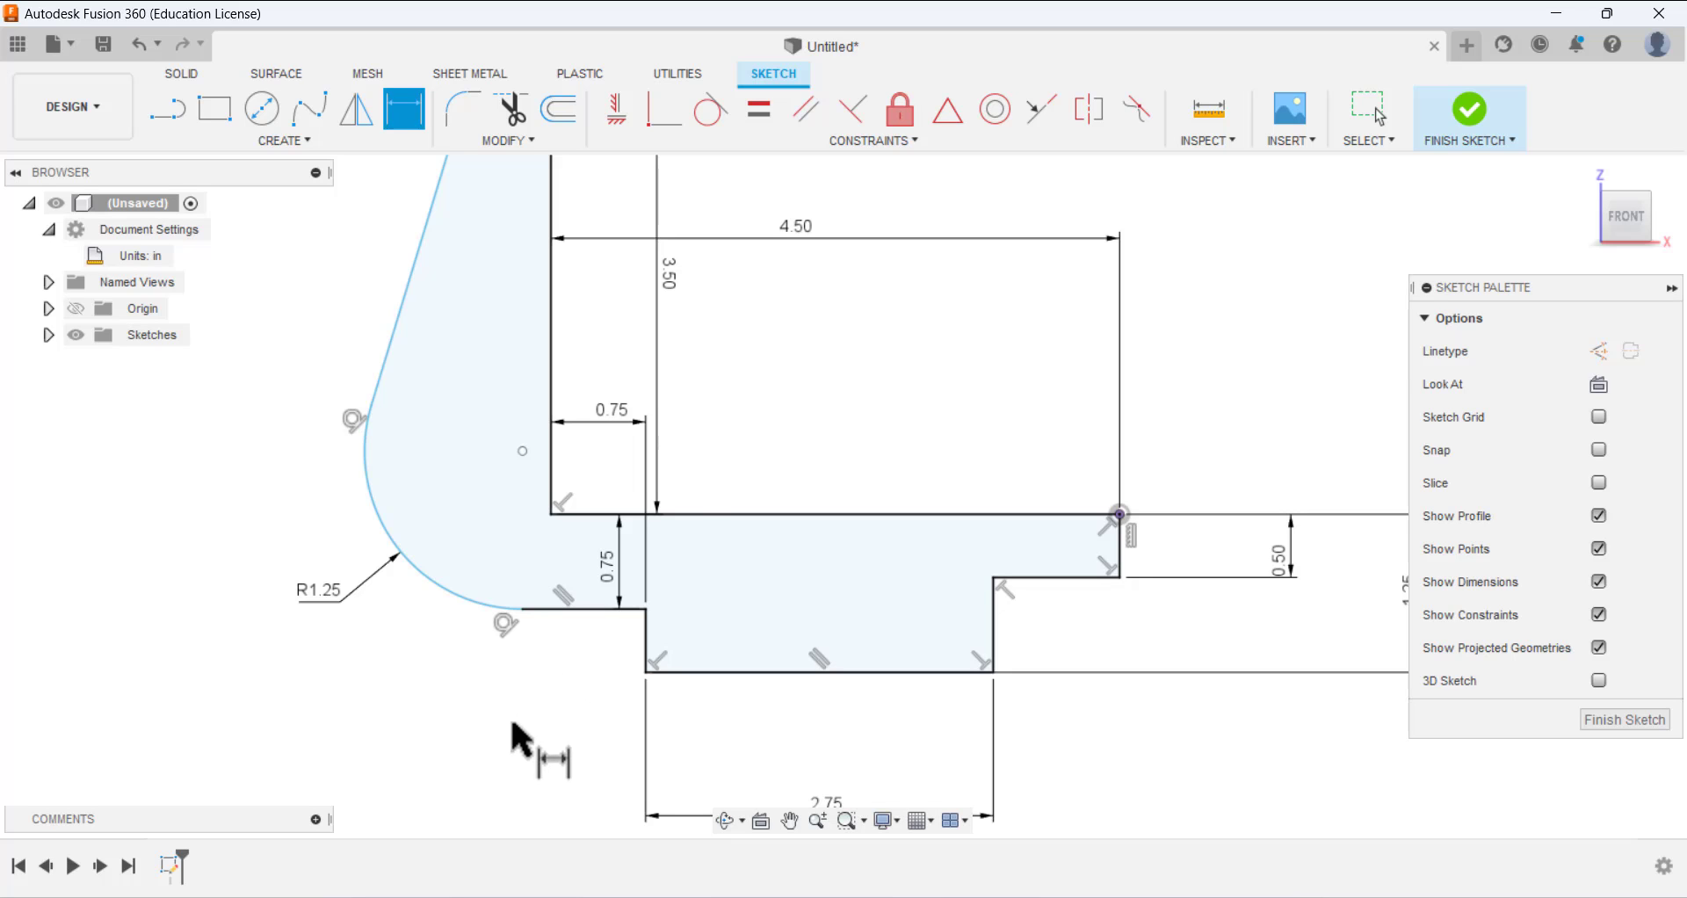
scroll(545, 703, "up", 4)
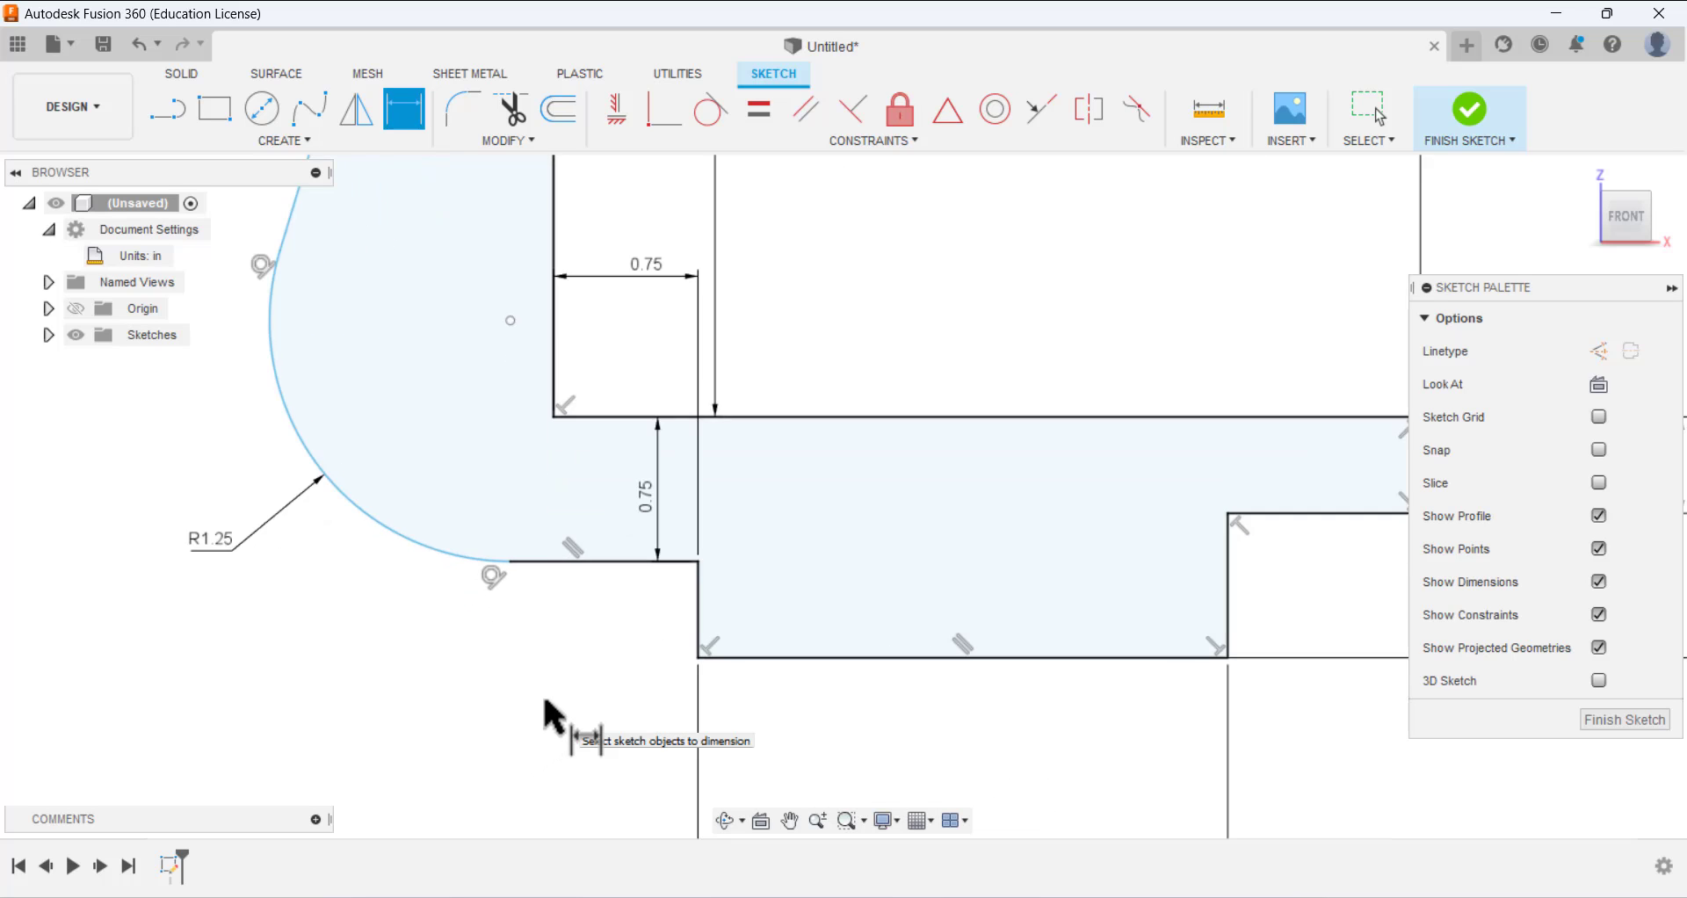
scroll(545, 703, "down", 3)
scroll(525, 609, "down", 3)
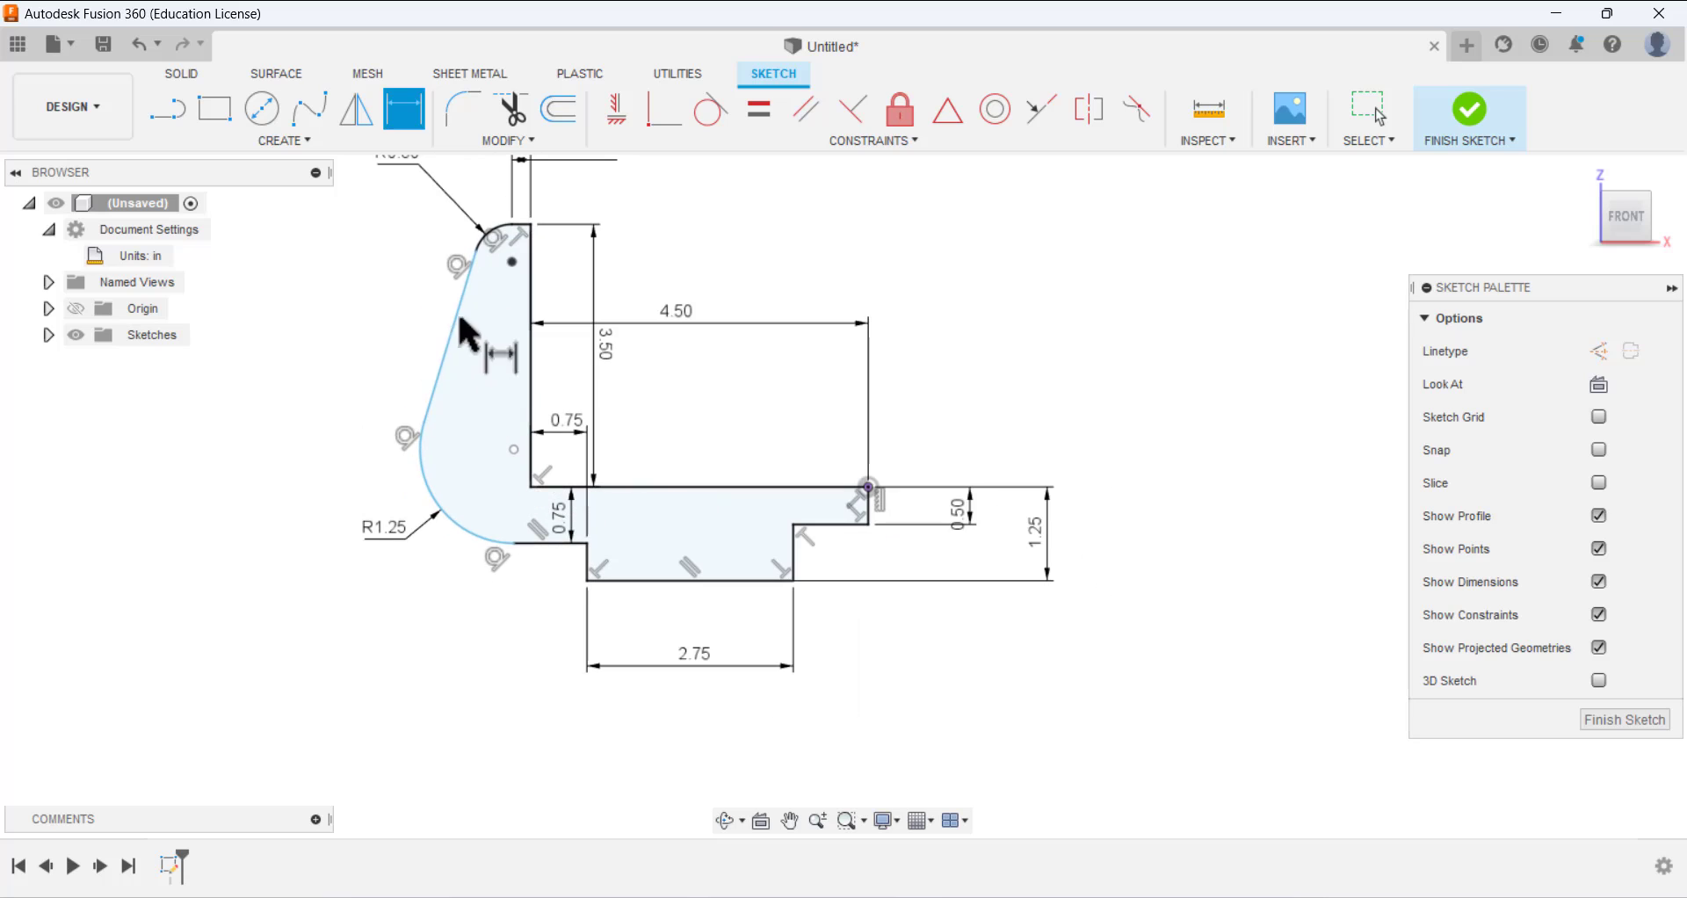
left_click(1375, 108)
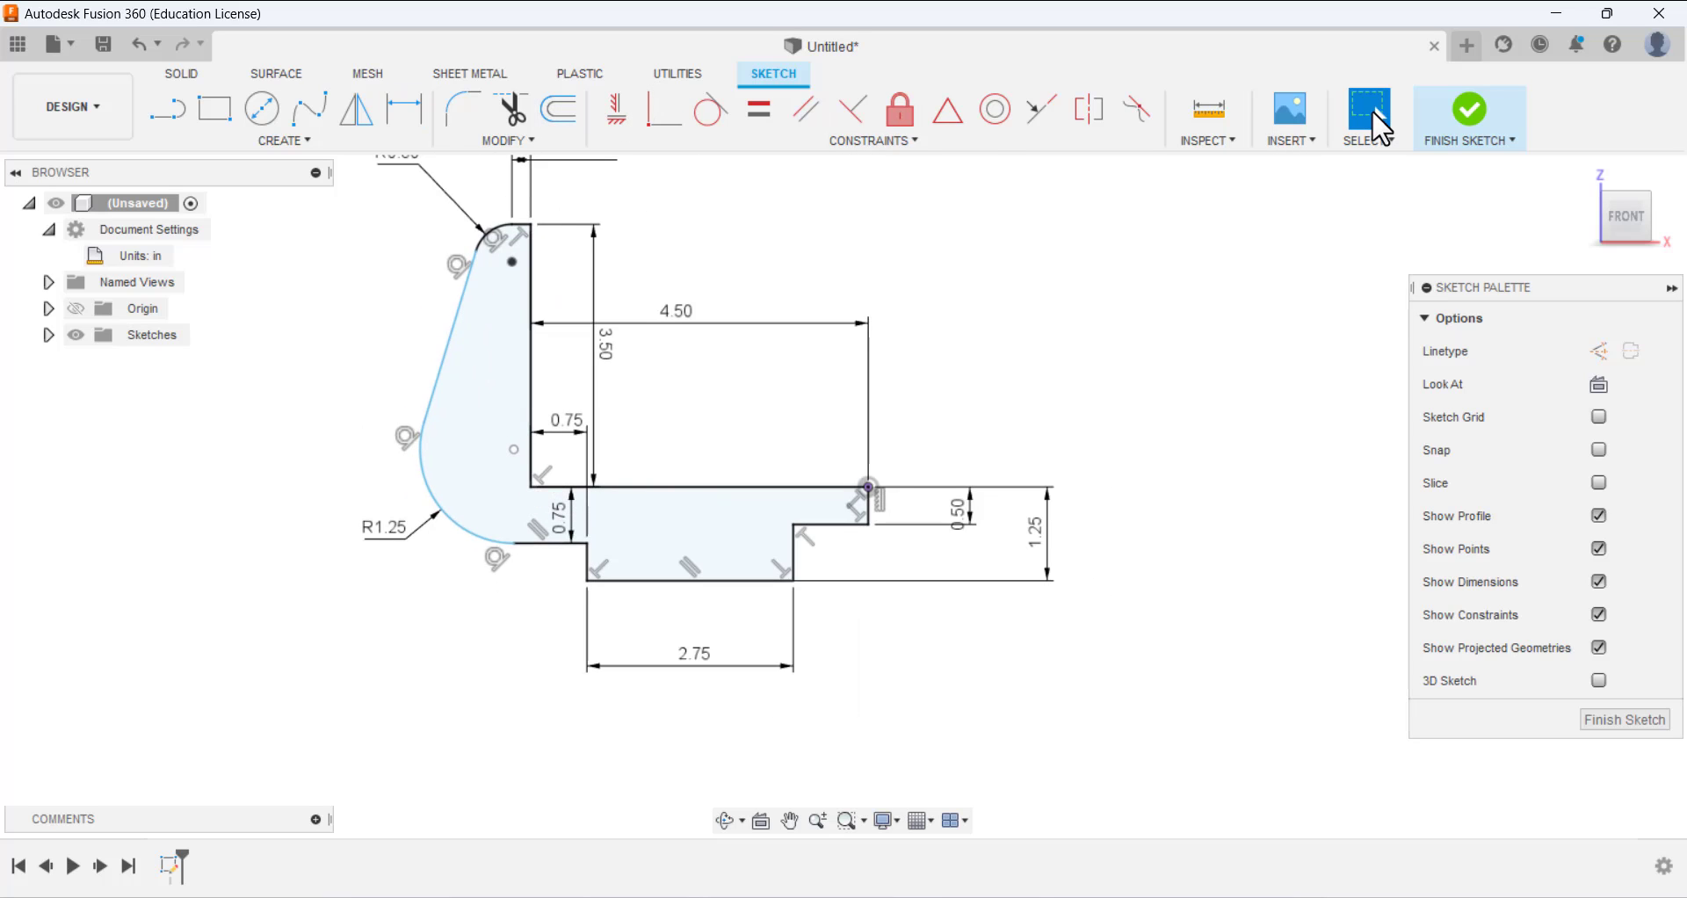
left_click_drag(509, 450, 533, 491)
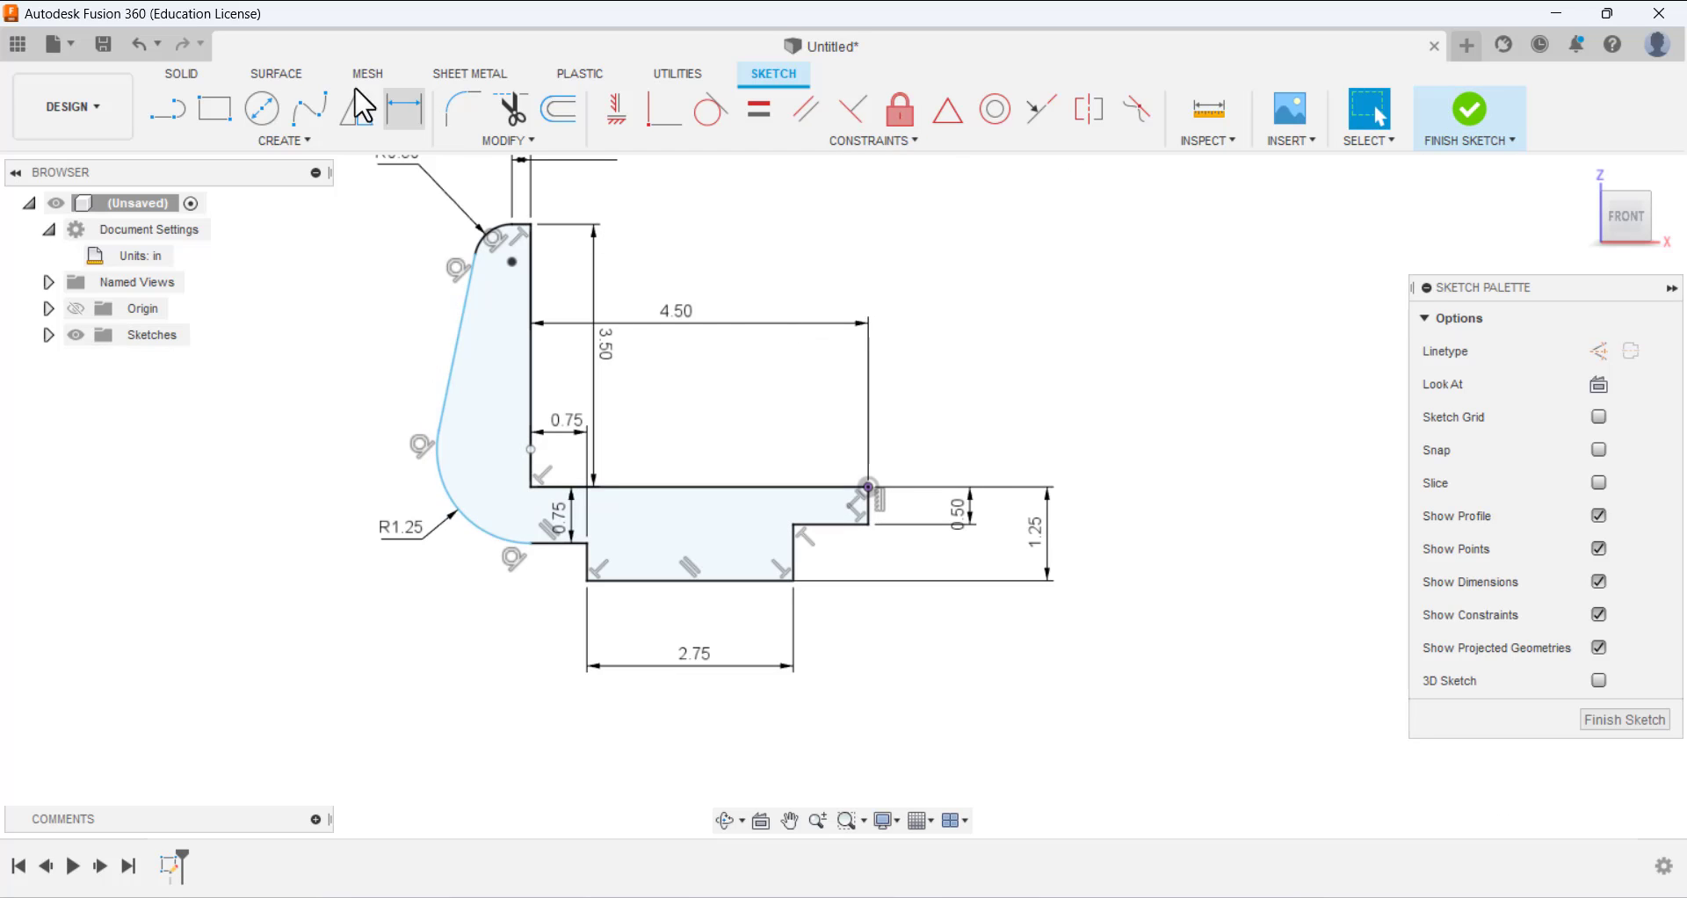
left_click(138, 44)
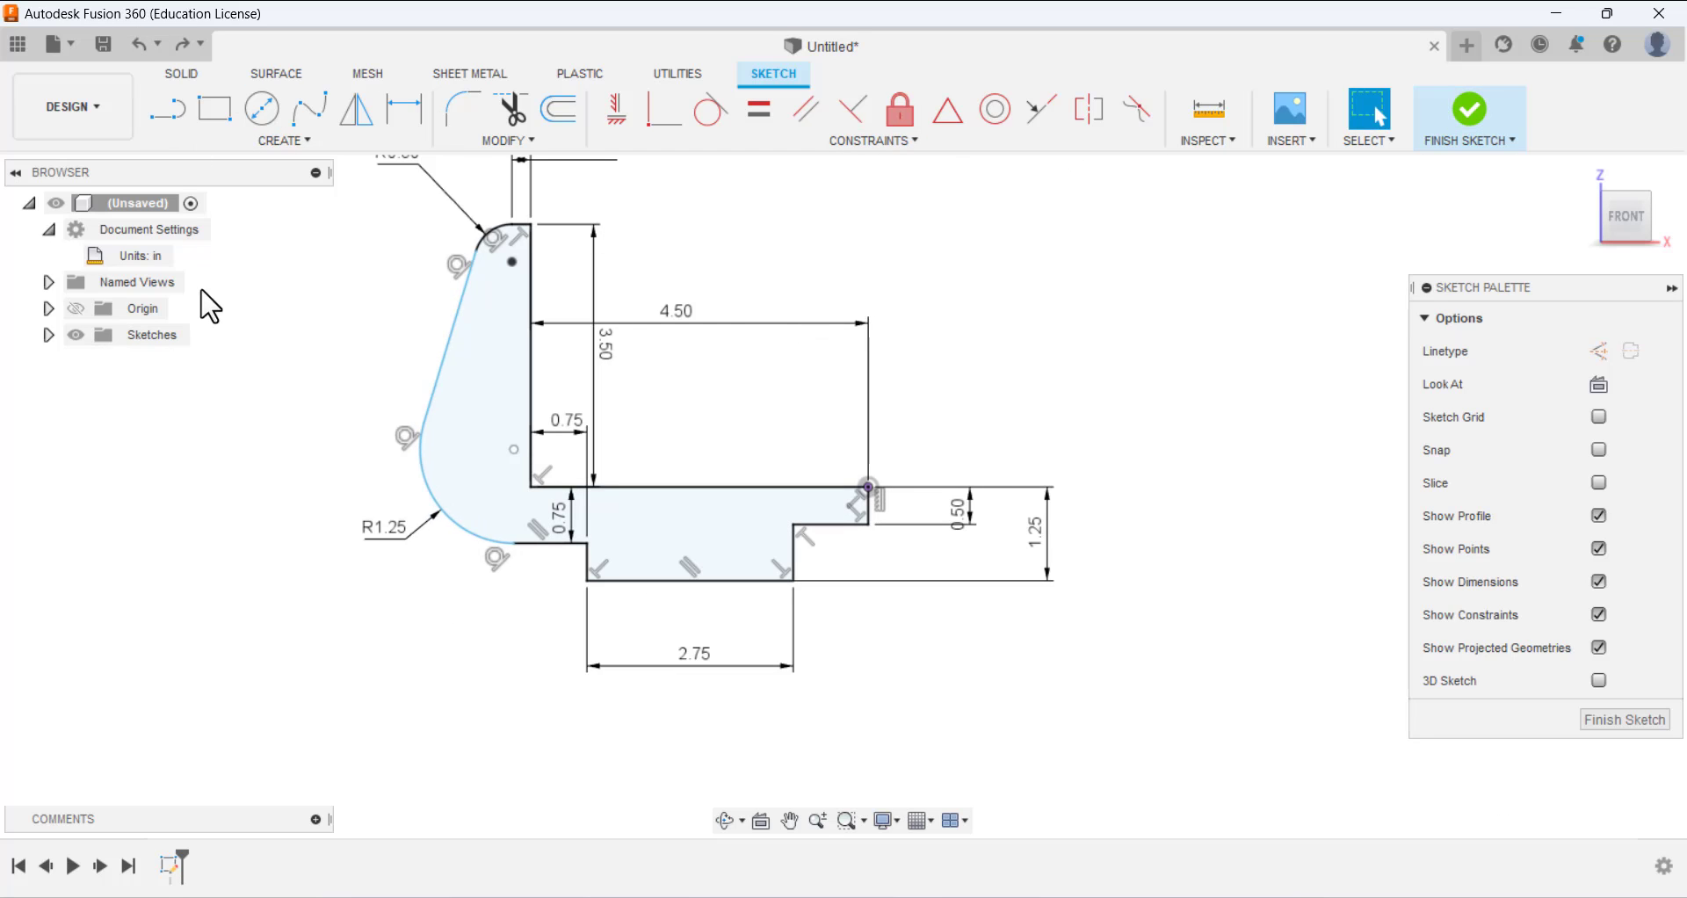
- Make the 1.25 in fillet's centre point coincident with the tall inner vertical line and finish the sketch
left_click(670, 123)
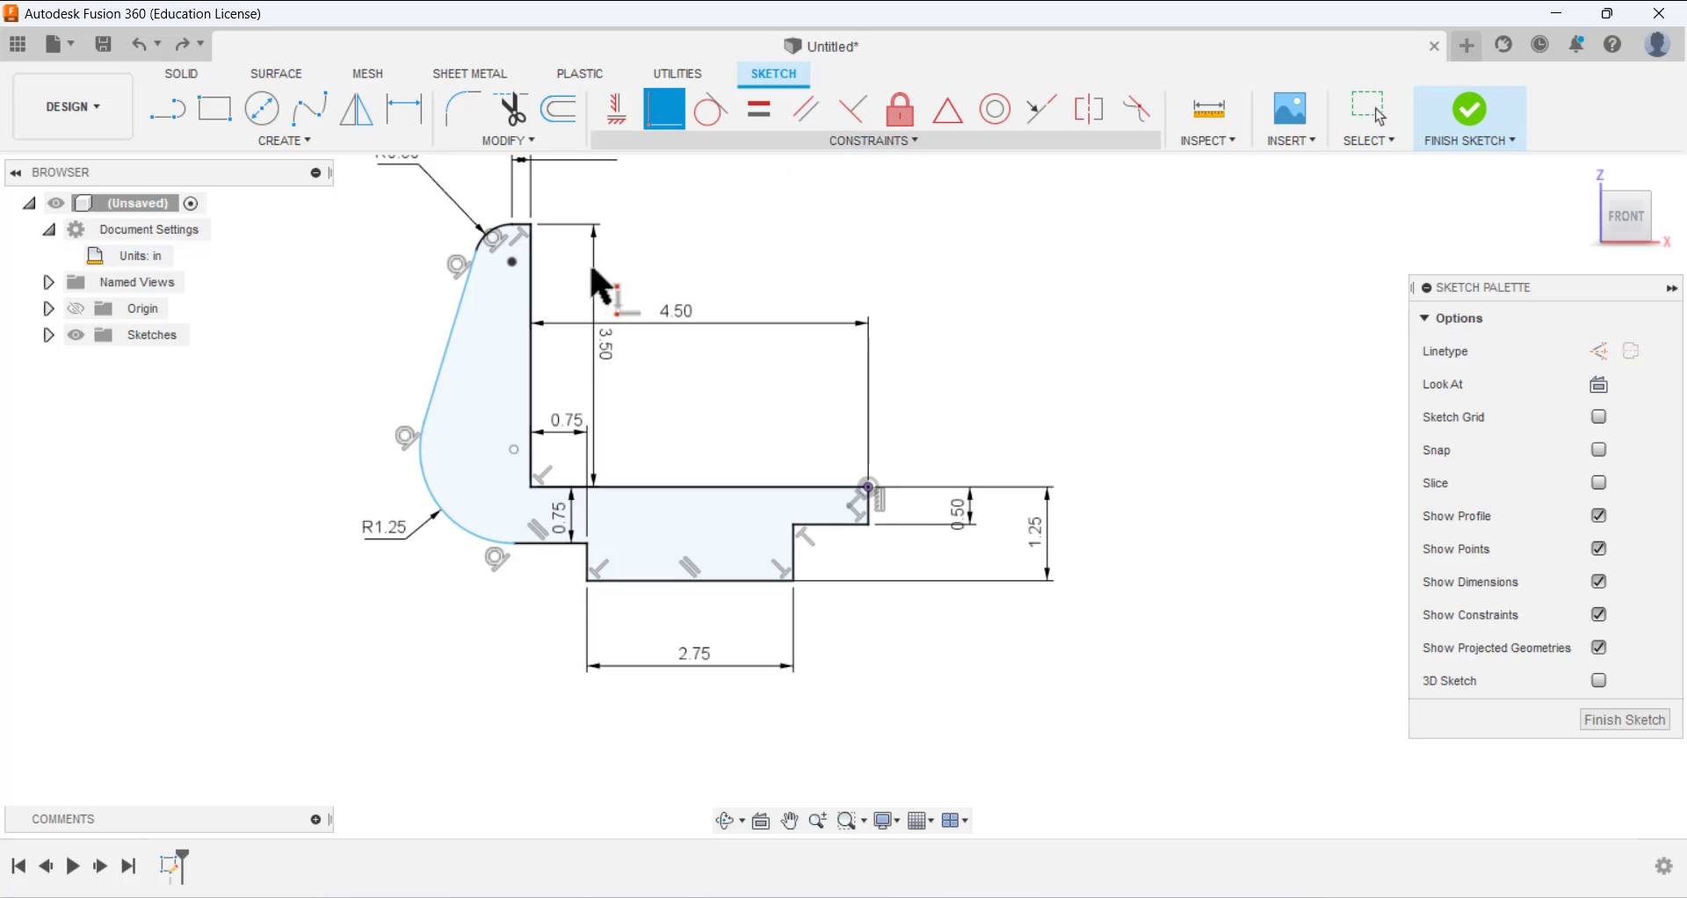
left_click(515, 450)
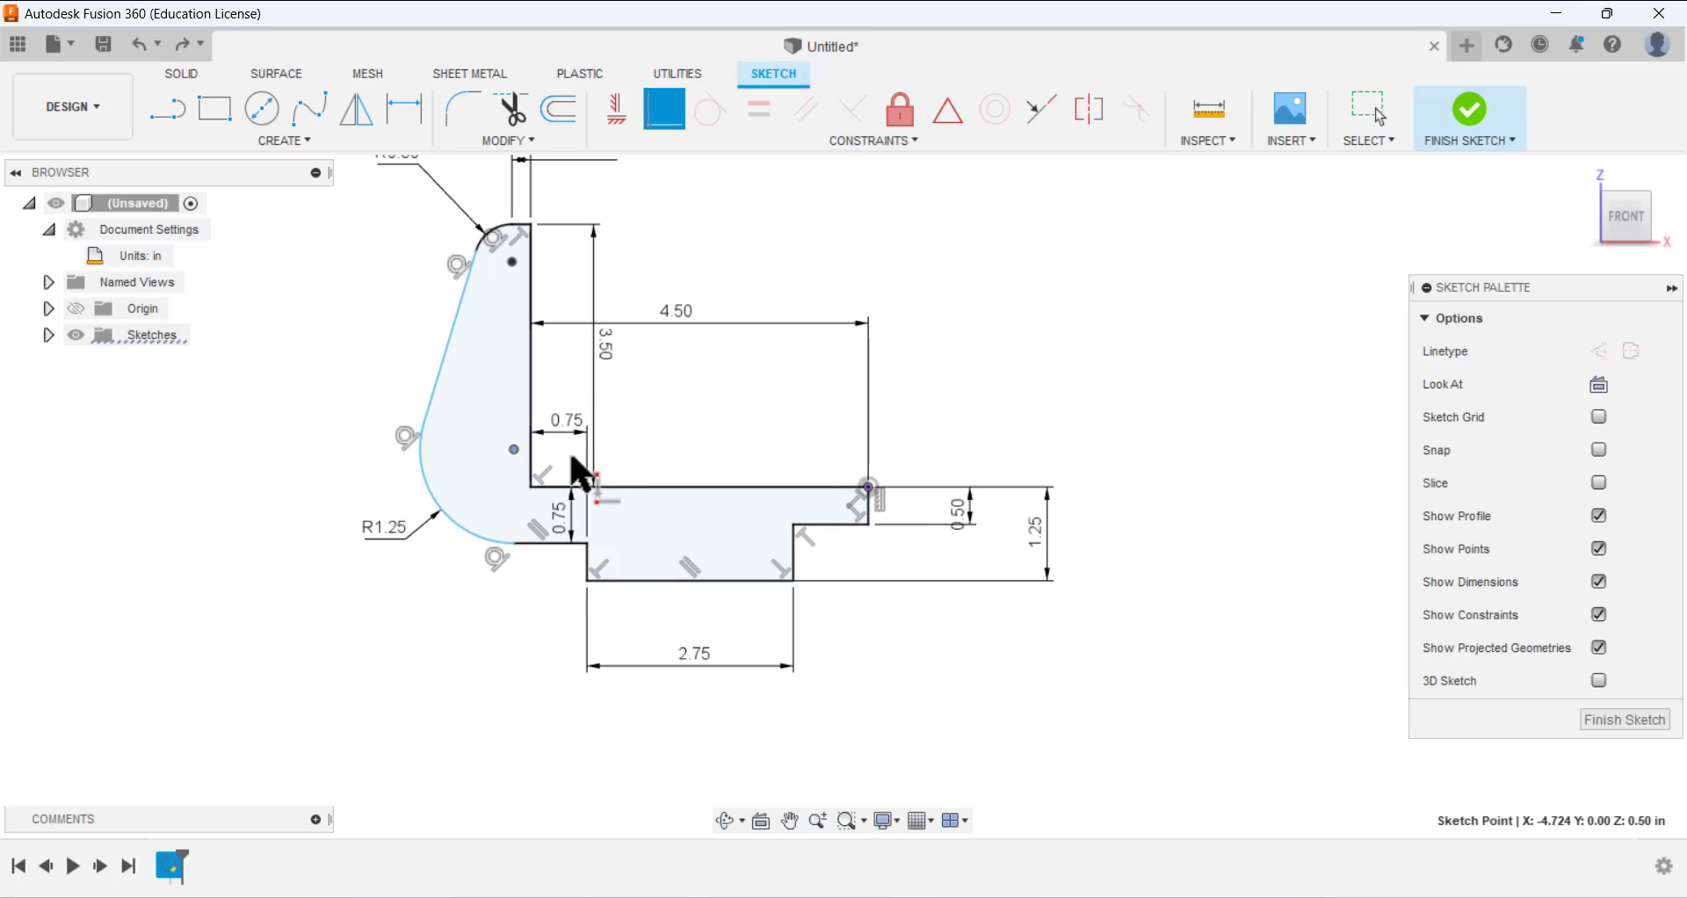
left_click(533, 411)
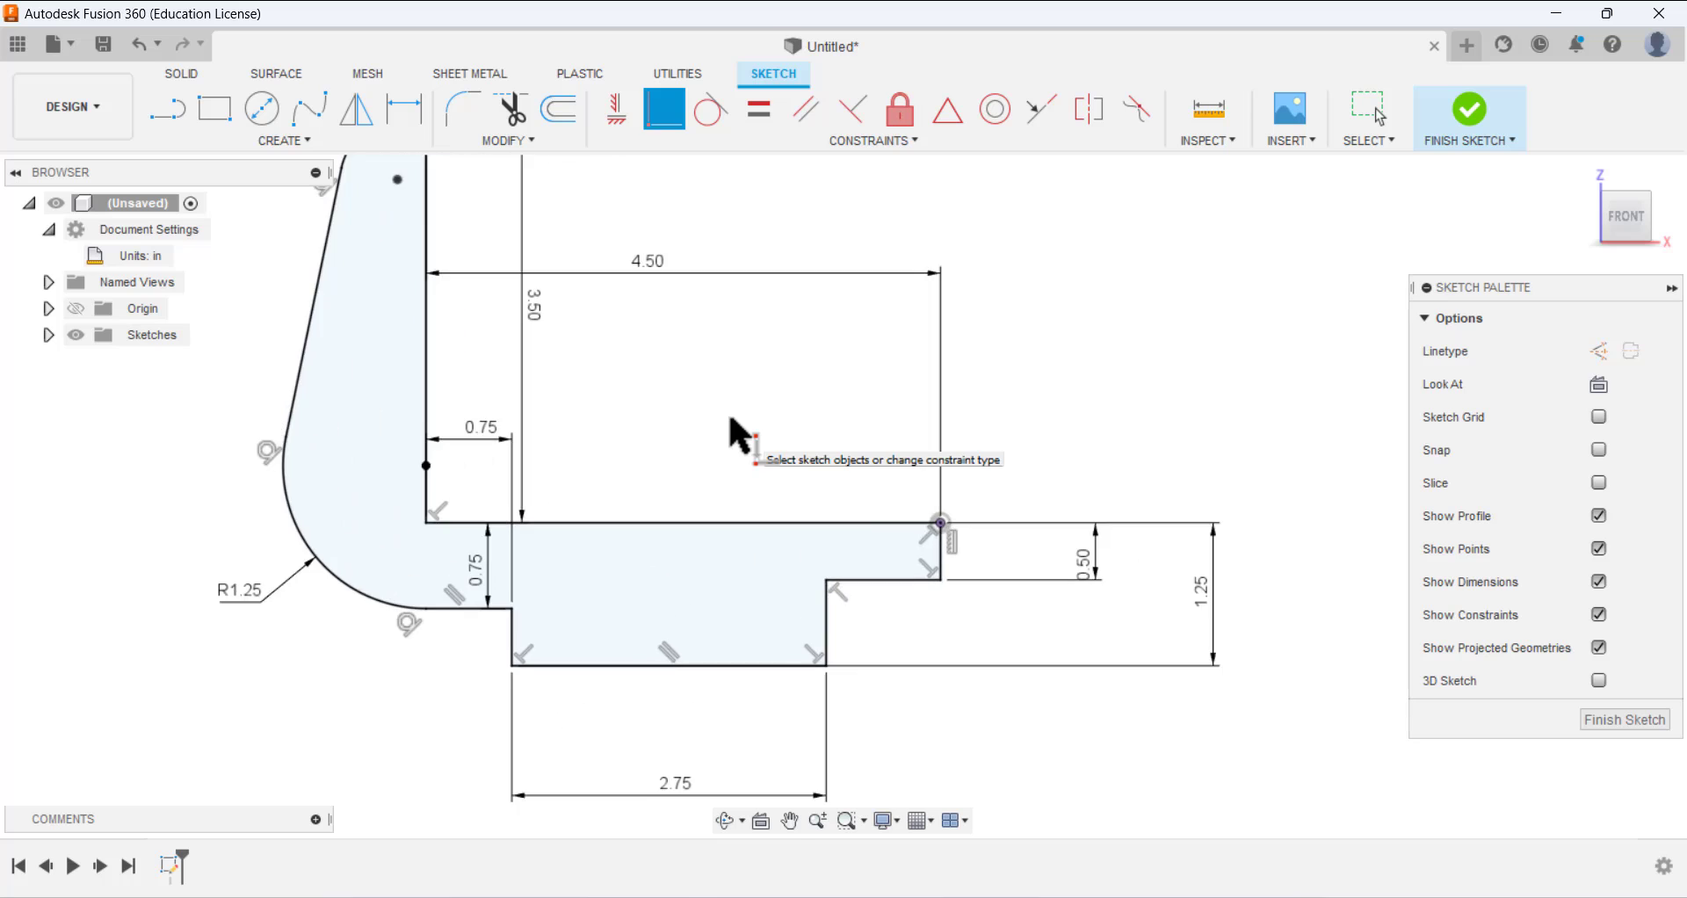
scroll(730, 411, "down", 3)
scroll(546, 209, "up", 3)
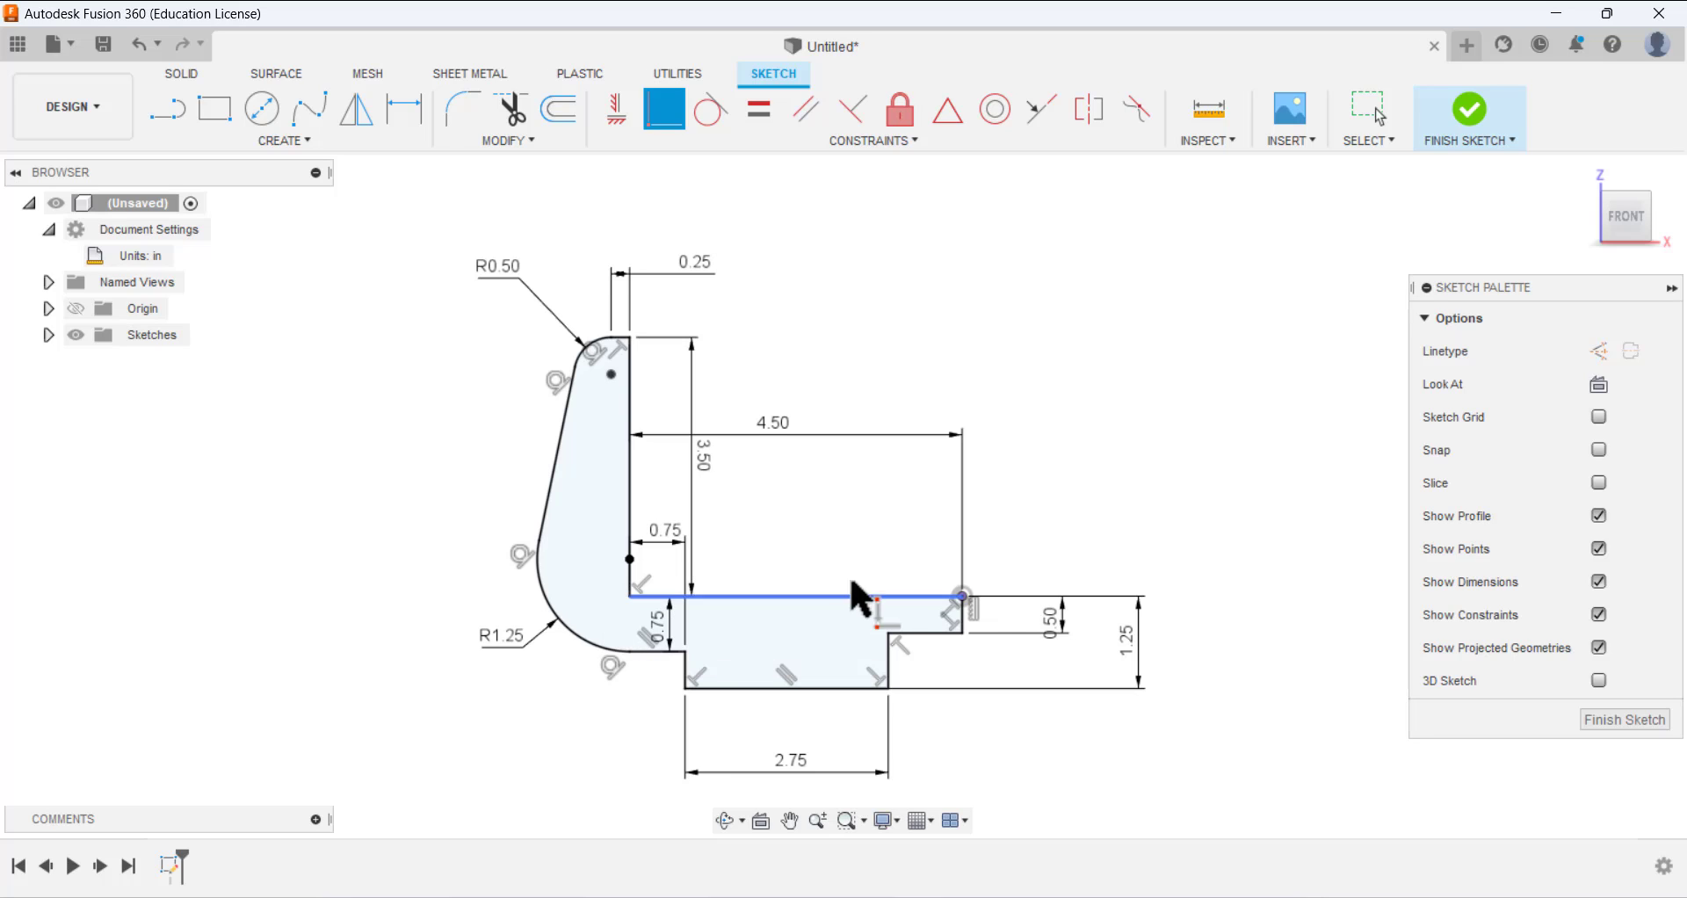
left_click(1616, 725)
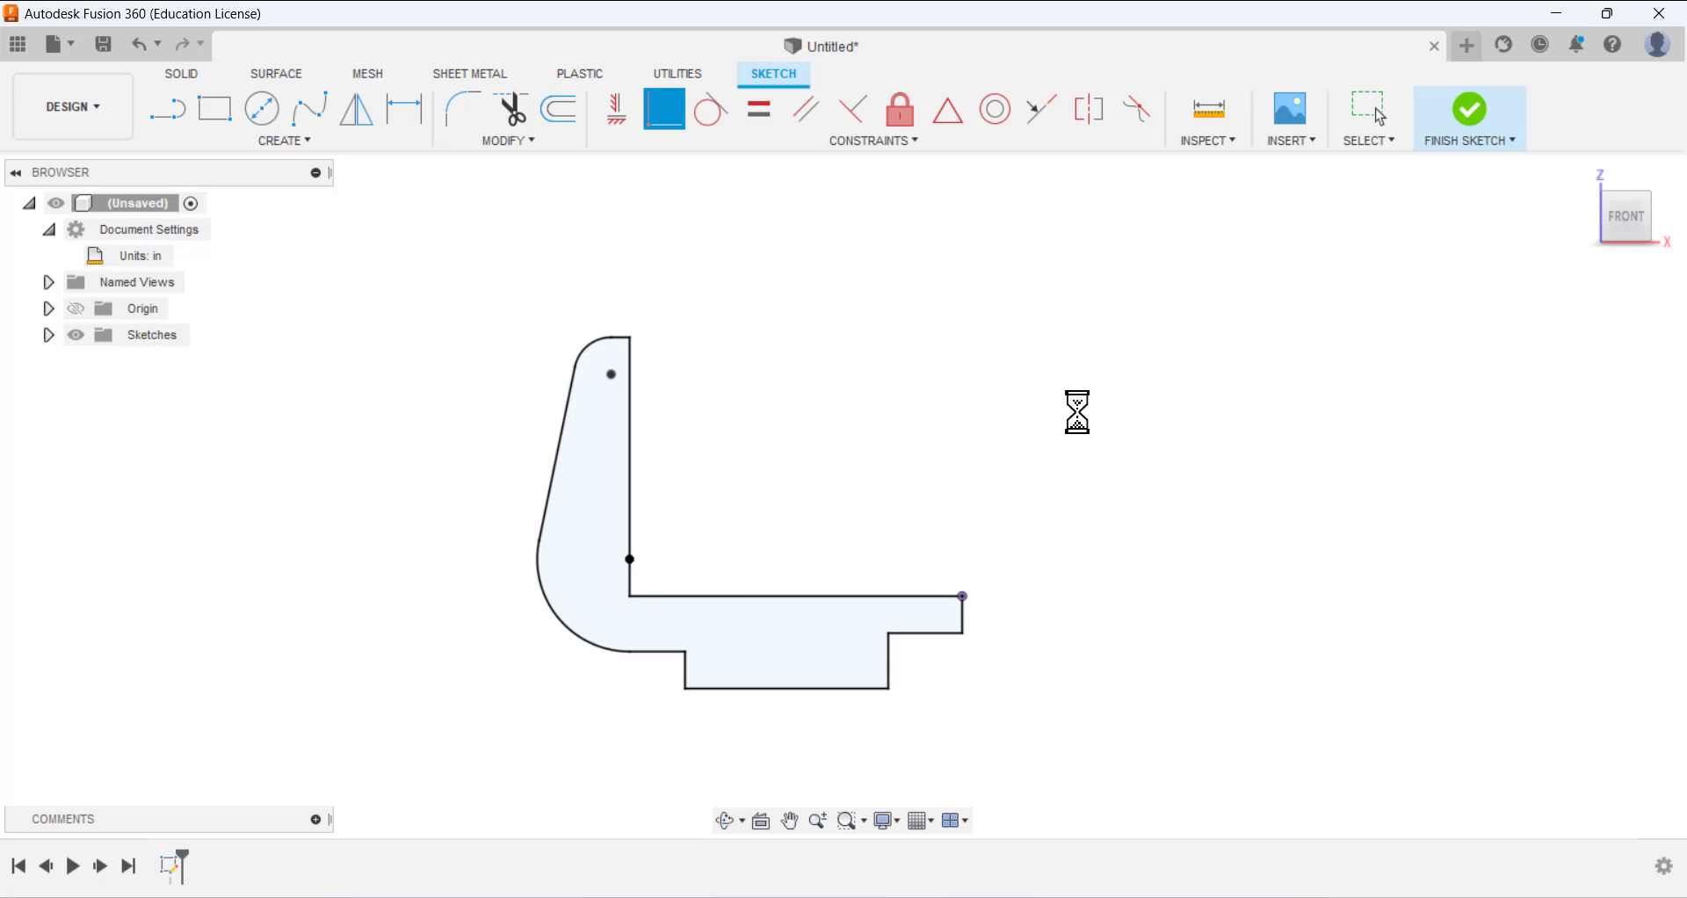
- Extrude the closed profile 3 in to one side, toward the back, as a new body
mouse_move(1052, 413)
middle_mouse_down("shift")
mouse_move(1078, 403)
mouse_move(836, 531)
mouse_move(998, 444)
mouse_move(918, 519)
middle_mouse_up("shift")
left_click(1582, 175)
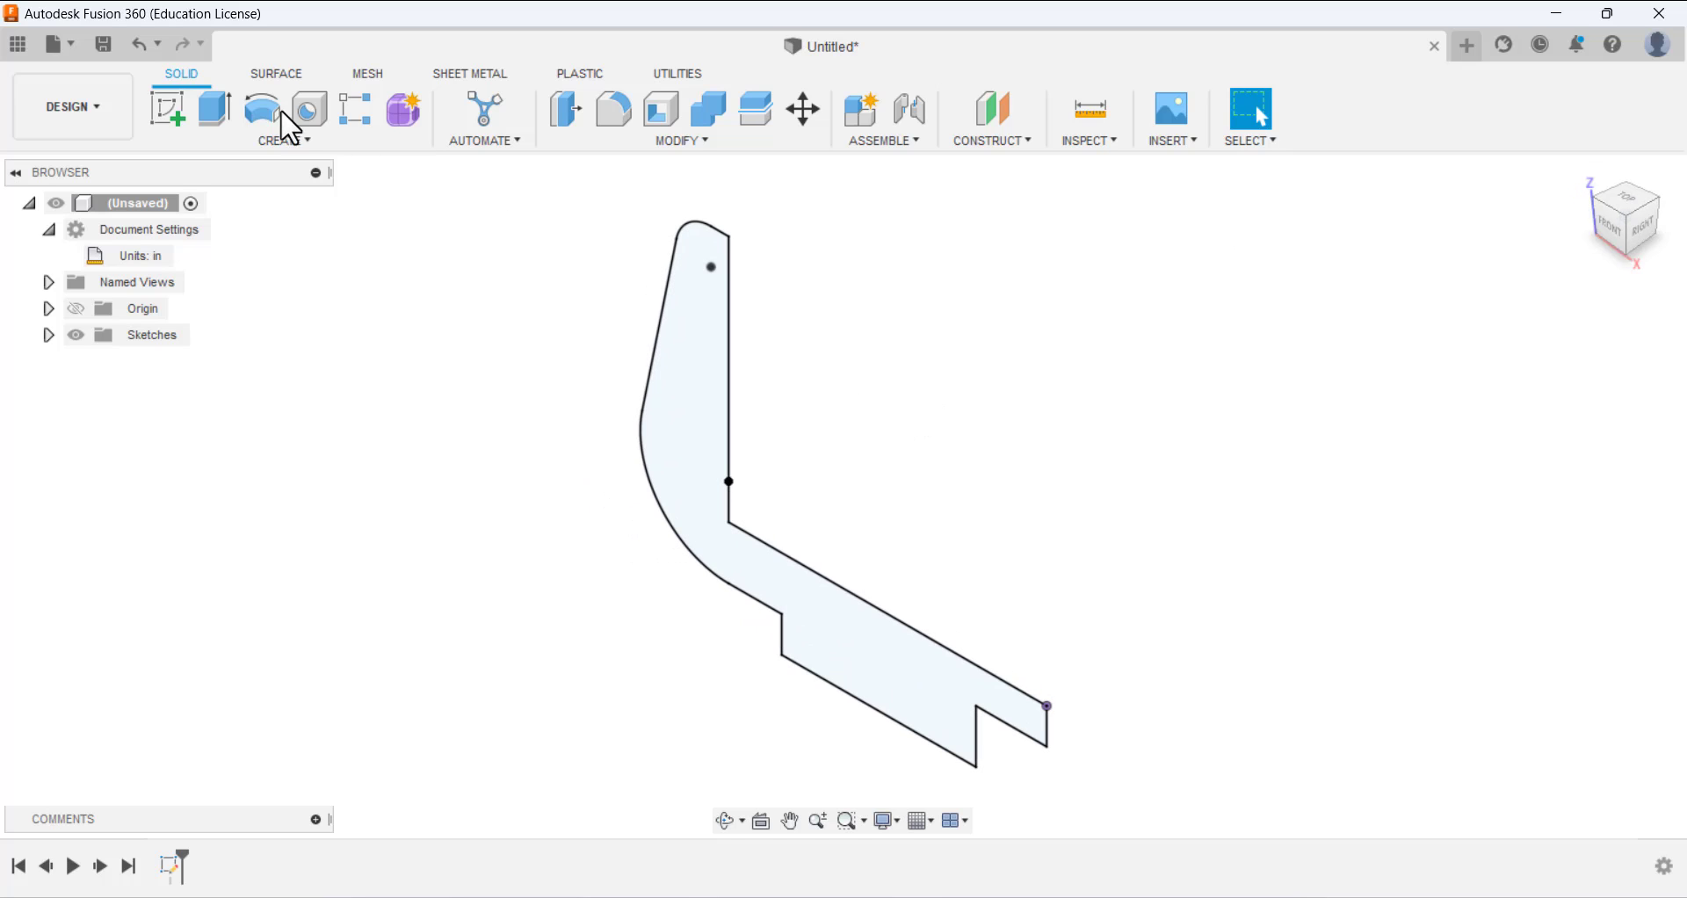
left_click(222, 112)
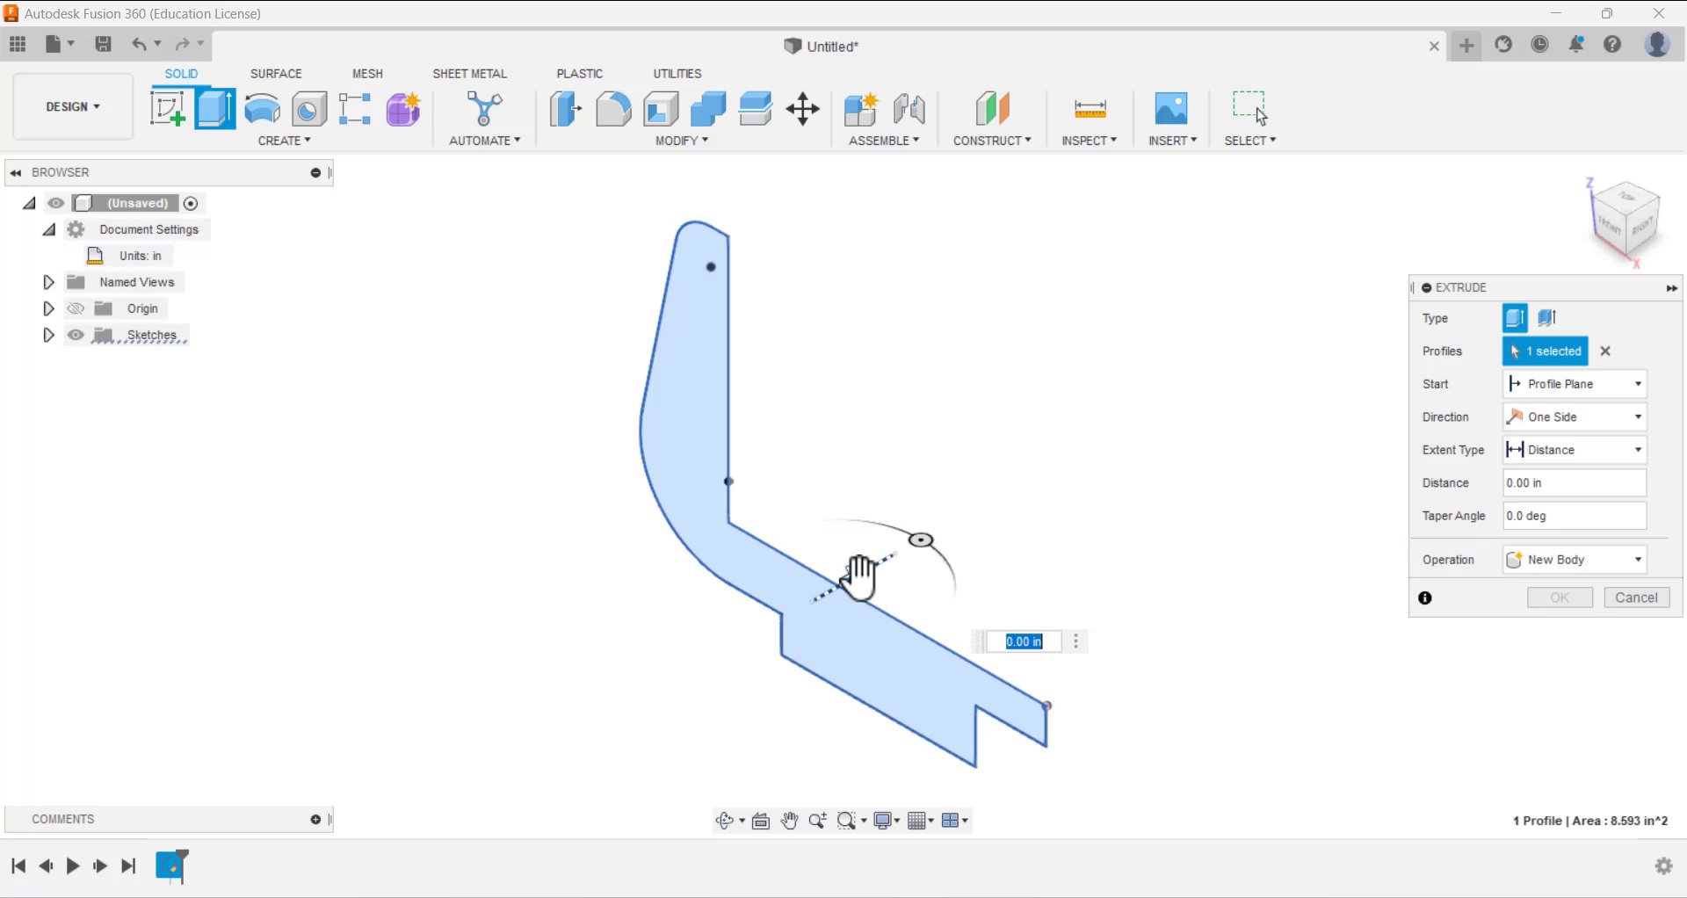
left_click_drag(862, 577, 1074, 444)
scroll(783, 497, "down", 3)
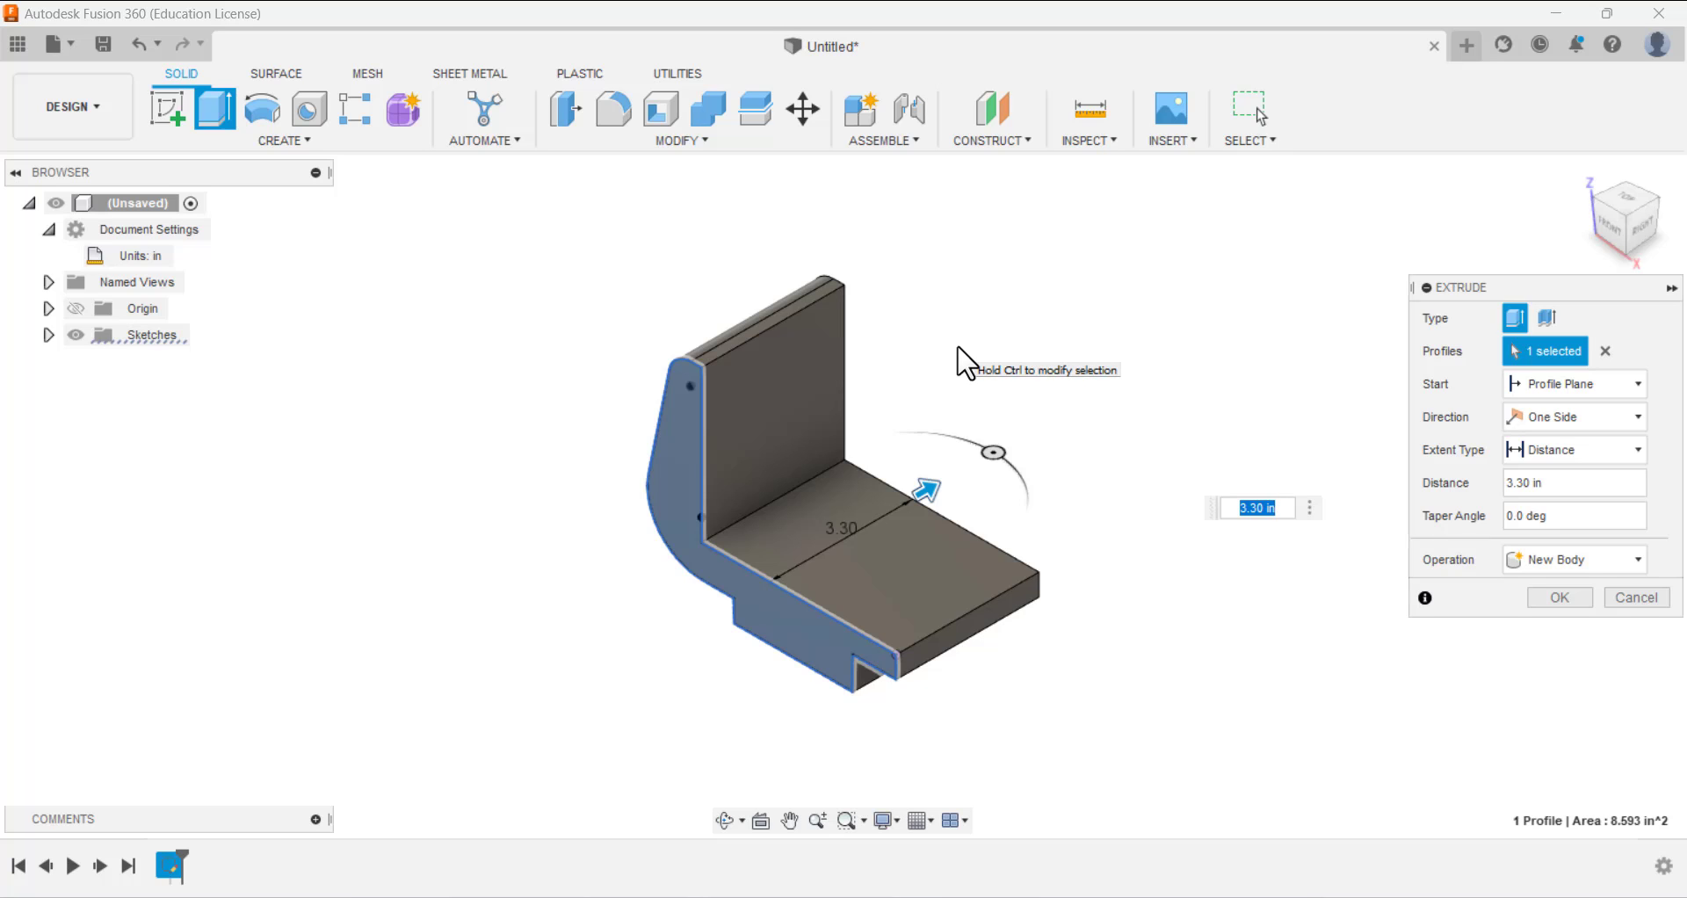
type("3")
key("Return")
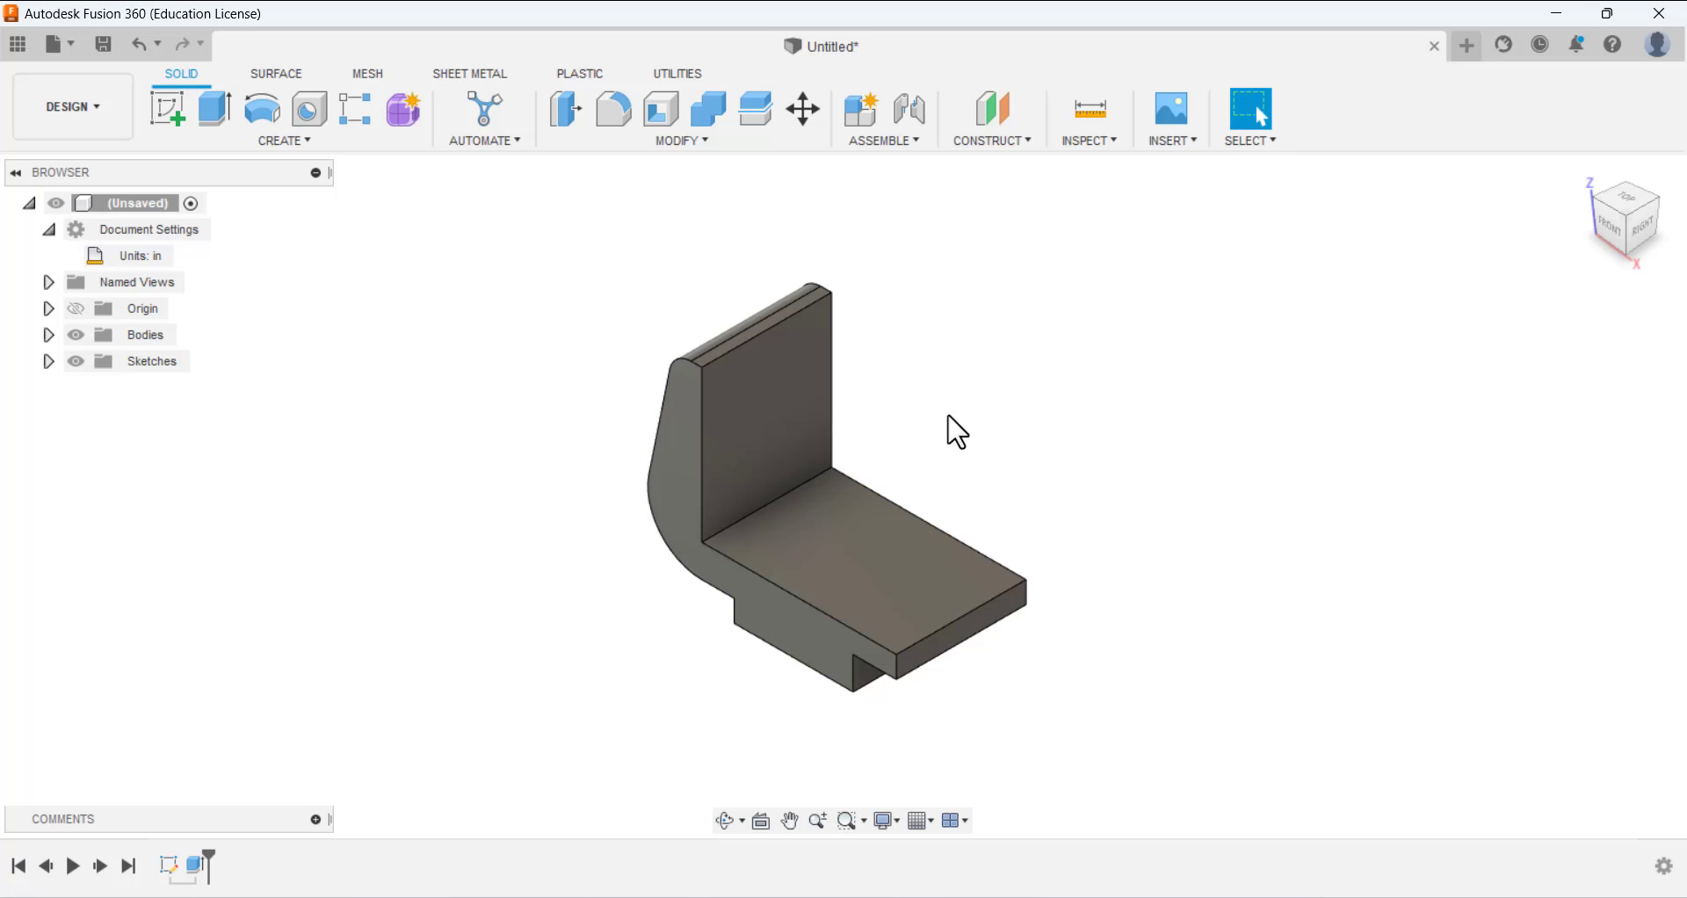
- Reopen the extrusion feature to review its settings and accept them
right_click(204, 862)
left_click(264, 643)
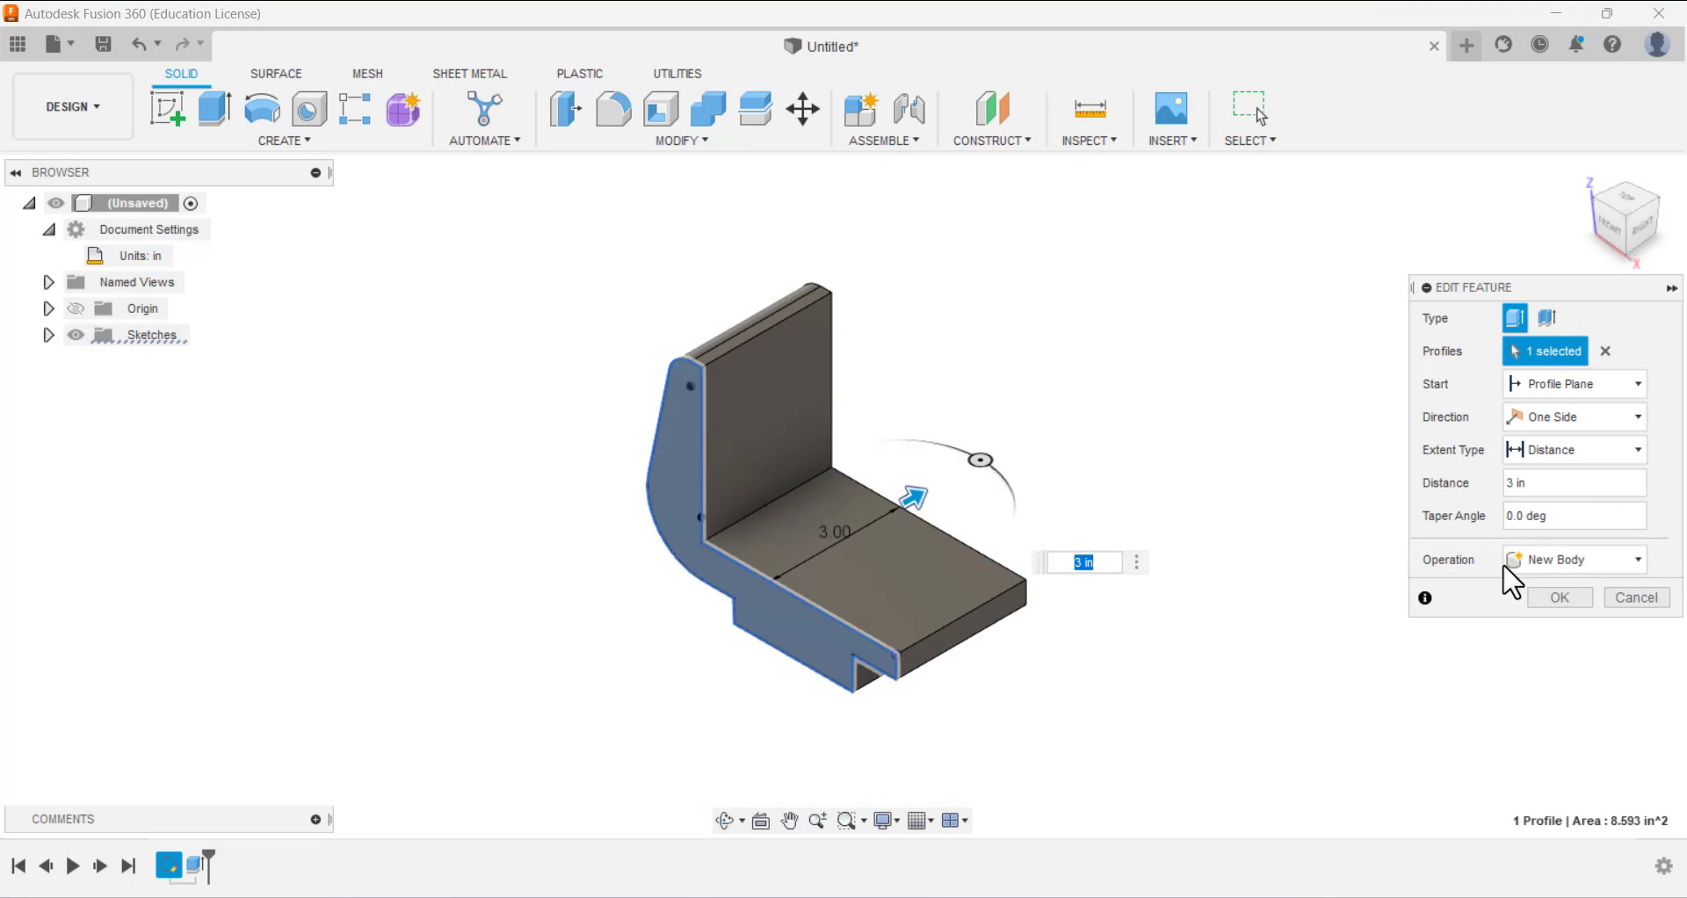
left_click(1561, 596)
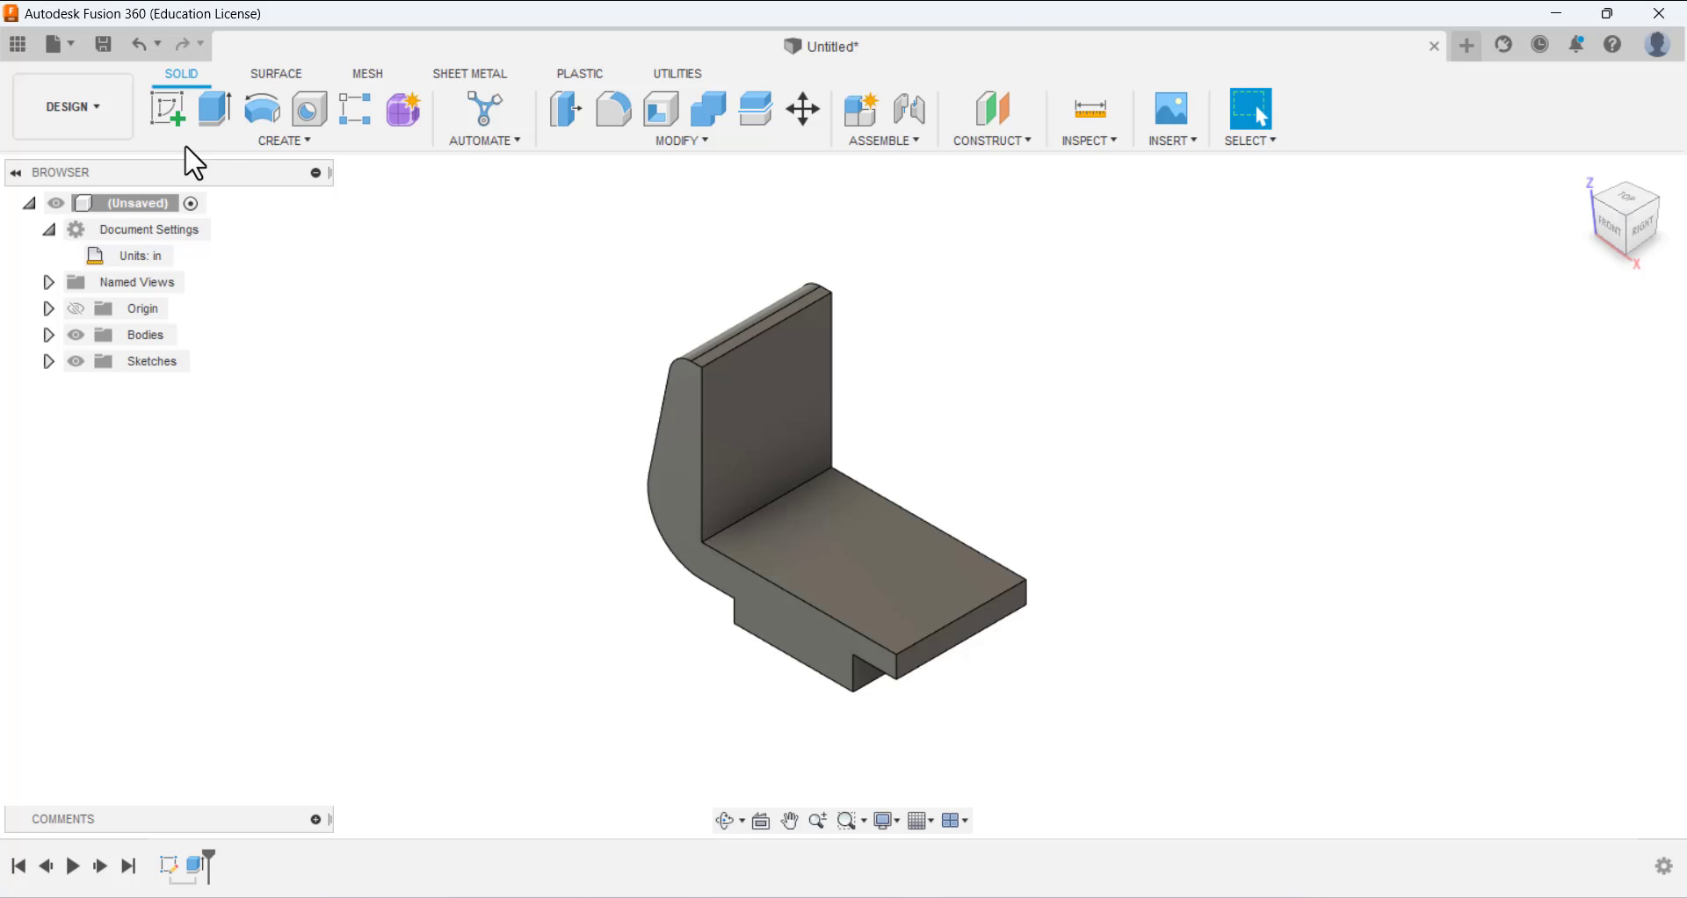
- Sketch a three-sided open outline on the base's flat upper face, along the upright wall and about 2.6 in along both side edges
left_click(170, 112)
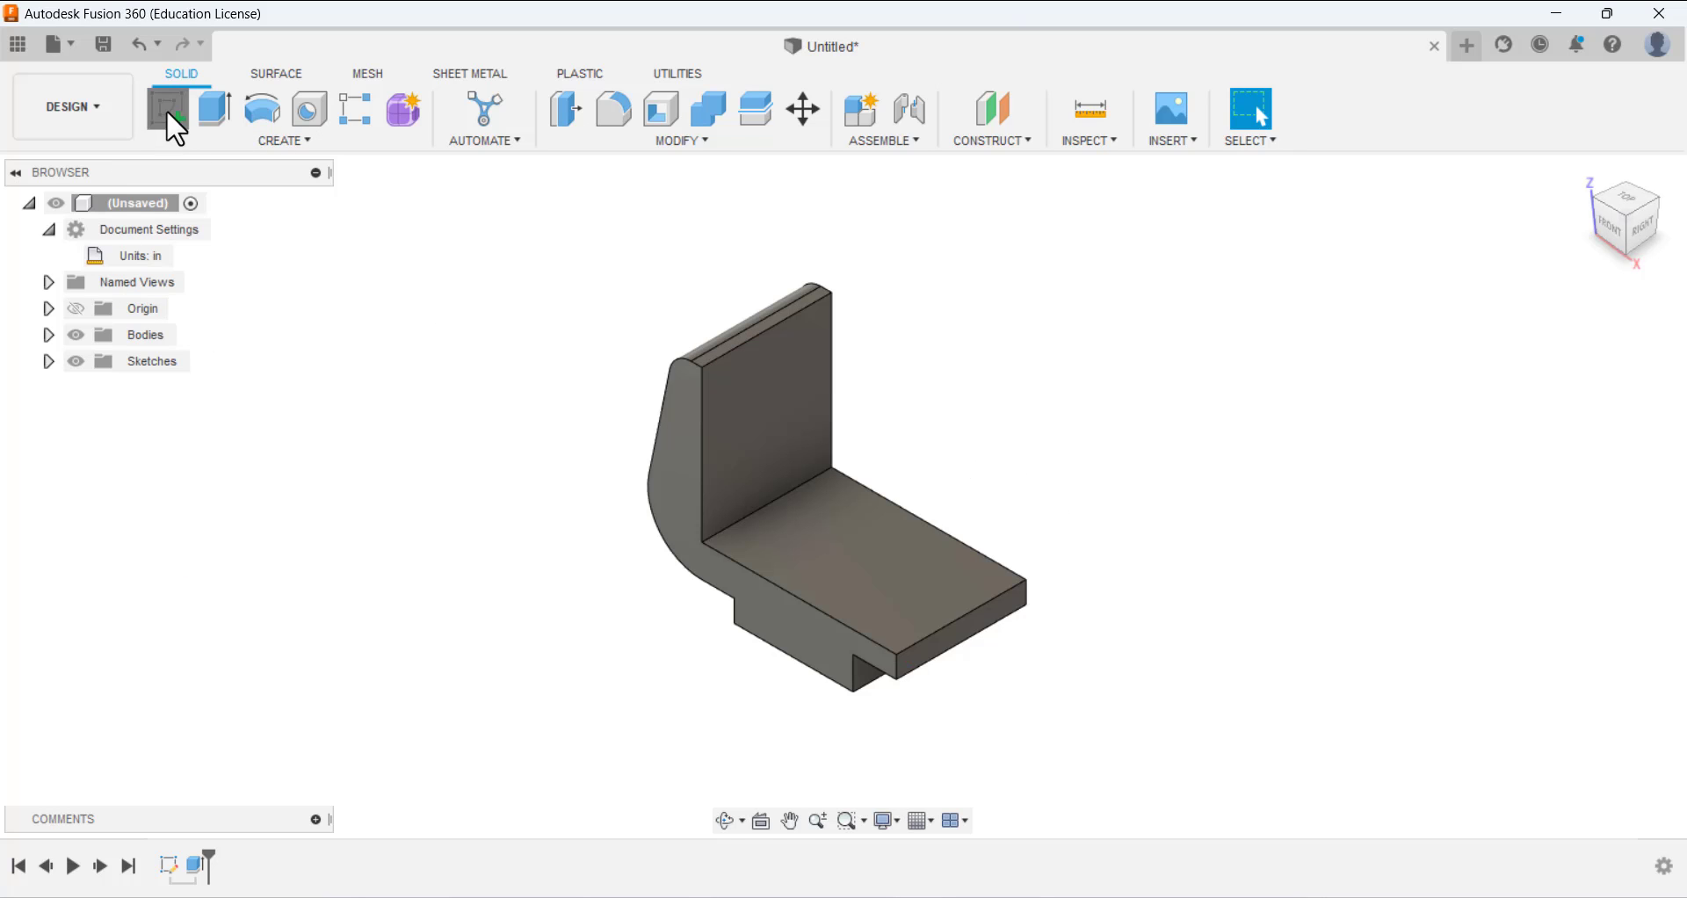
left_click(800, 542)
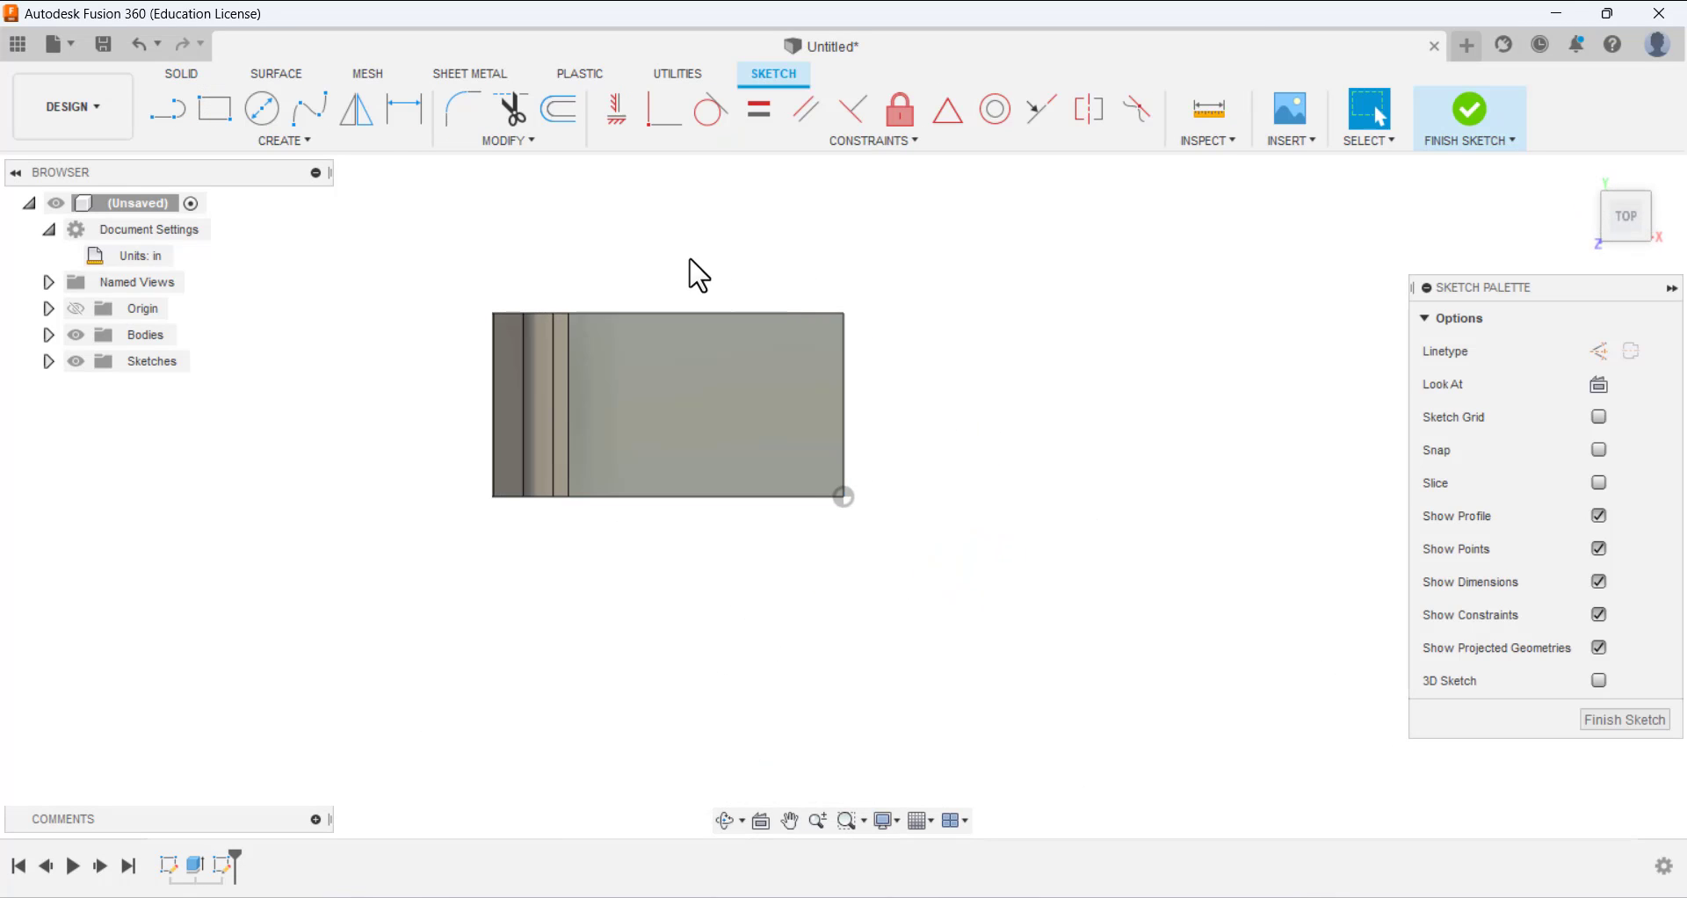
left_click(180, 114)
left_click(542, 327)
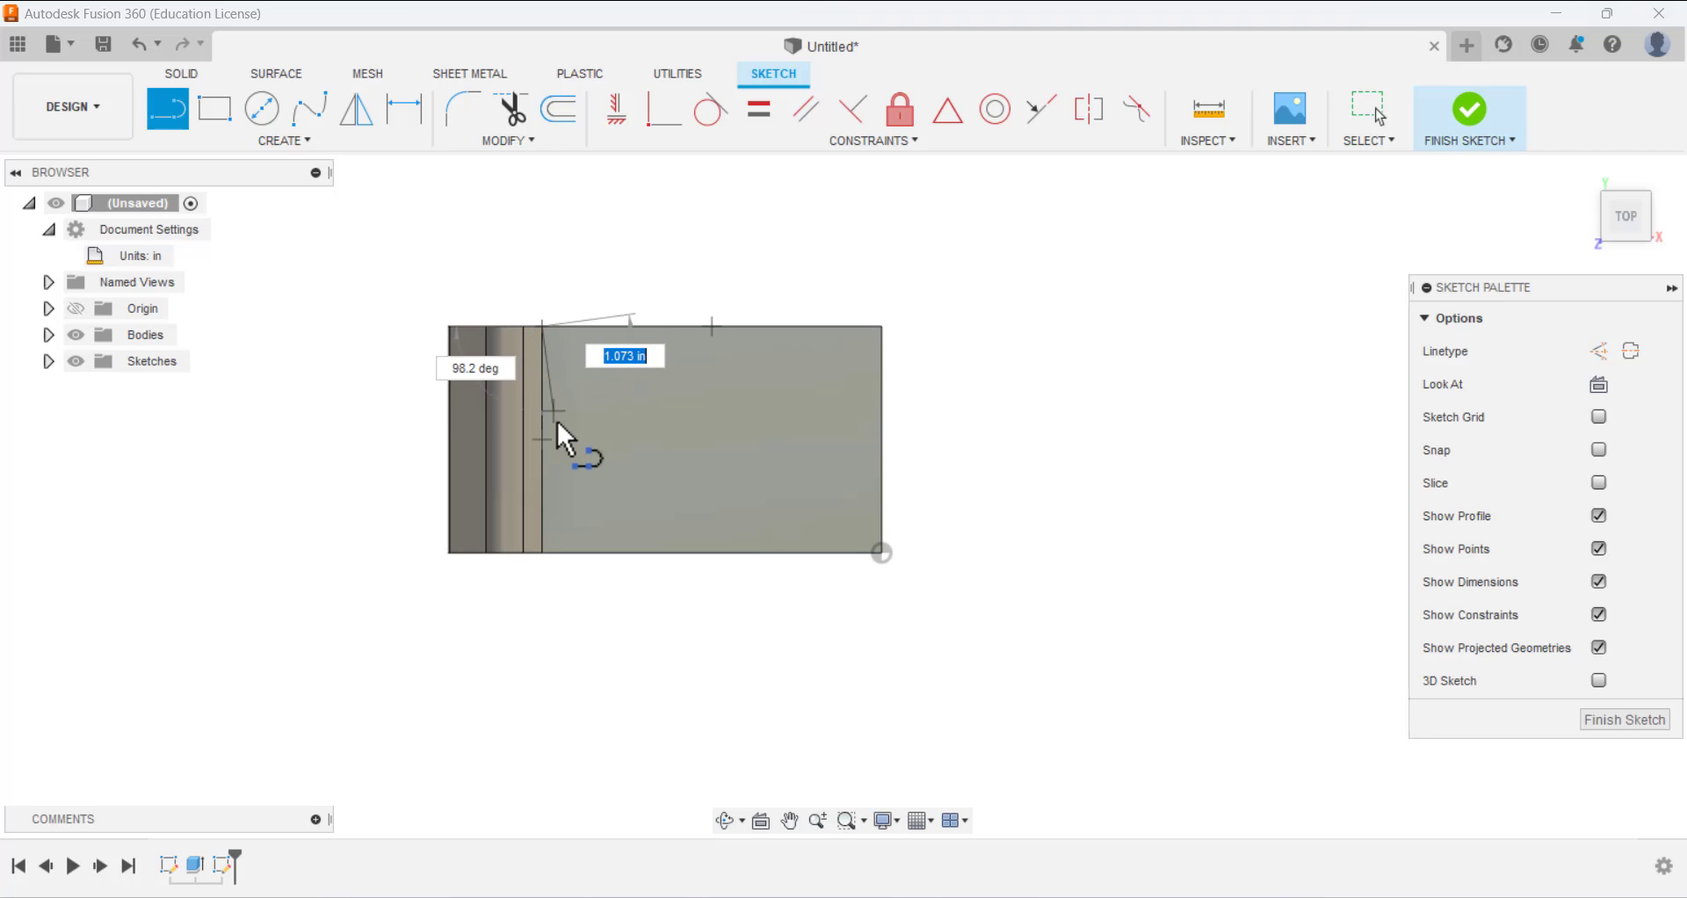
left_click(543, 553)
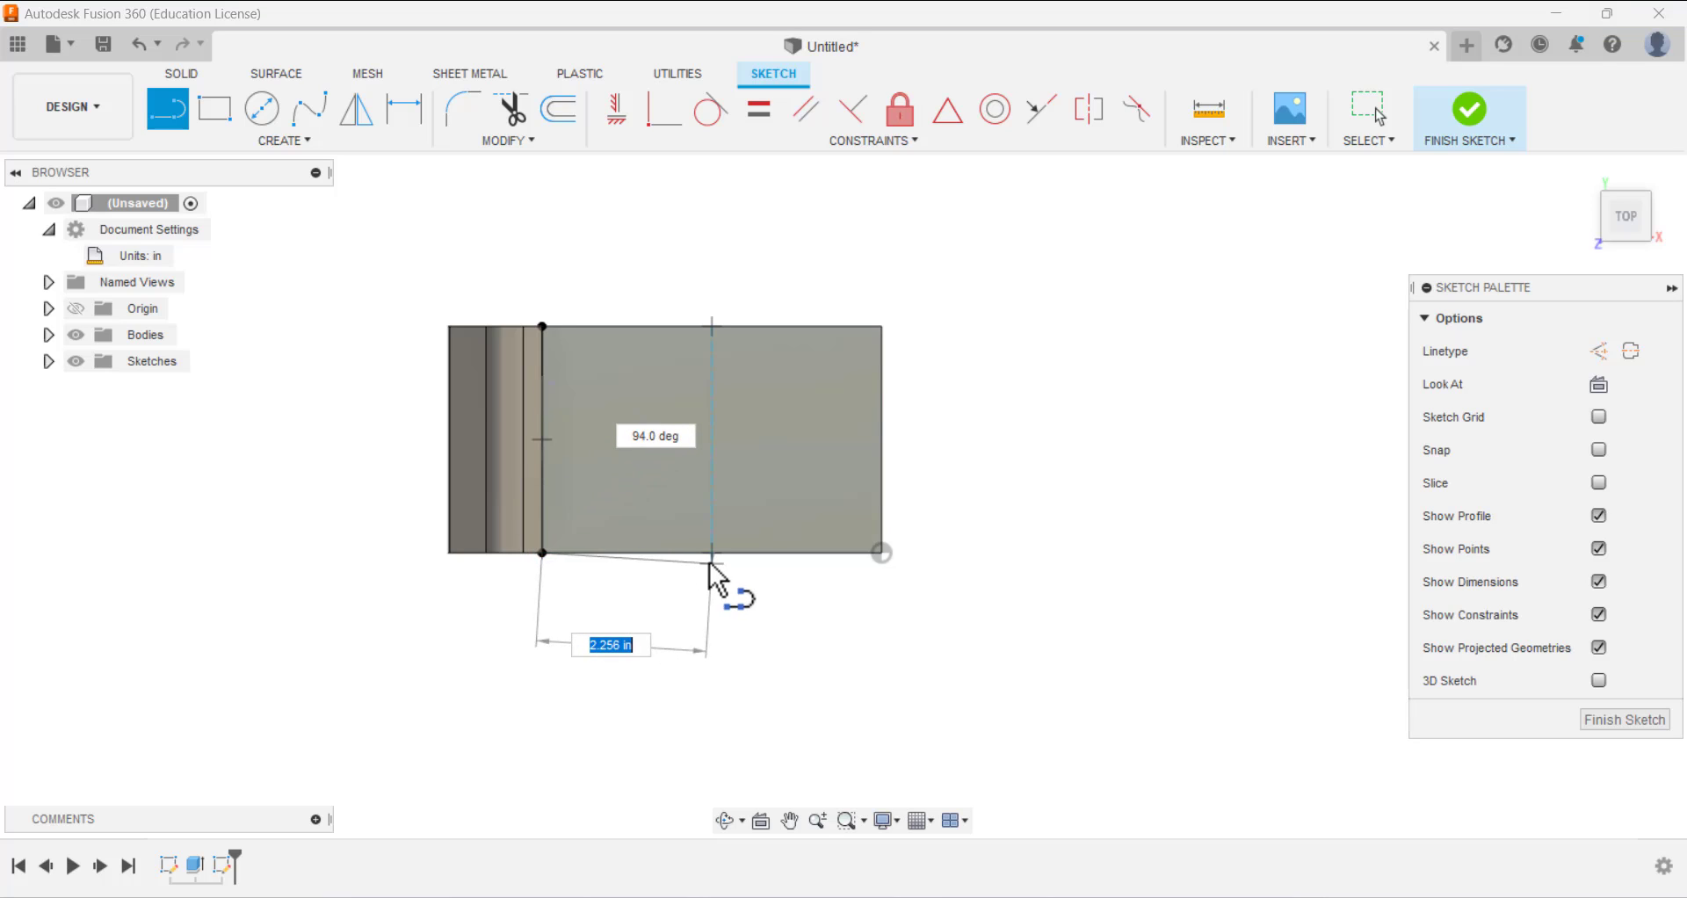
left_click(736, 553)
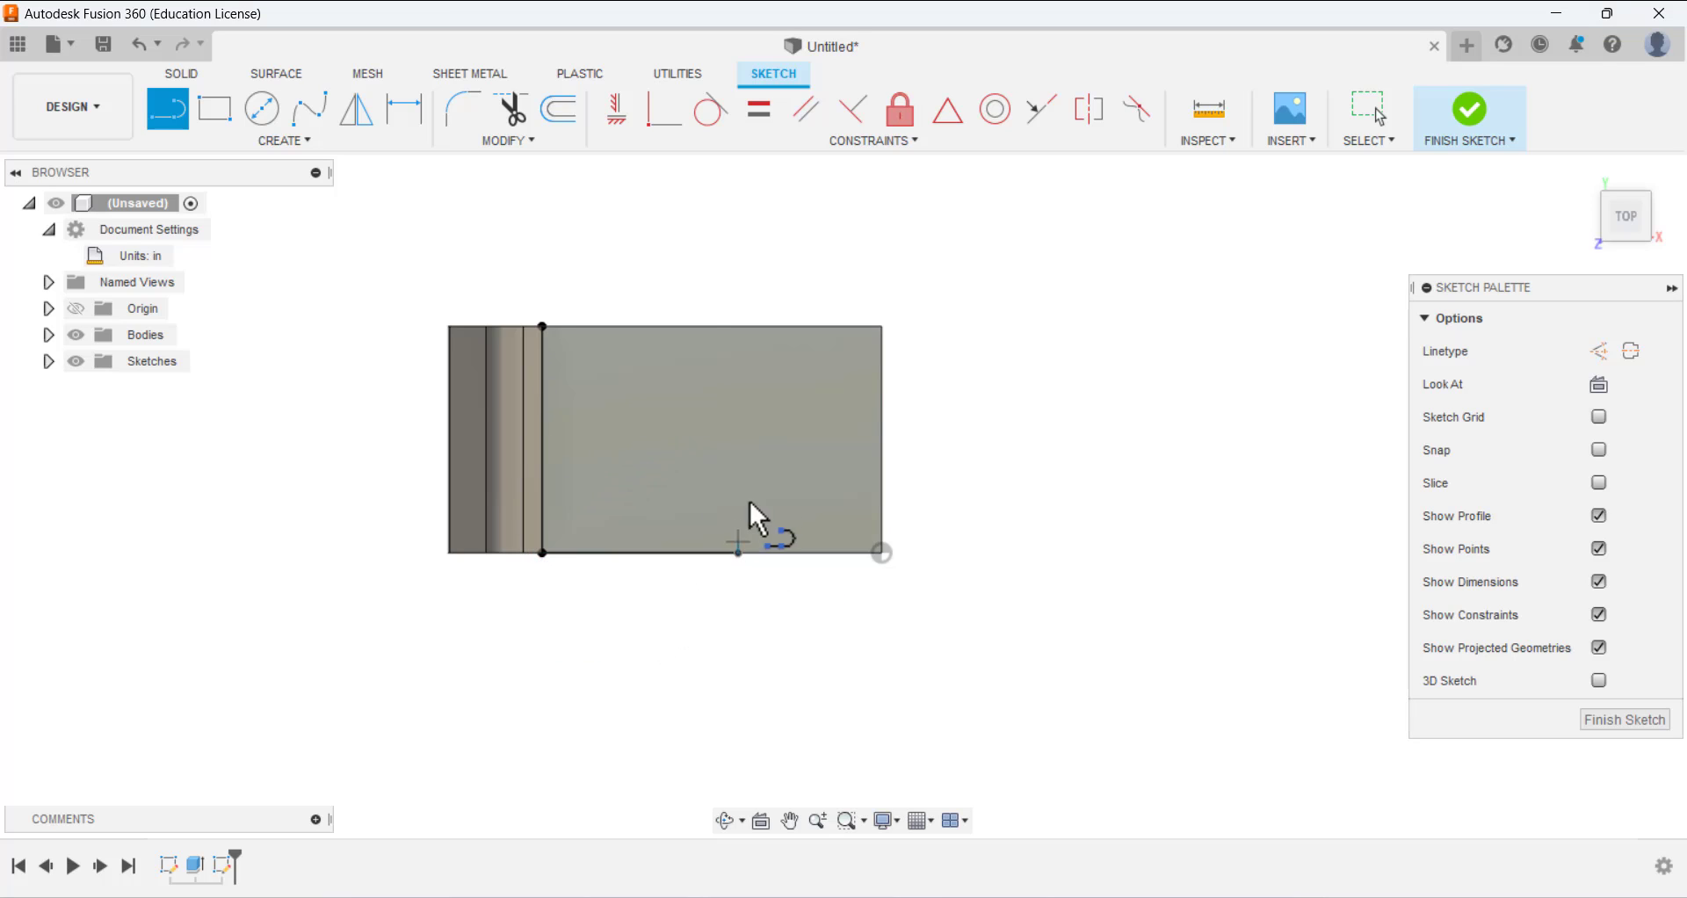
left_click(544, 326)
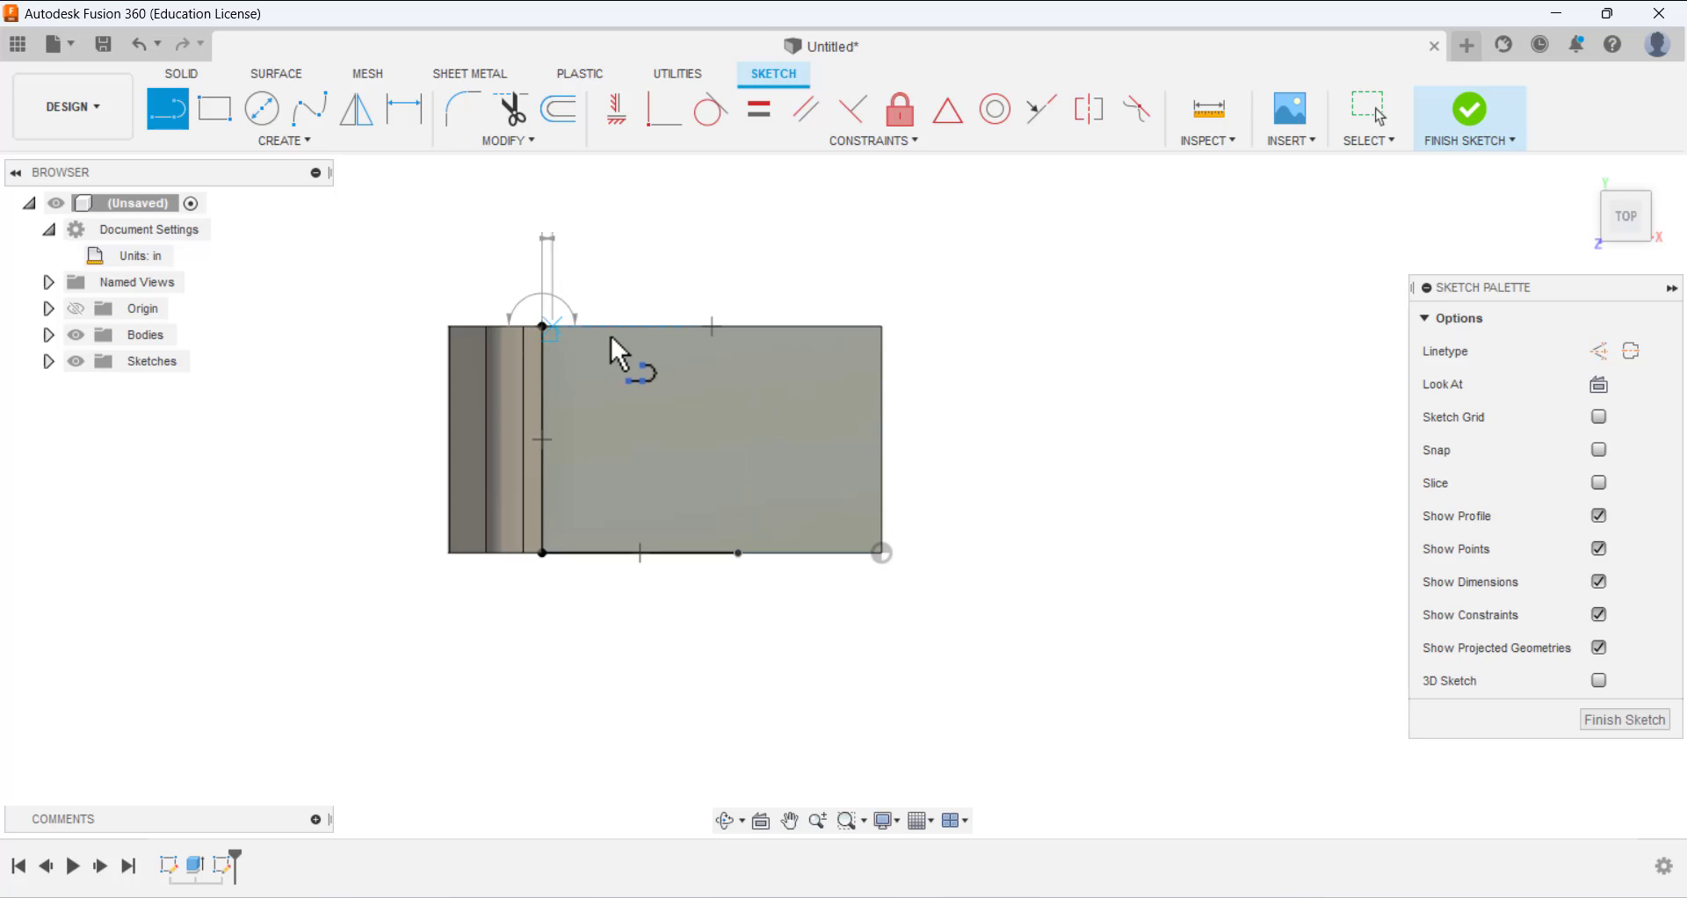
double_click(741, 331)
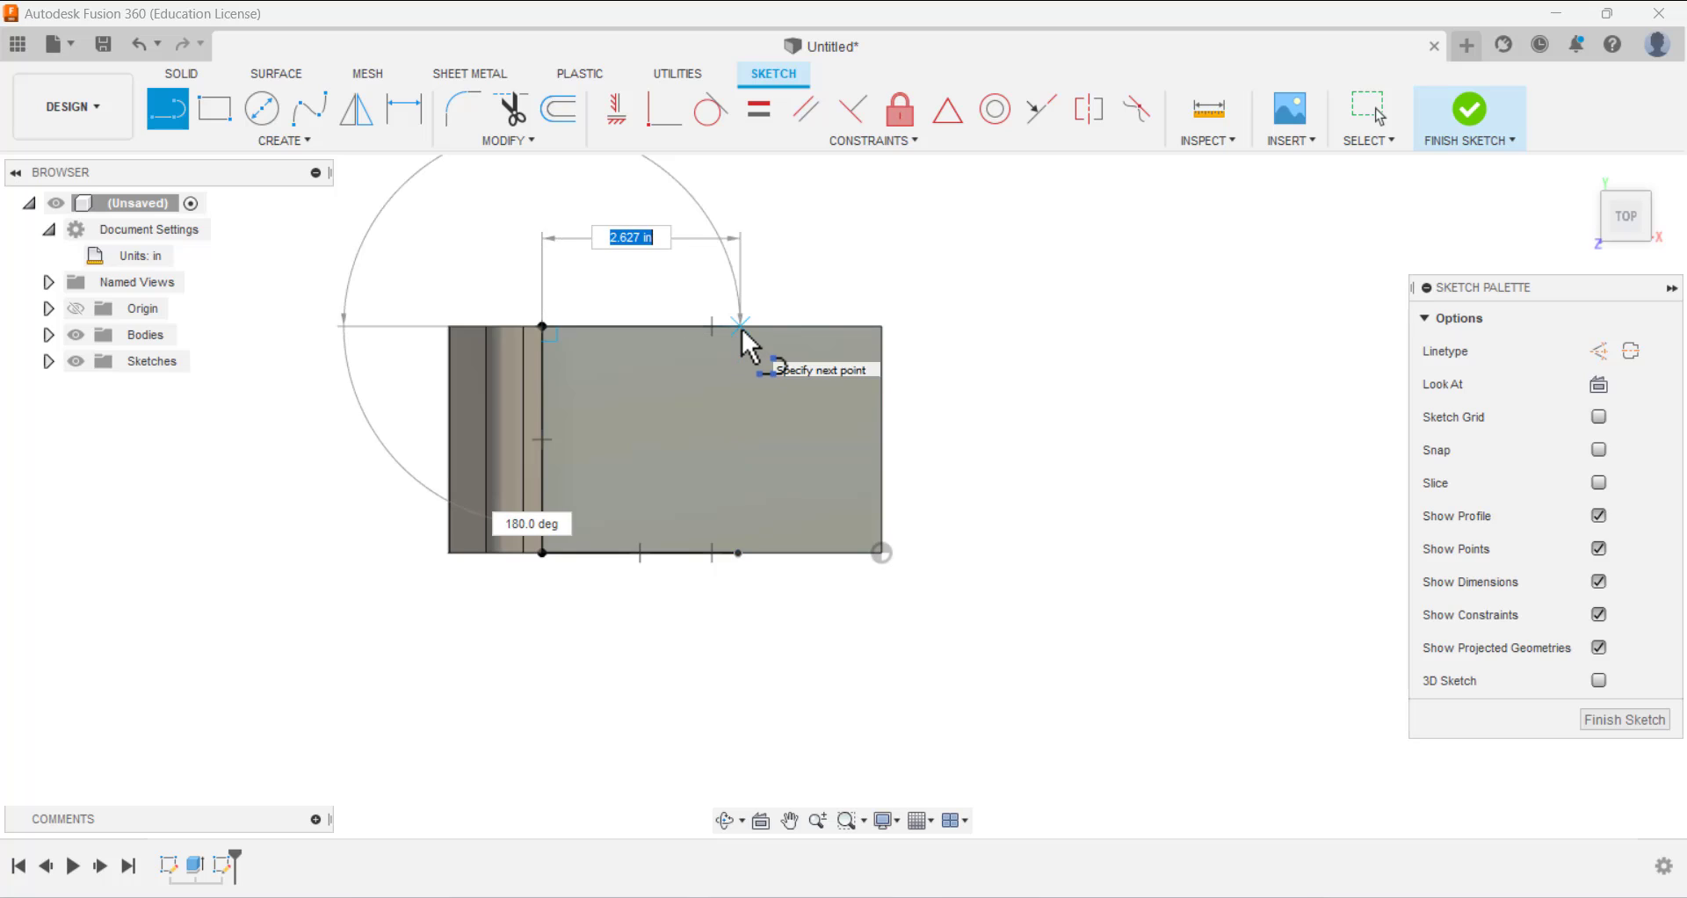
- Align the free endpoints of the two side lines vertically with a Horizontal/Vertical constraint
left_click(626, 114)
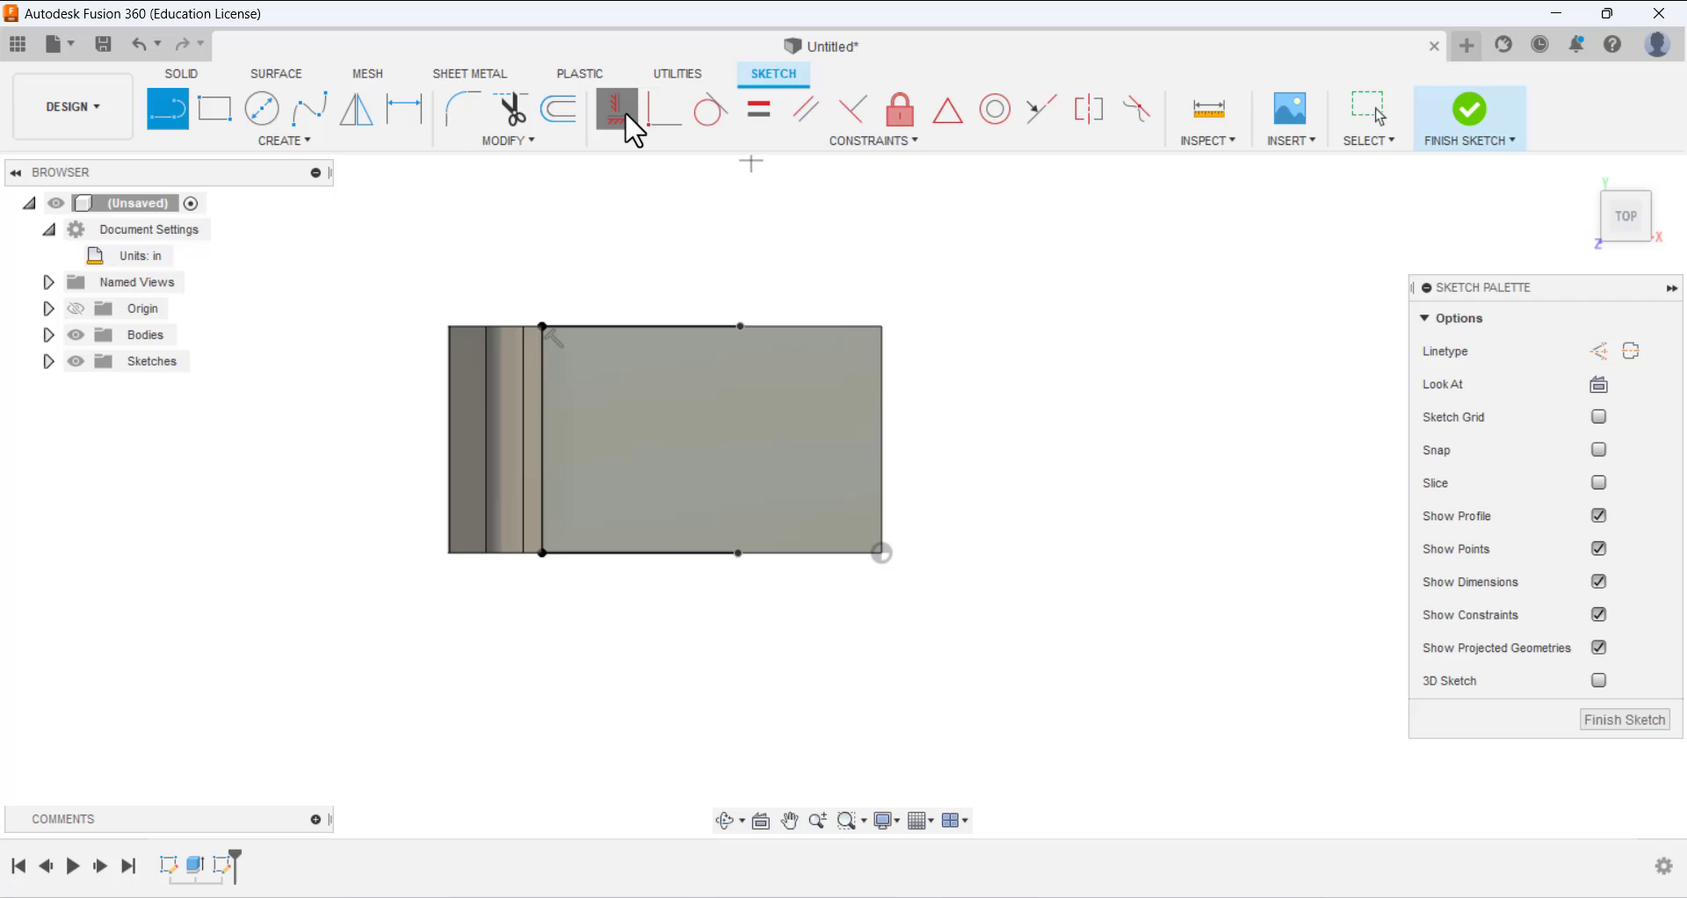
left_click(744, 329)
left_click(740, 549)
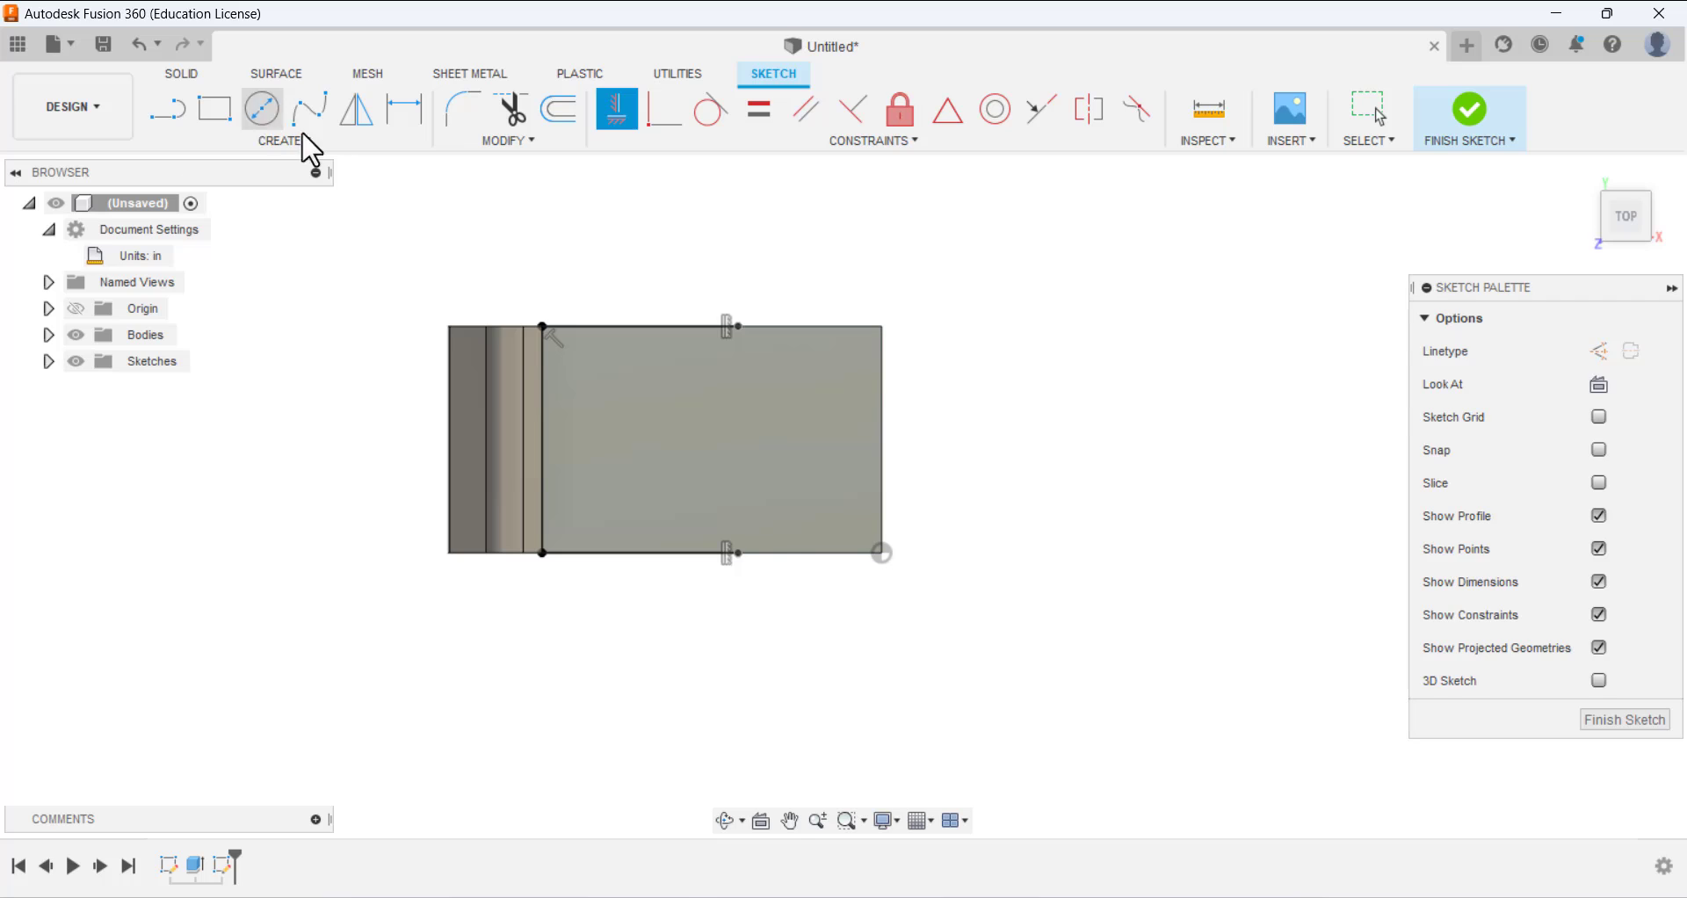
- Sketch a circle about 2.43 in in diameter between the two side lines and dimension its diameter
key("c")
left_click(727, 437)
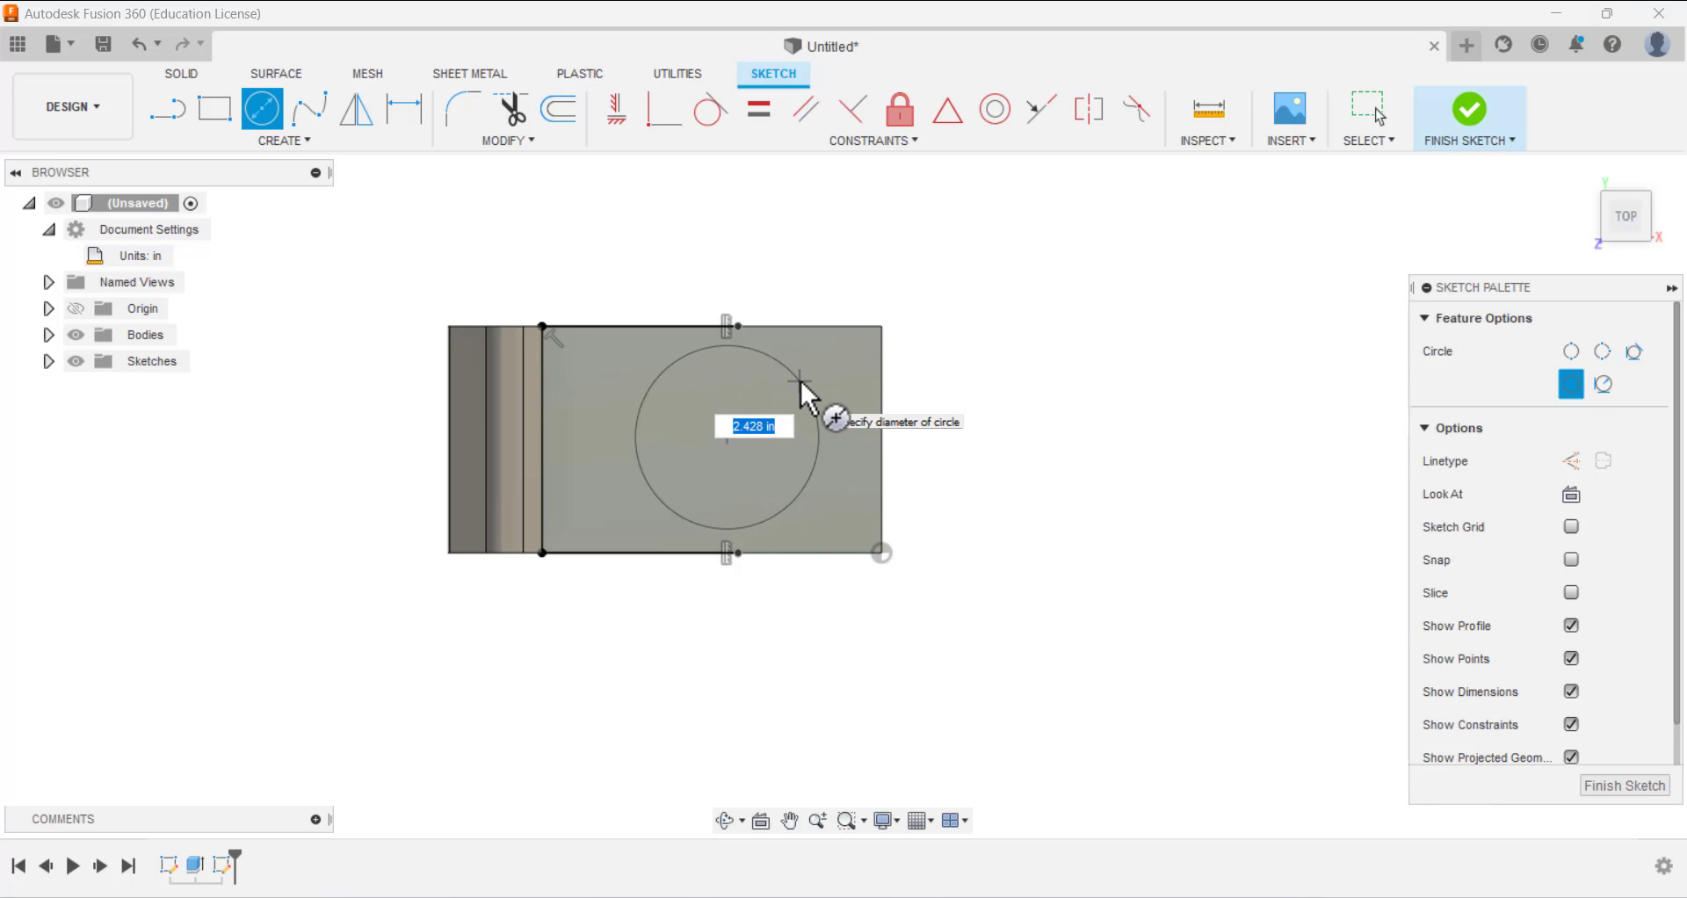
left_click(803, 388)
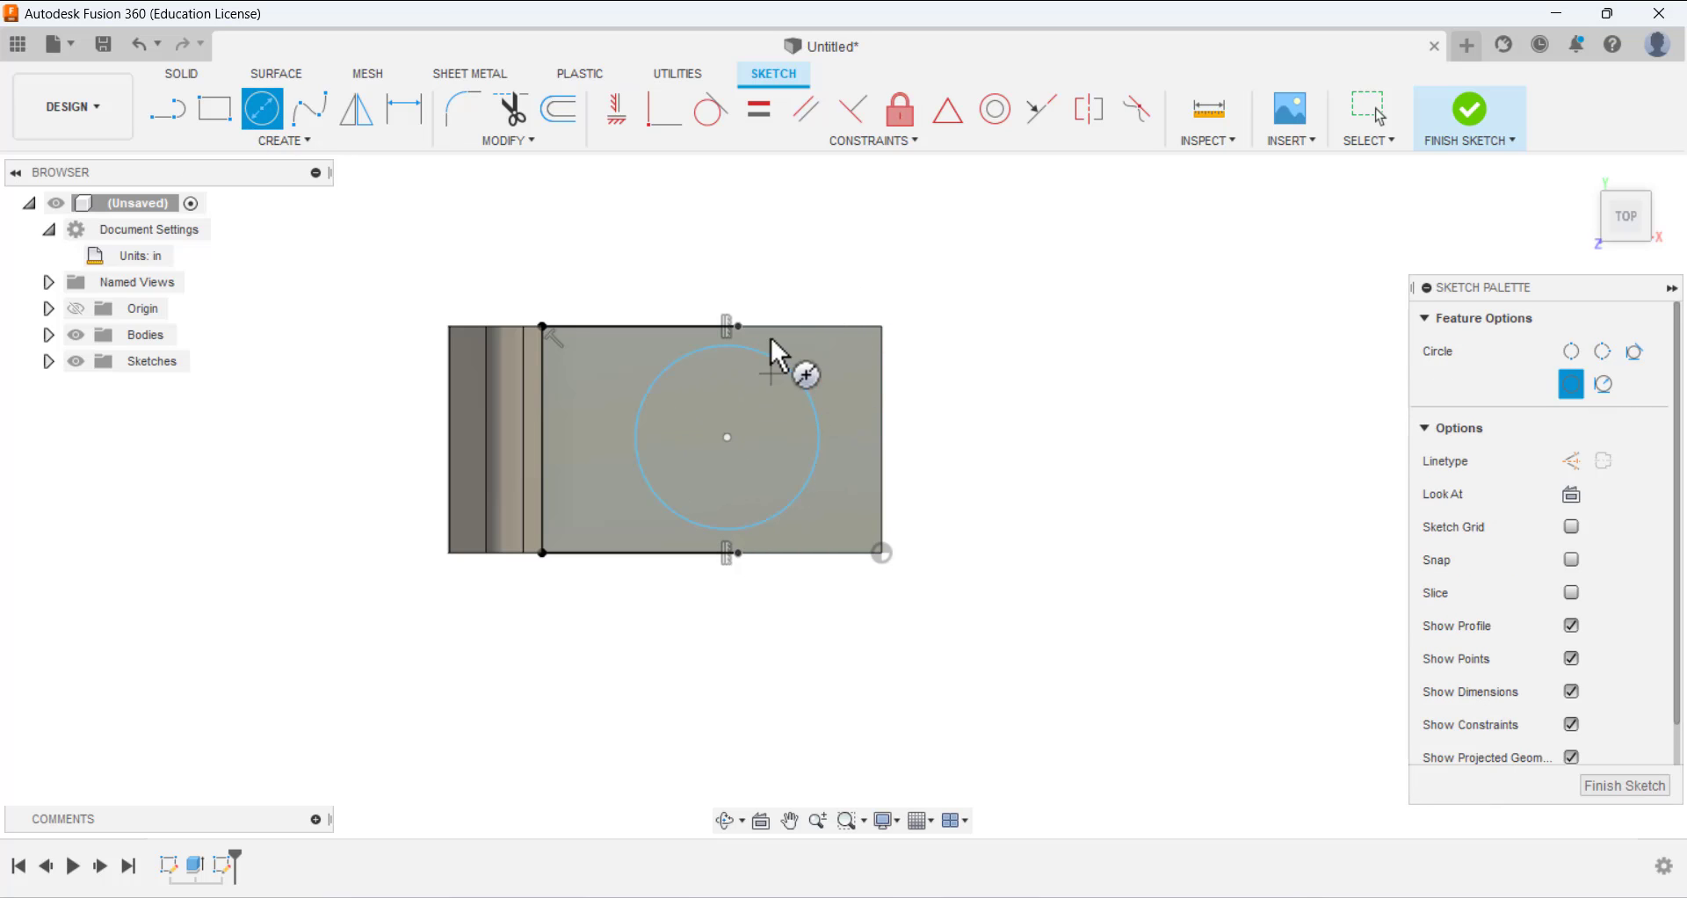
left_click(421, 133)
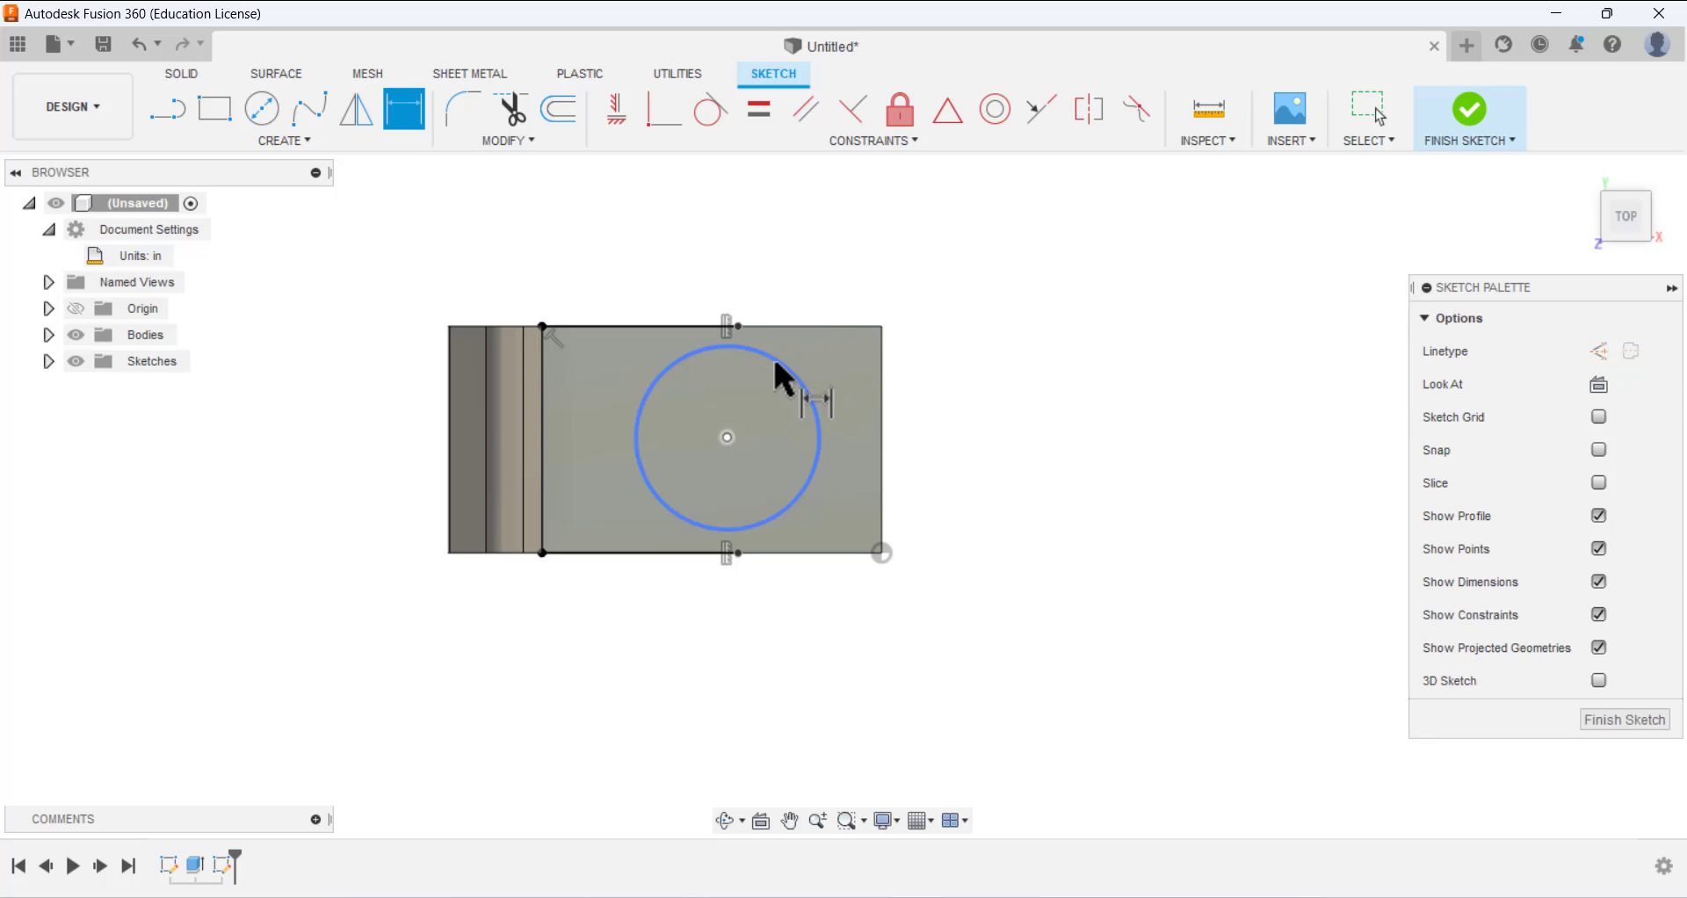
left_click(788, 376)
left_click(883, 262)
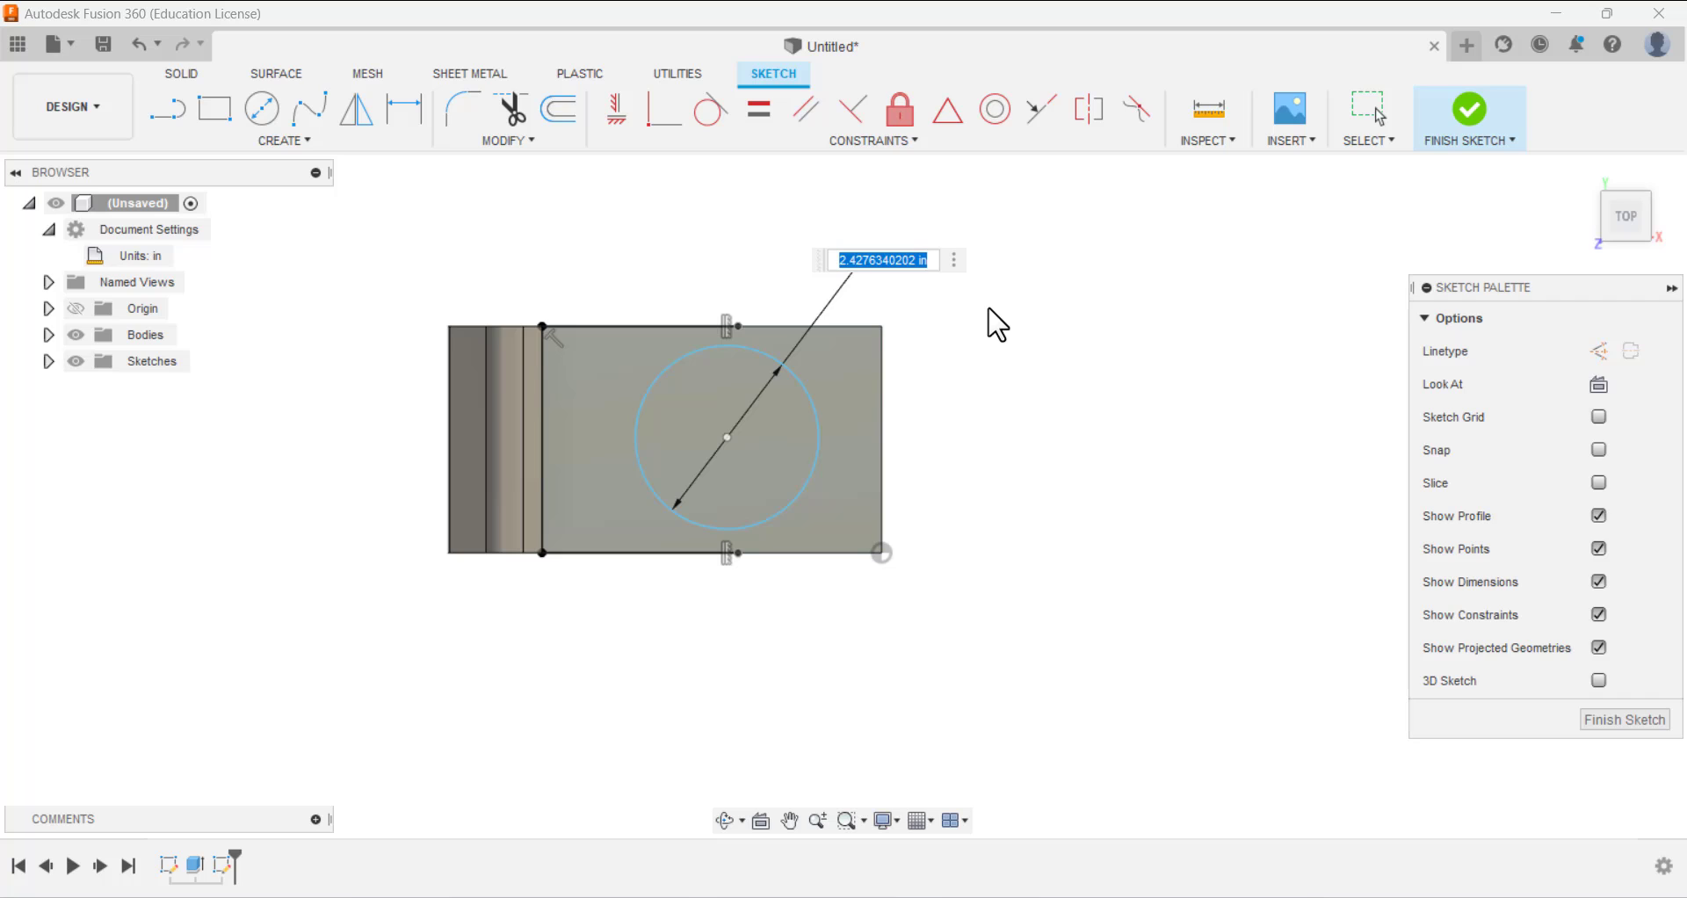
key("Return")
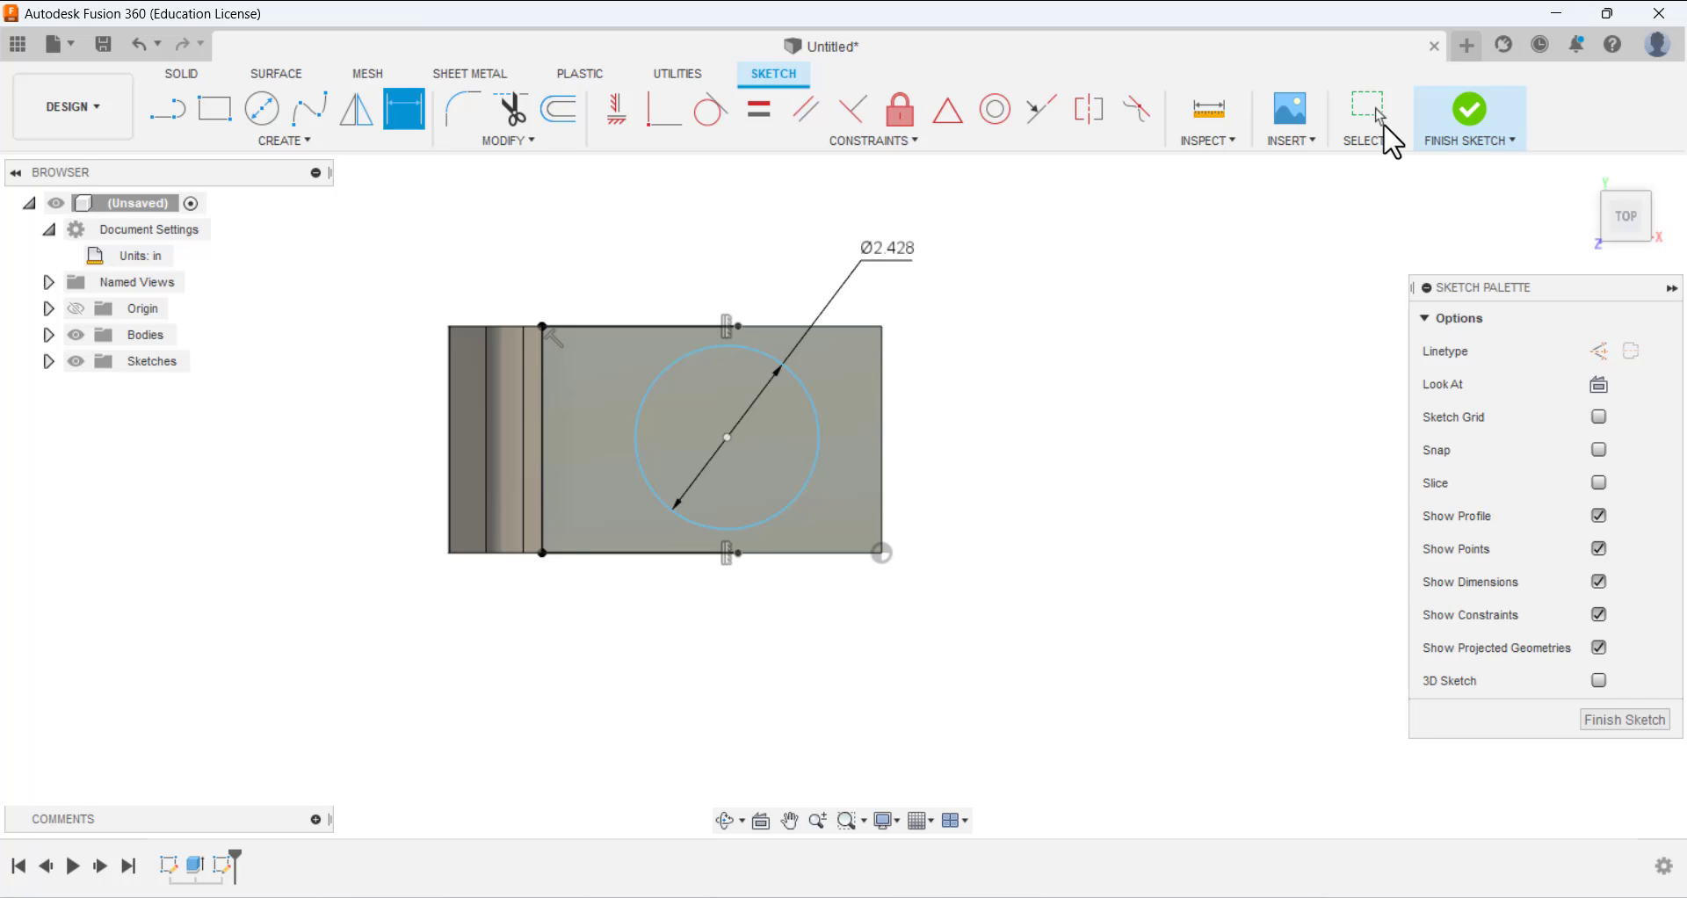
- Switch the circle's diameter dimension to a radius dimension and set it to 1.5 in
left_click(1371, 110)
right_click(888, 266)
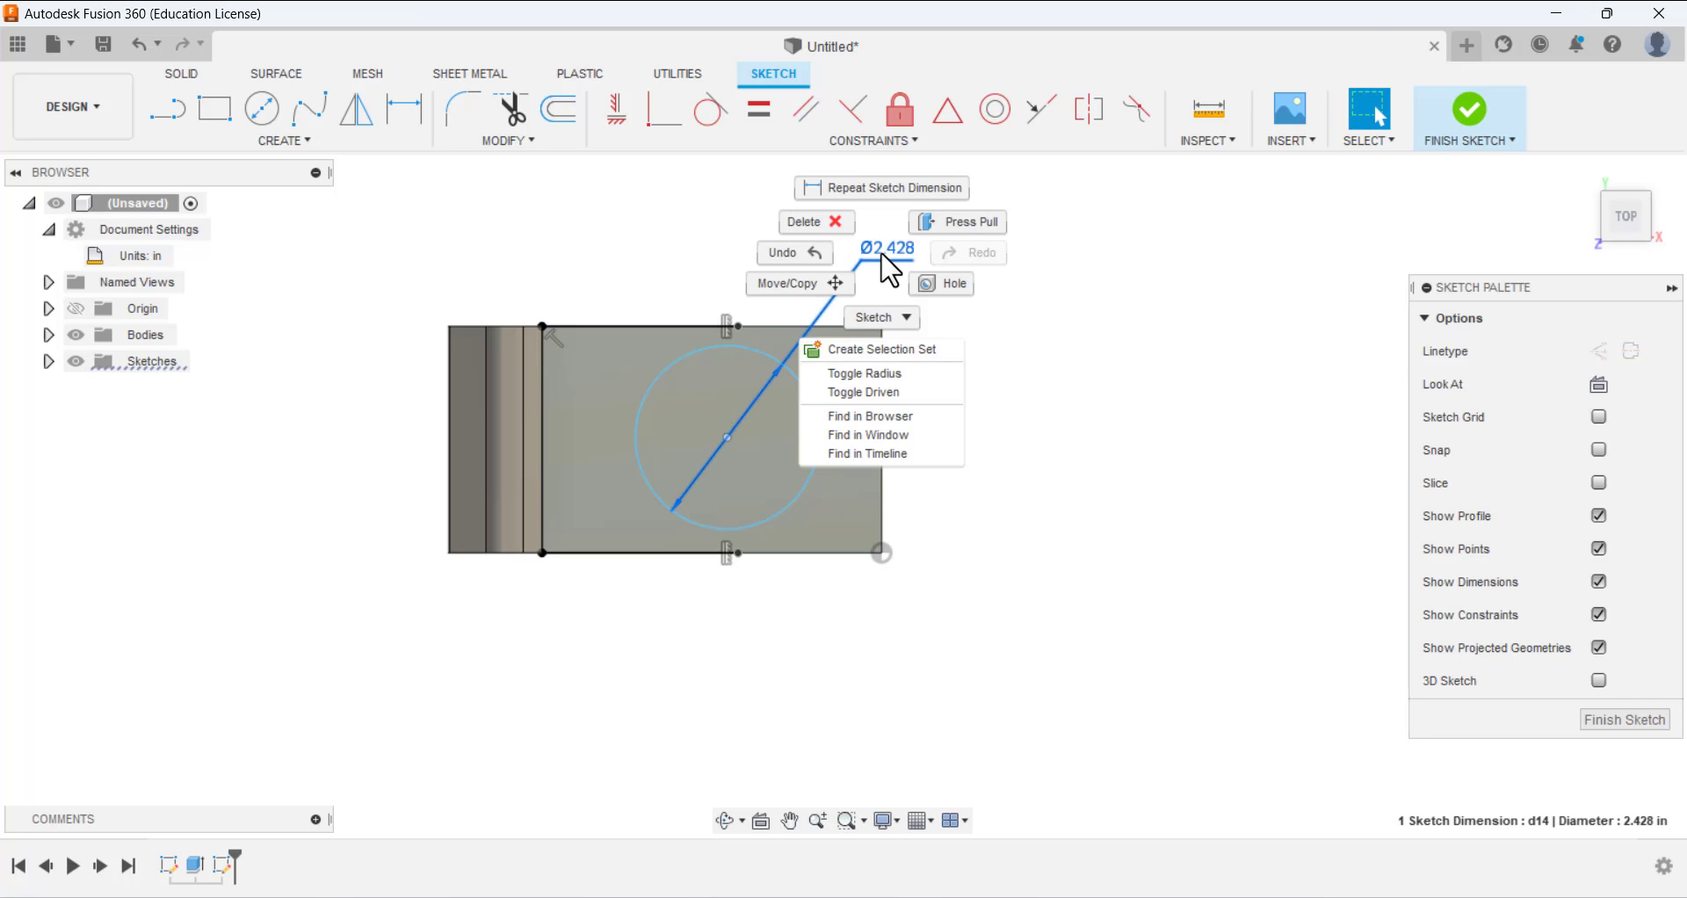
left_click(905, 373)
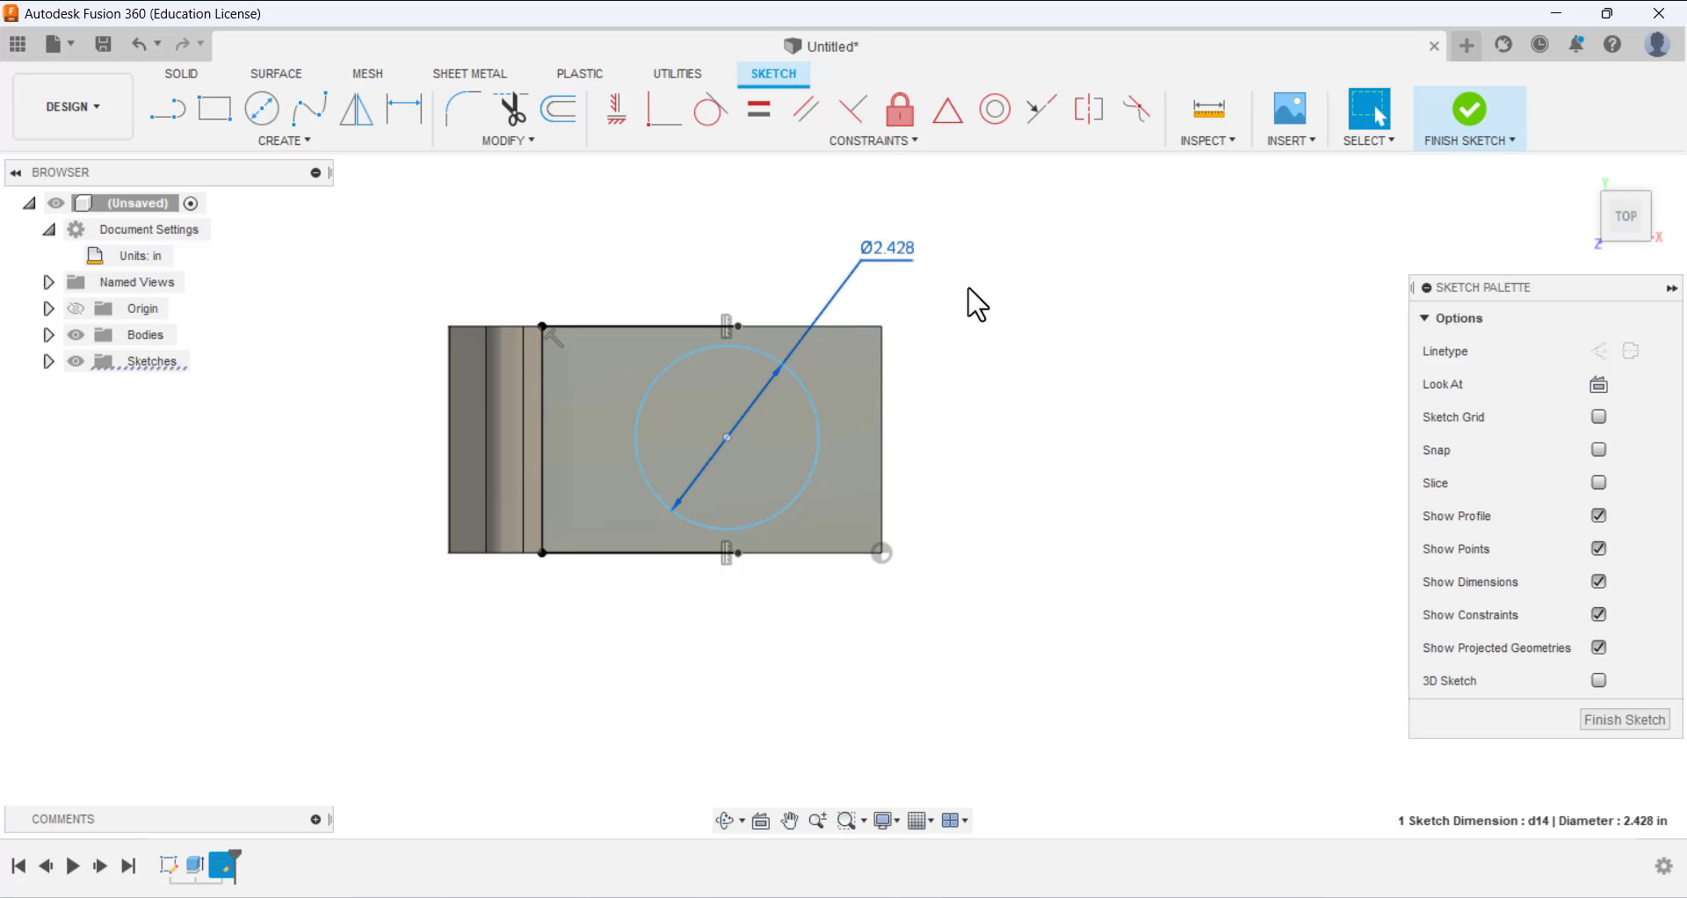
right_click(892, 255)
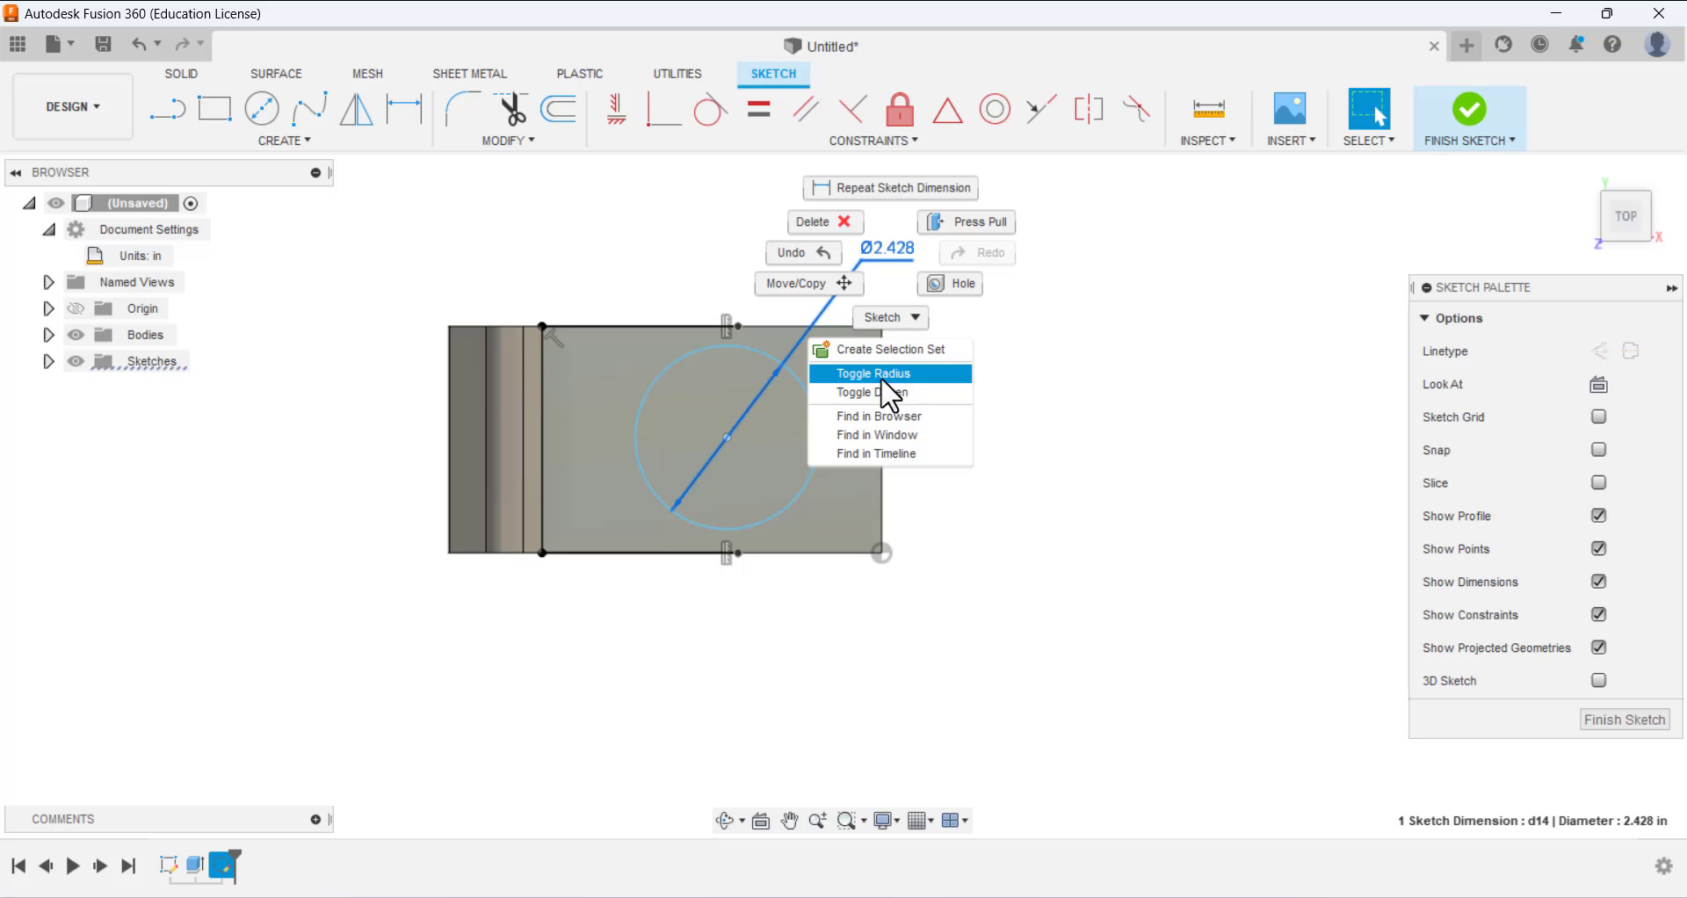
left_click(906, 378)
double_click(883, 260)
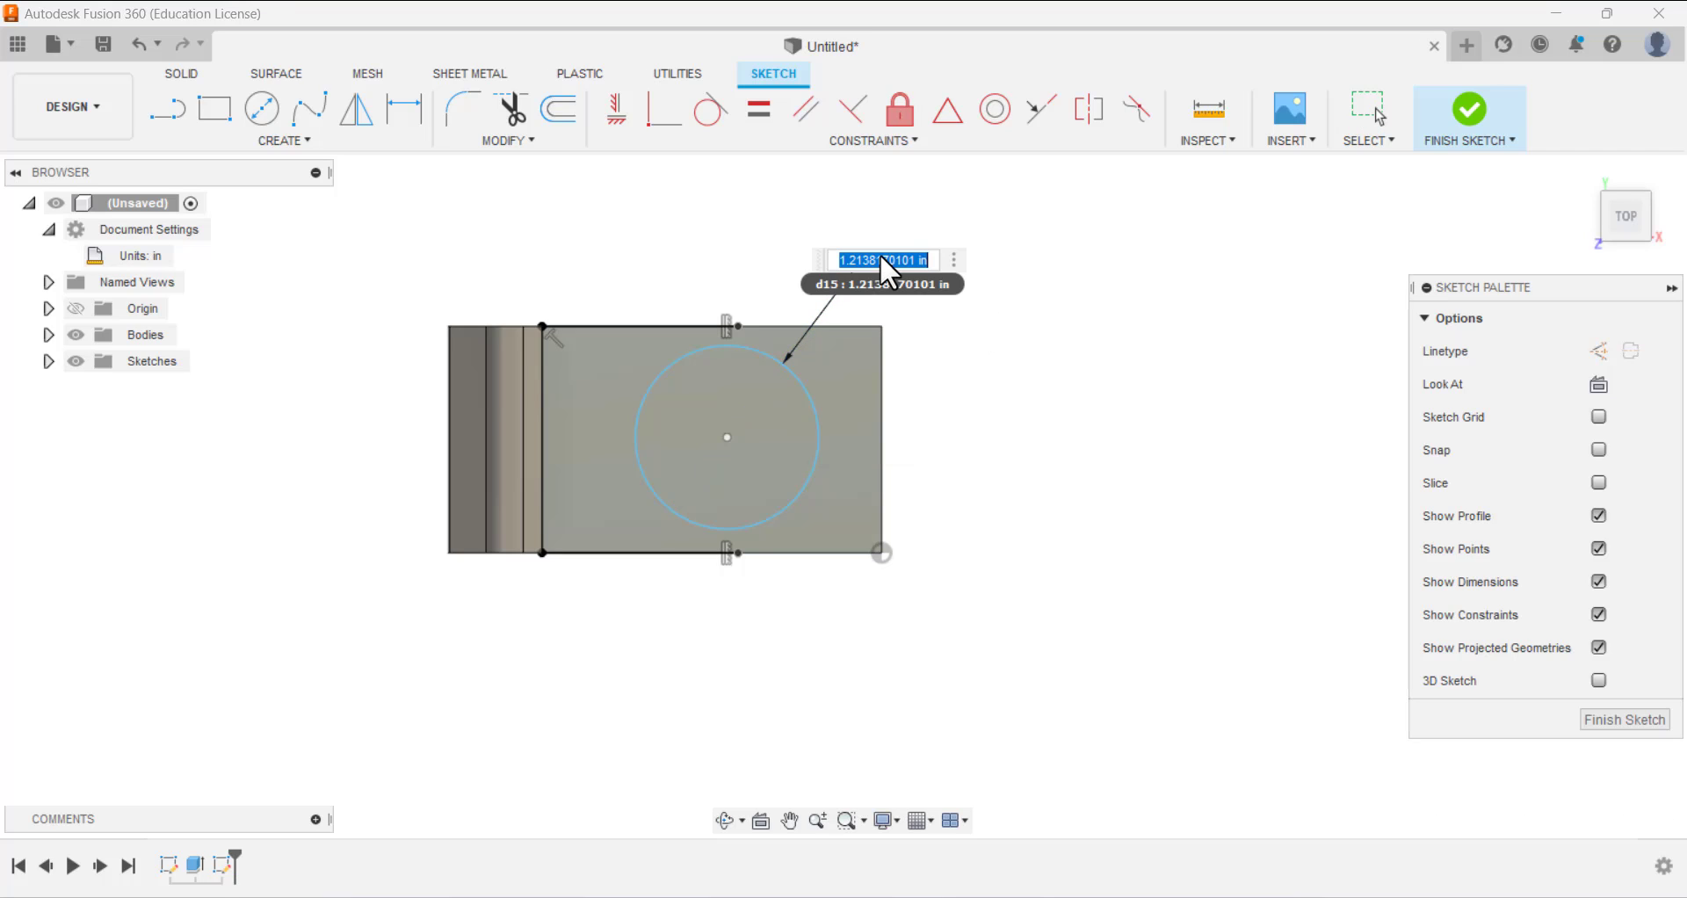
type("1.5")
key("Return")
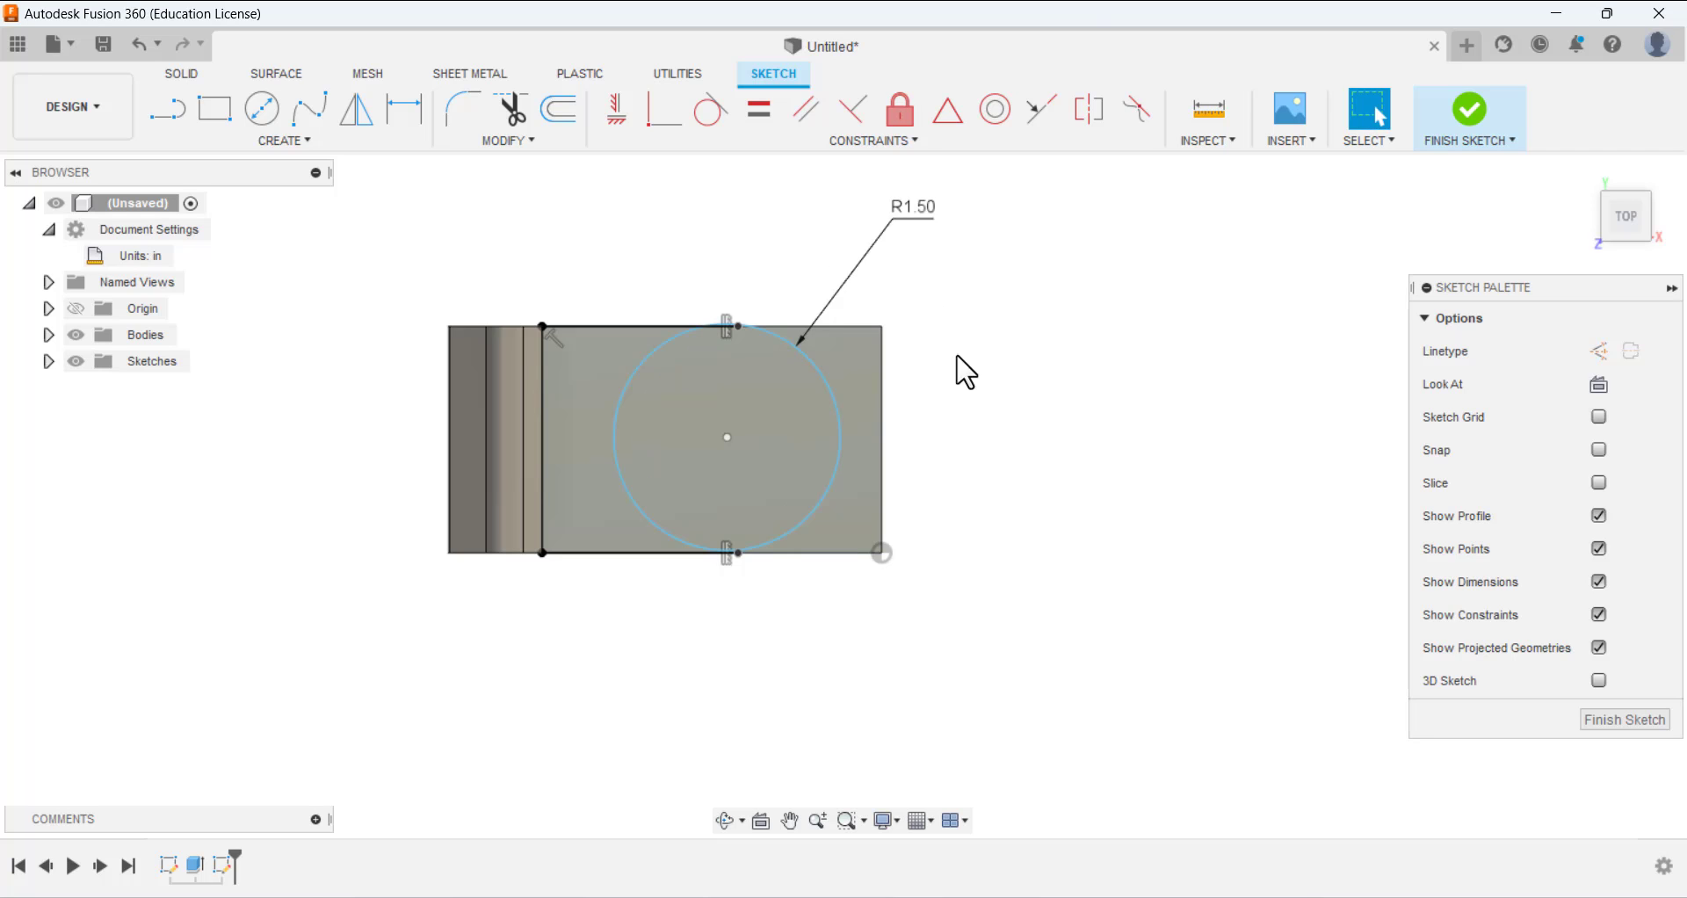
- Move the circle toward the base's free end, make it tangent to the back side line, and try the same with the front side line
mouse_move(819, 361)
left_mouse_down()
mouse_move(934, 373)
mouse_move(900, 425)
left_mouse_up()
left_click(1035, 396)
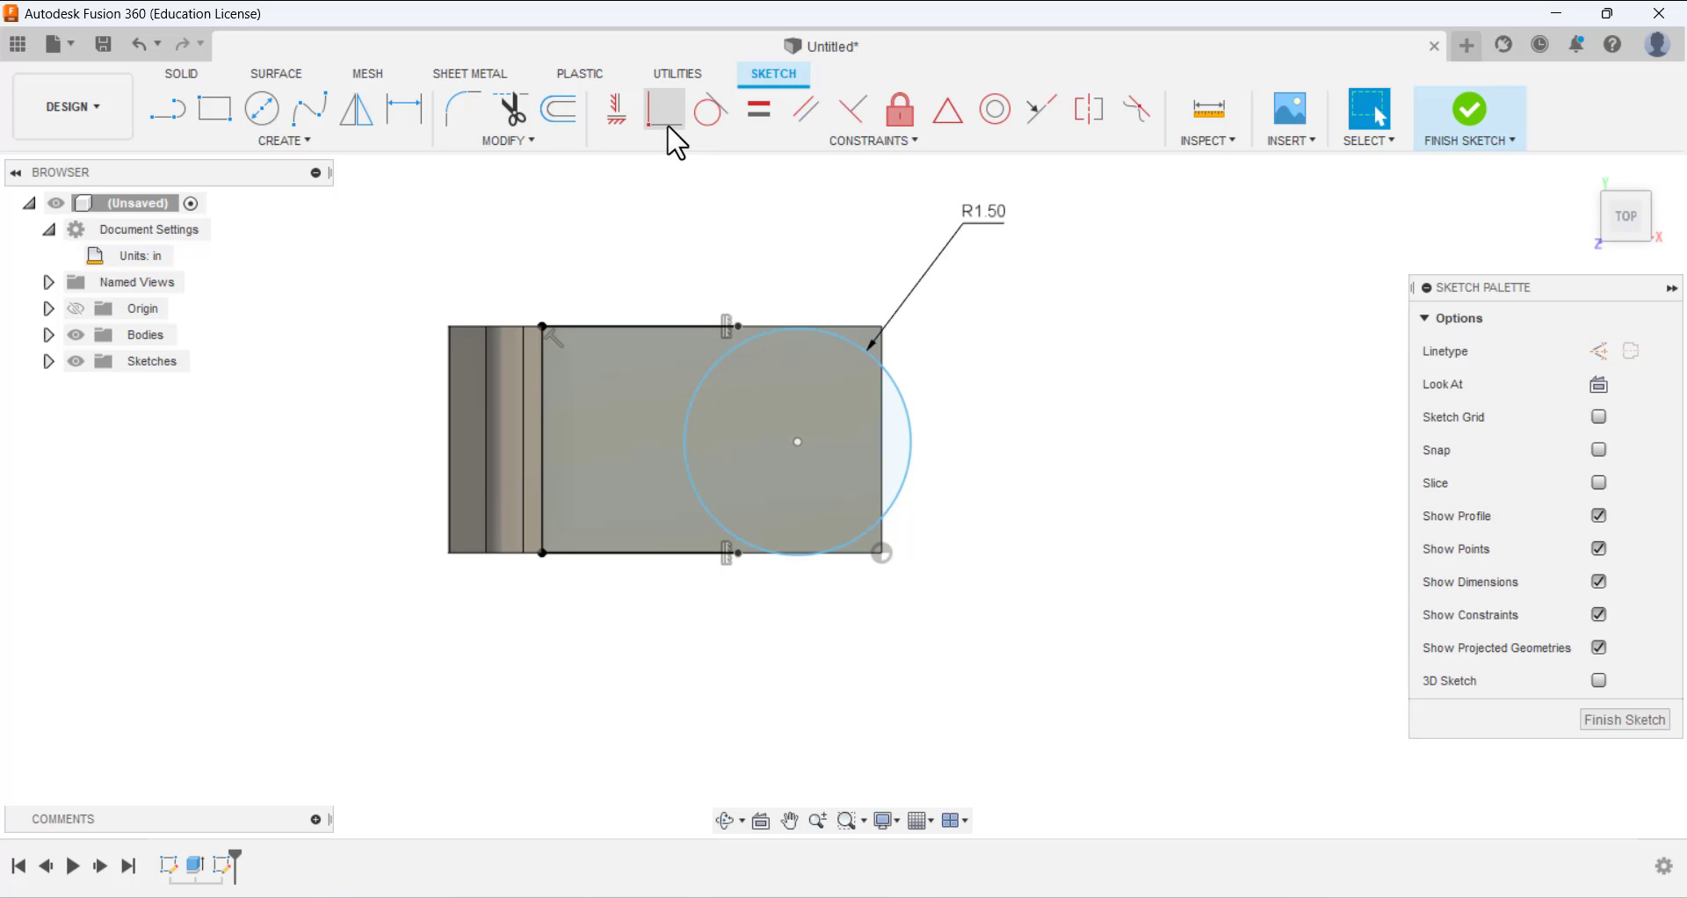
left_click(714, 116)
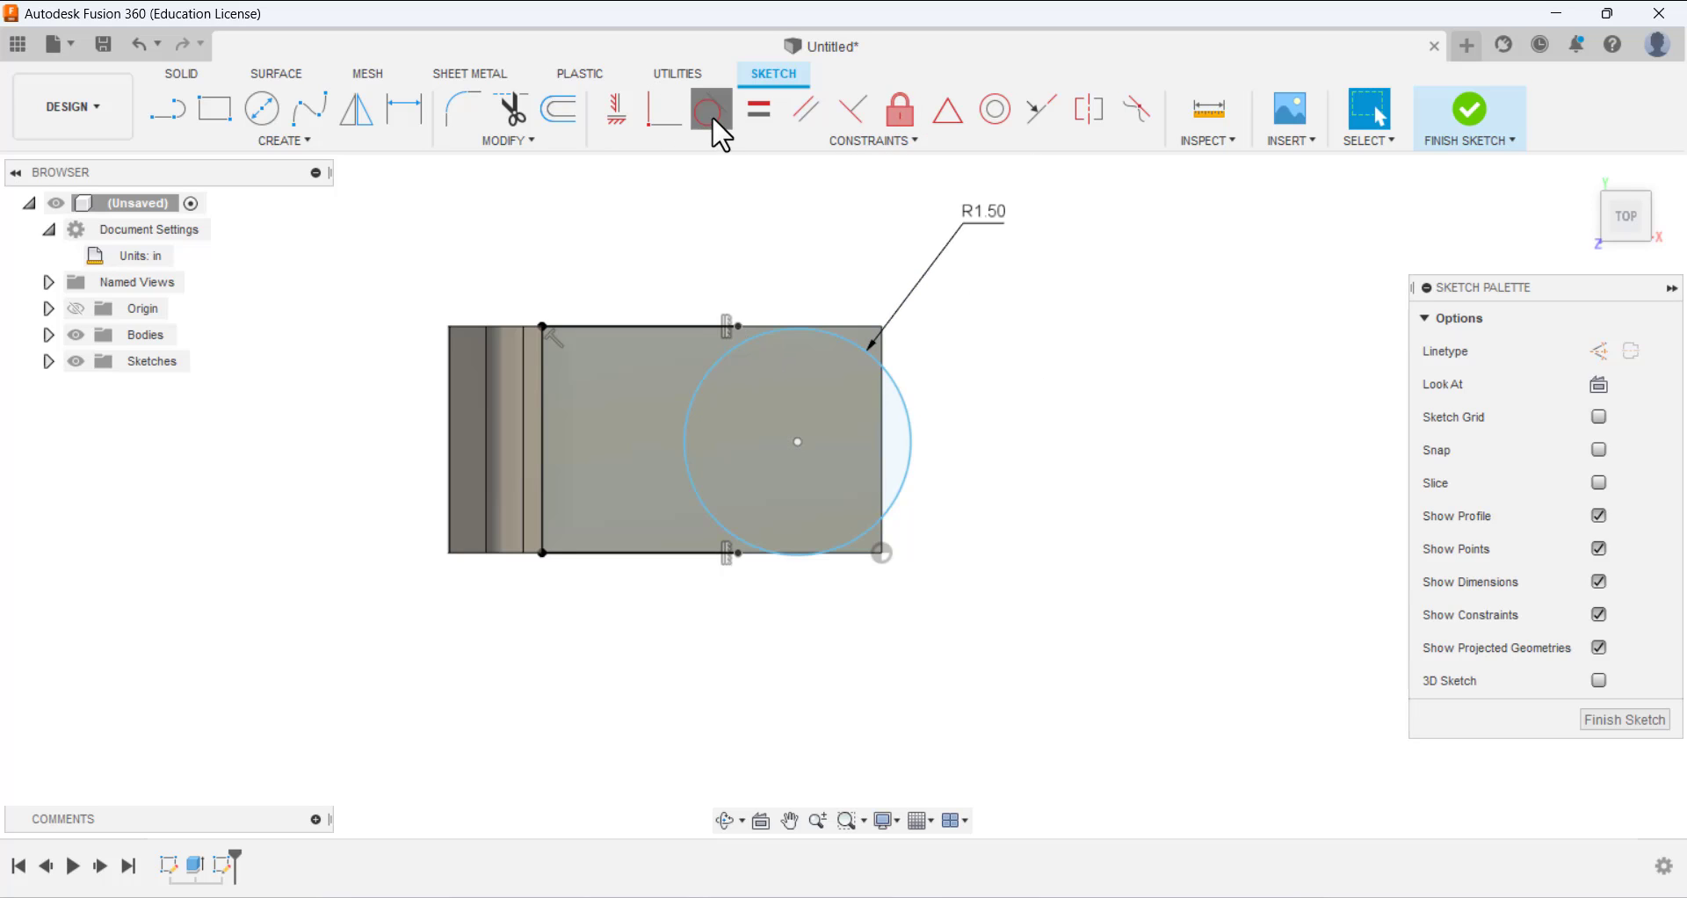
left_click(758, 333)
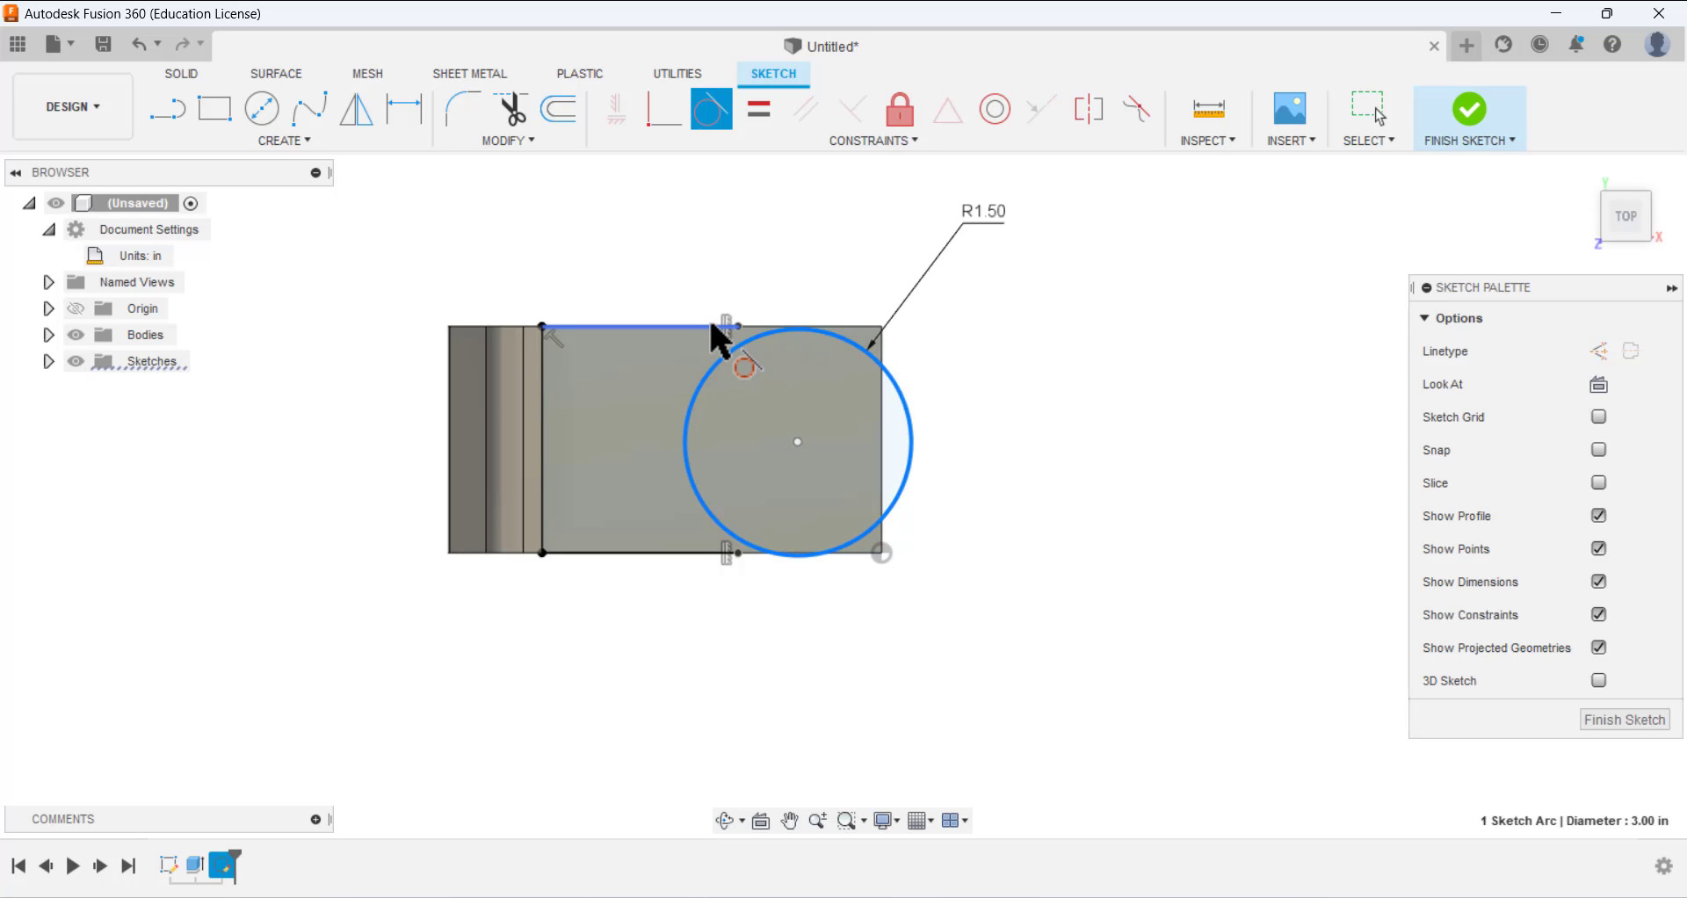
left_click(712, 325)
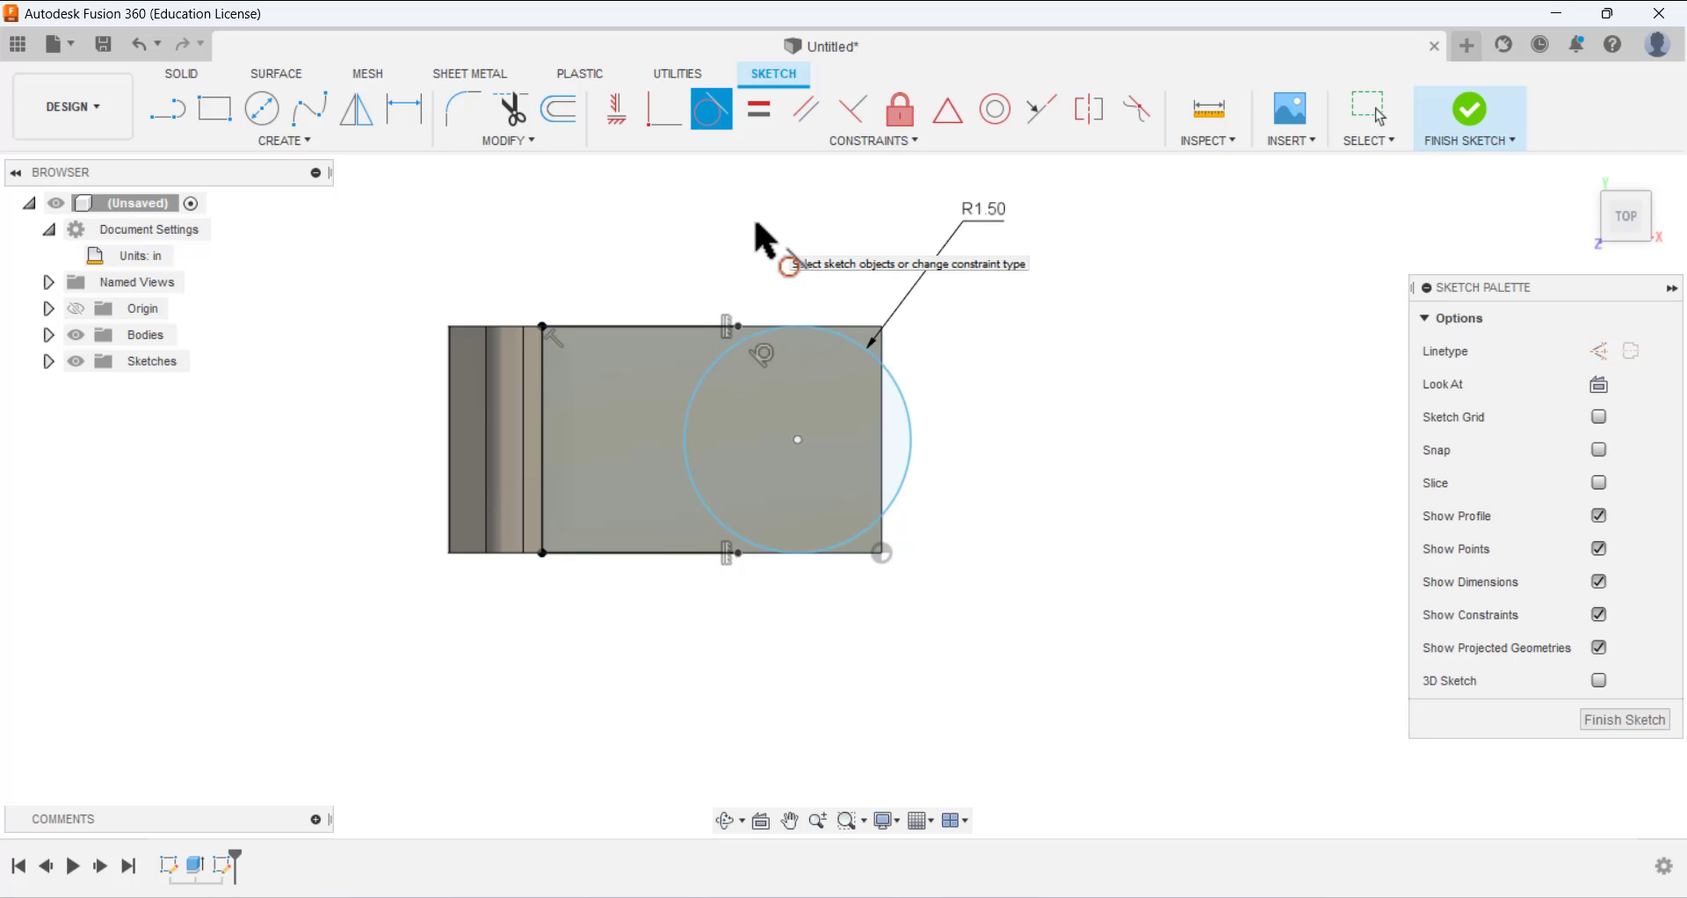
left_click(693, 489)
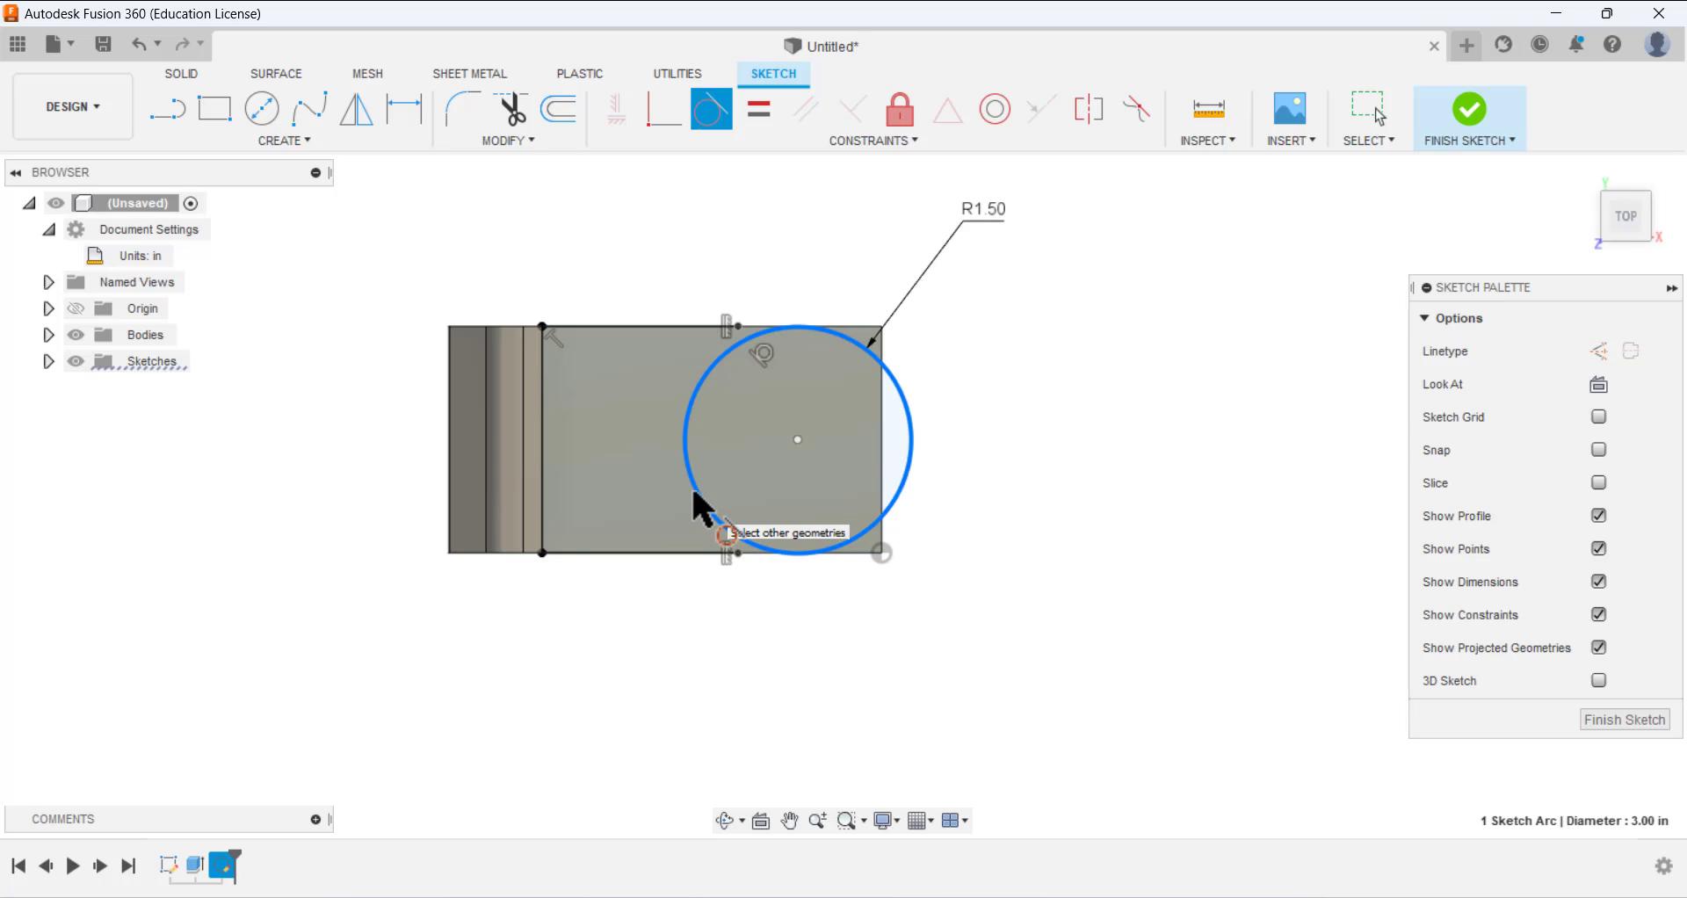
left_click(683, 553)
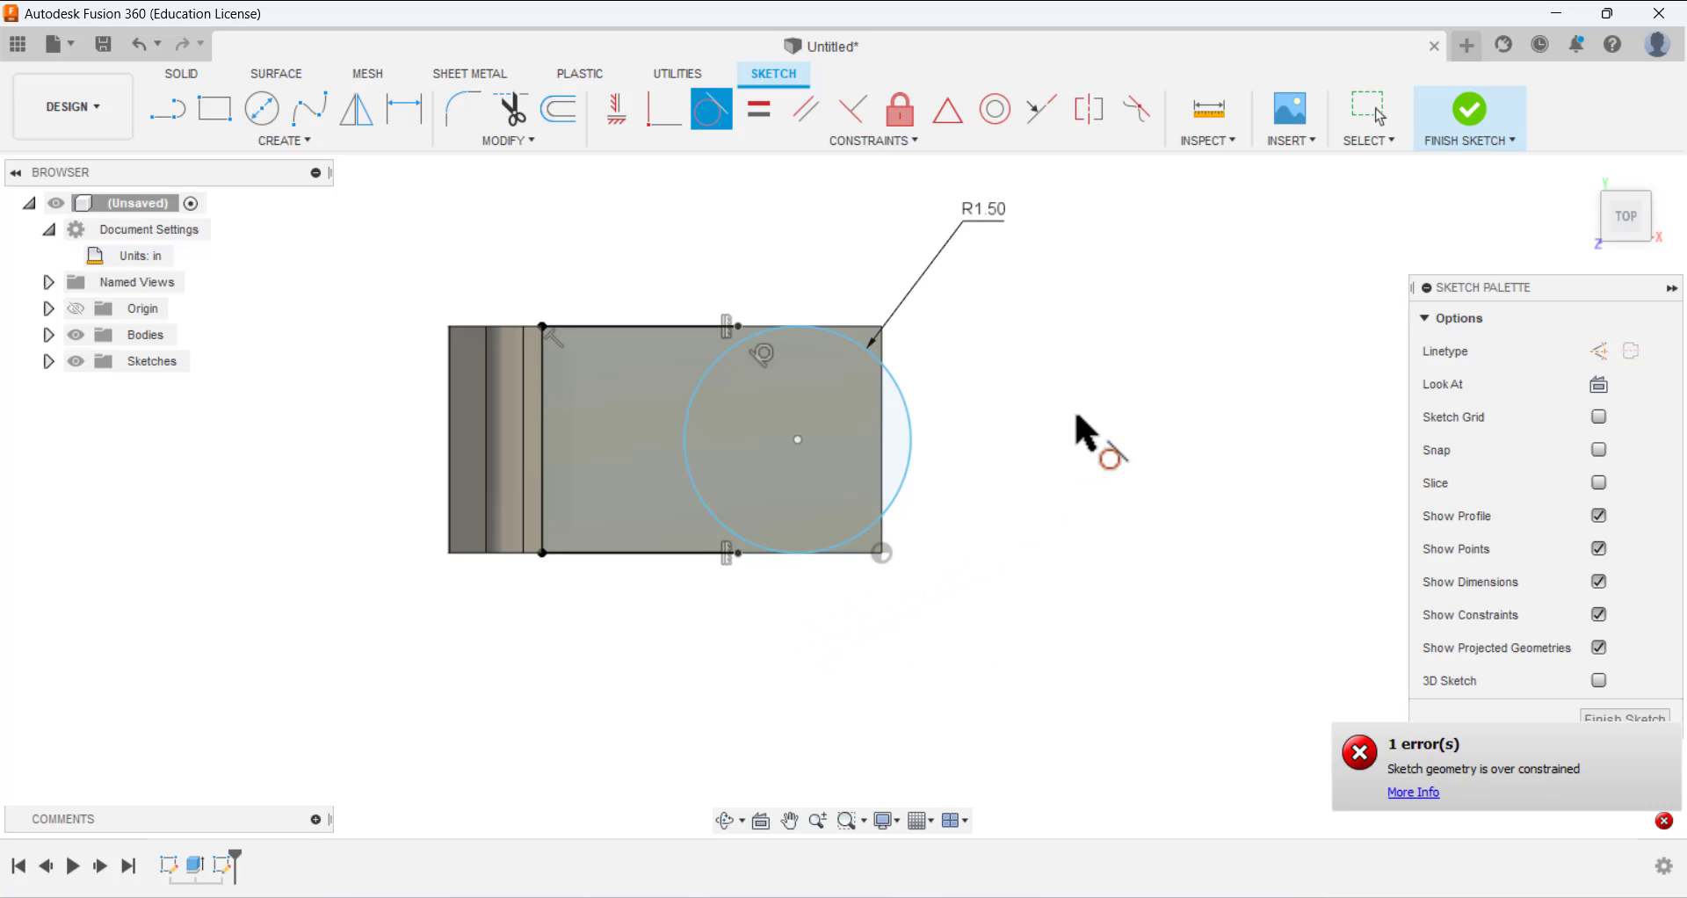
- Dimension the distance from the circle's centre to the line along the upright wall as 2 in
left_click(406, 132)
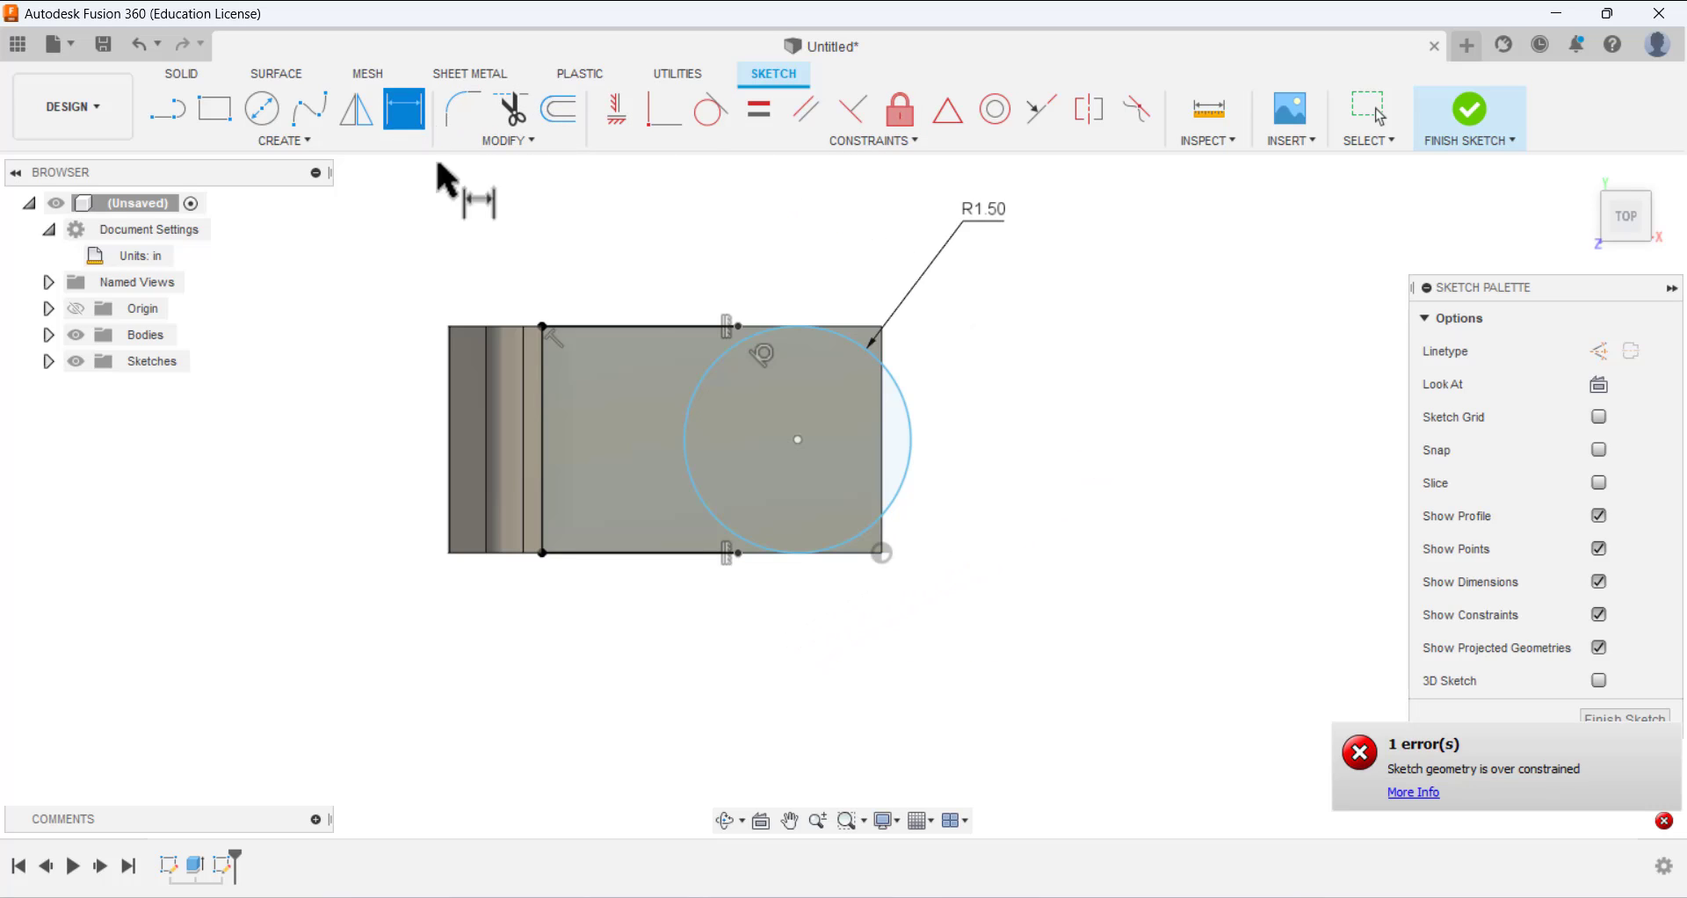
left_click(796, 439)
key("Escape")
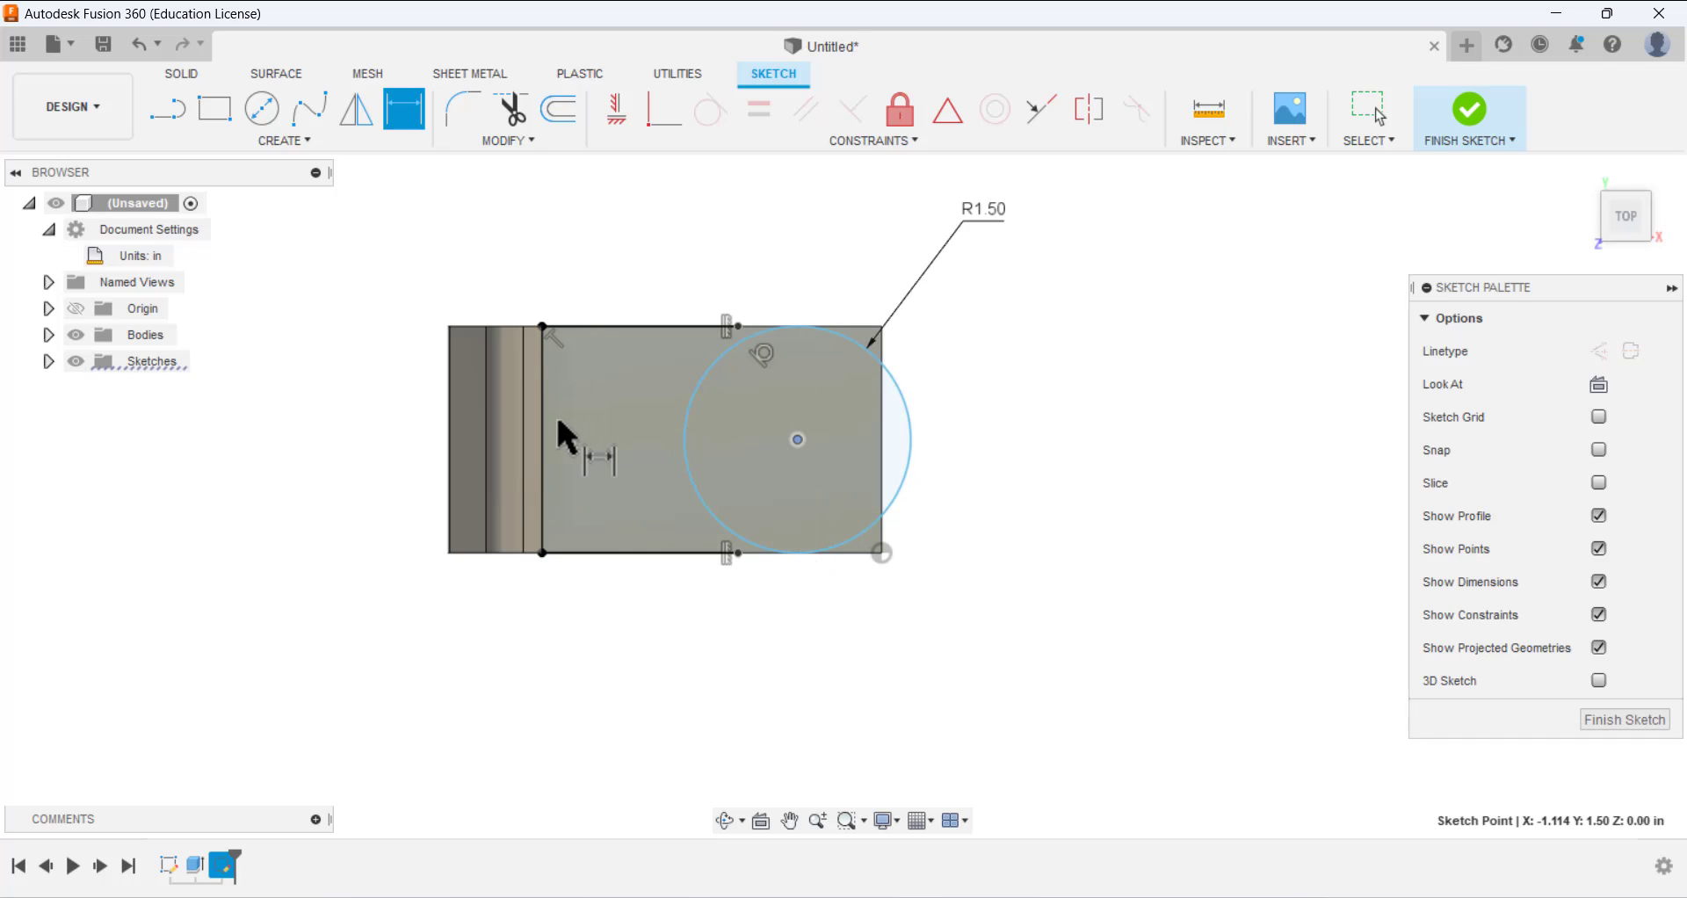
left_click(545, 418)
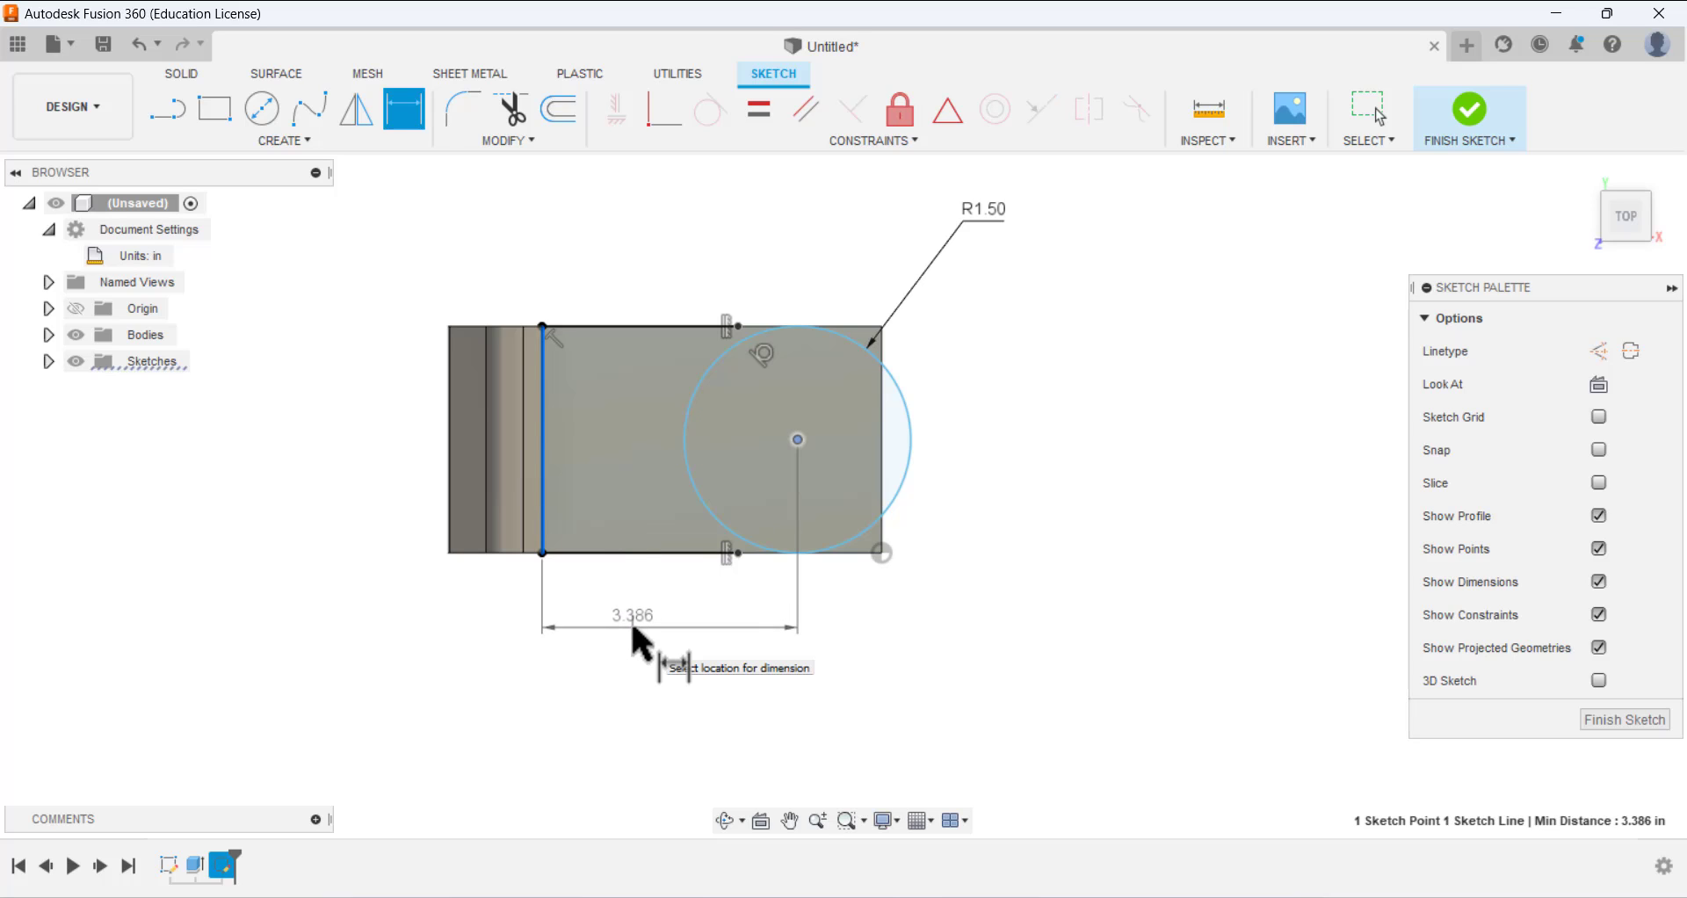
left_click(640, 627)
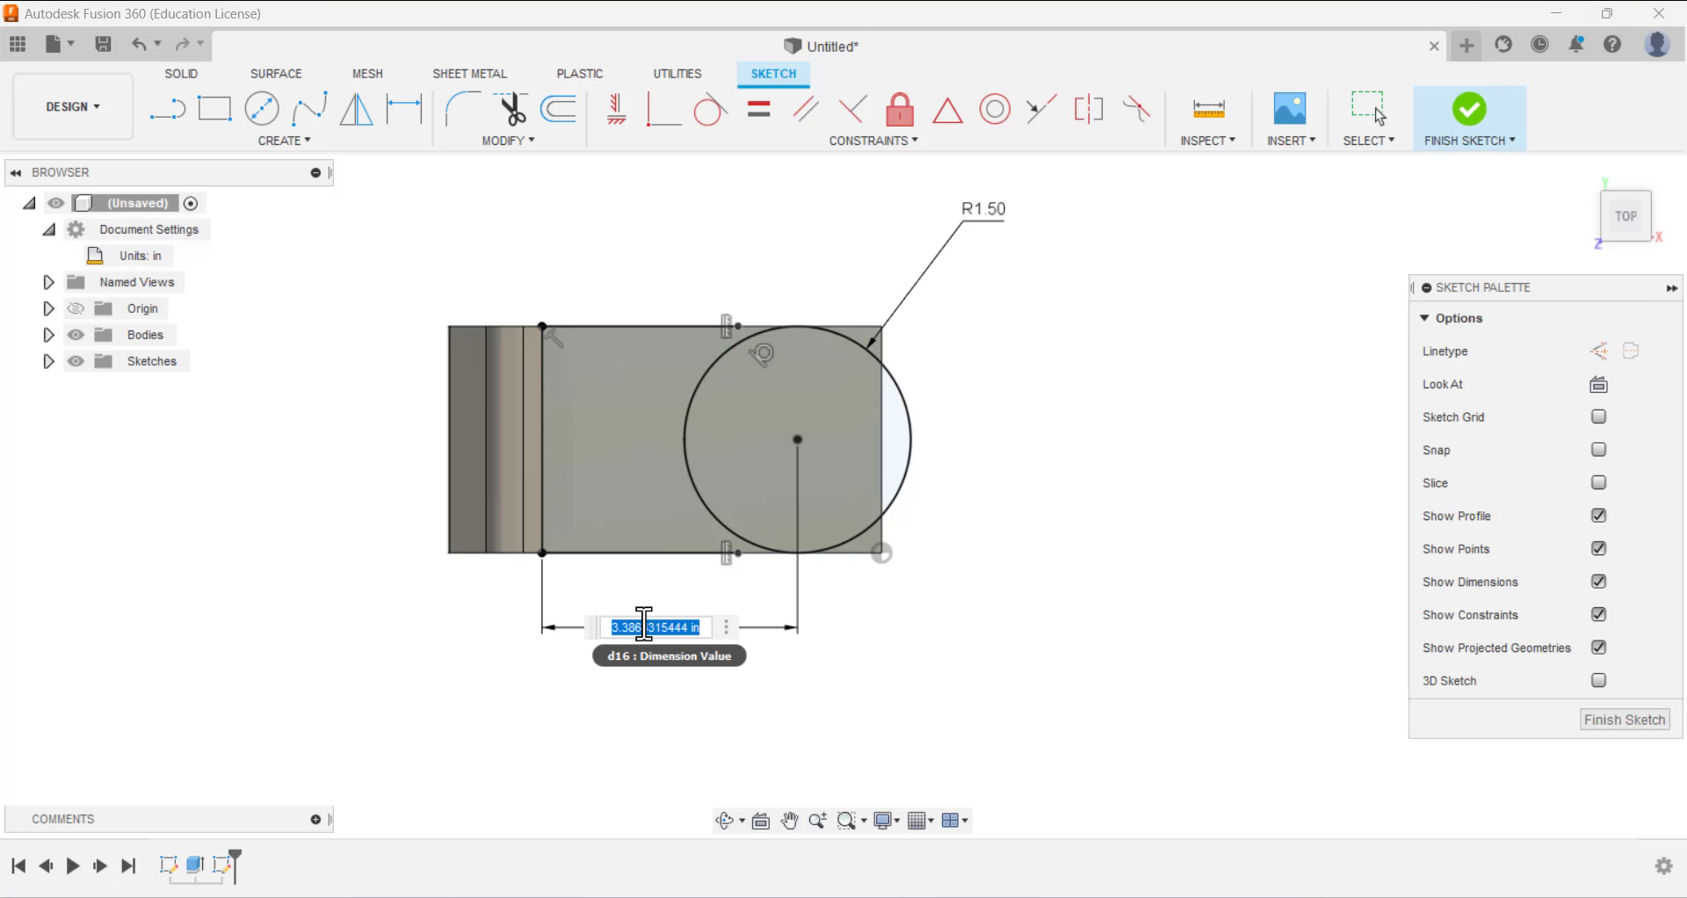
type("2")
key("Return")
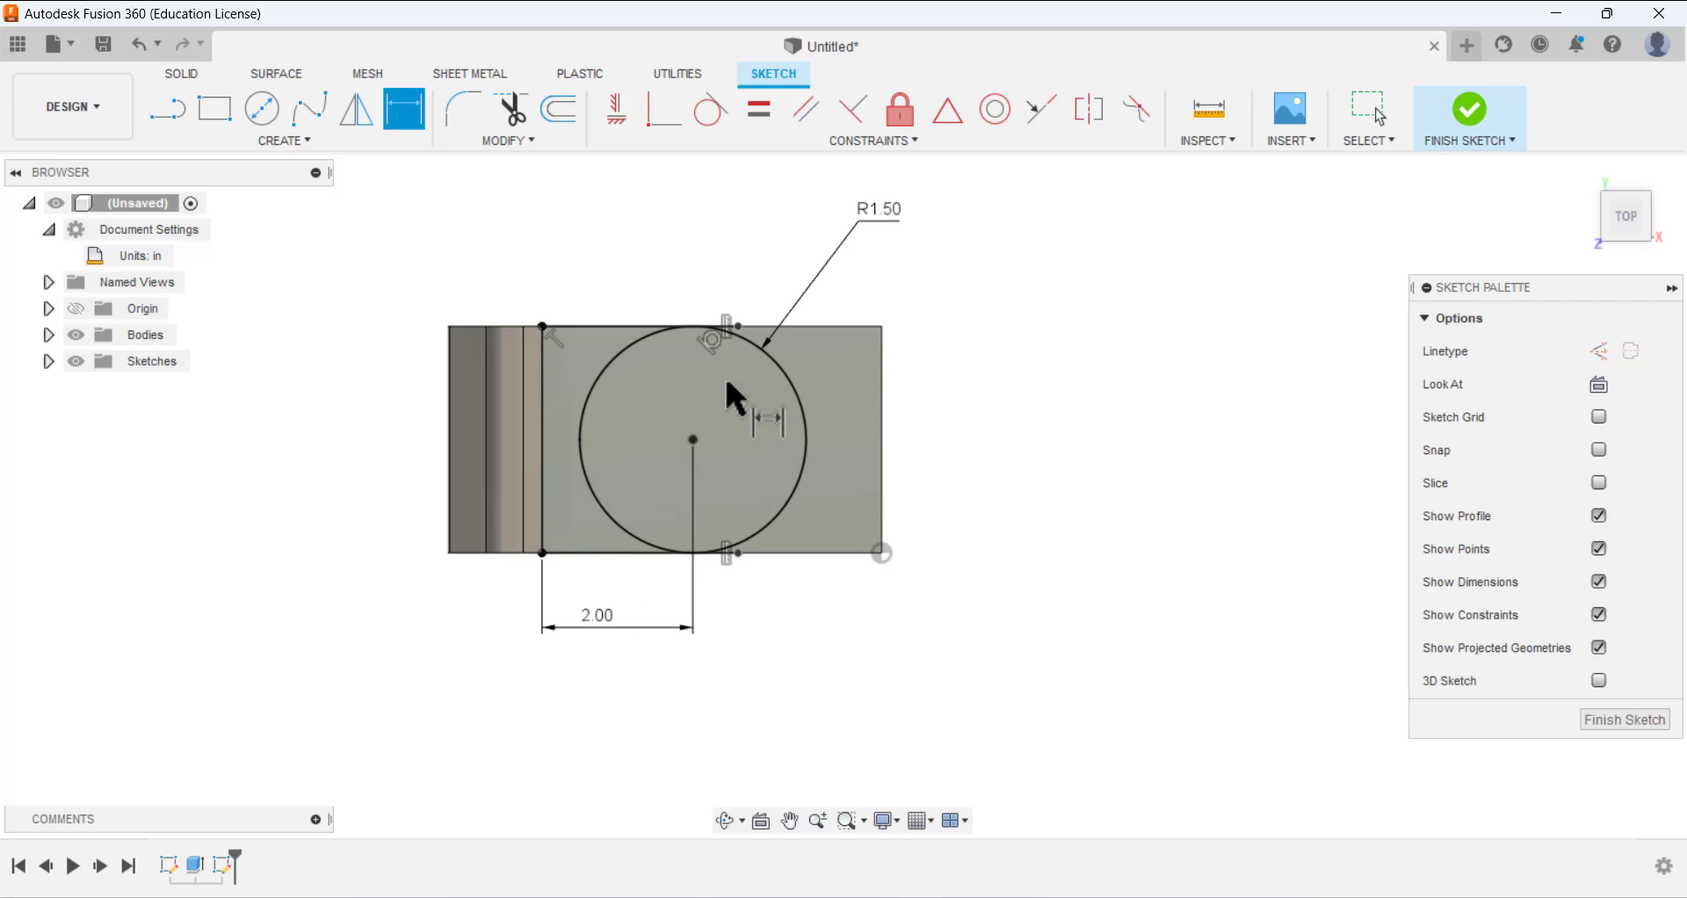
- Trim the side-line ends that extend past the circle and the half of the circle facing the upright wall
scroll(729, 422, "down", 1)
scroll(730, 444, "up", 2)
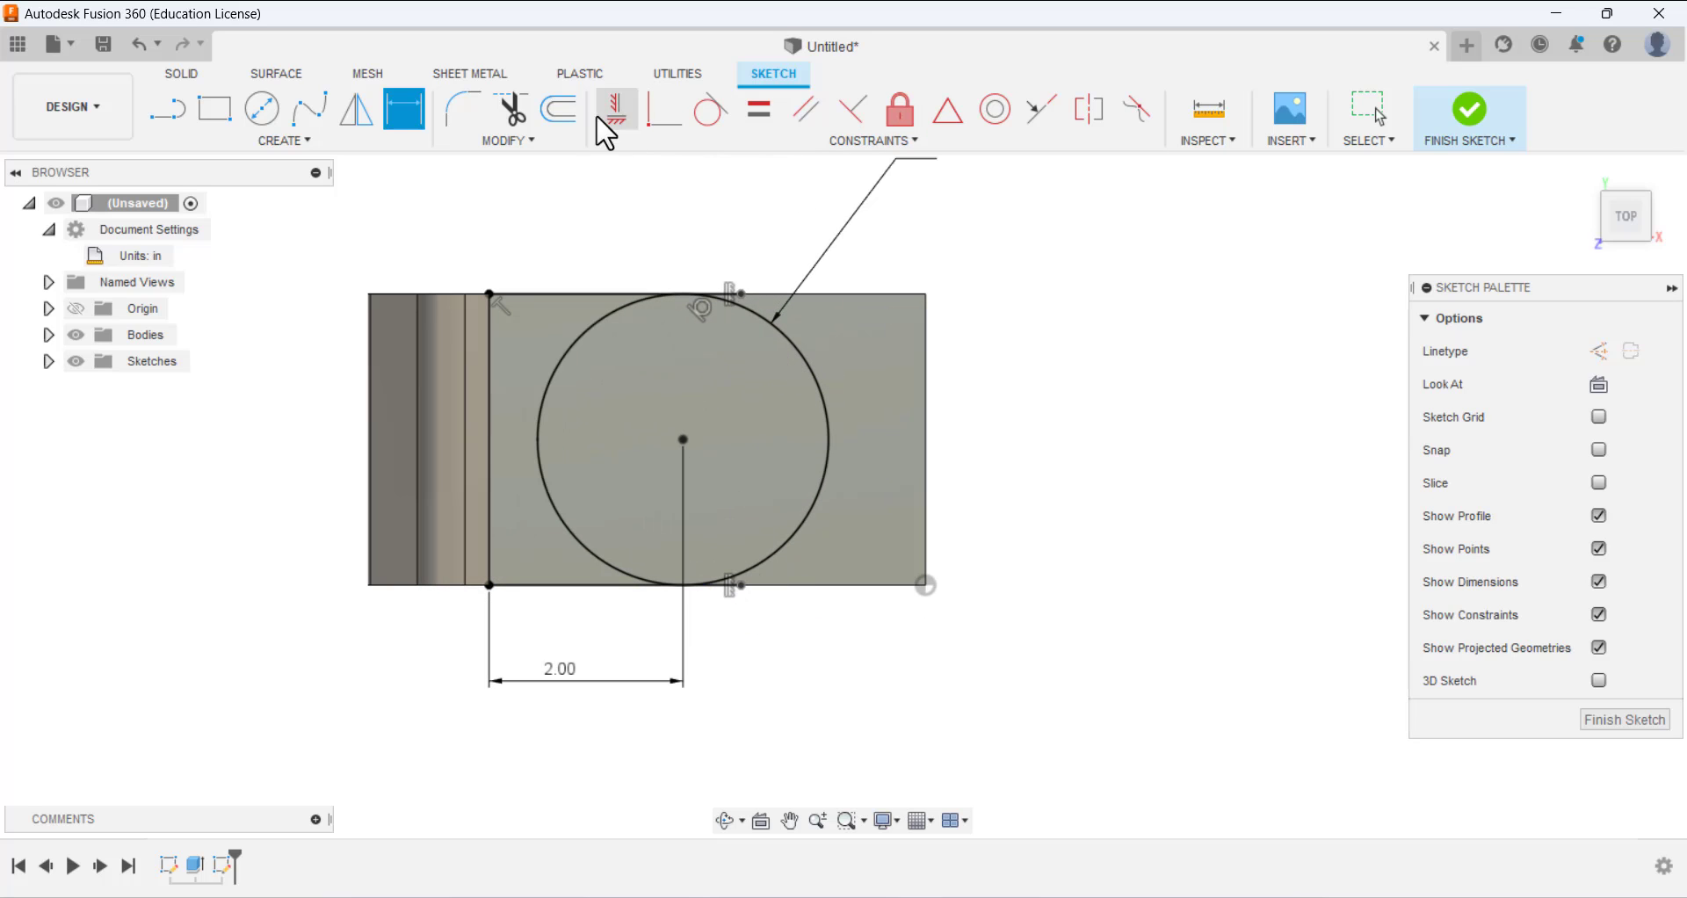
left_click(513, 116)
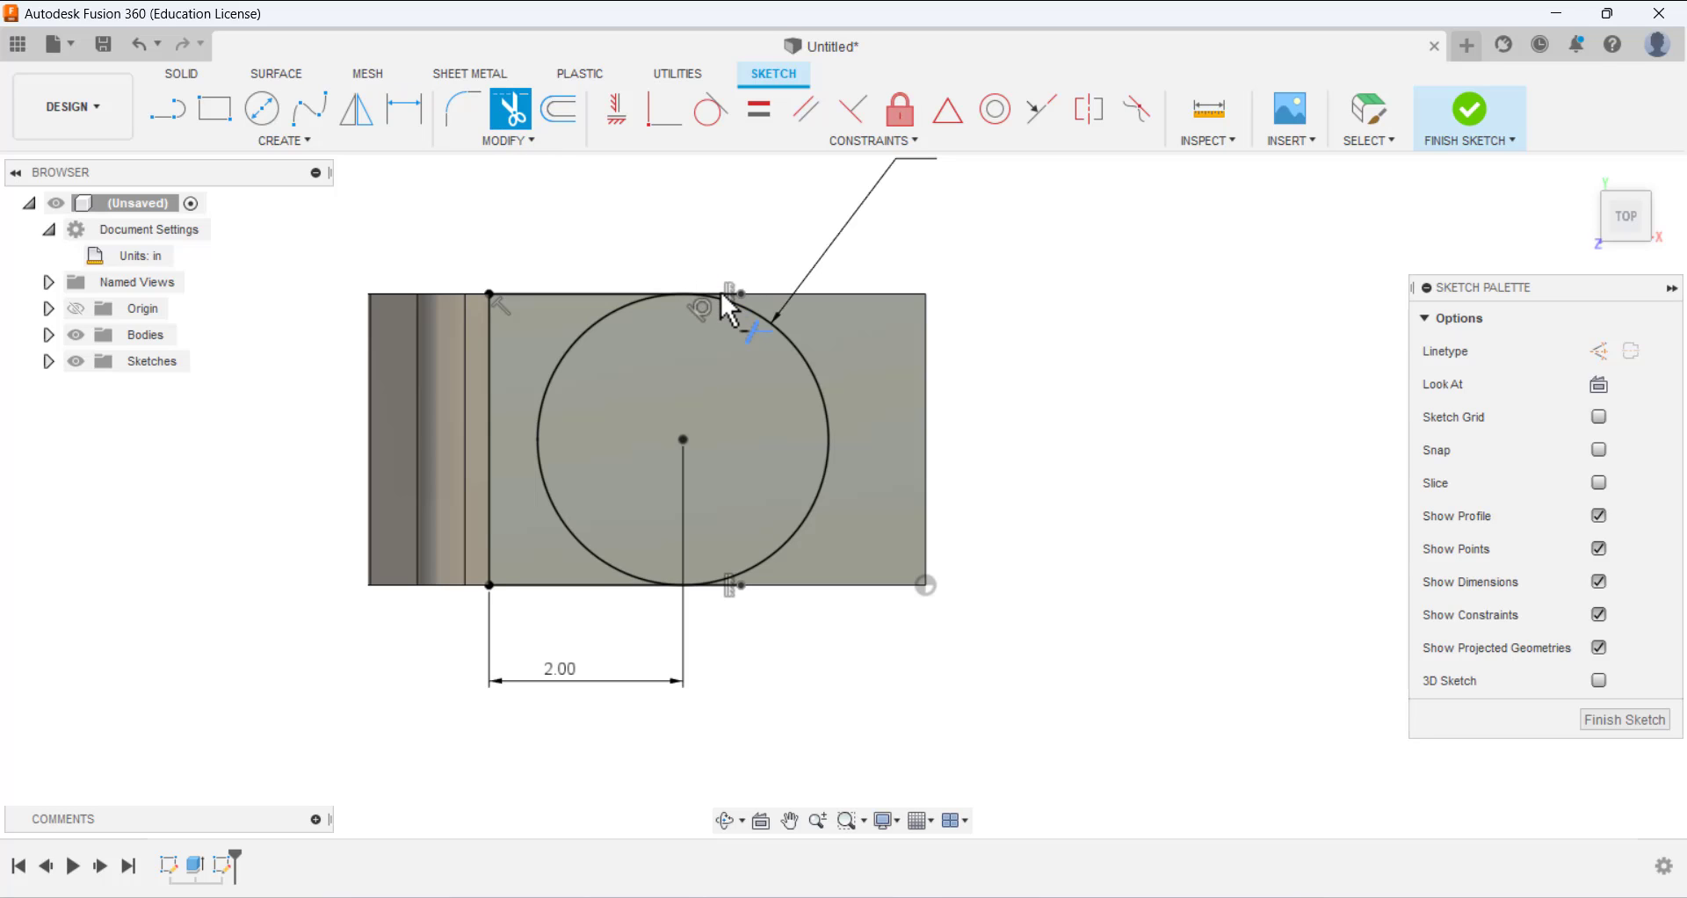
left_click(729, 290)
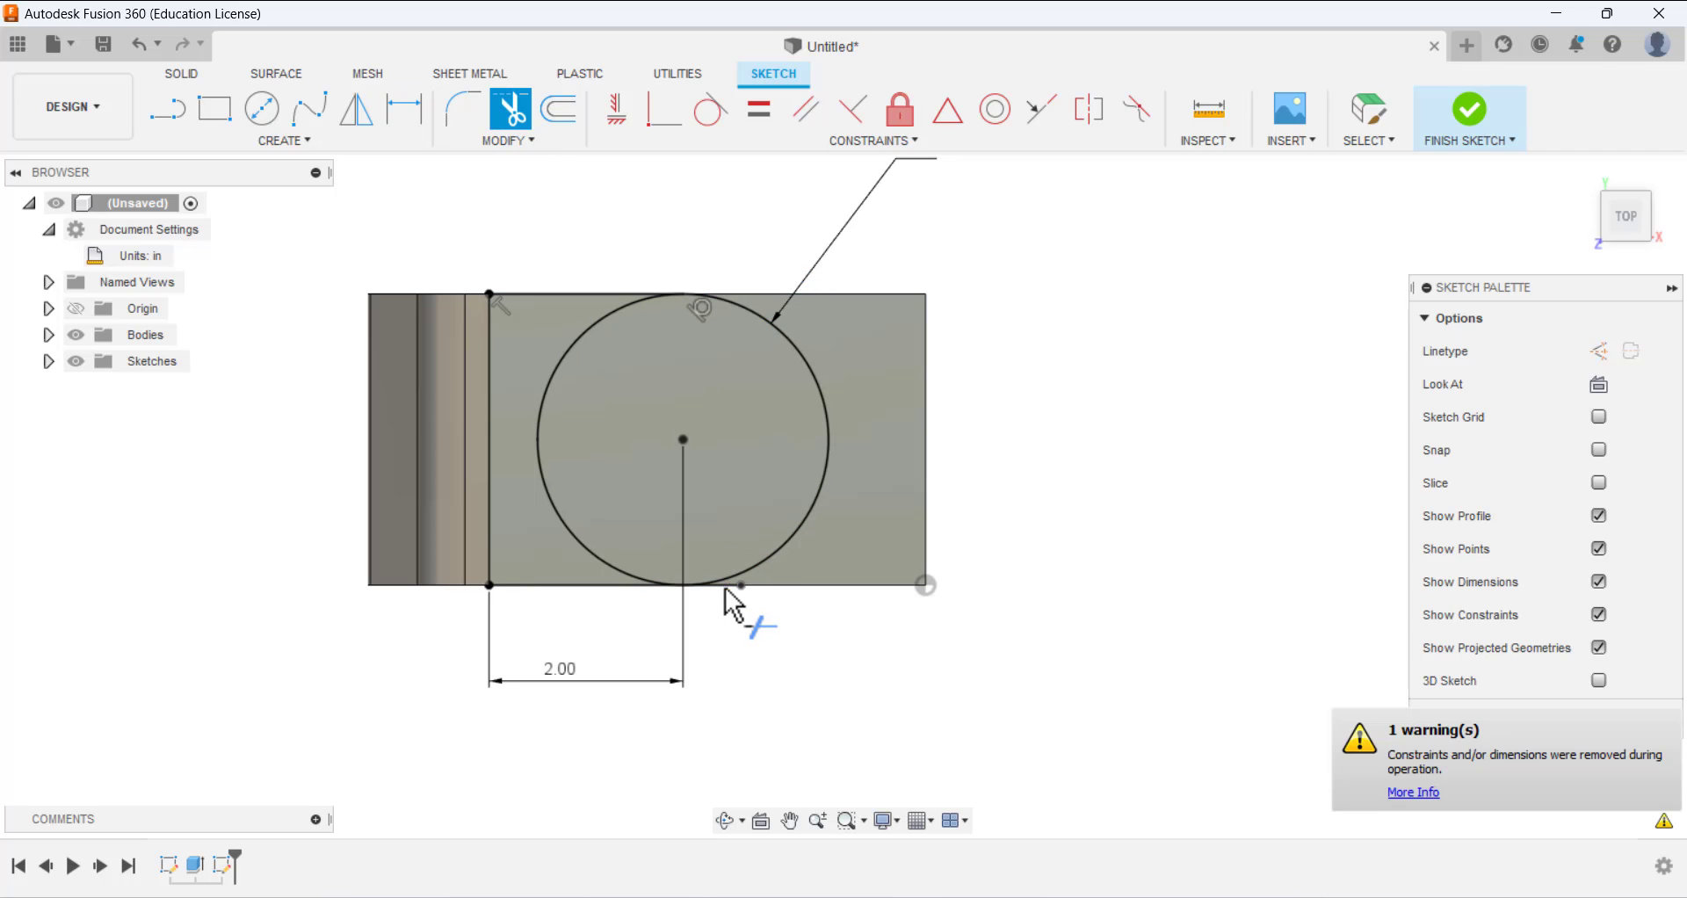
left_click(582, 540)
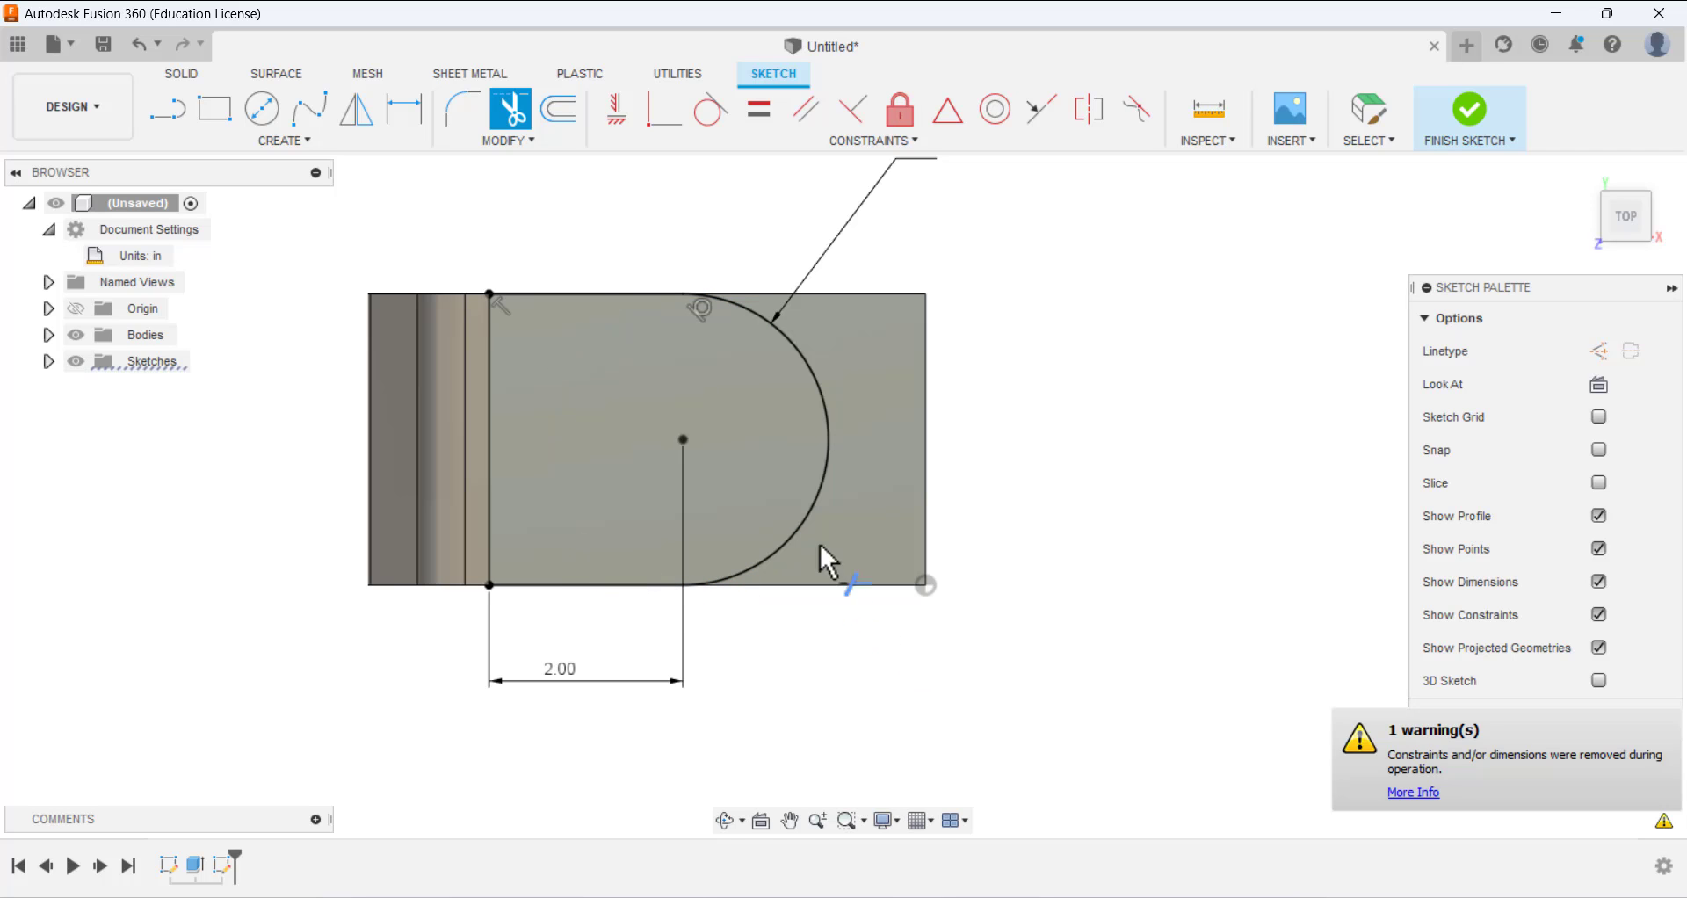
middle_click_drag(756, 347, 735, 316, "shift")
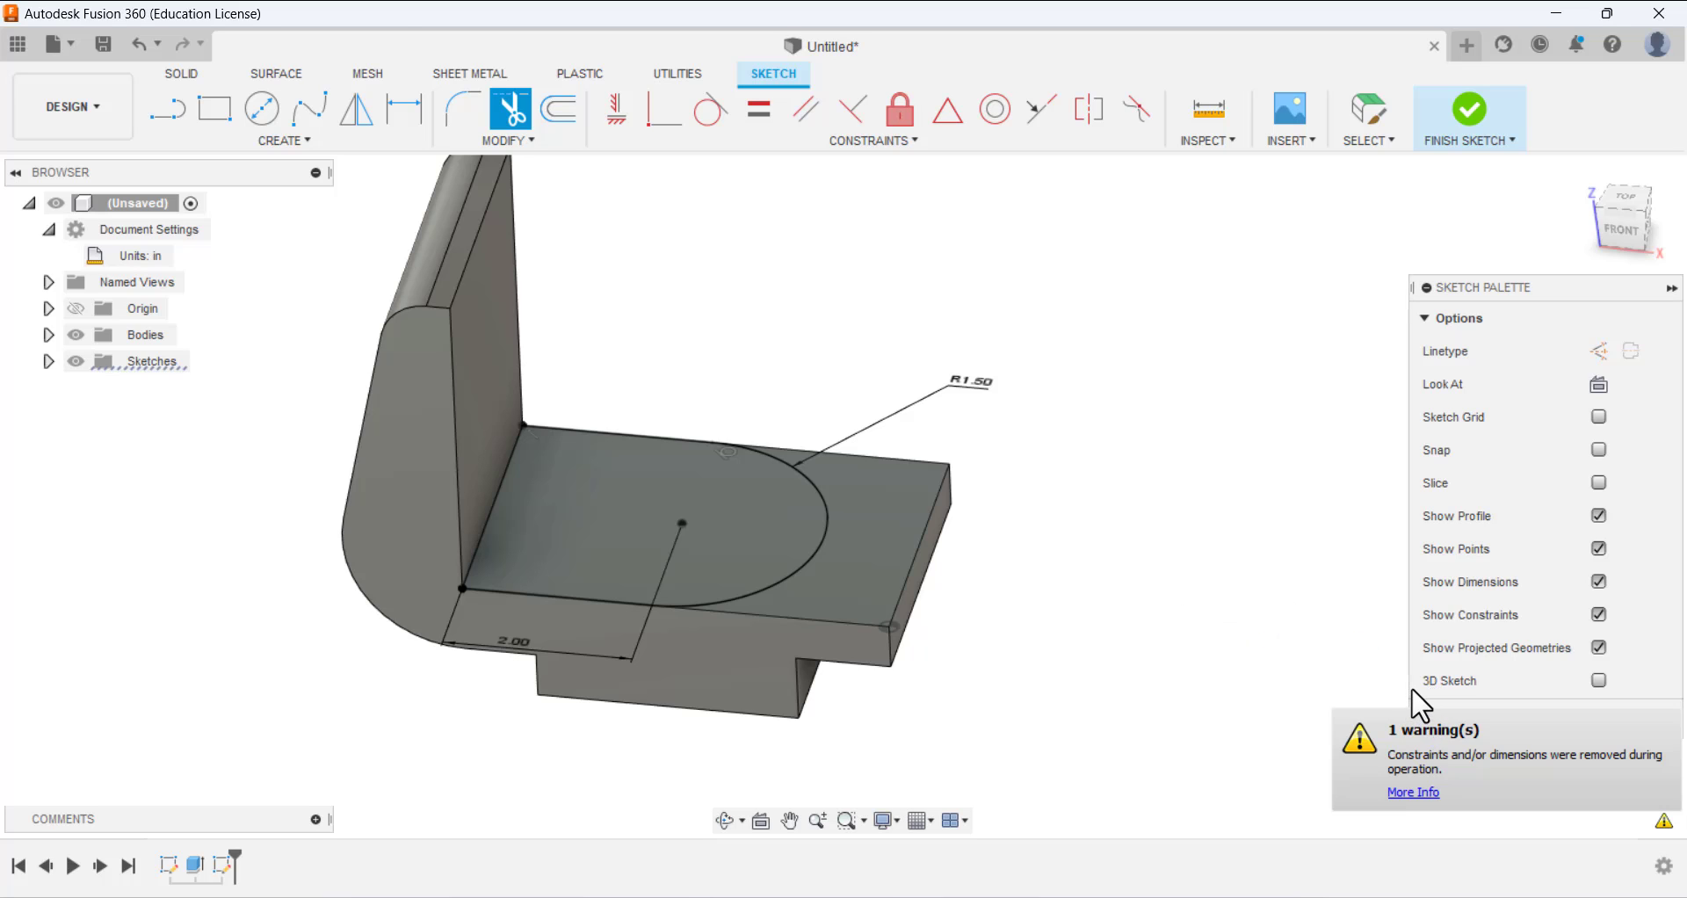
- Finish the sketch and extrude the rounded-end profile upward 0.5 in, joined to the base body
left_click(1616, 719)
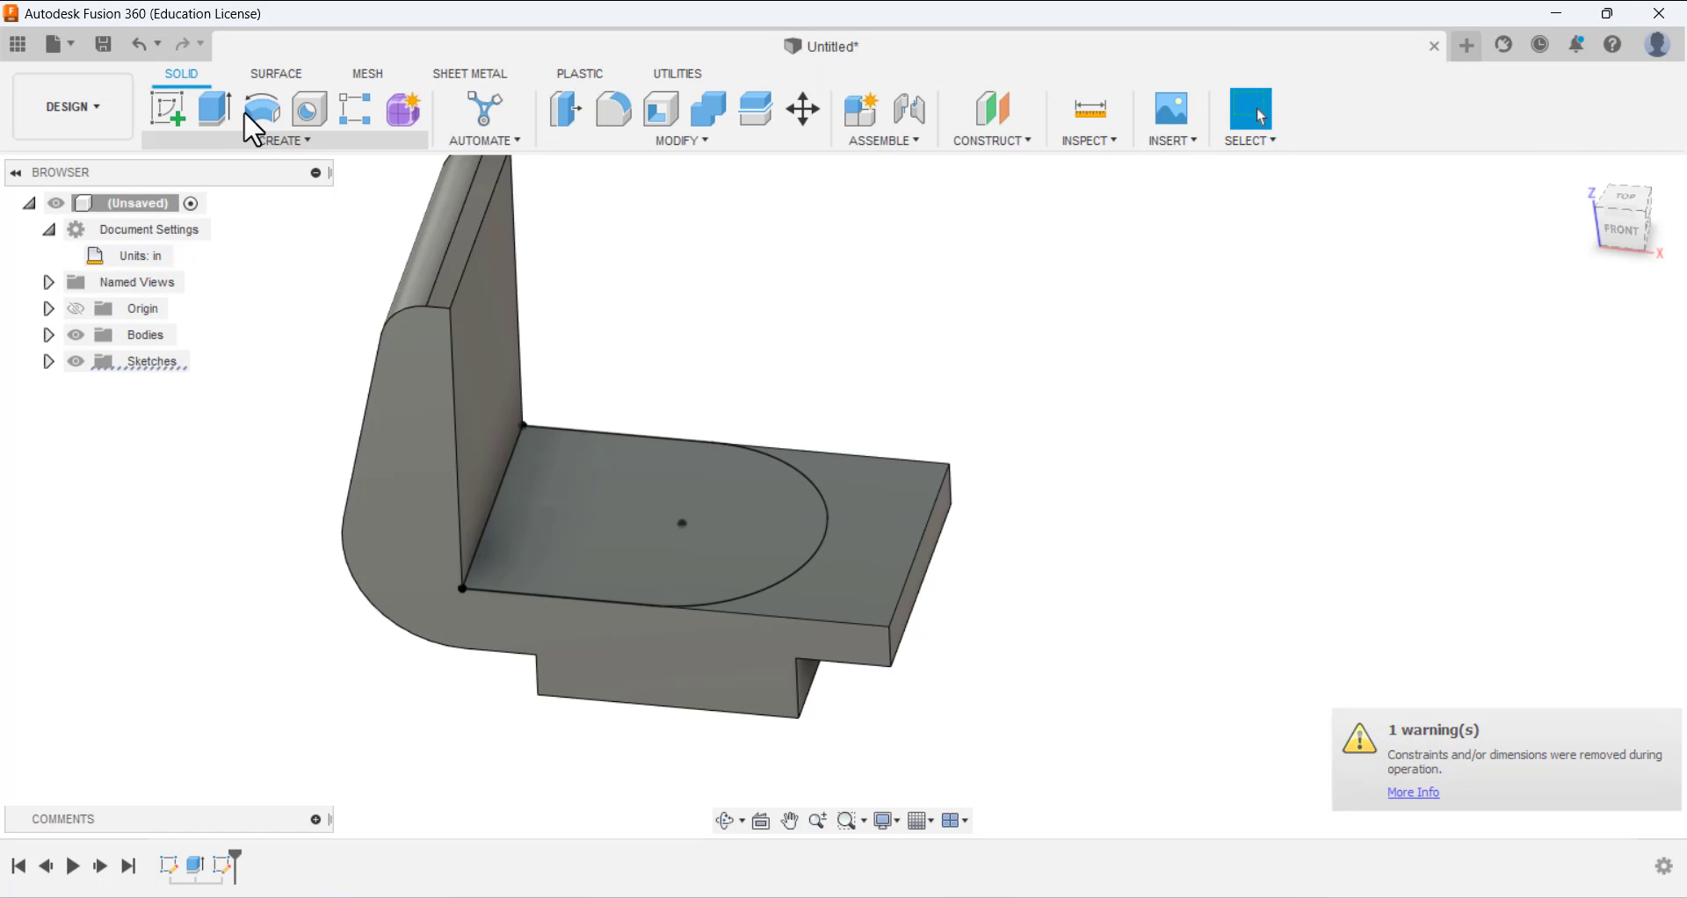
left_click(218, 109)
left_click(684, 461)
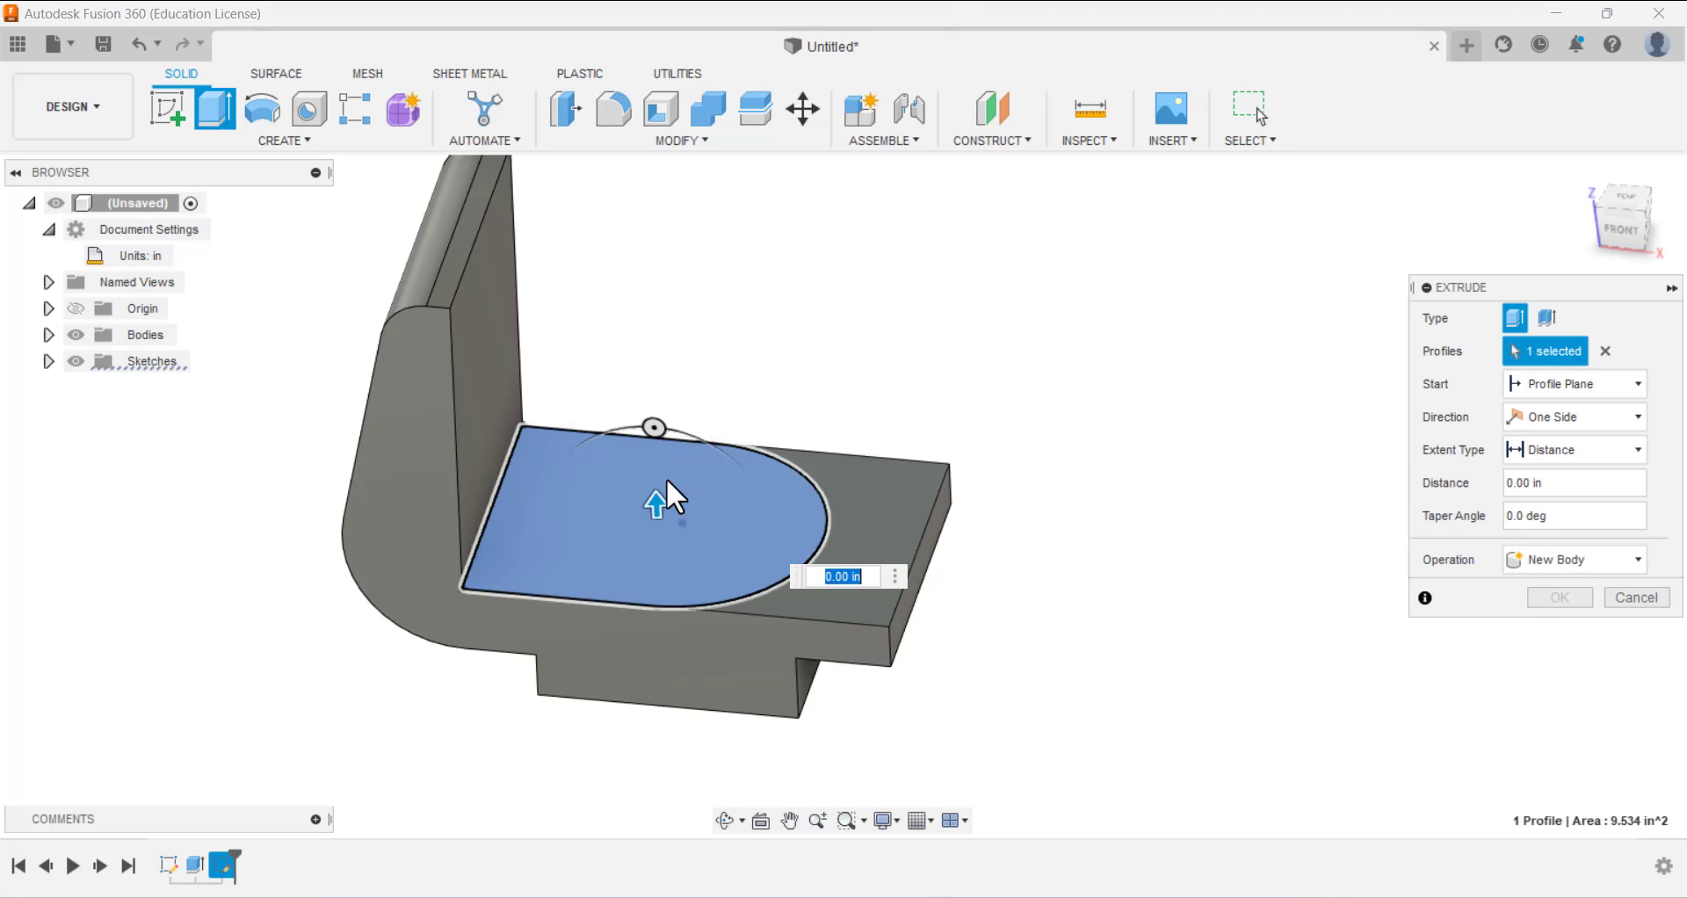
left_click_drag(667, 482, 660, 435)
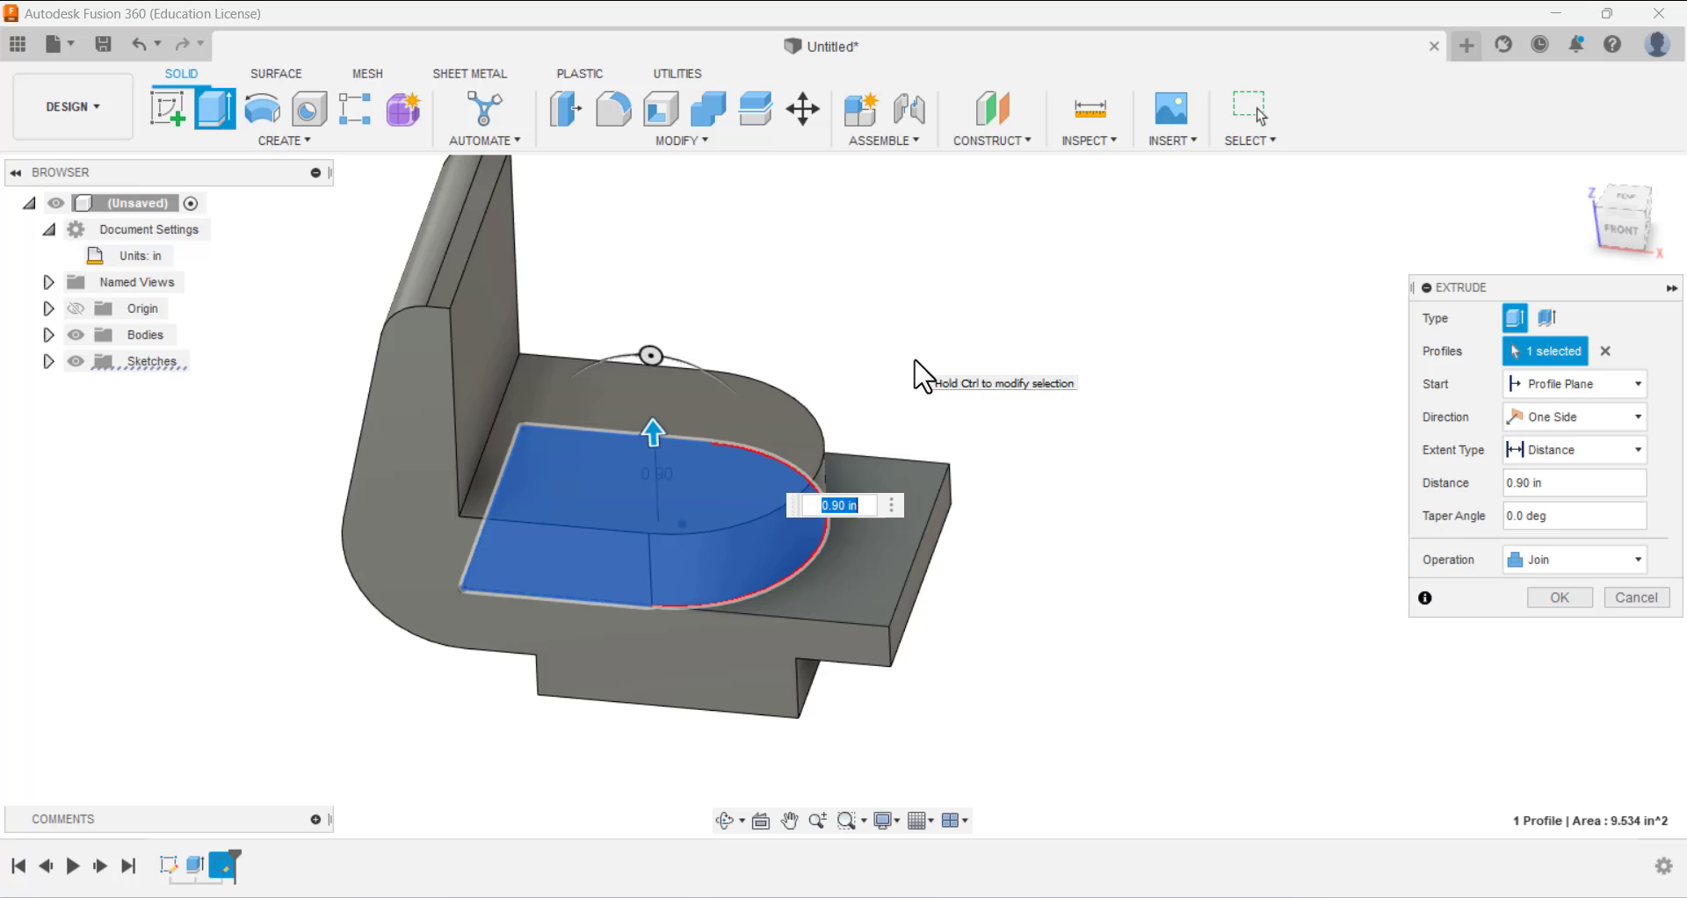
left_click(1550, 485)
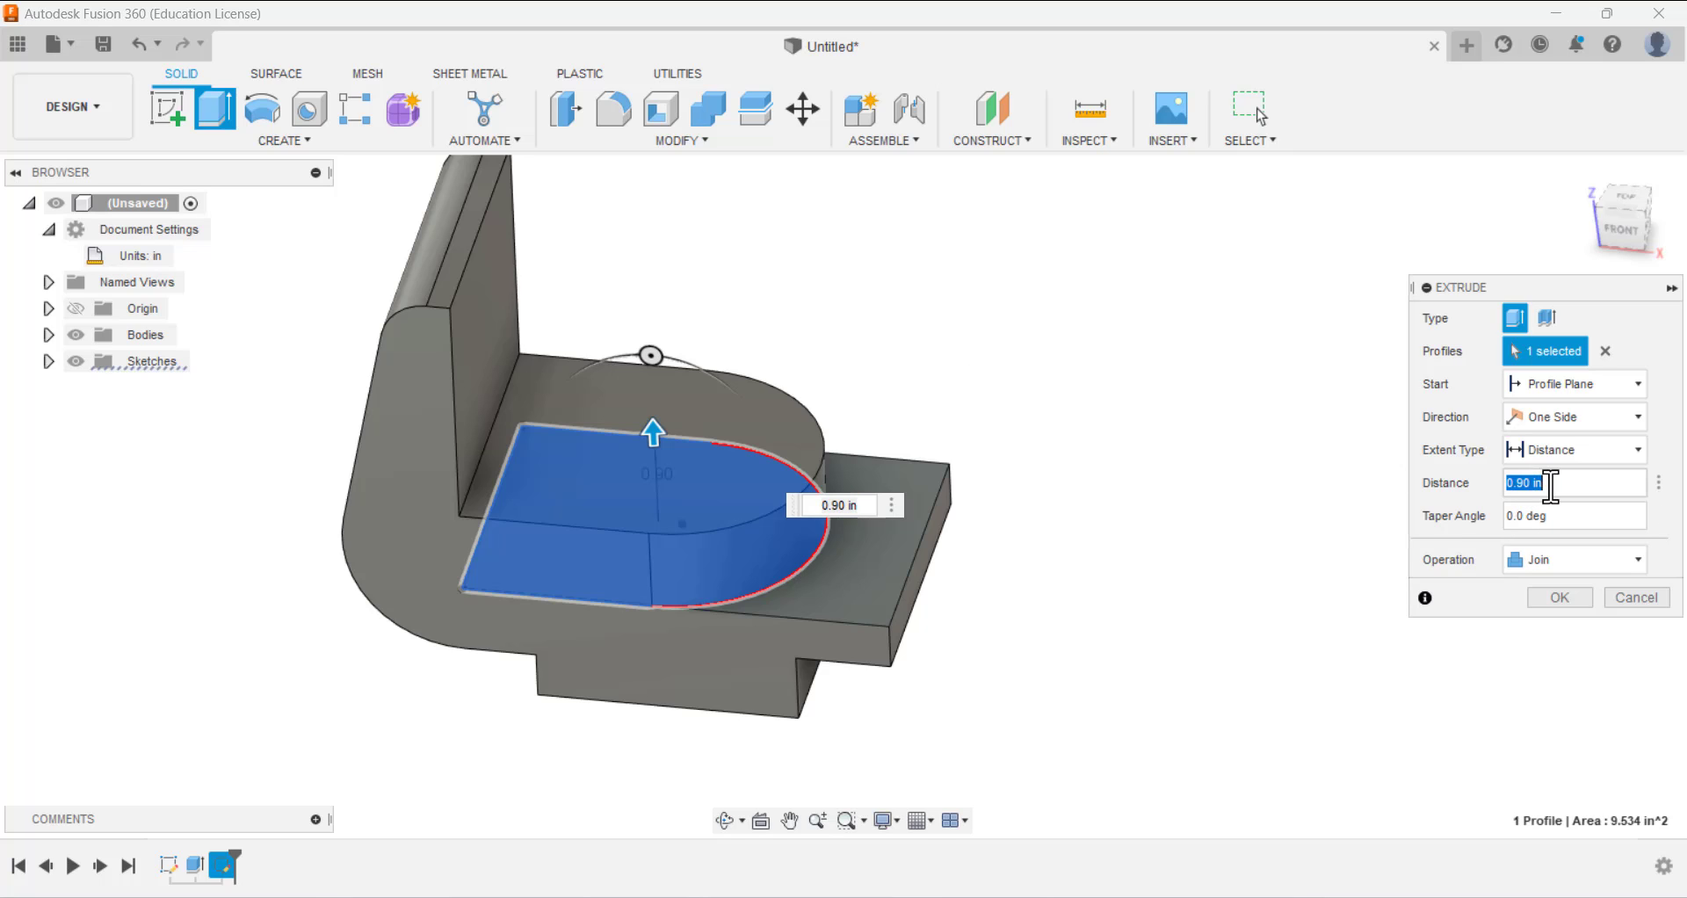
key("Return")
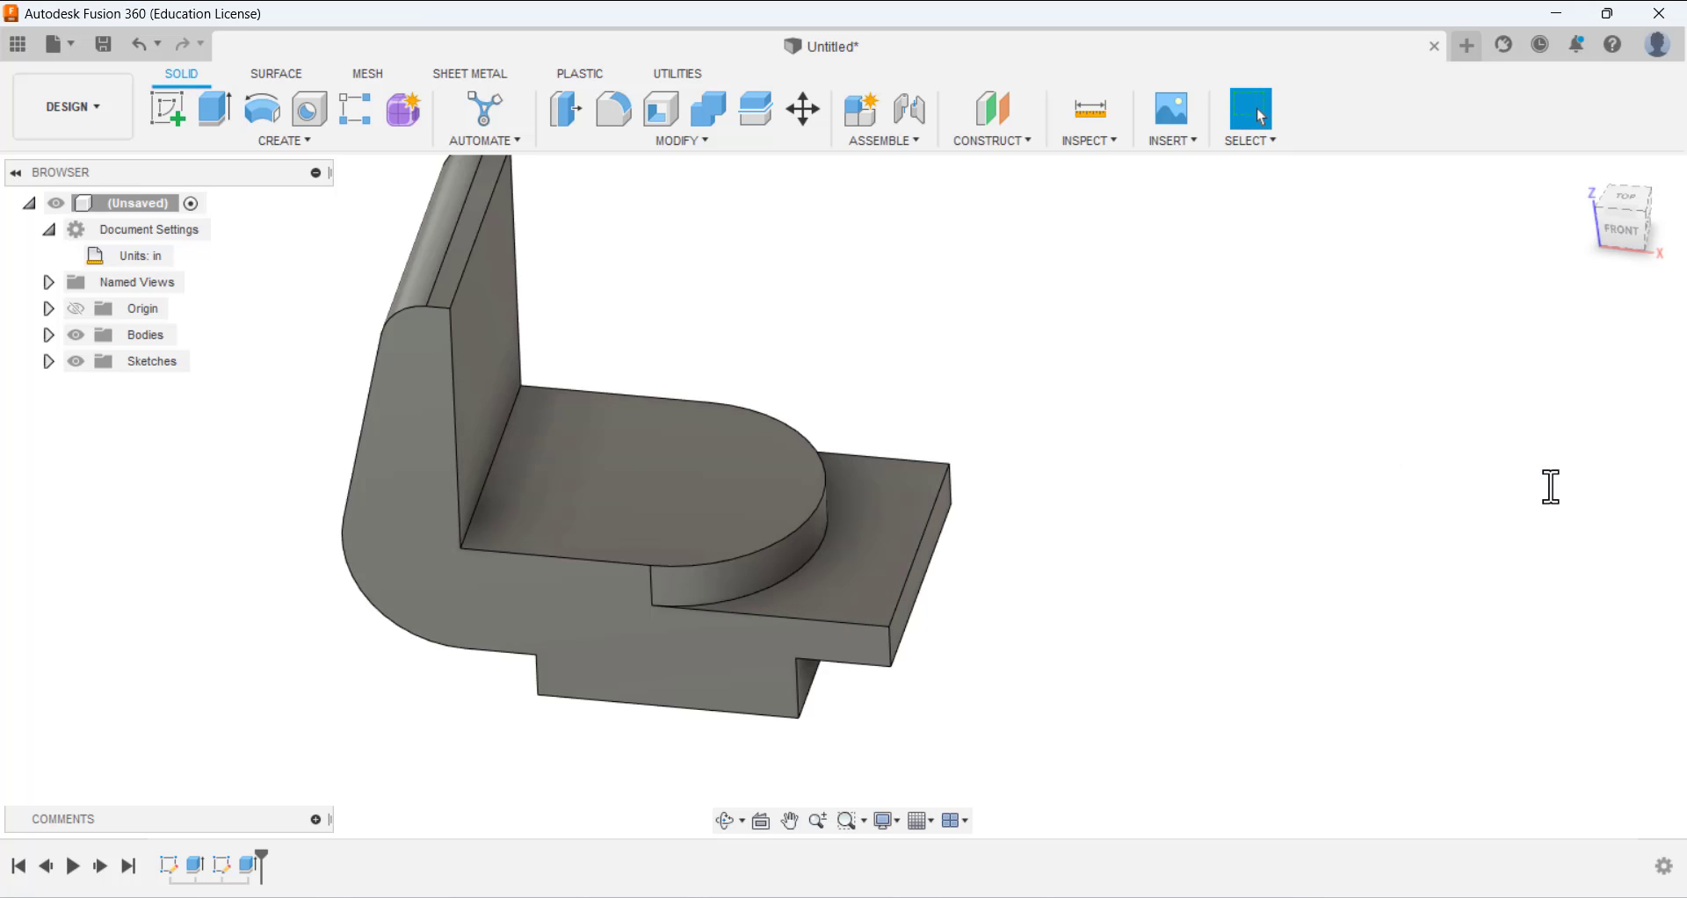
- Start a new sketch on the top face of the raised rounded-end pad
middle_click_drag(859, 486, 803, 463, "shift")
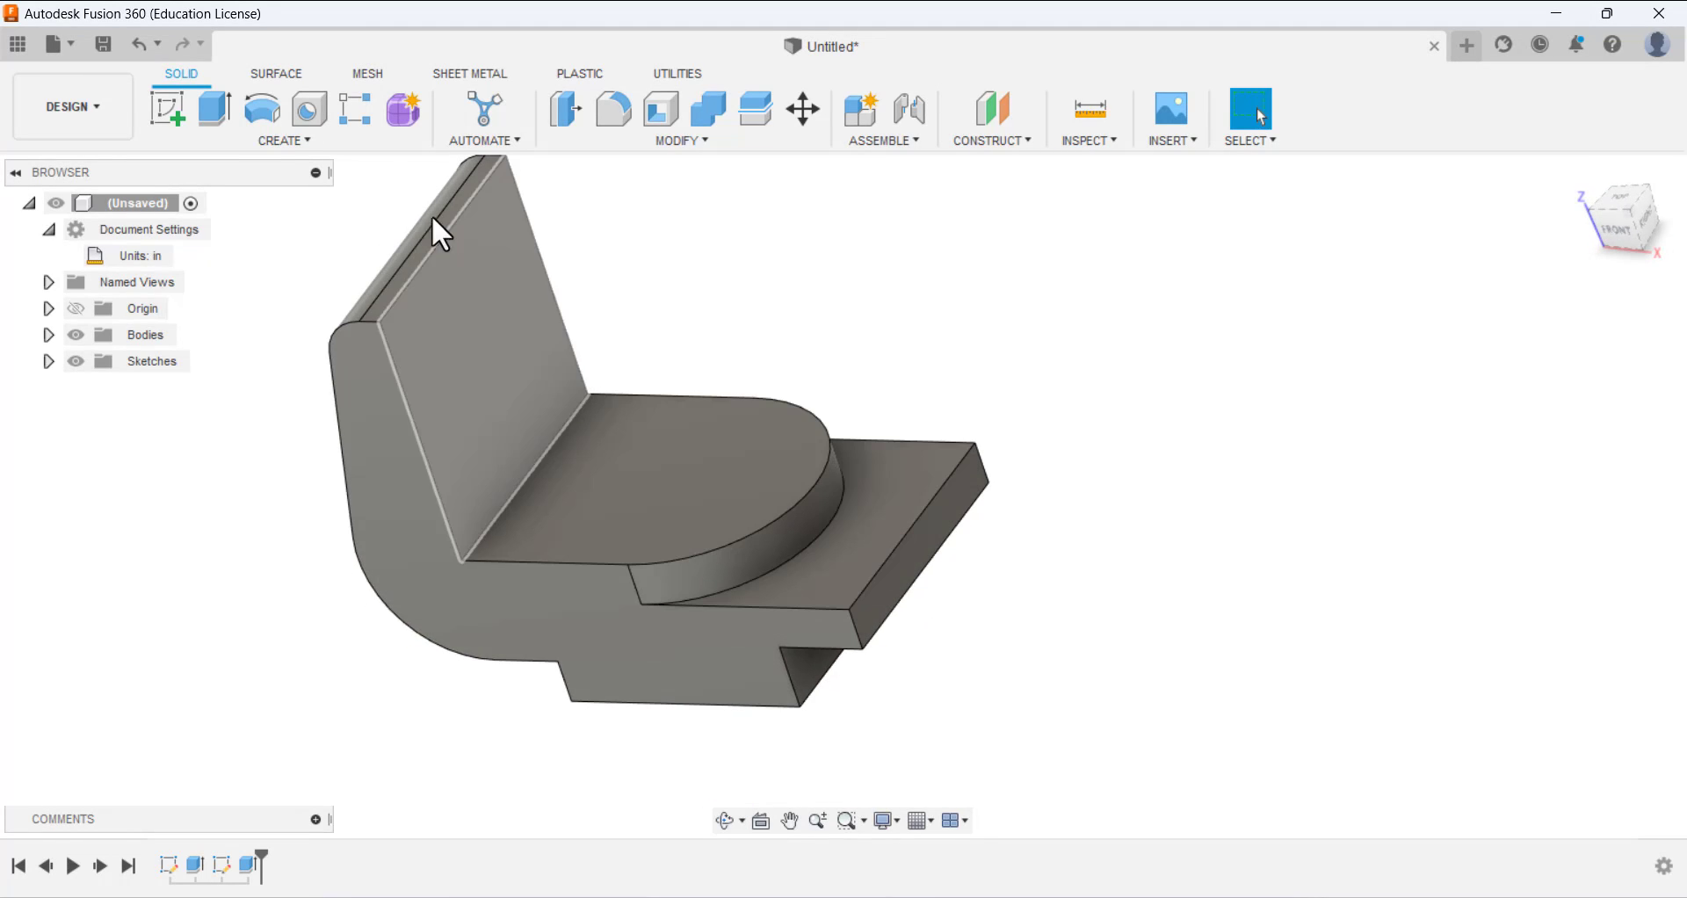
left_click(165, 110)
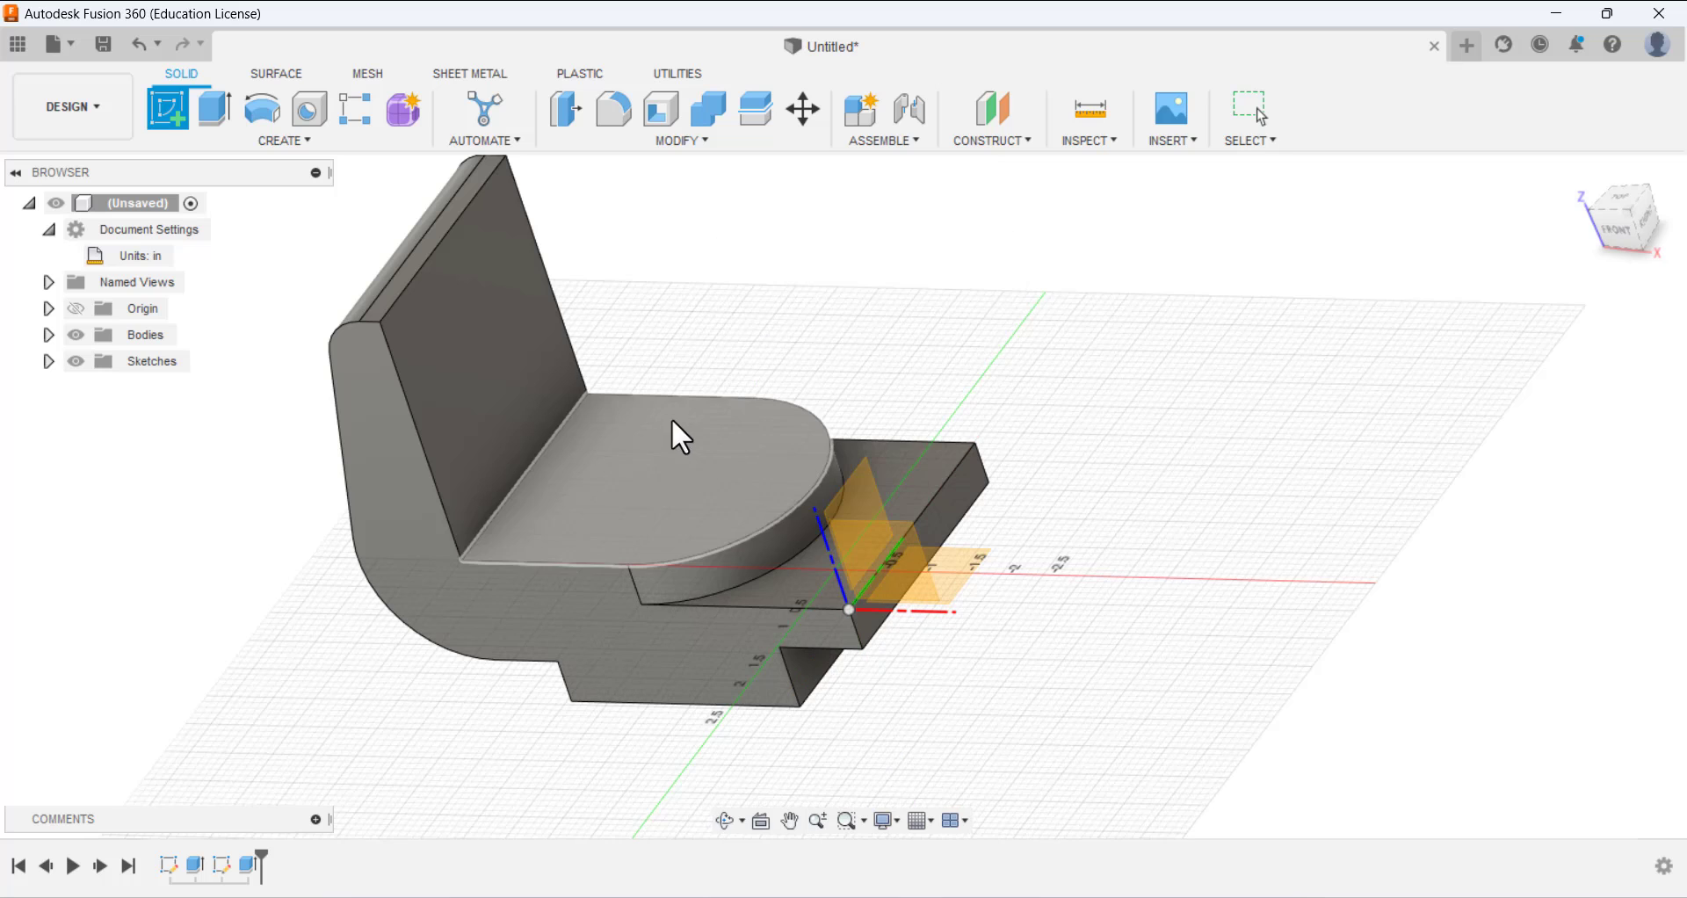
left_click(672, 461)
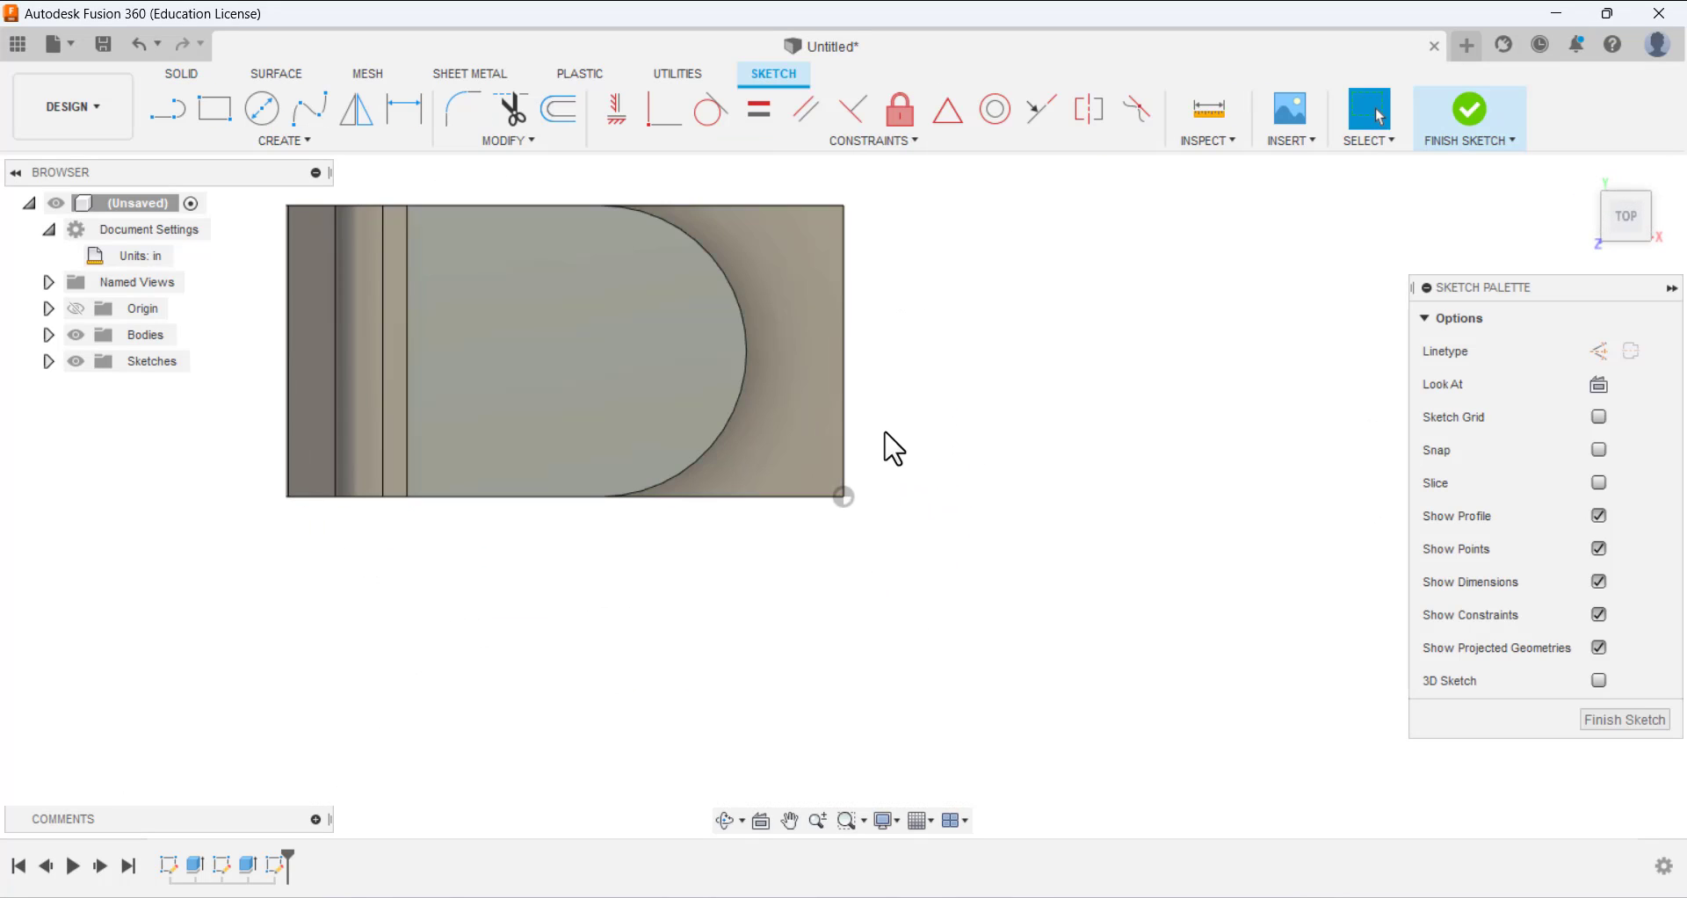
- Draw a centre-diameter circle at the centre of the pad's rounded end, and undo it
left_click(262, 113)
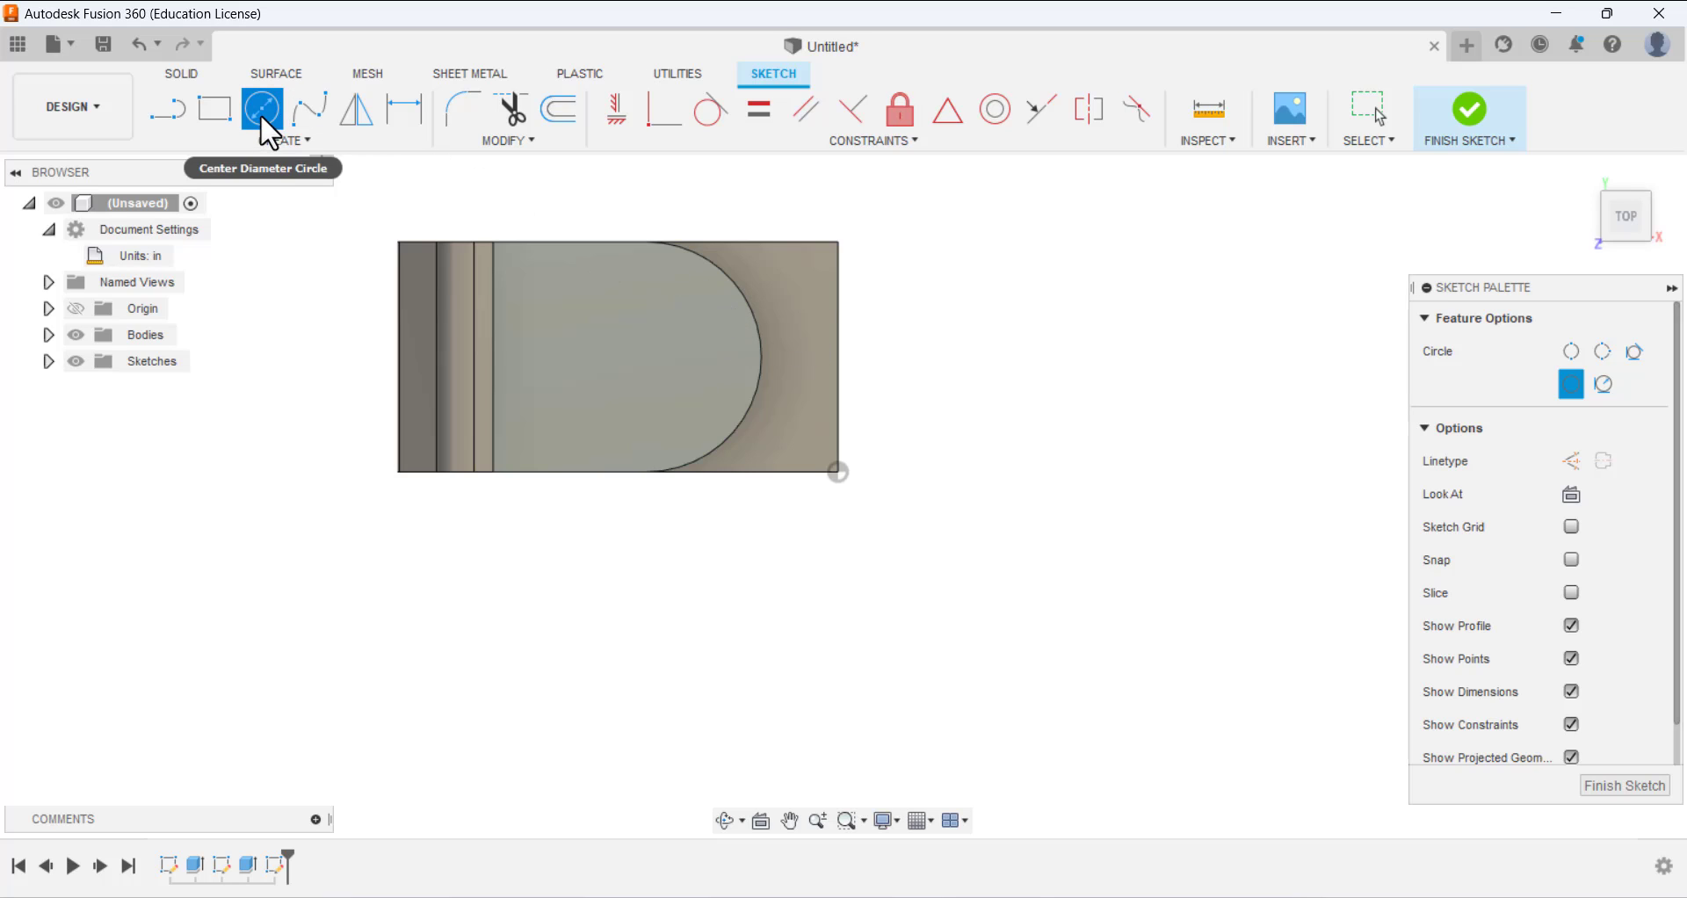
left_click(647, 358)
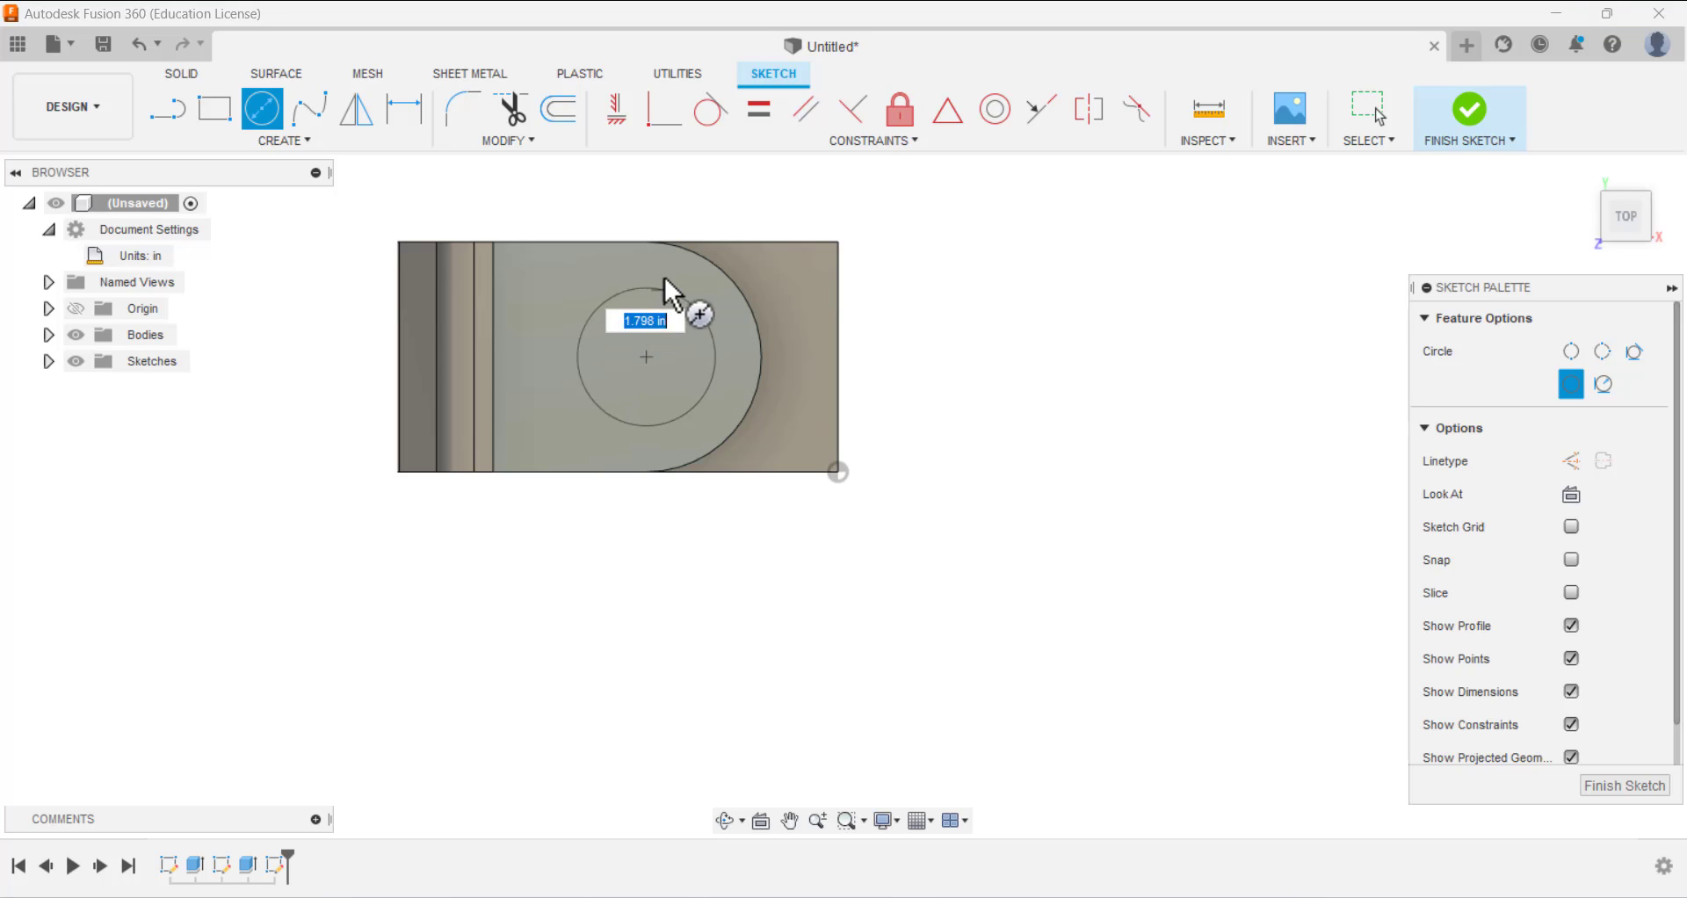
left_click(716, 310)
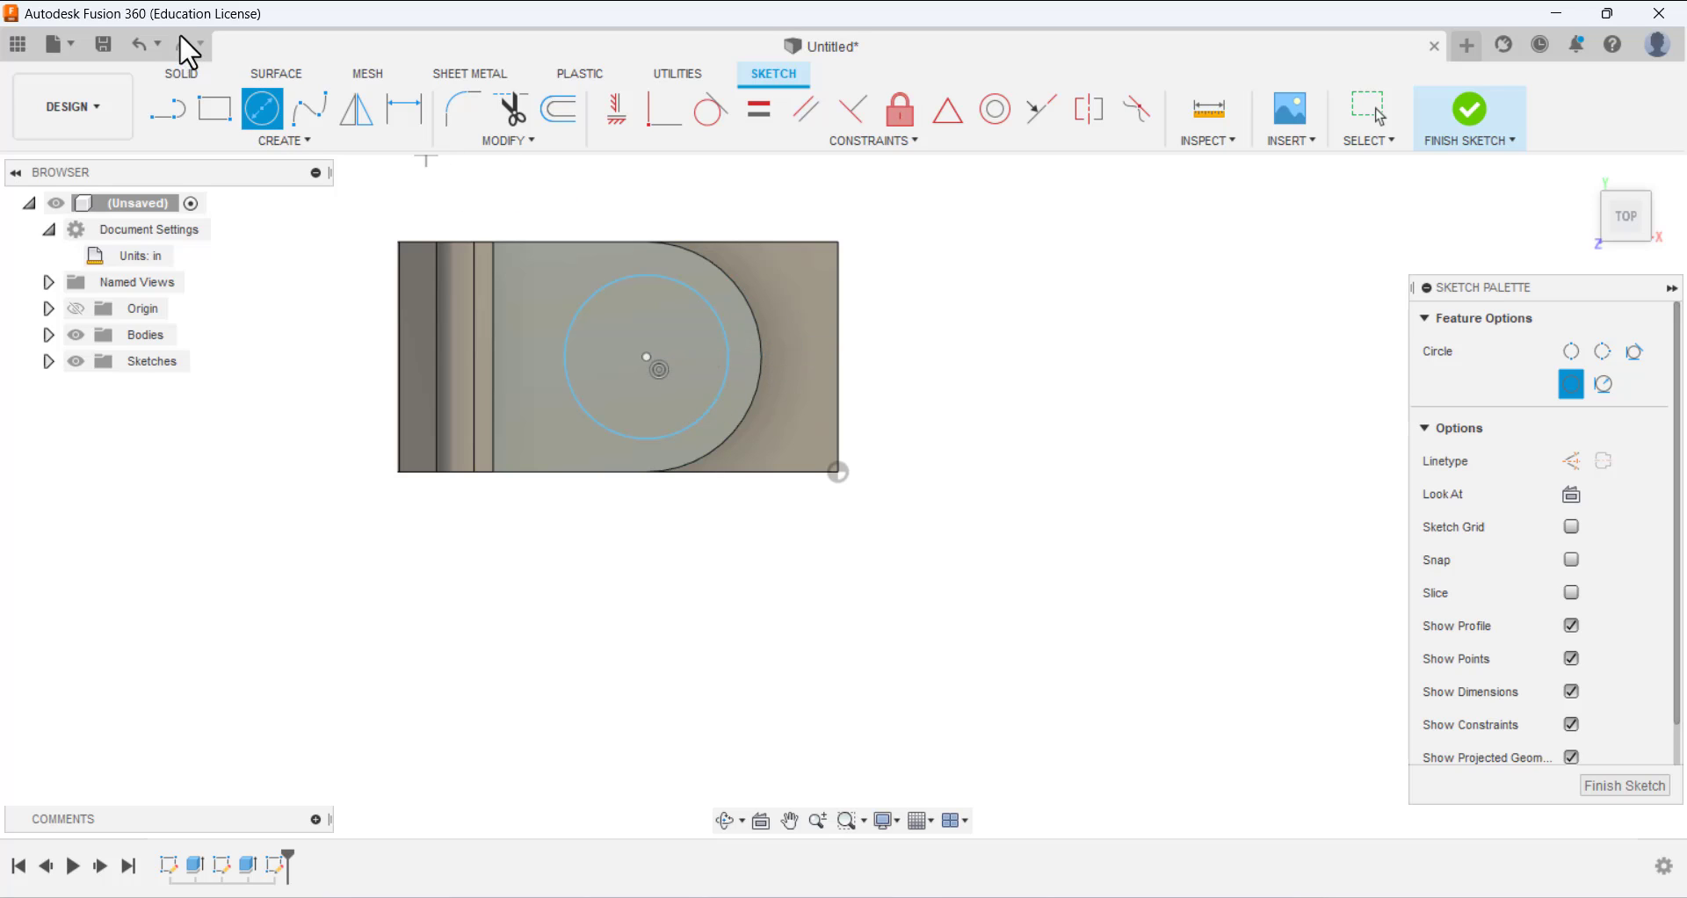
left_click(139, 44)
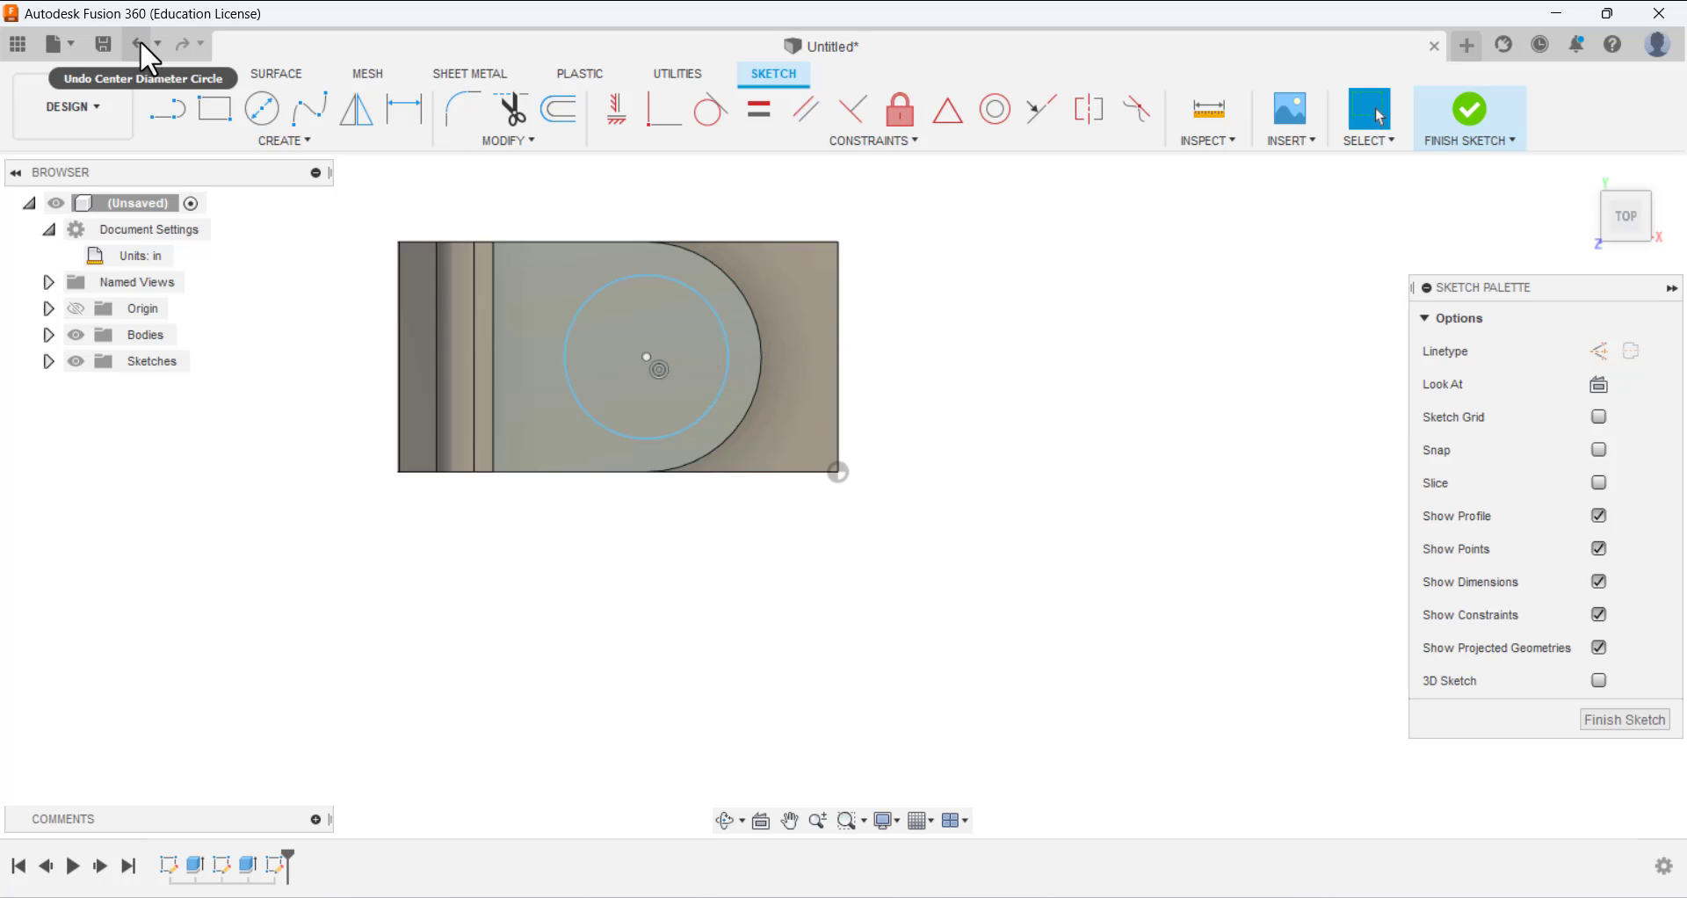
- Draw a circle about 1.44 in in diameter outside the body, beside the plate's free end
left_click(261, 114)
left_click(904, 328)
left_click(960, 369)
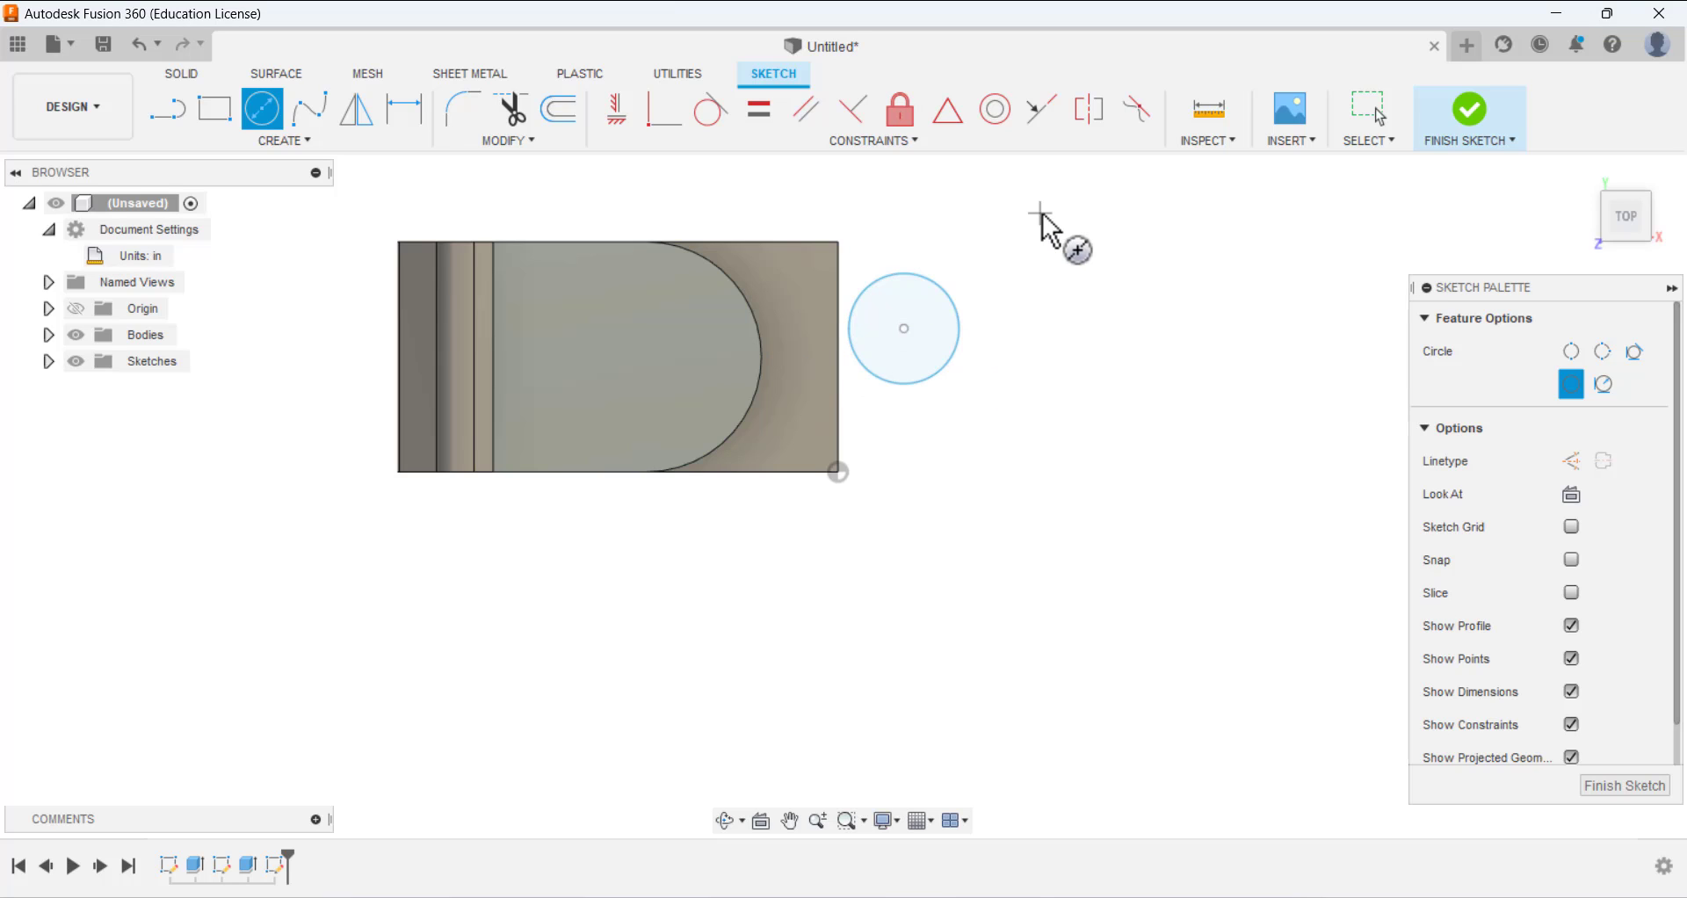
- Make the circle concentric with the arc of the pad's rounded end
left_click(996, 114)
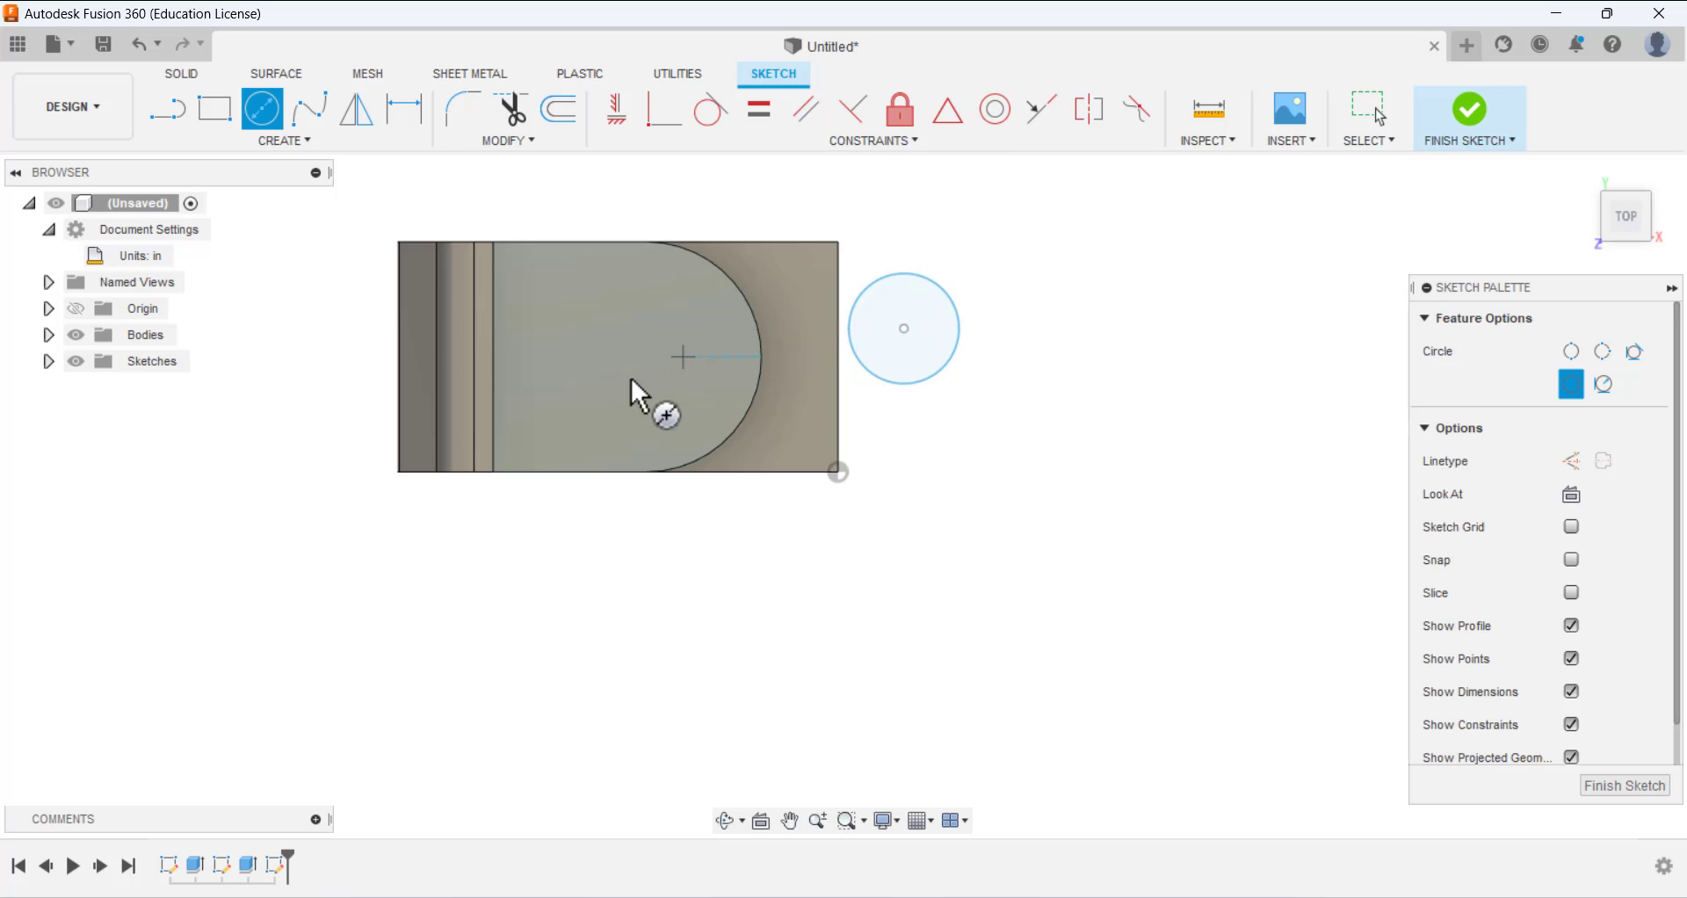
left_click(995, 116)
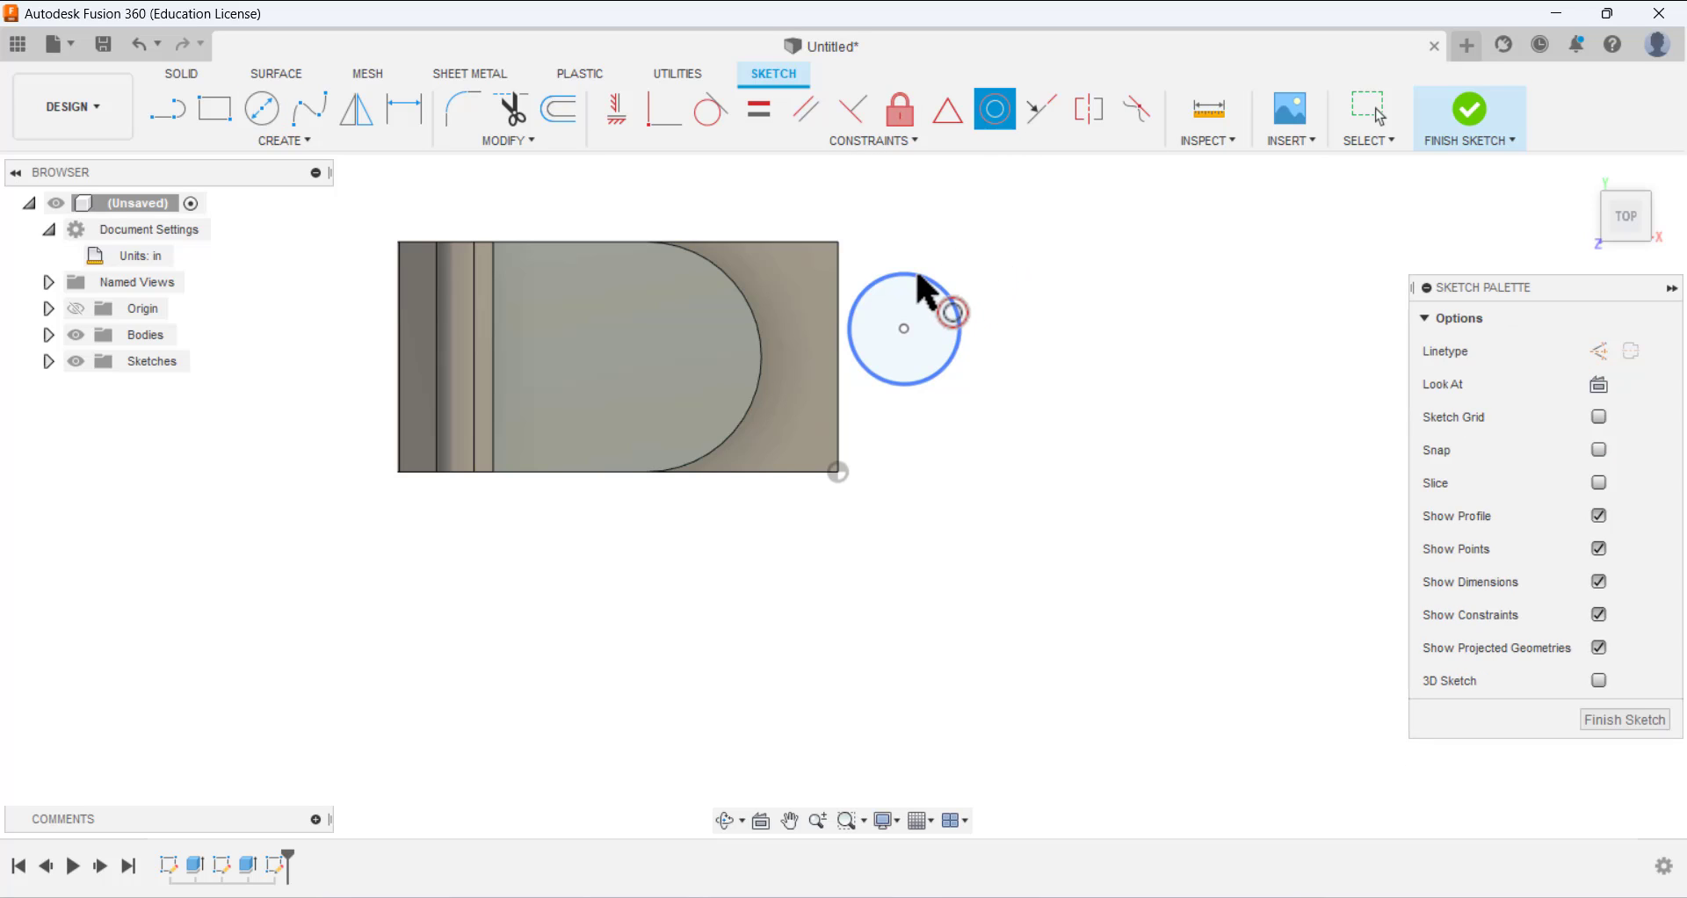
left_click(918, 278)
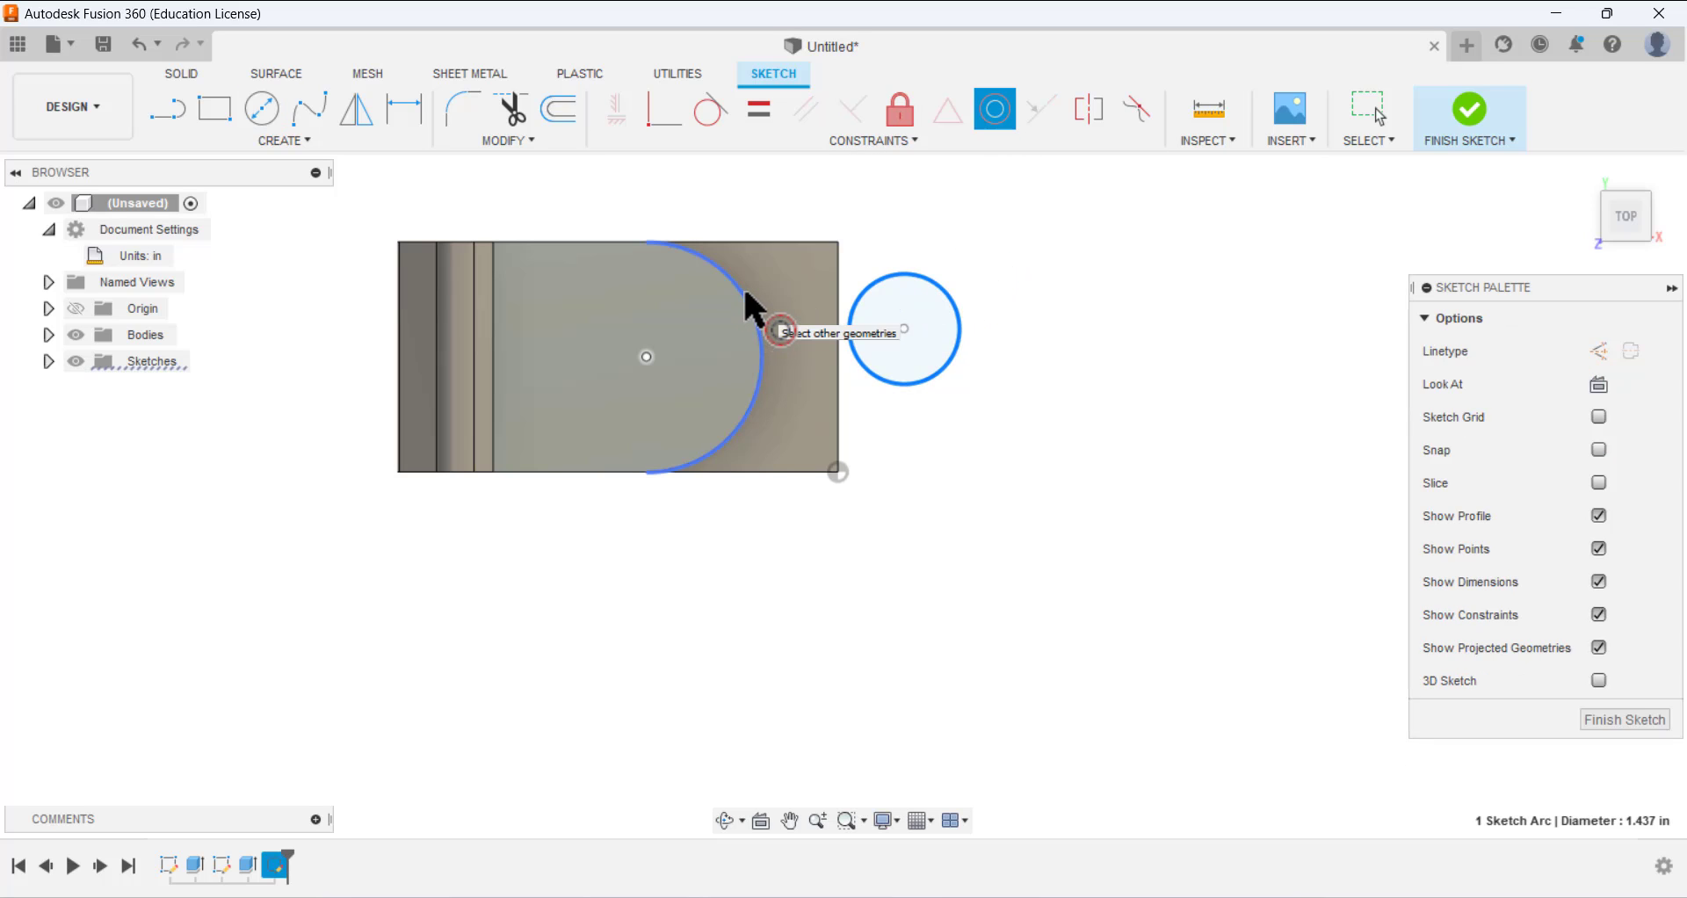
left_click(746, 293)
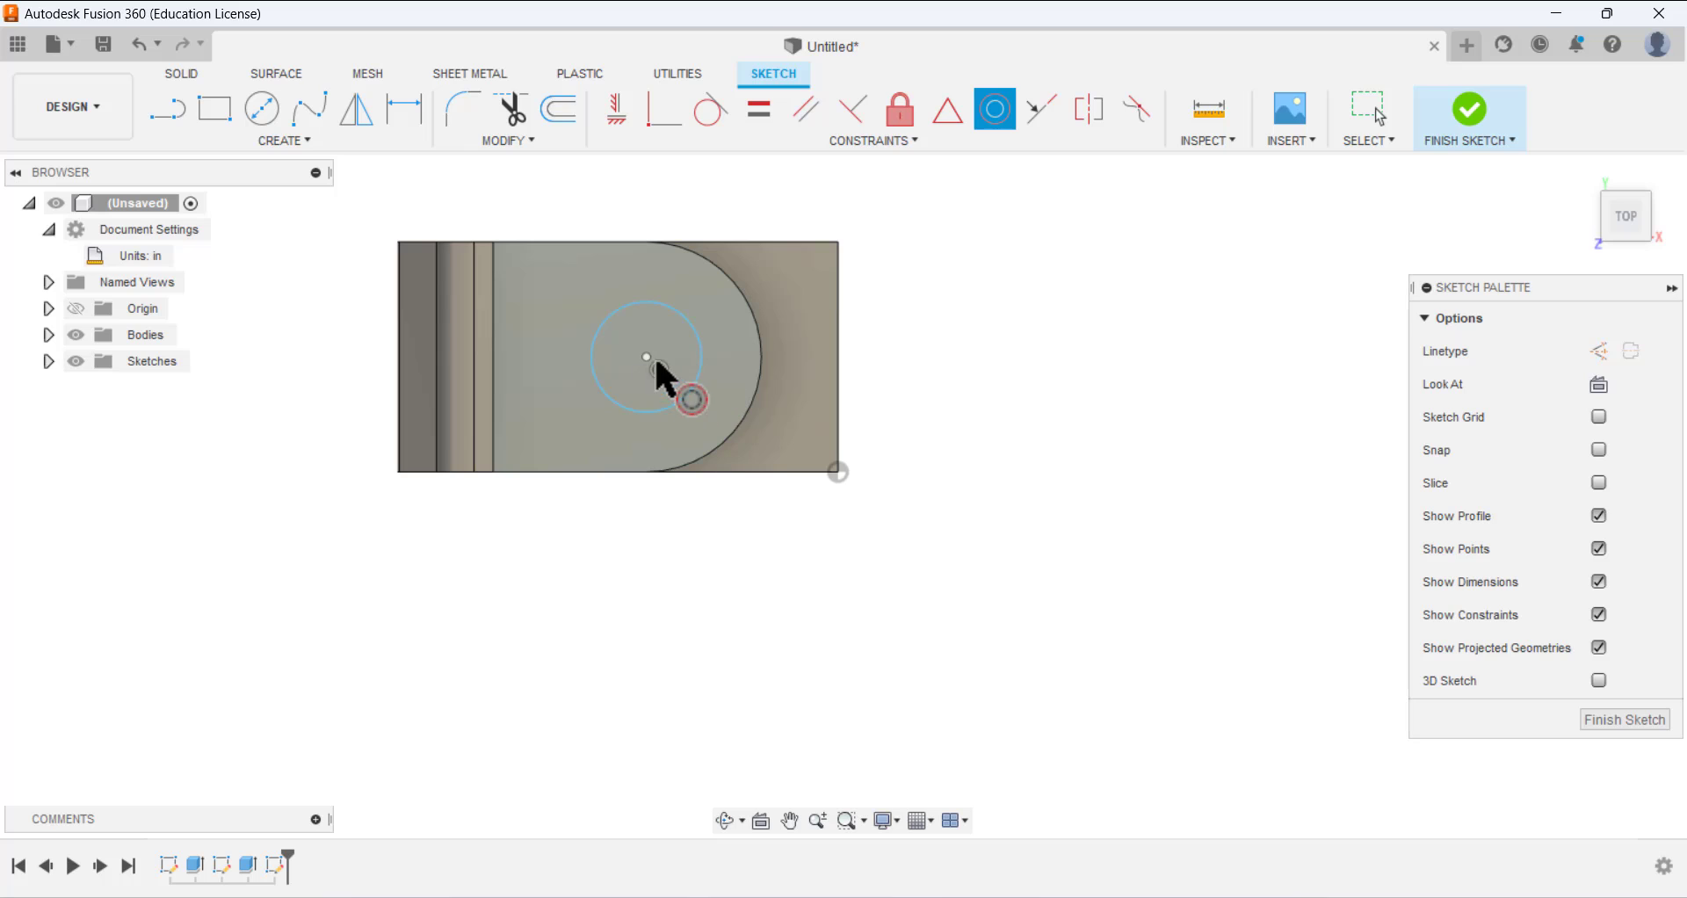
- Dimension the circle's diameter as 1.5 in and finish the sketch
left_click(406, 112)
left_click(717, 221)
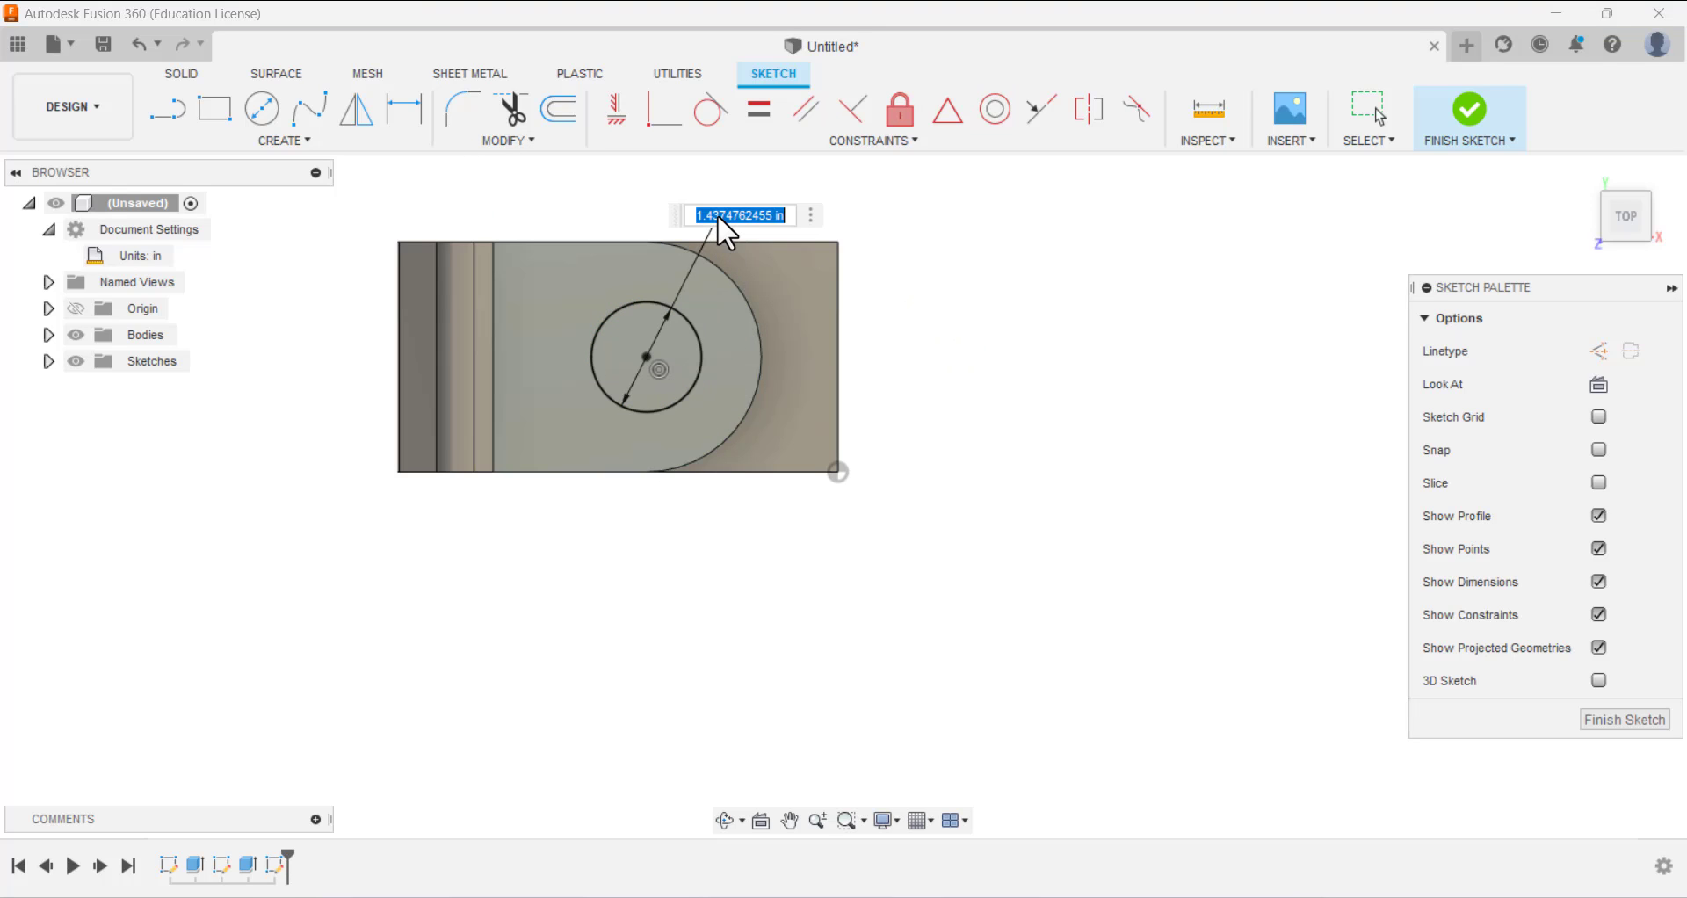
type("1.")
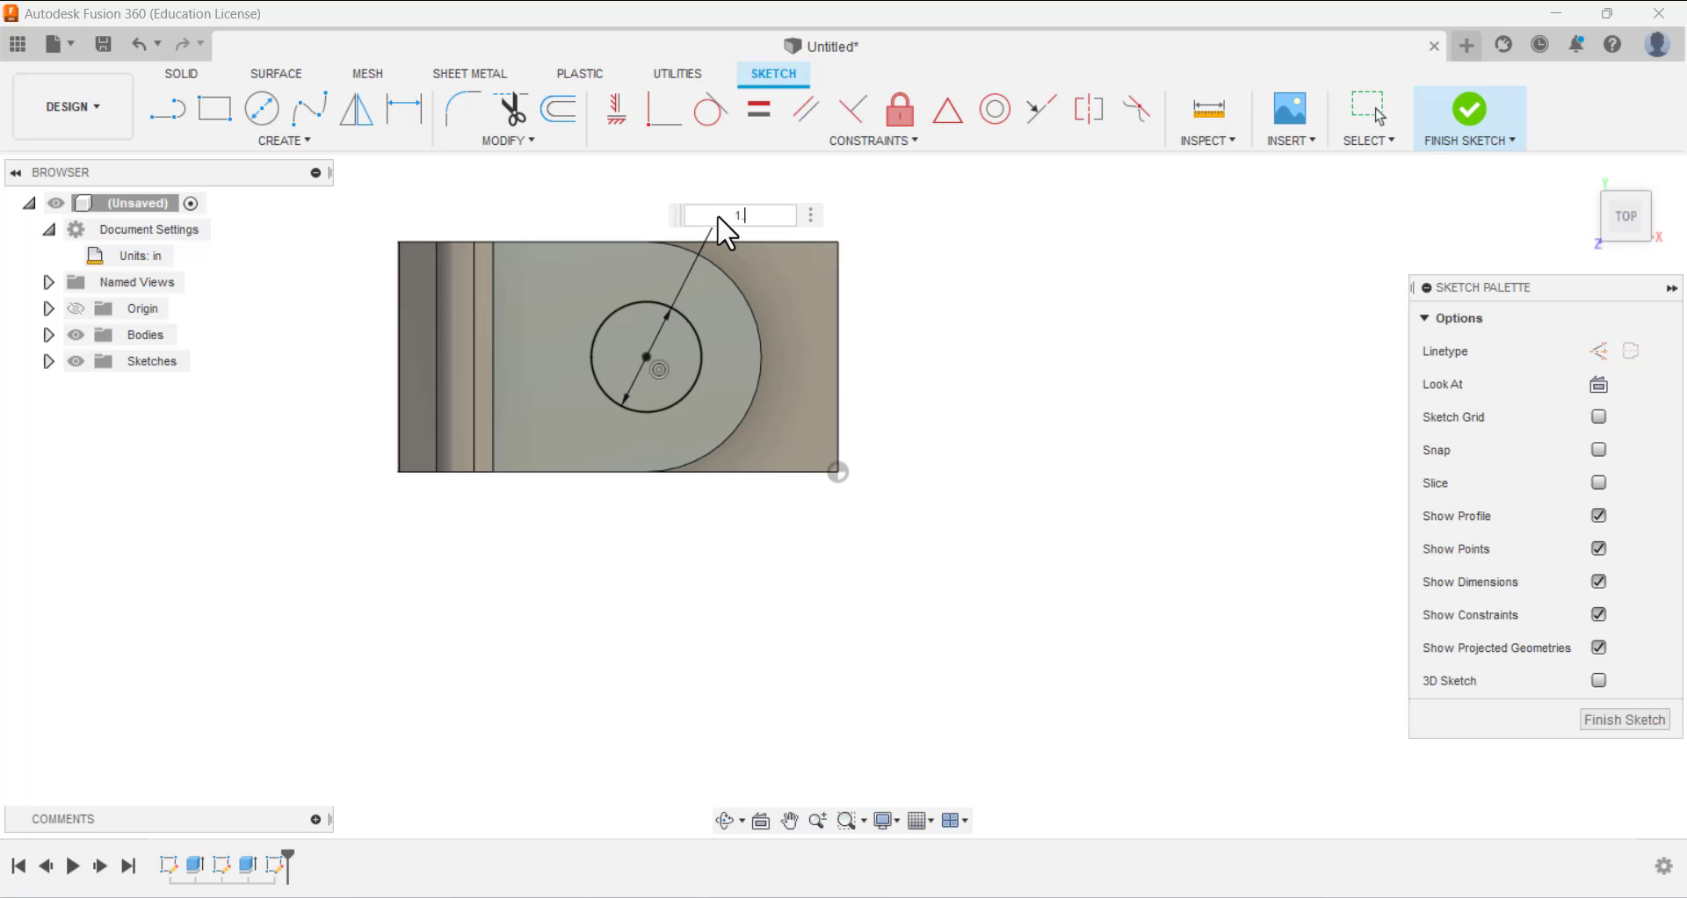
type("5")
key("Return")
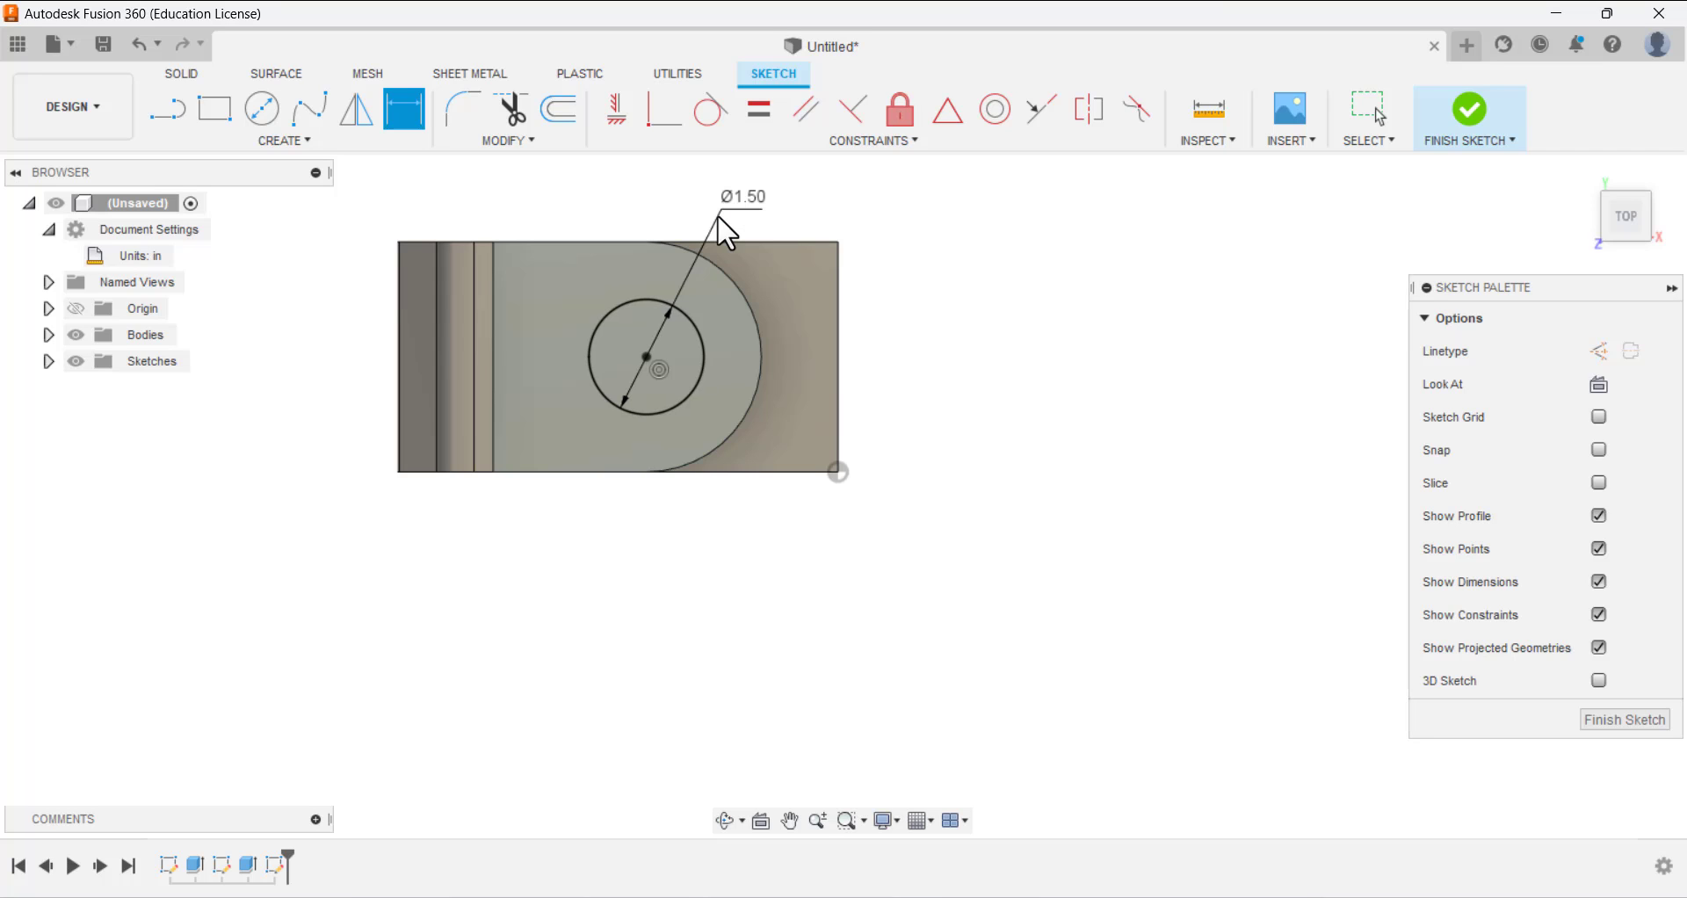
left_click(1602, 724)
- Start an extrude of the circle as a Cut, pulled 3 in downward through the plate
left_click(1582, 174)
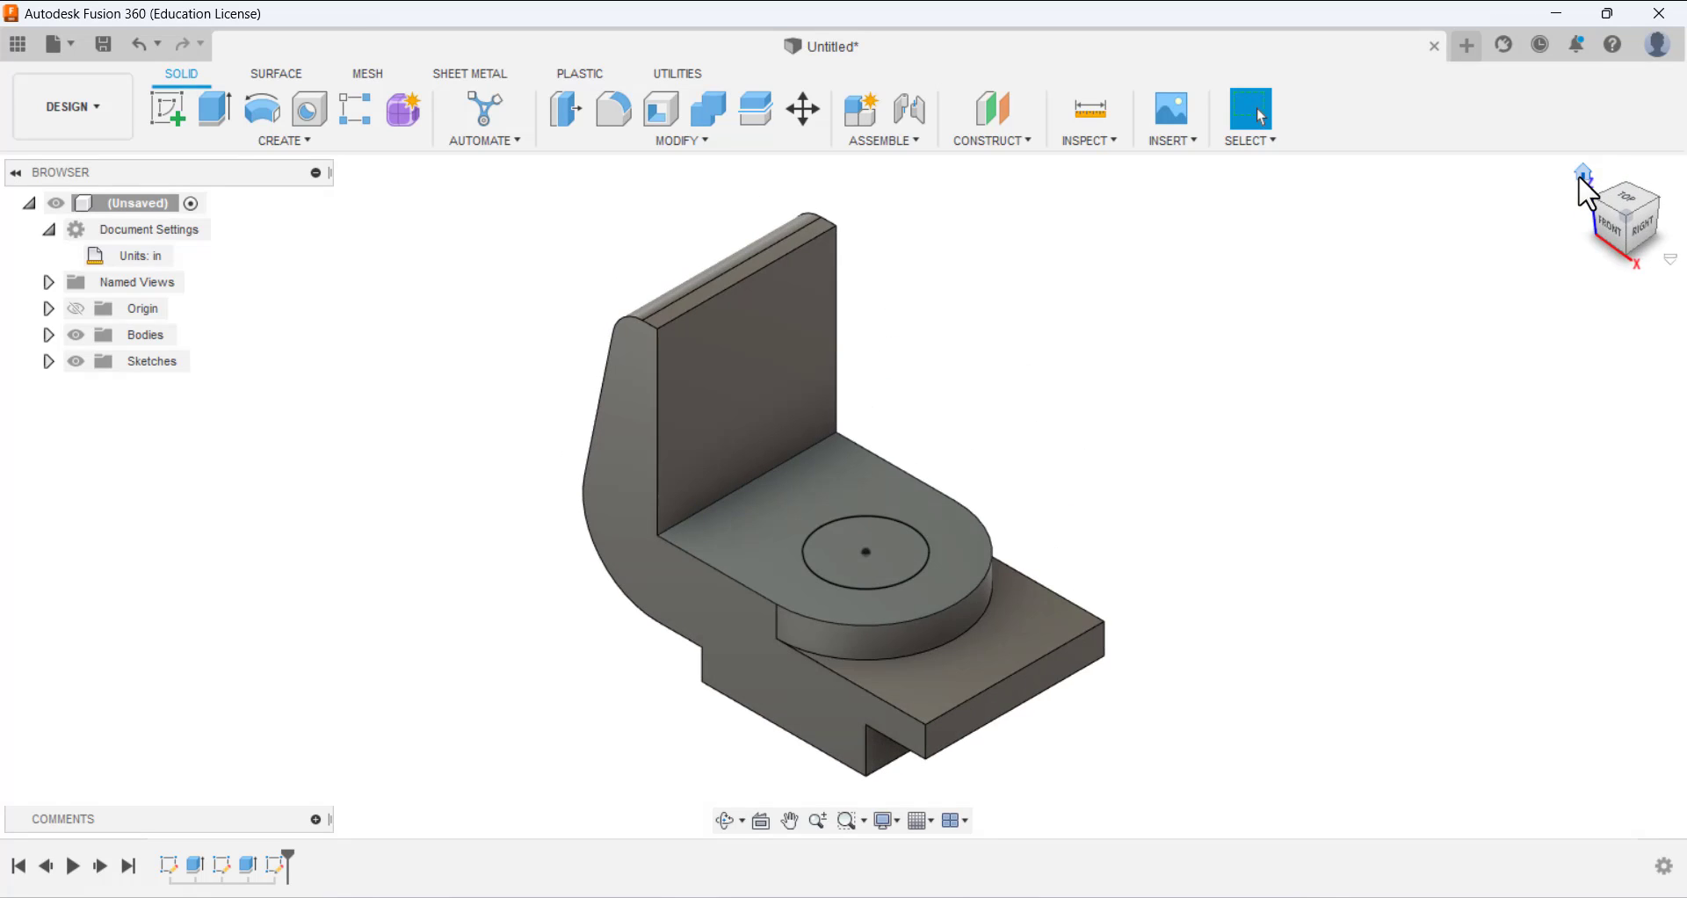
left_click(215, 107)
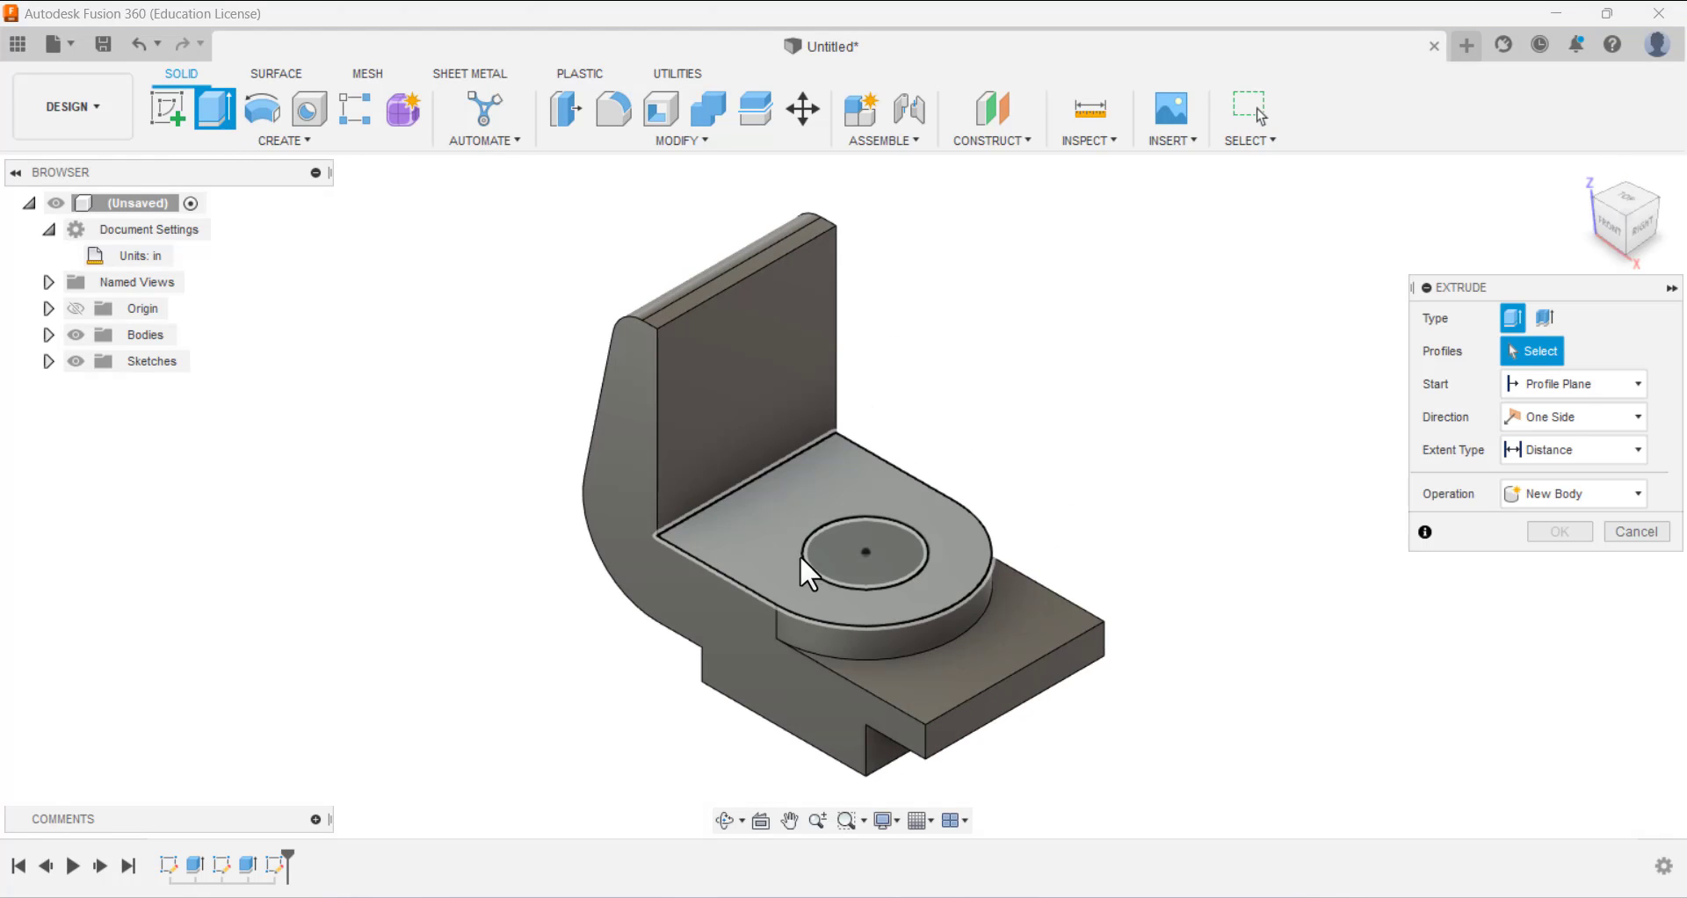
left_click(848, 550)
scroll(893, 440, "up", 2)
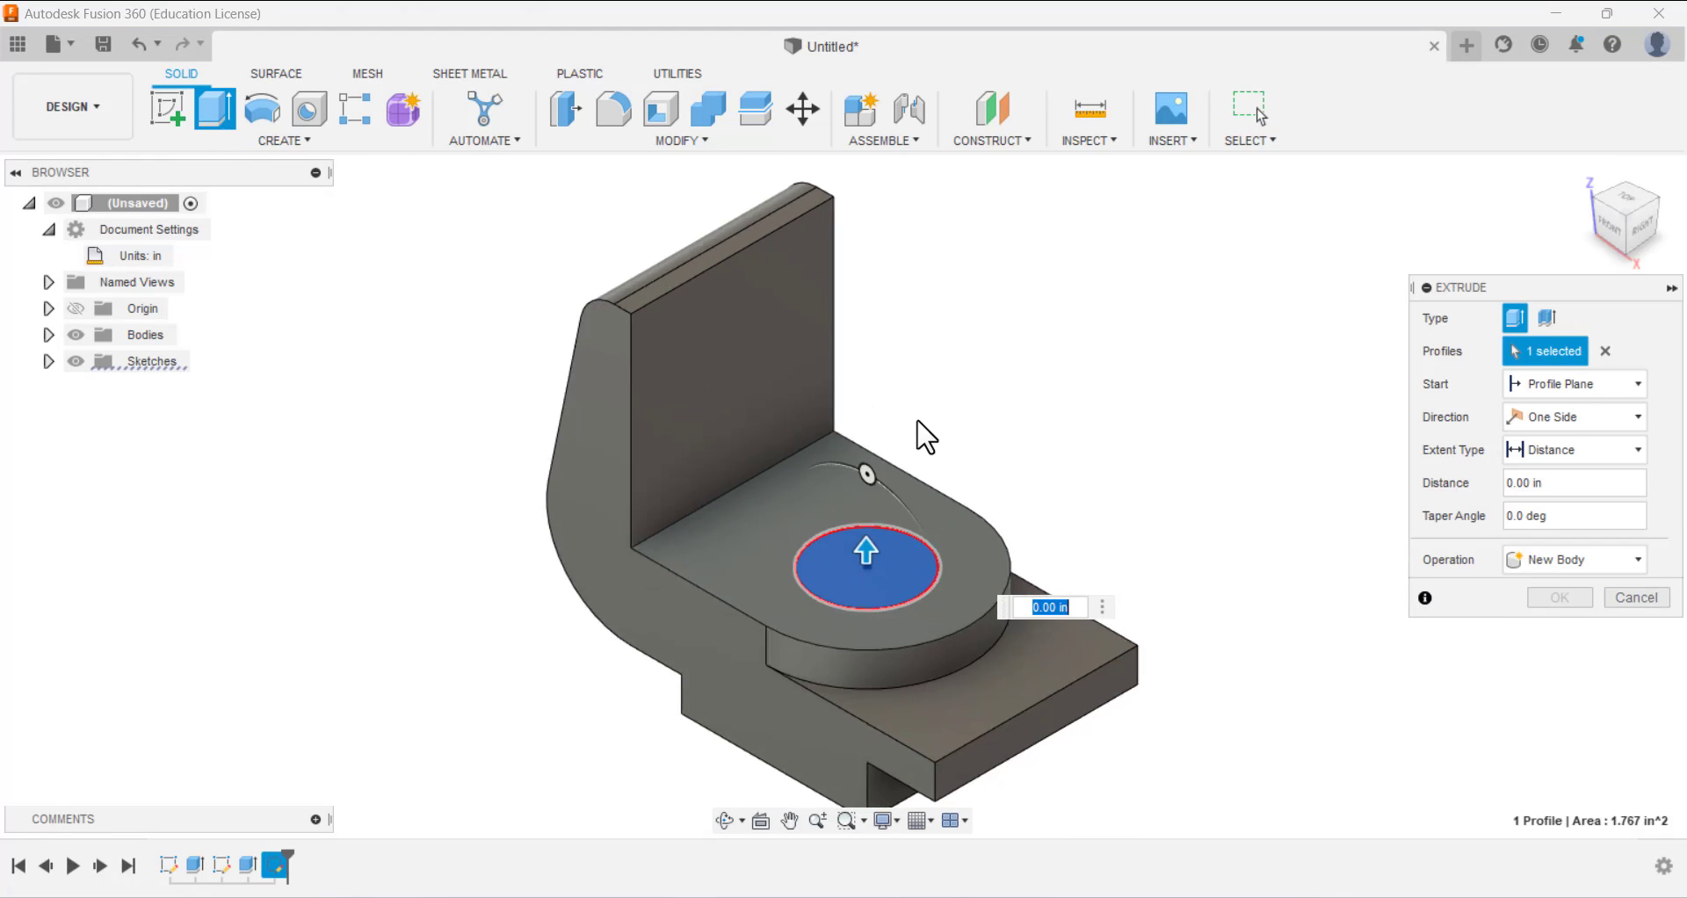
scroll(925, 434, "down", 2)
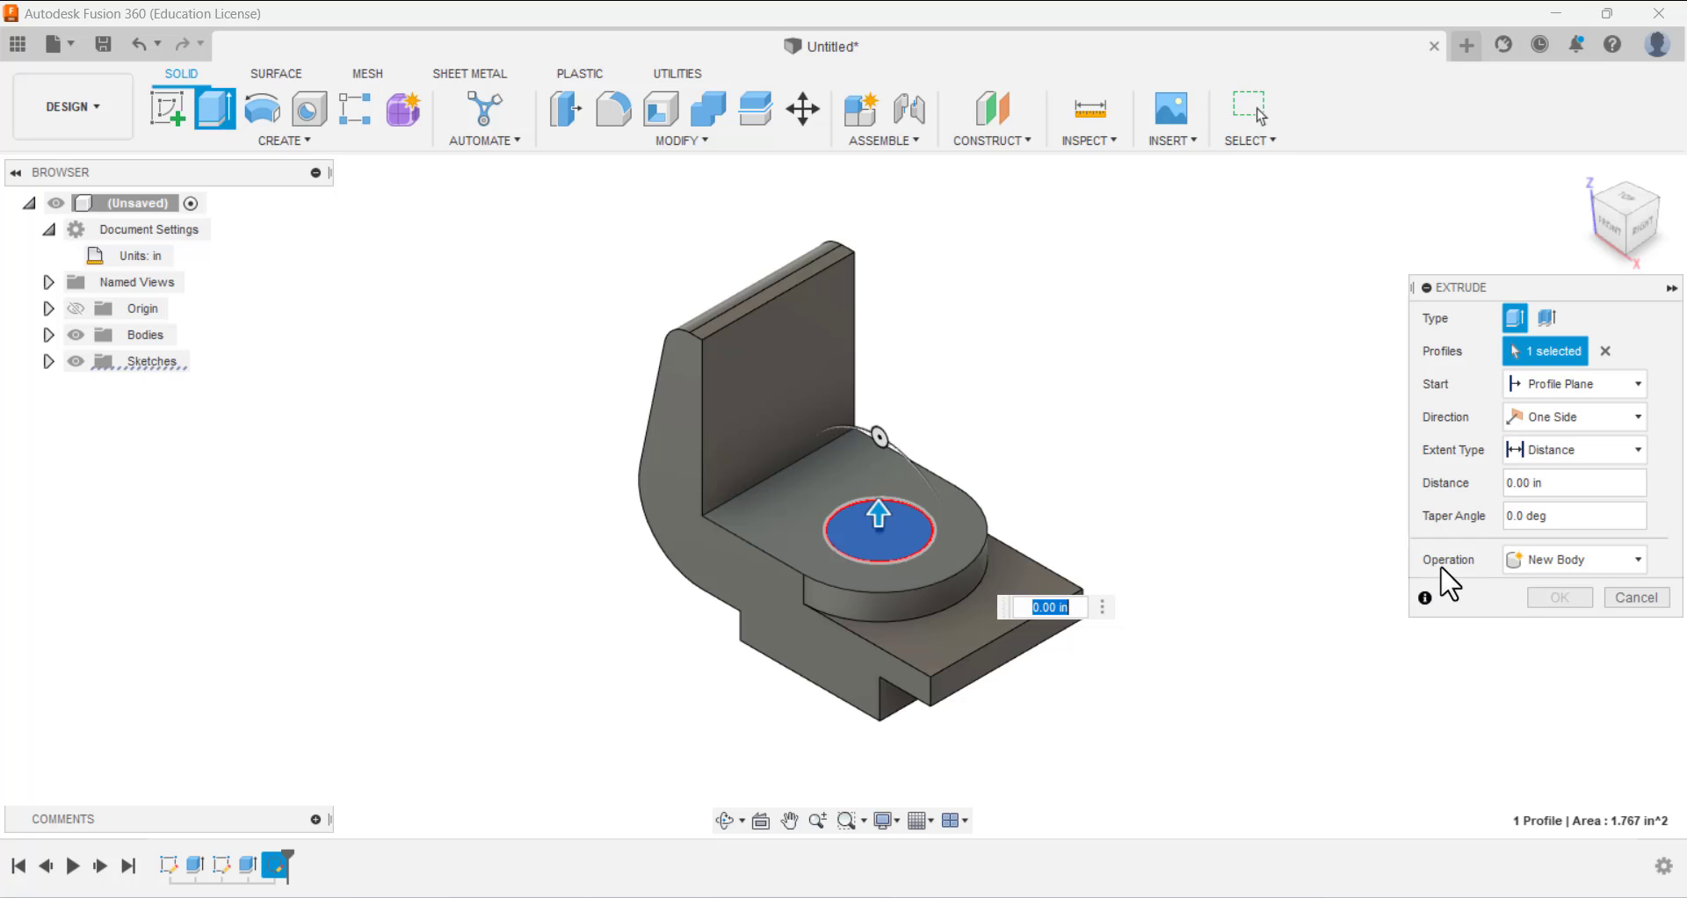
left_click(1528, 562)
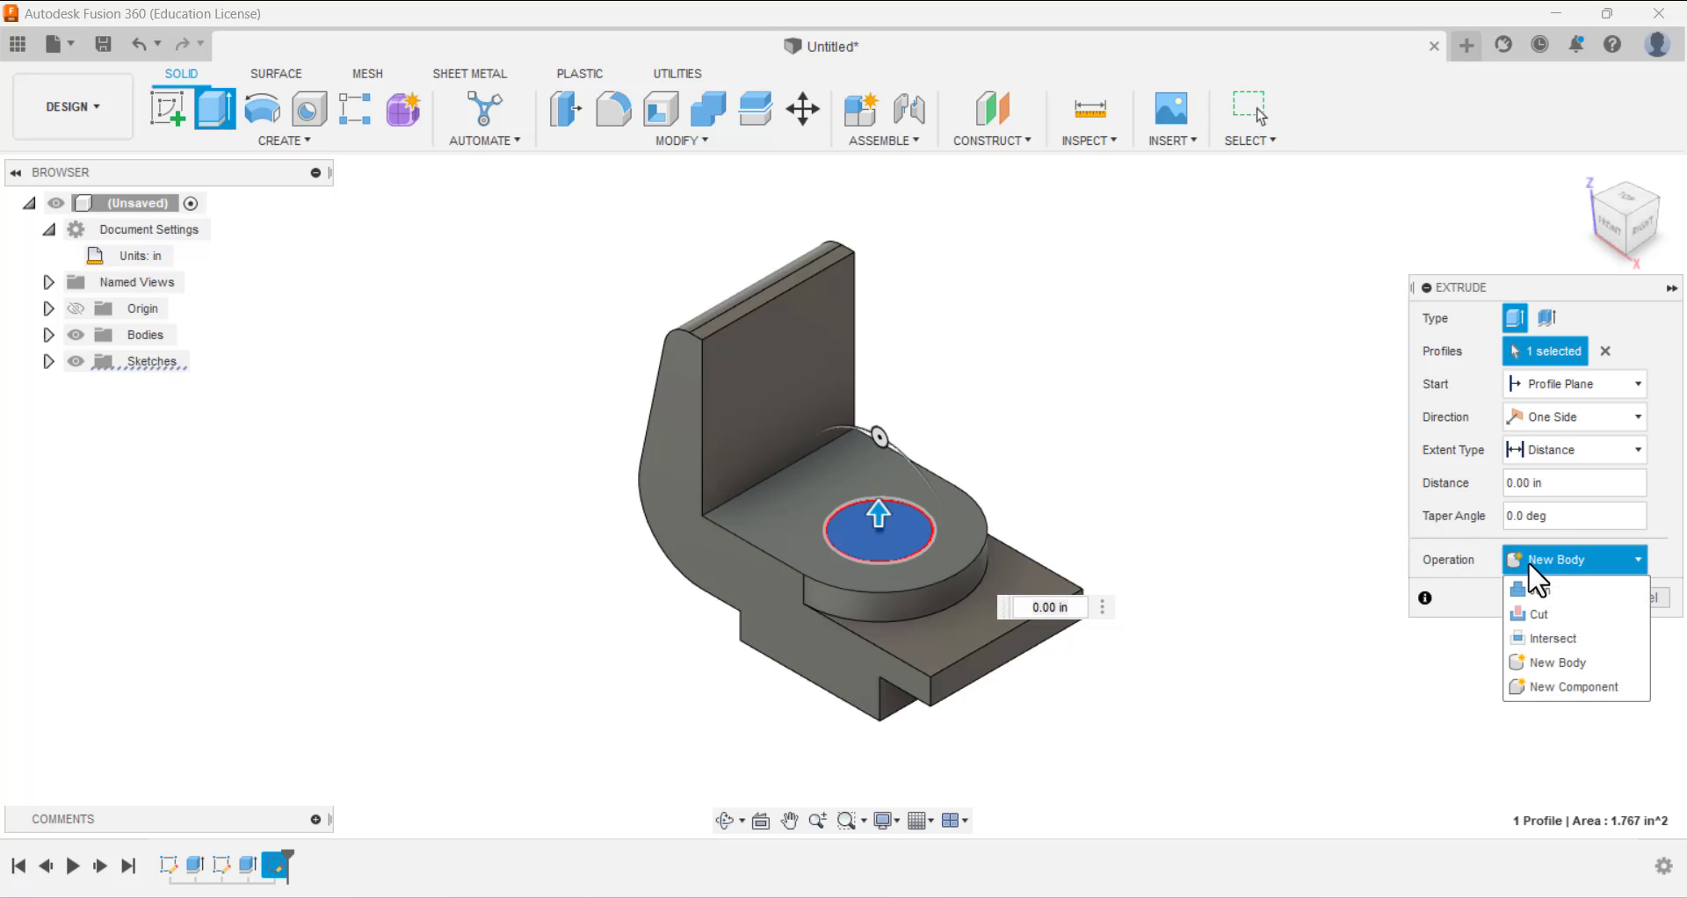
left_click(1538, 614)
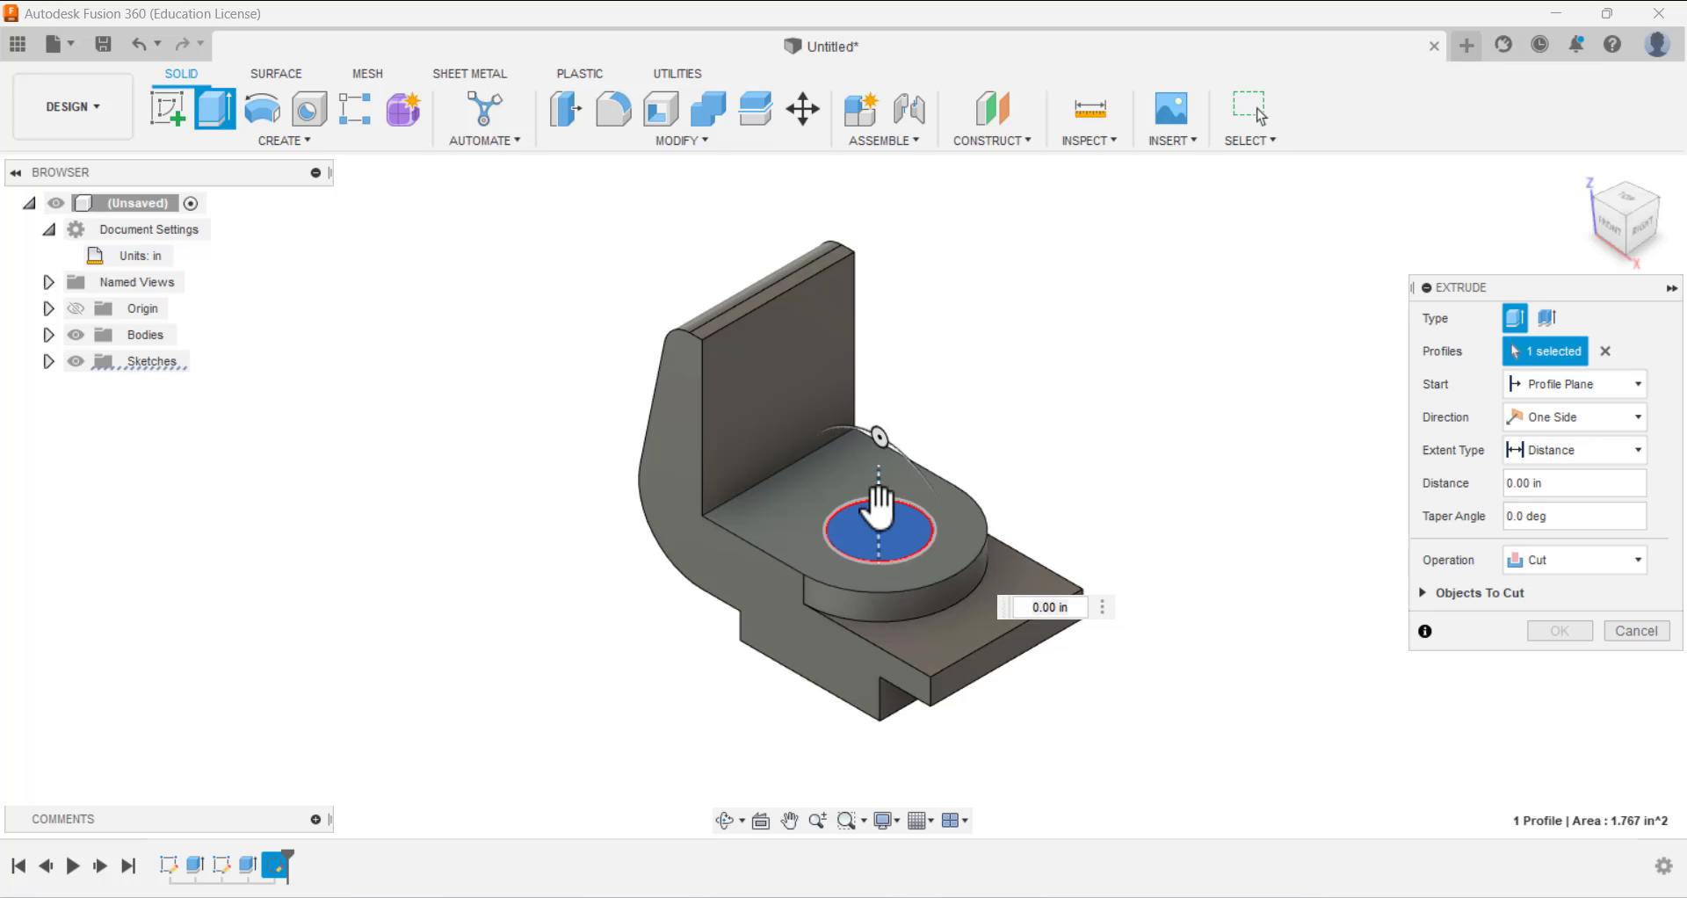
left_click_drag(879, 510, 879, 725)
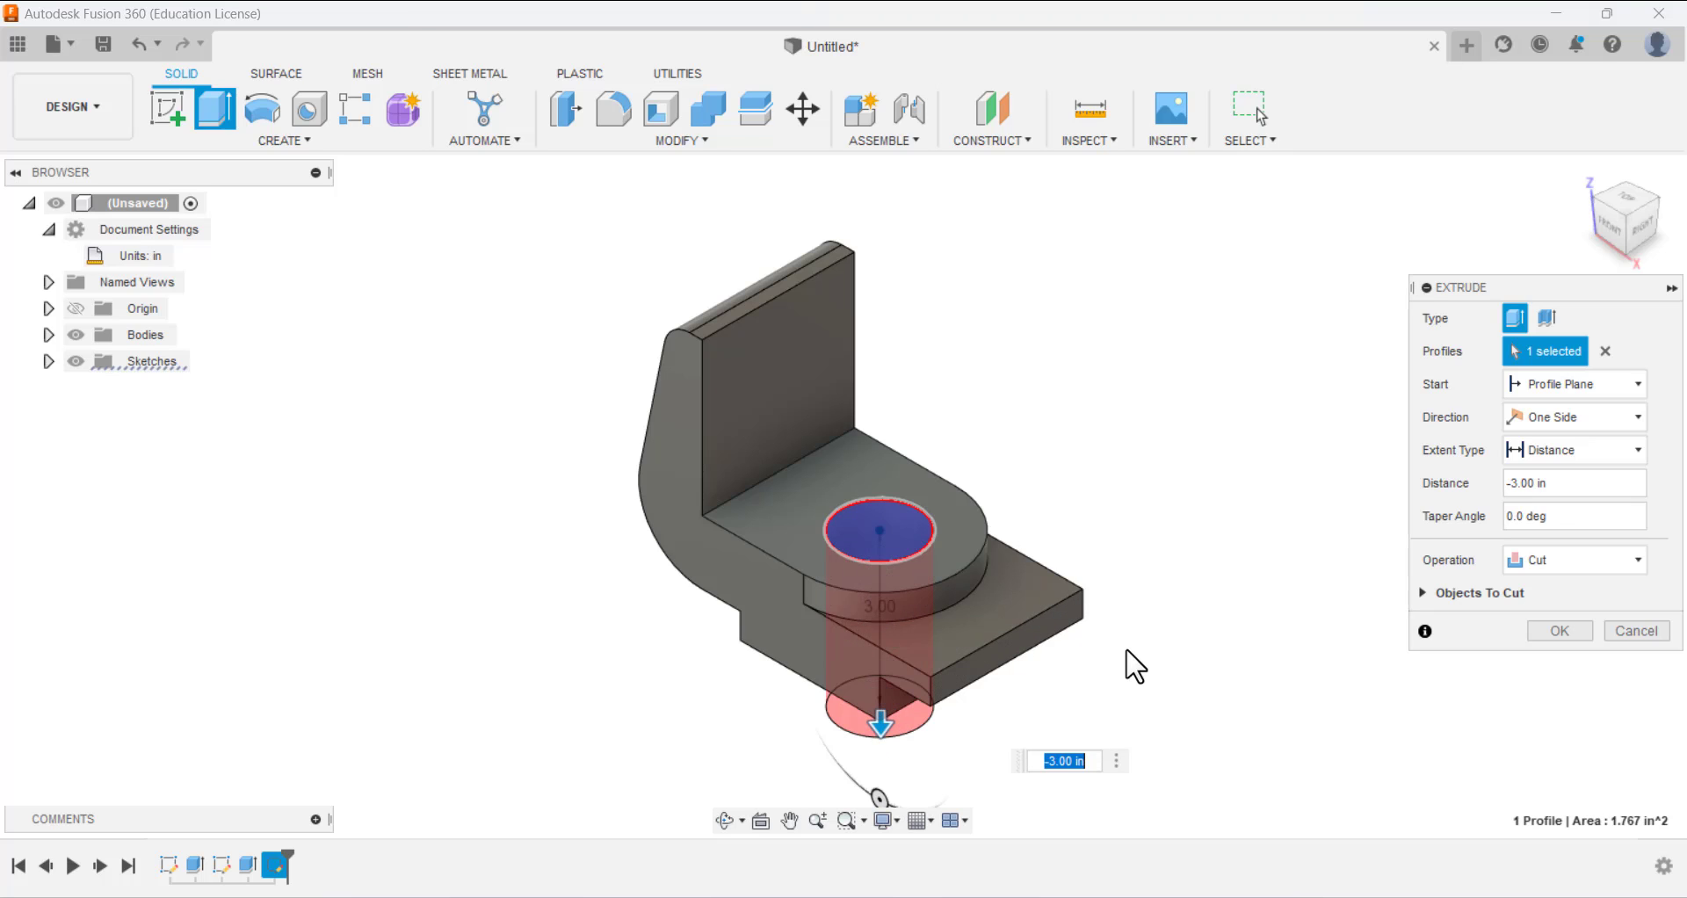
- Switch the cut's extent type to All and complete the through hole
middle_click_drag(1133, 665, 1274, 596, "shift")
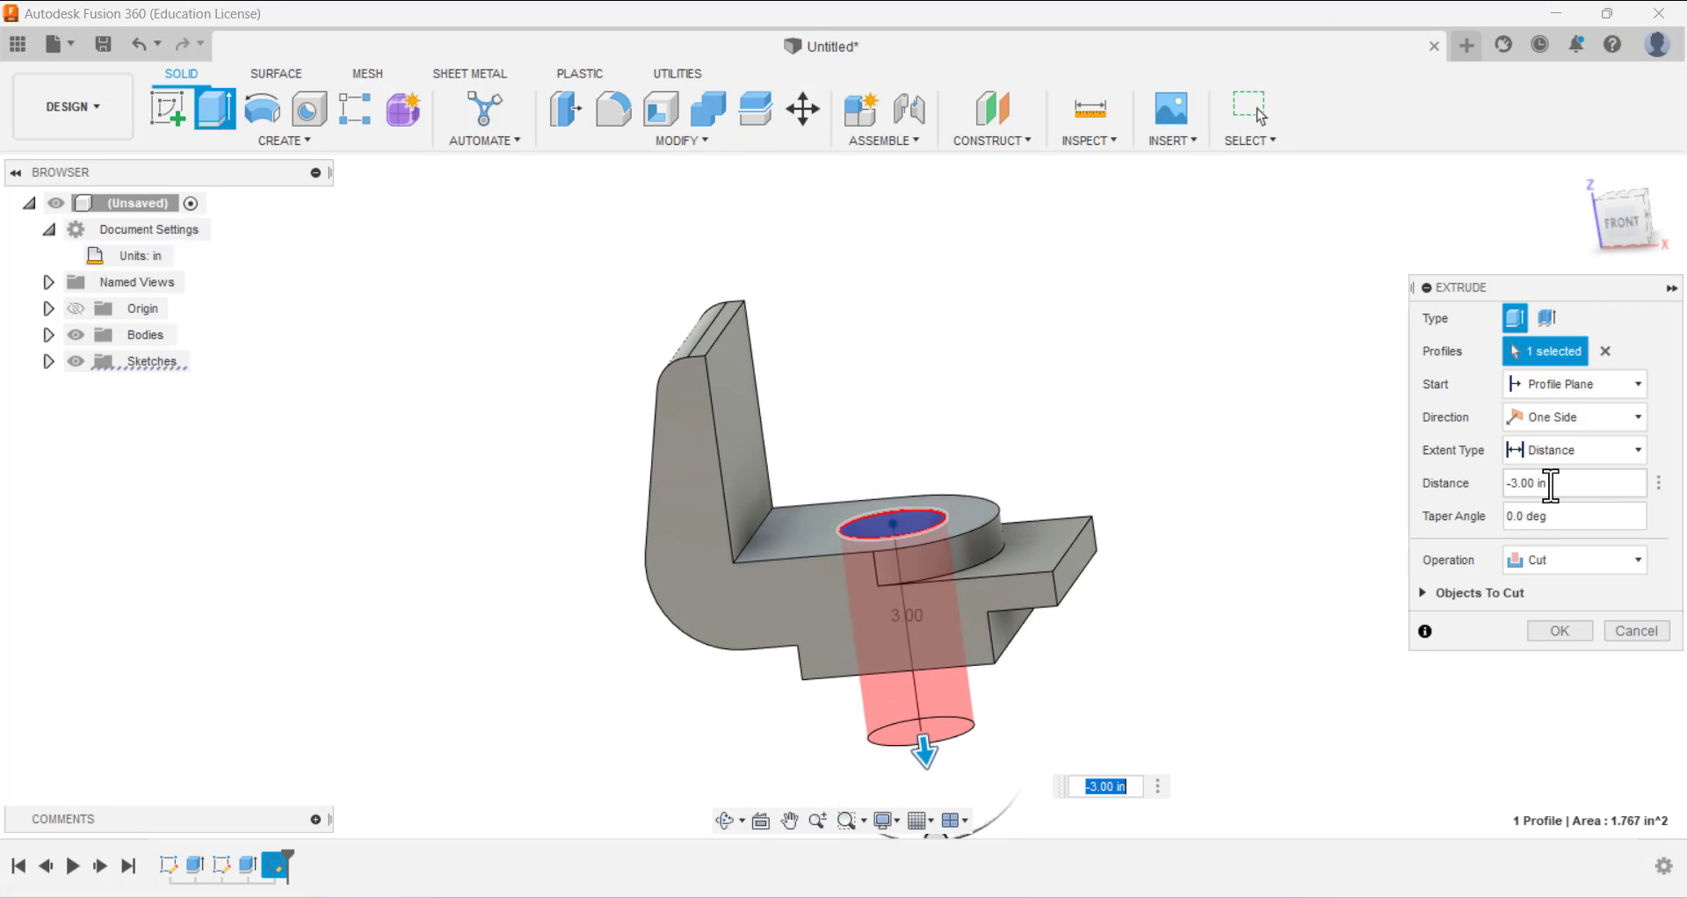
left_click(1537, 450)
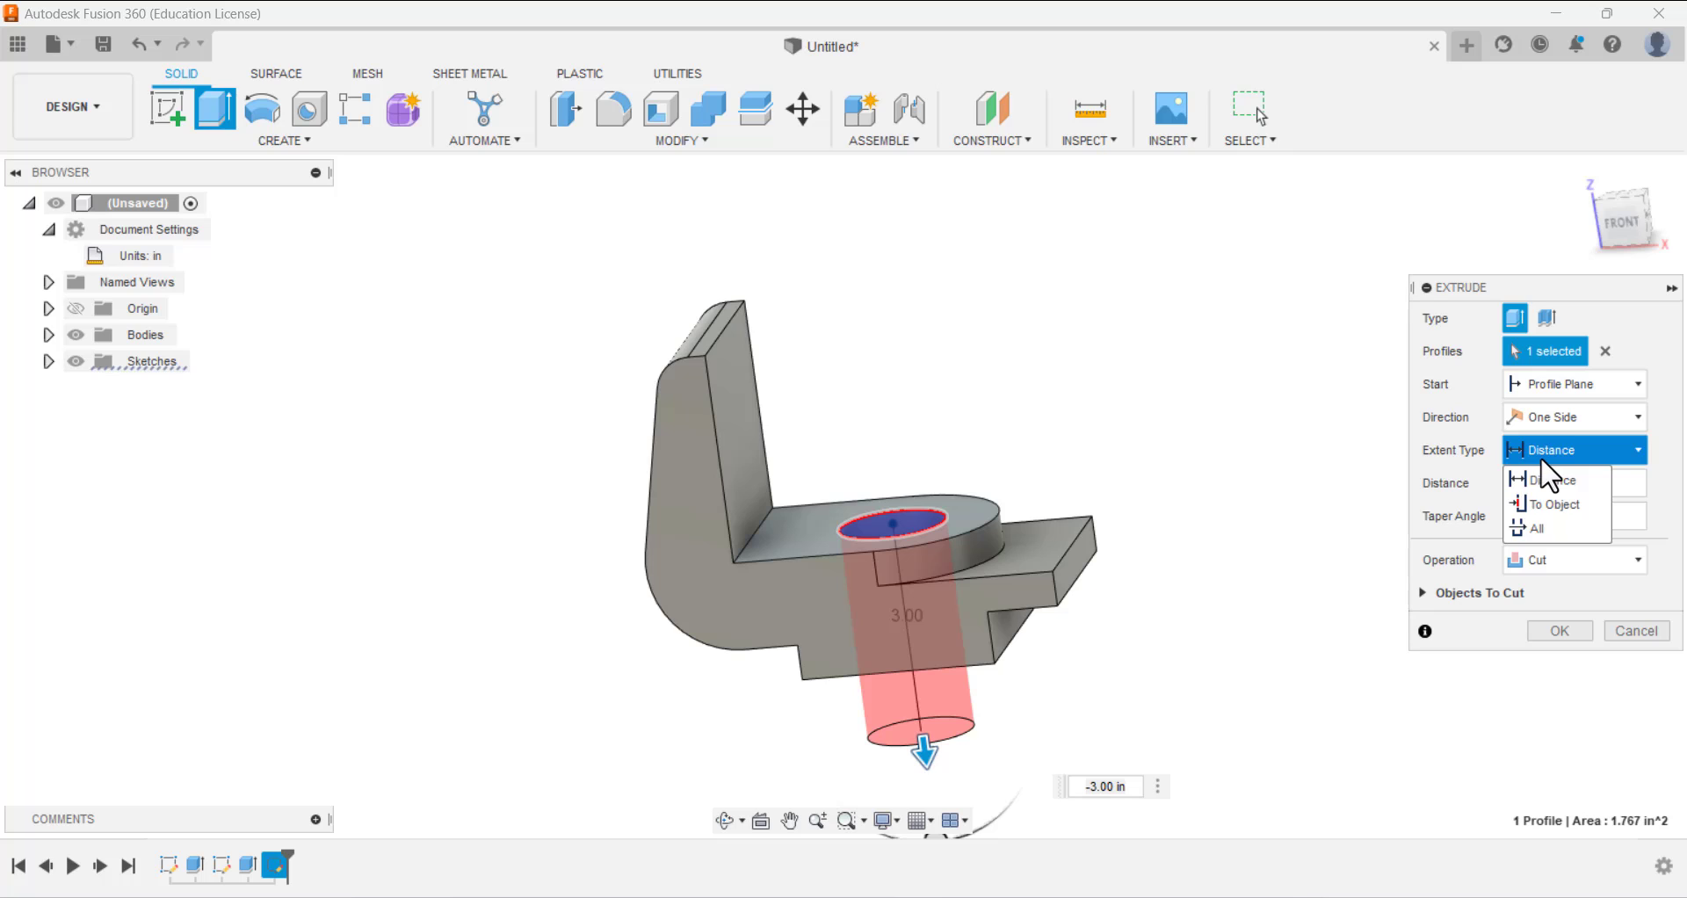
left_click(1545, 528)
mouse_move(954, 668)
middle_mouse_down("shift")
mouse_move(957, 489)
mouse_move(938, 682)
middle_mouse_up("shift")
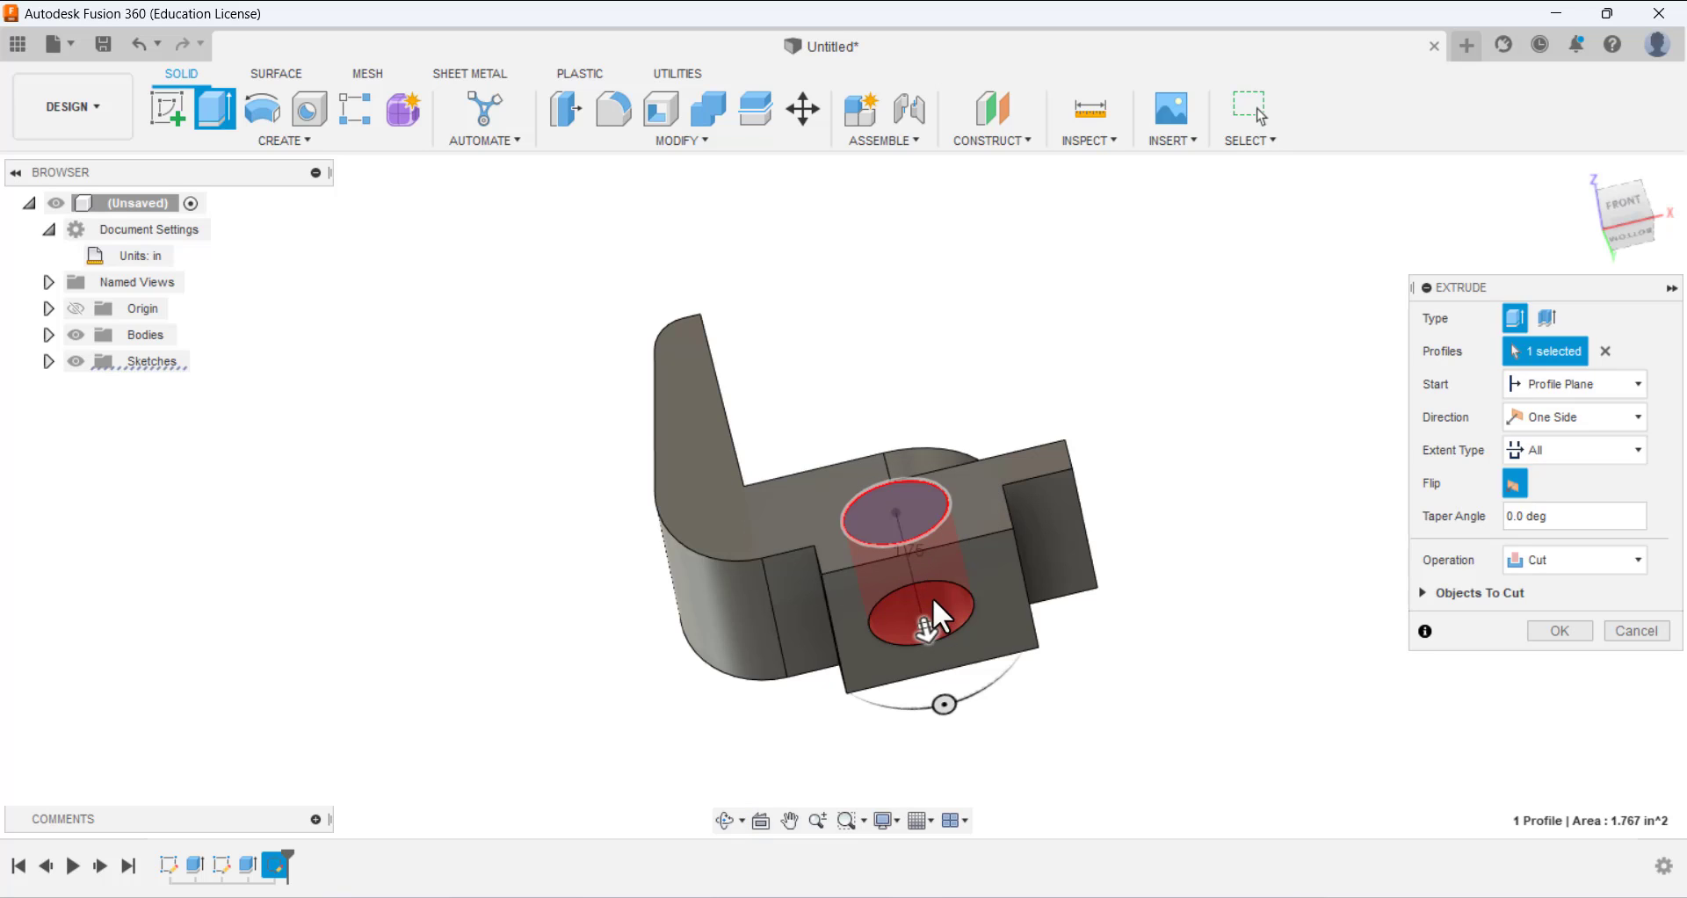
middle_click_drag(936, 615, 912, 649, "shift")
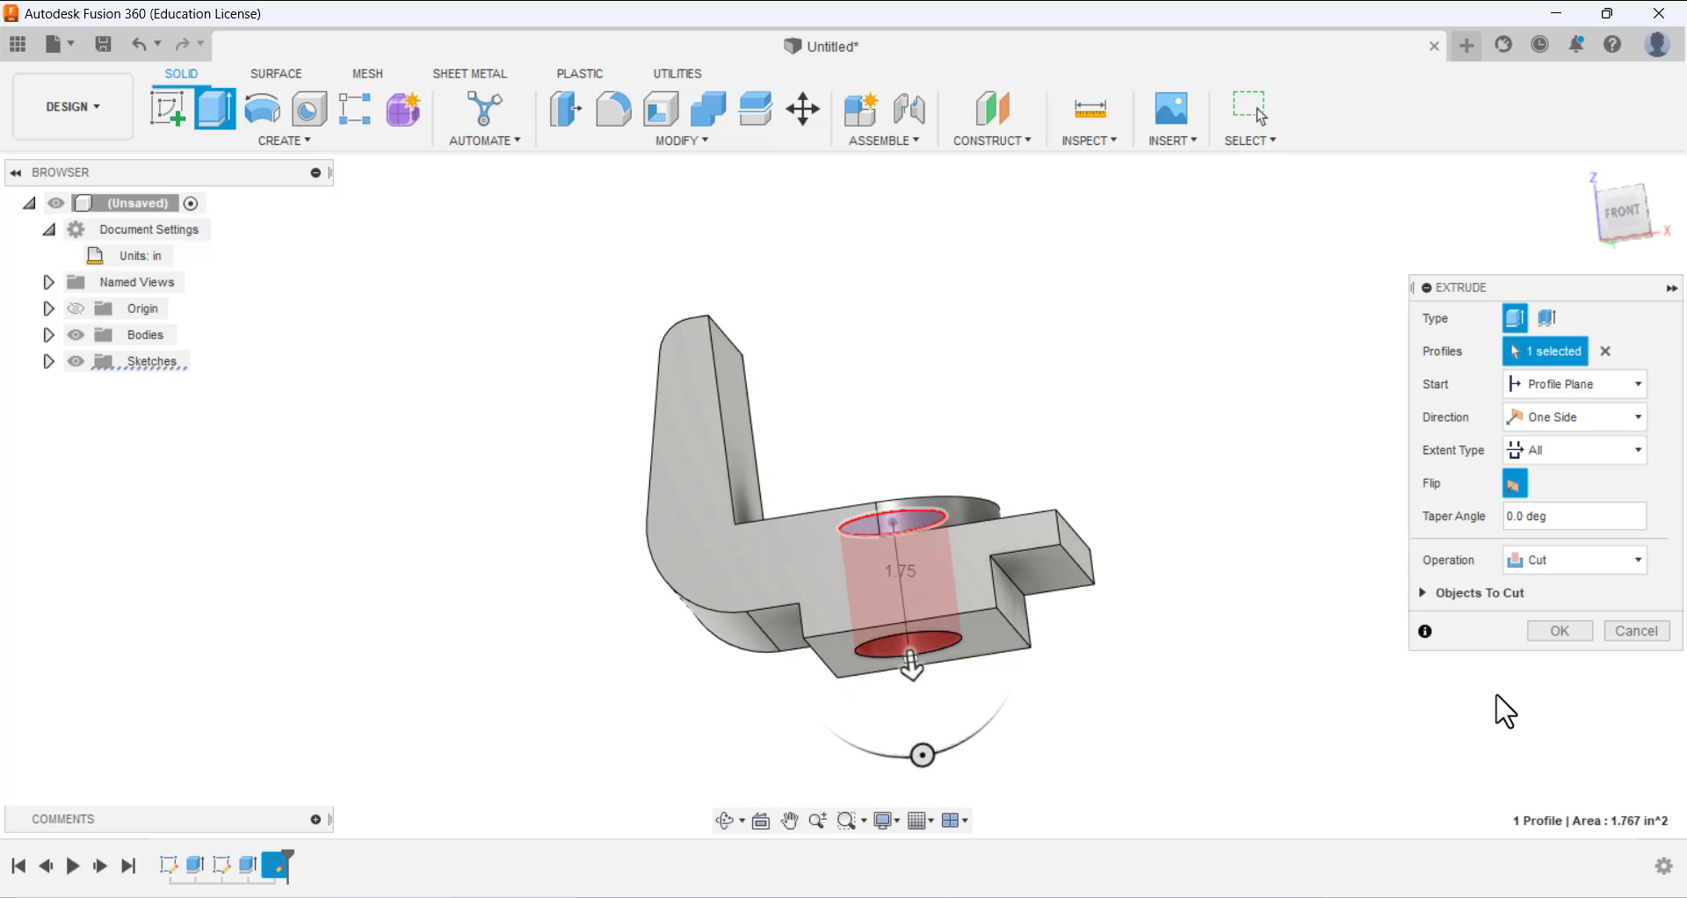
left_click(1562, 633)
- Measure the distance between the through hole's upper and lower circular edges, and return to the home view
middle_click_drag(1100, 410, 1120, 466, "shift")
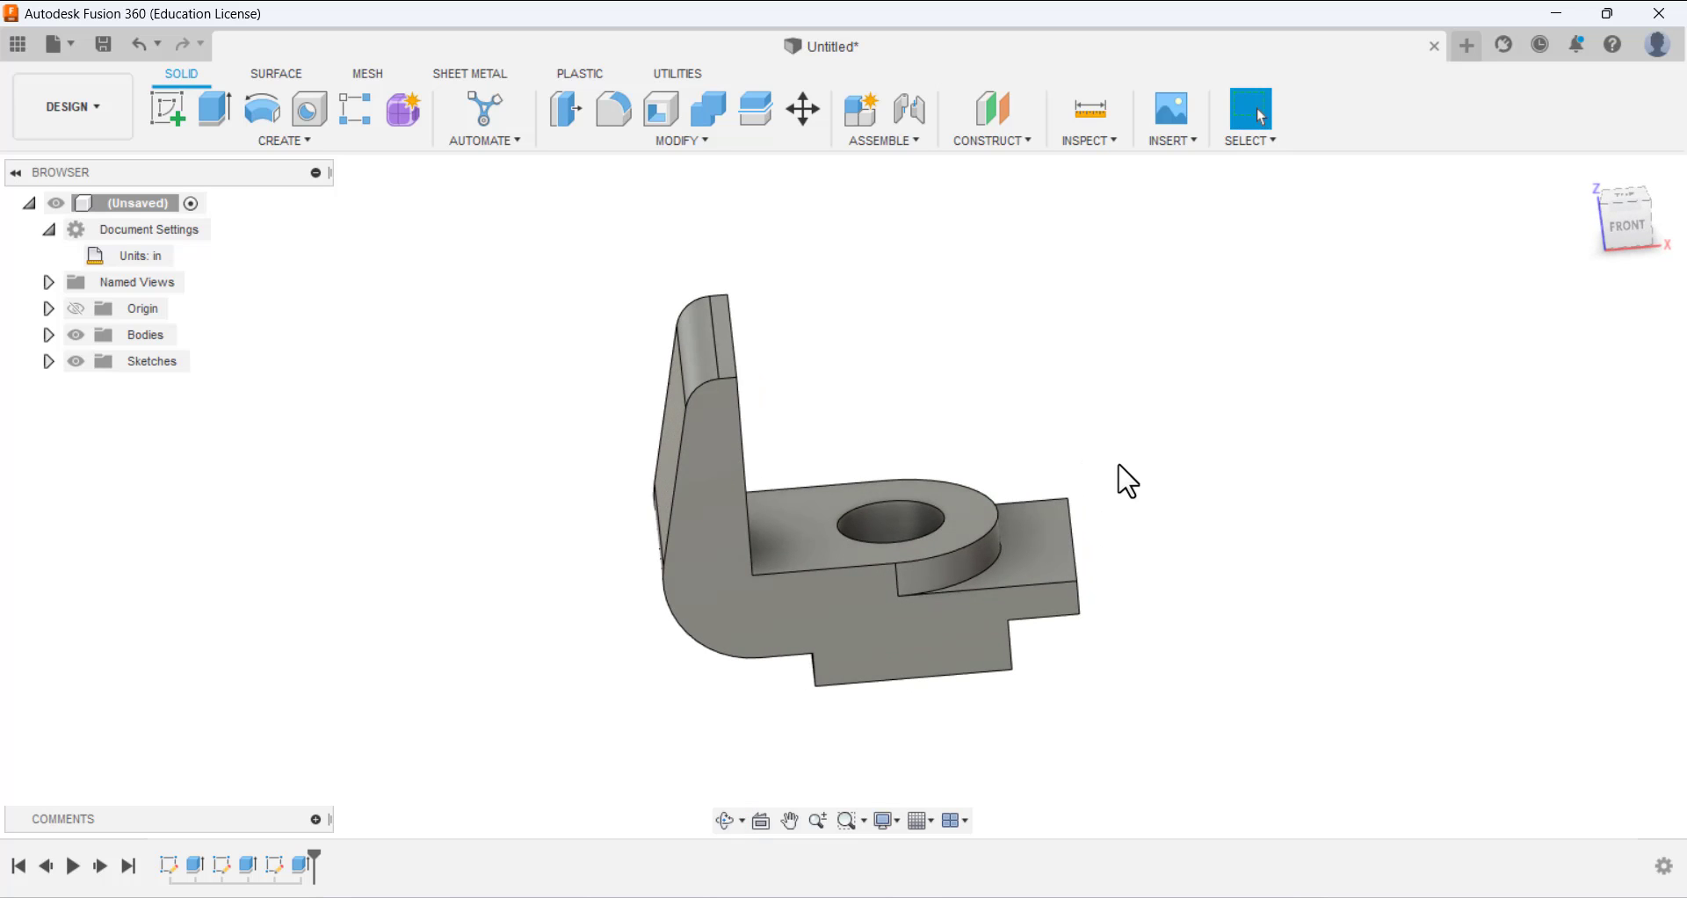
middle_click_drag(991, 629, 1024, 592, "shift")
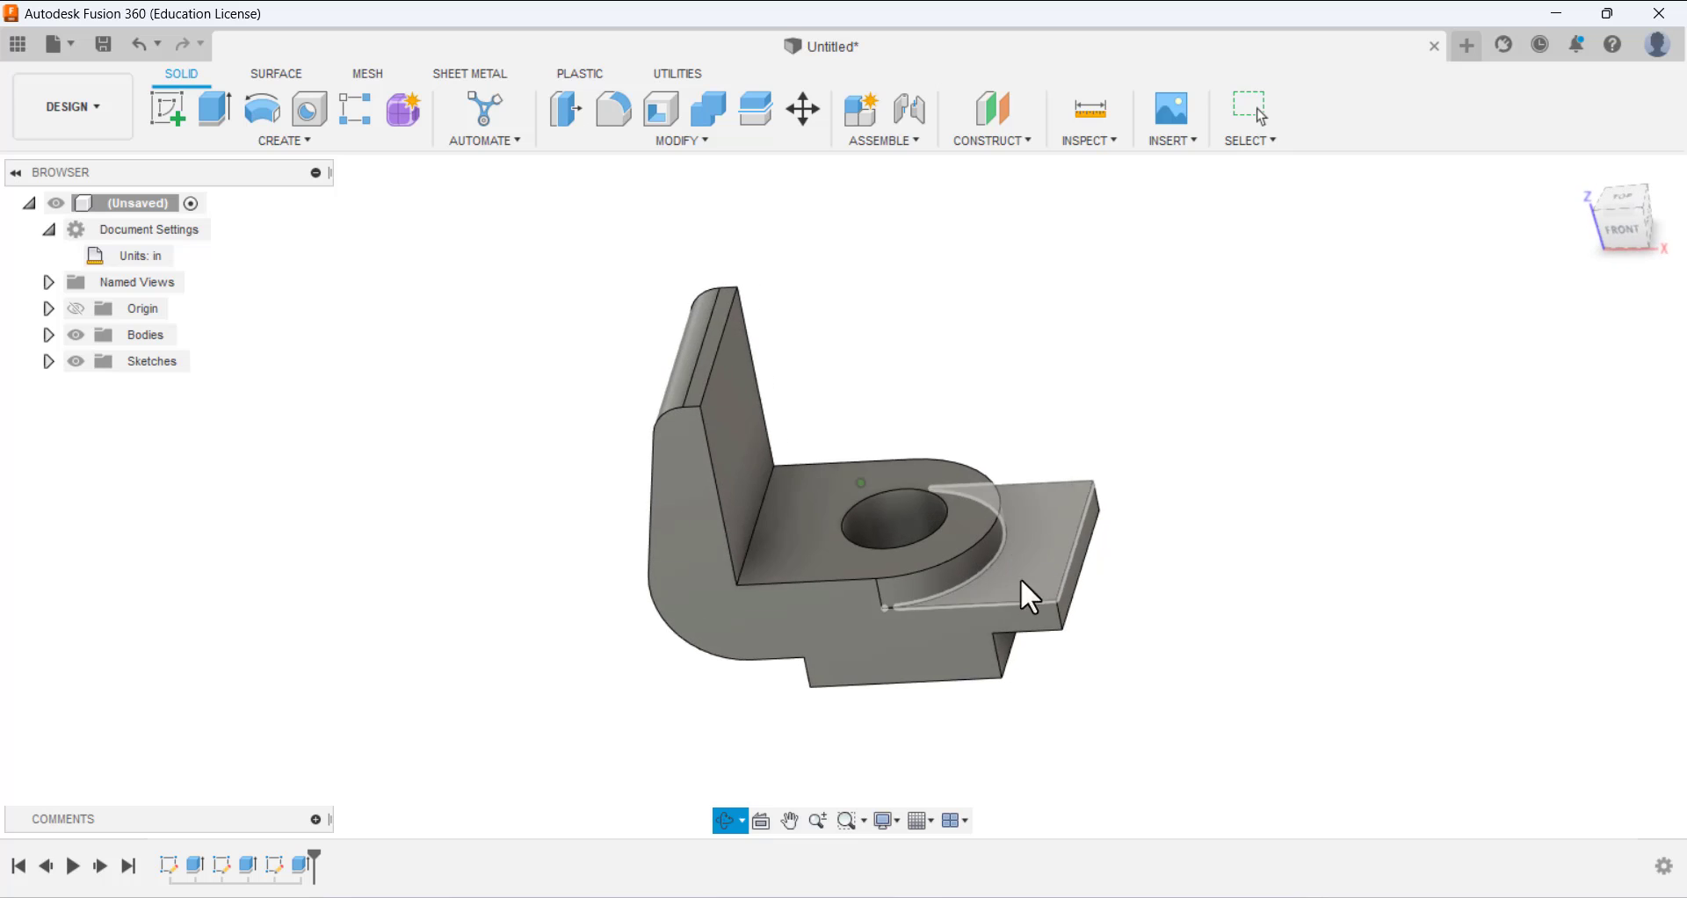
left_click(1090, 127)
left_click(945, 515)
middle_click_drag(1149, 592, 1123, 482, "shift")
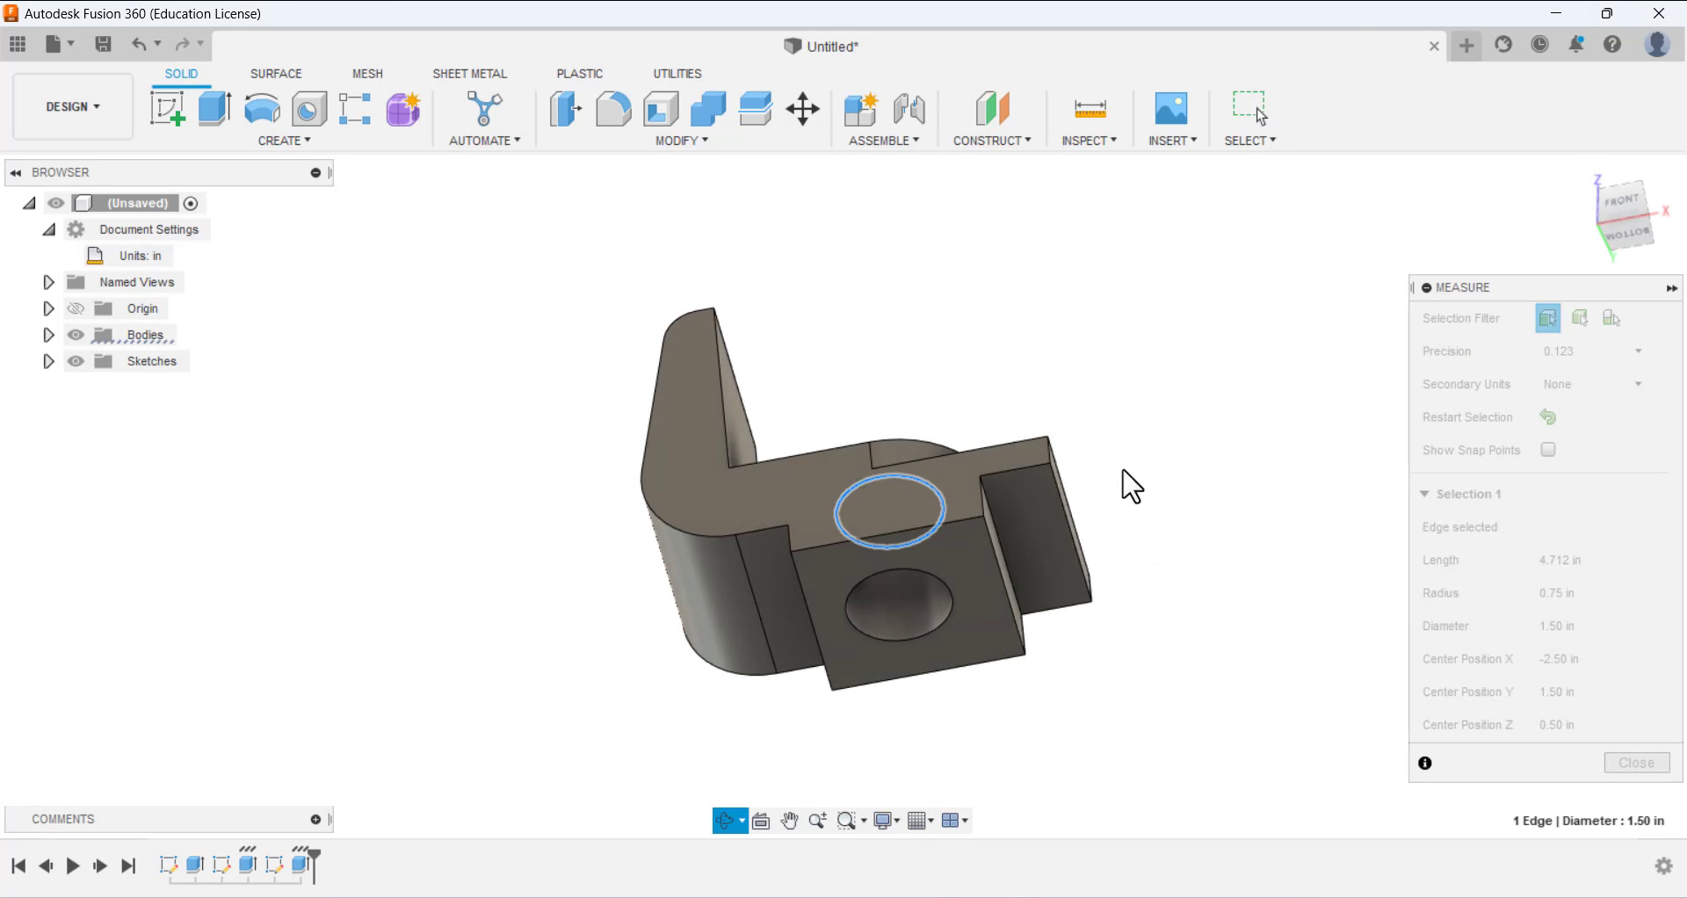
left_click(941, 641)
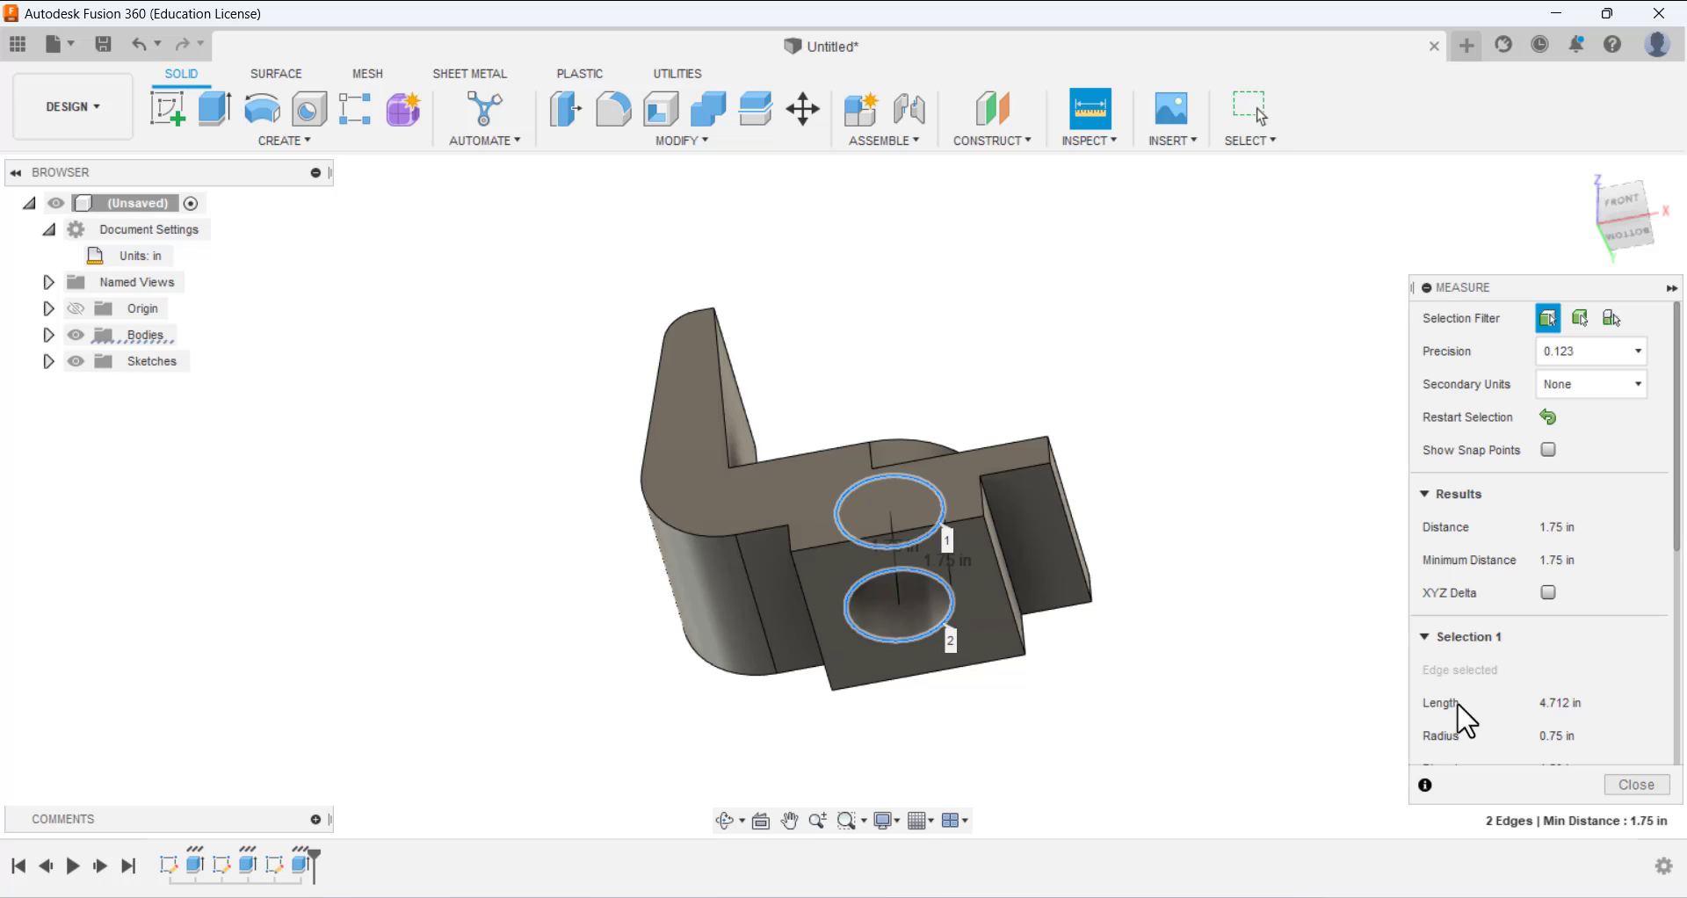
middle_click_drag(1274, 558, 1279, 607, "shift")
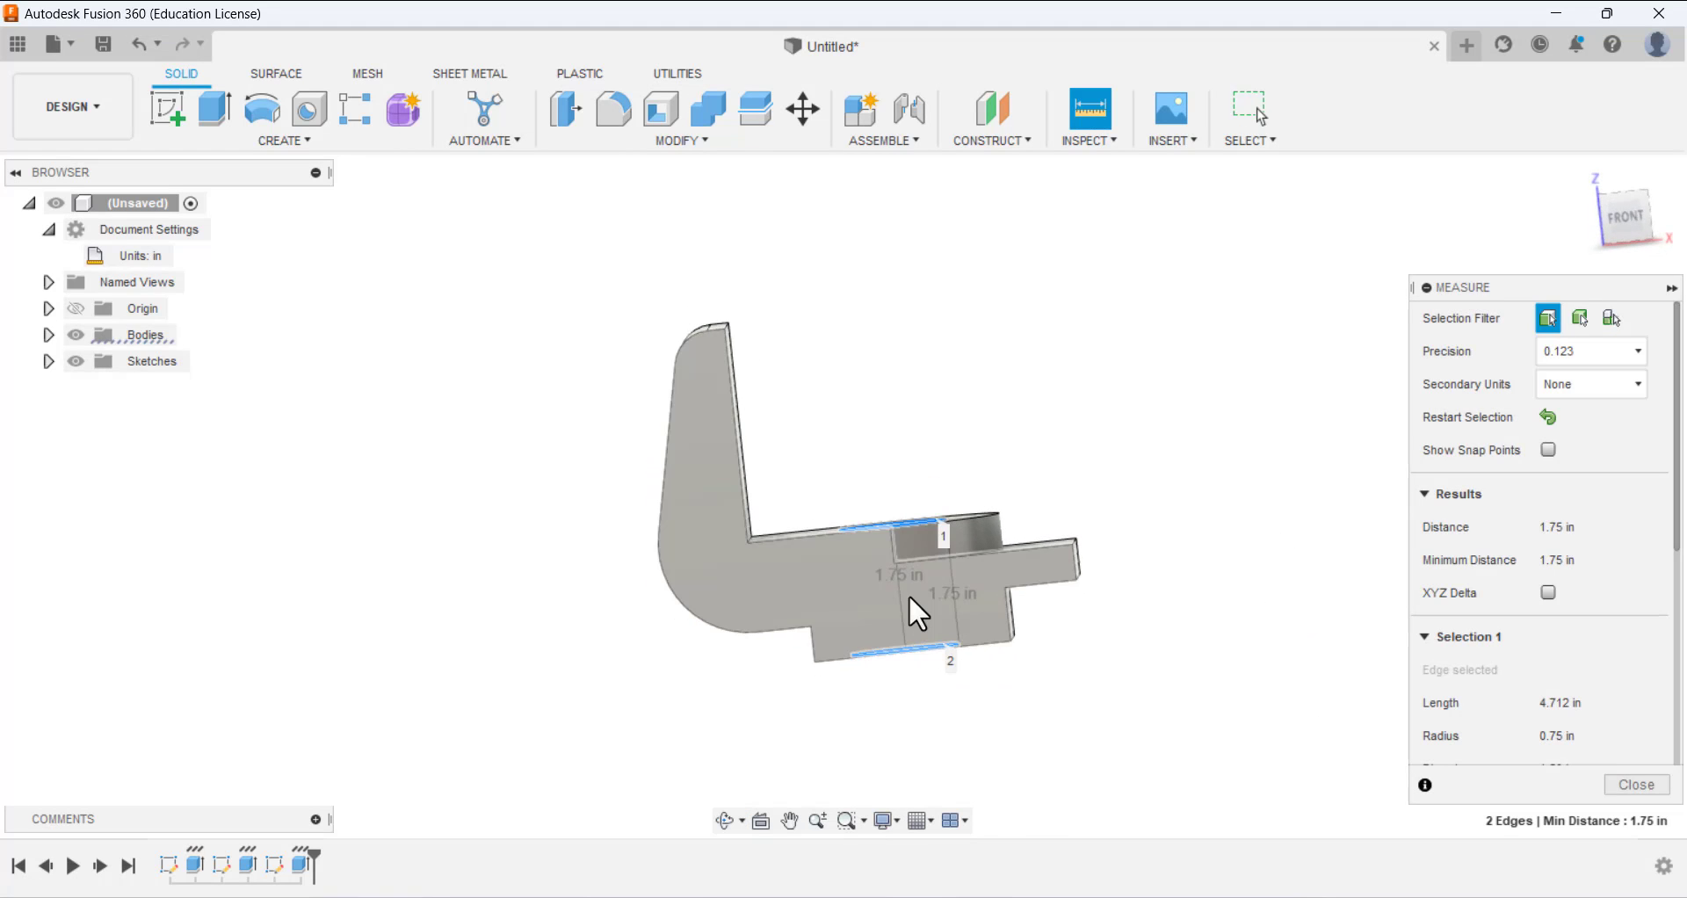
left_click(1625, 785)
middle_click_drag(967, 491, 1006, 450, "shift")
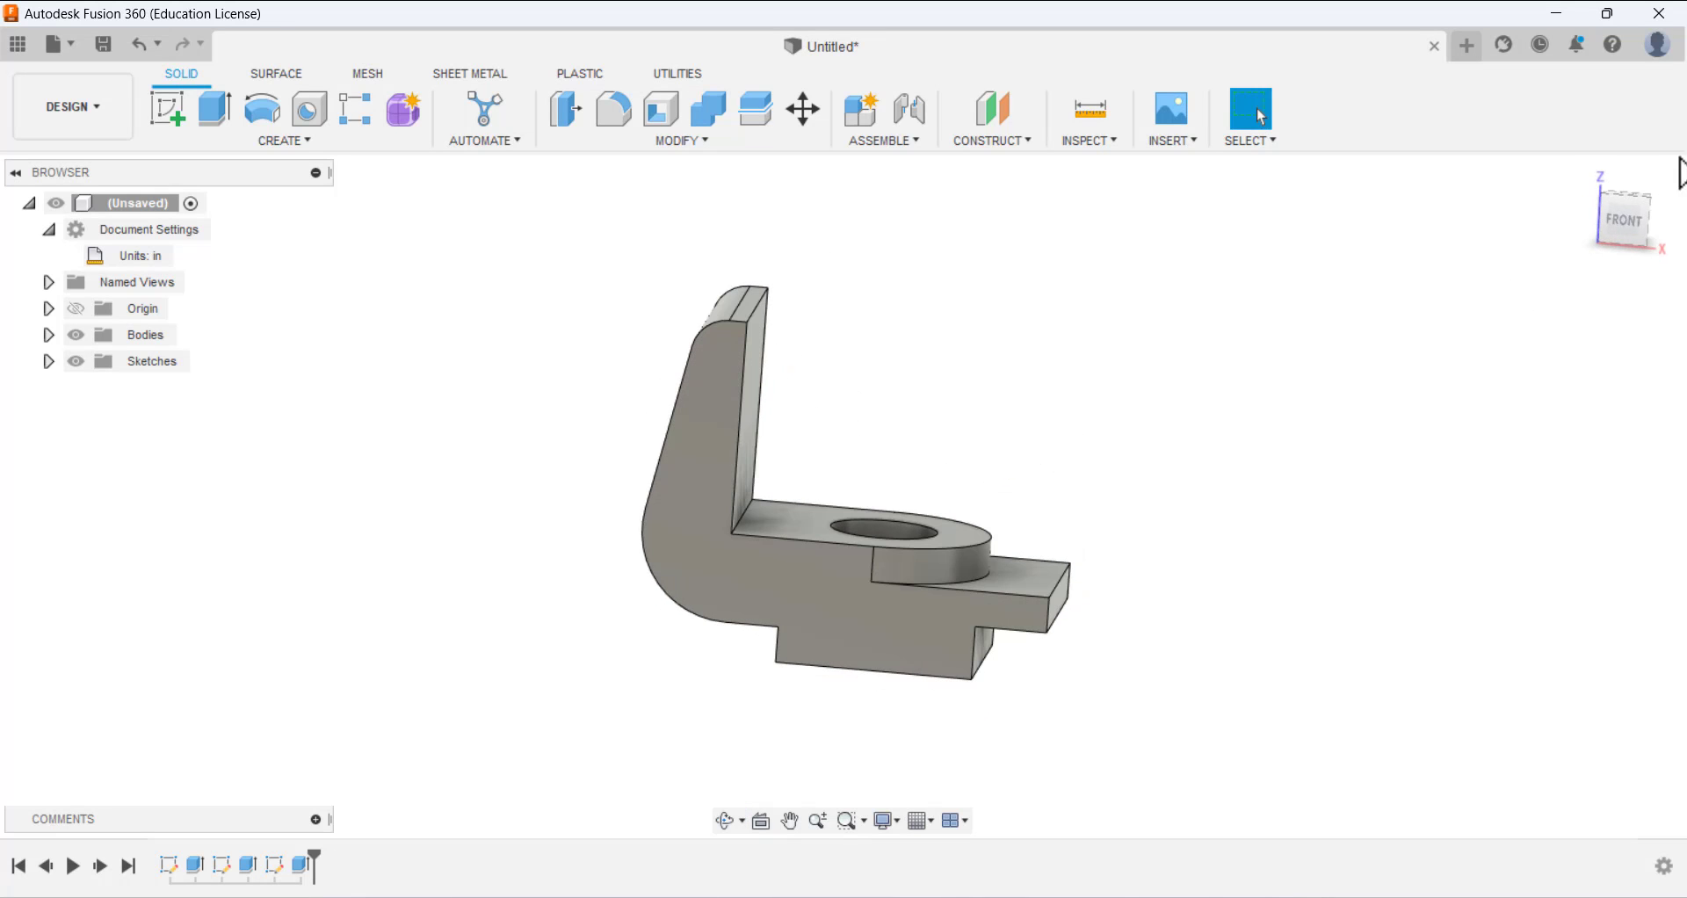
left_click(1581, 174)
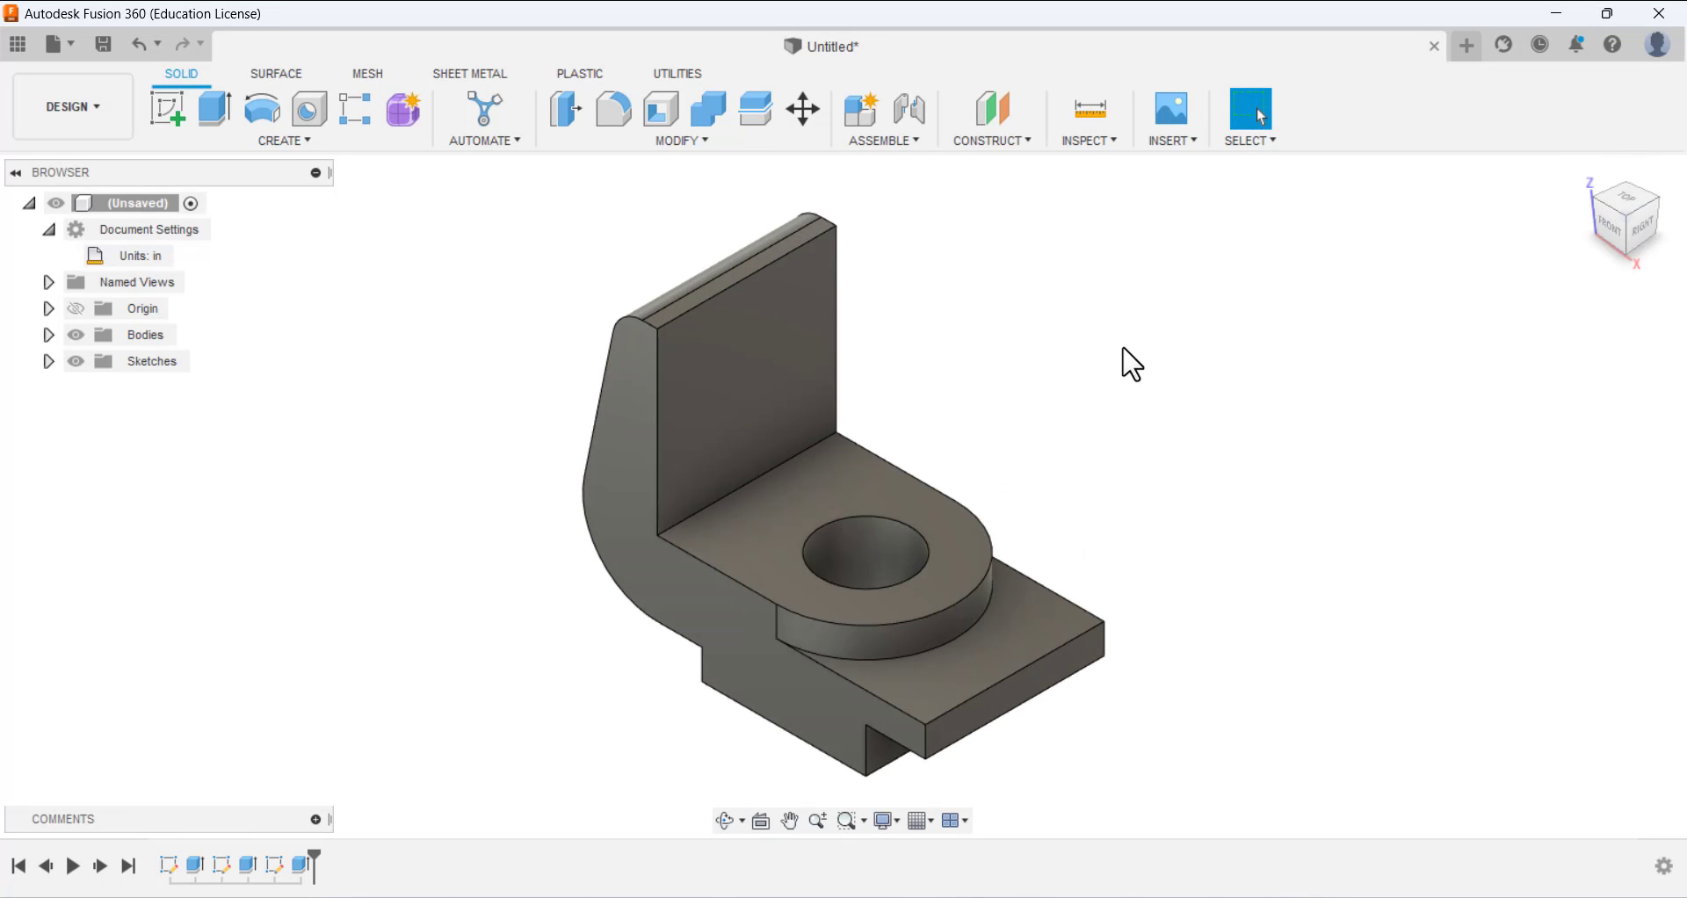